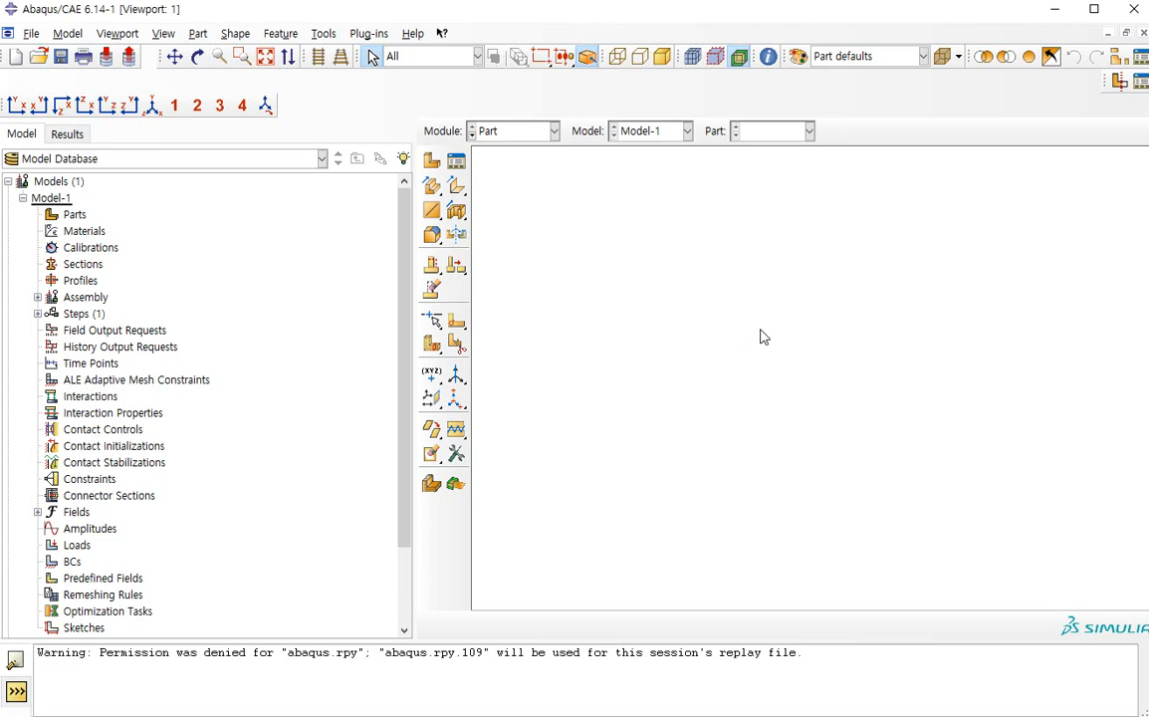
Look at the tools of the Assembly and Step modules, including the list of defined analysis steps
click(538, 135)
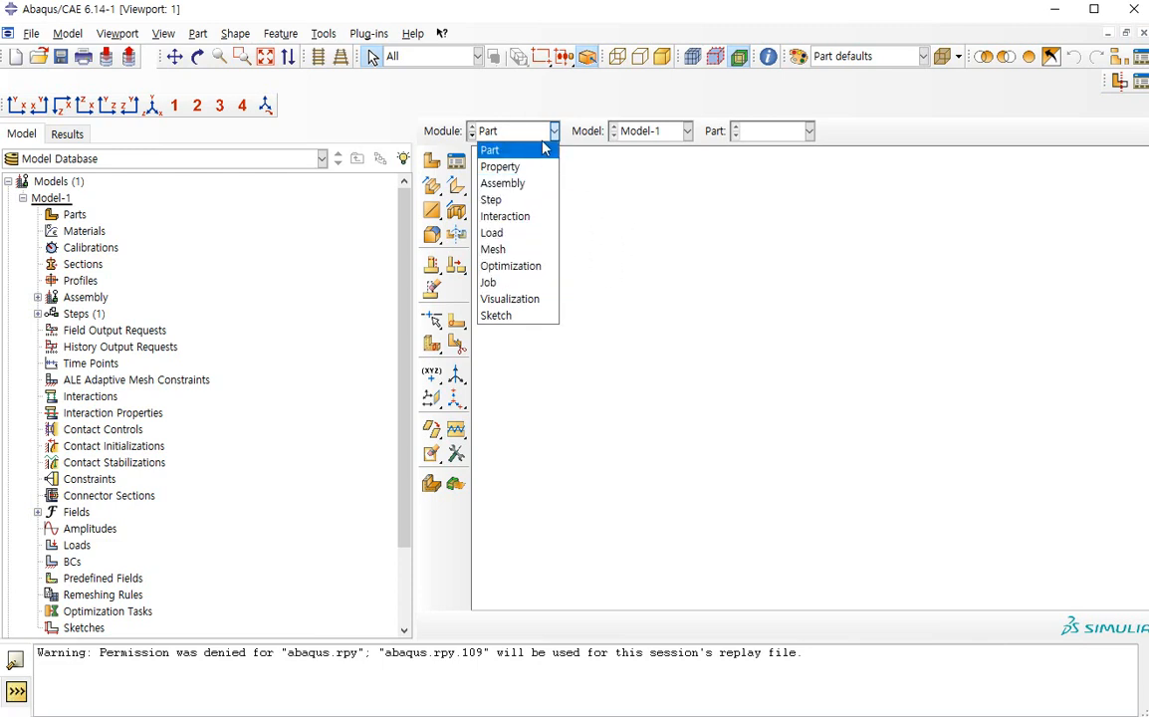
click(531, 133)
click(530, 134)
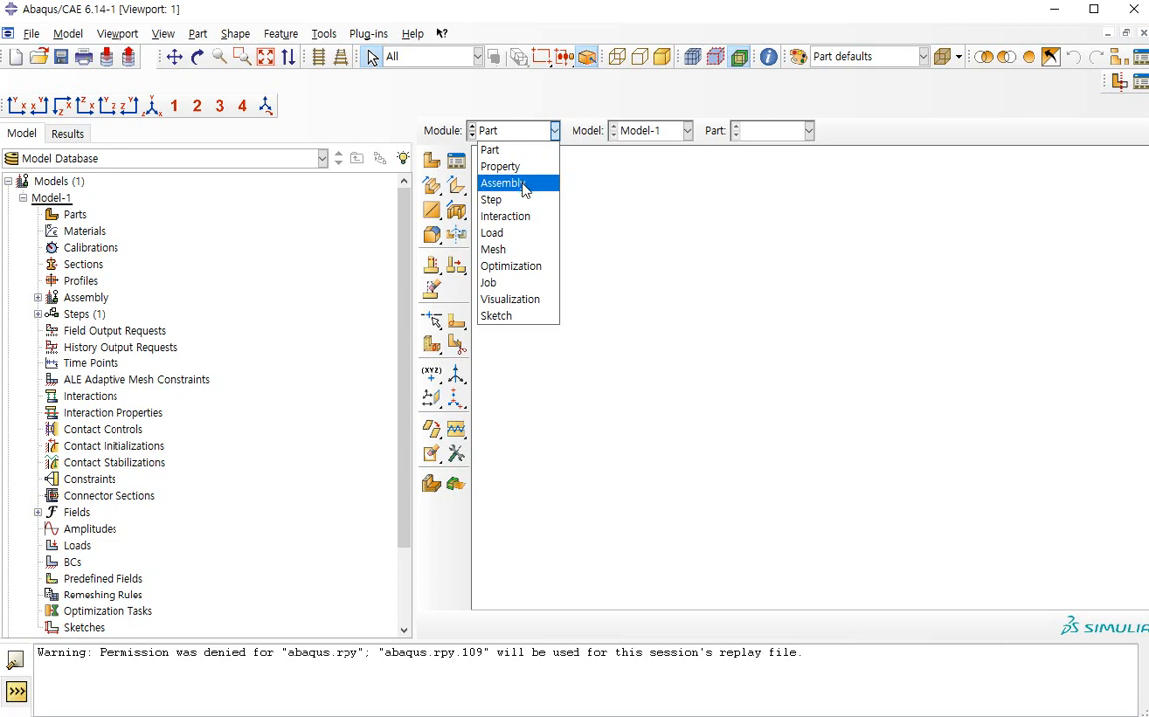
click(503, 184)
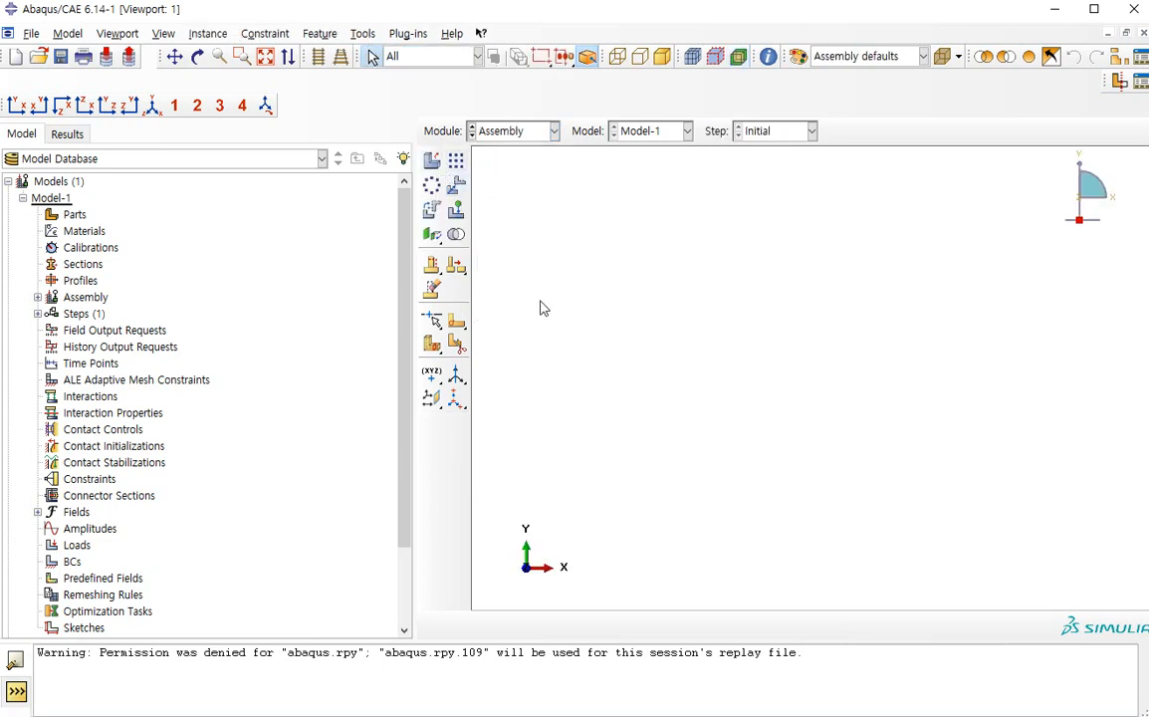
click(525, 139)
click(499, 200)
click(456, 161)
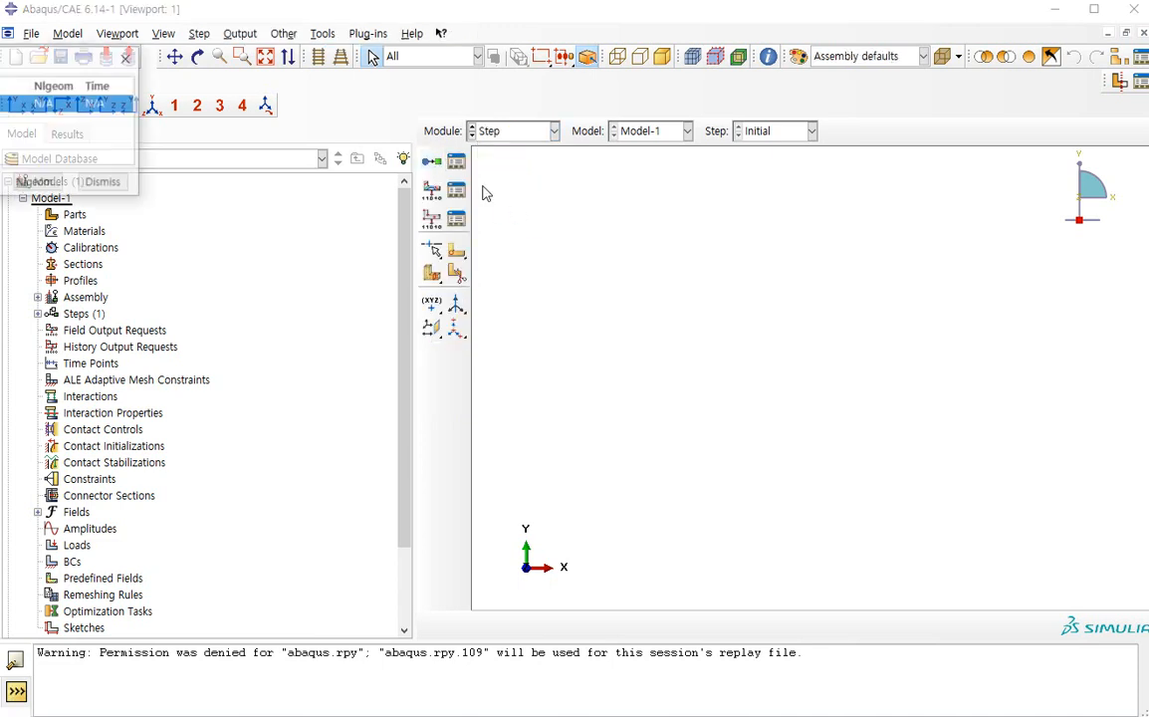
click(130, 58)
Look at the tools of the Interaction, Load and Mesh modules, including the Load module's boundary condition manager
click(536, 139)
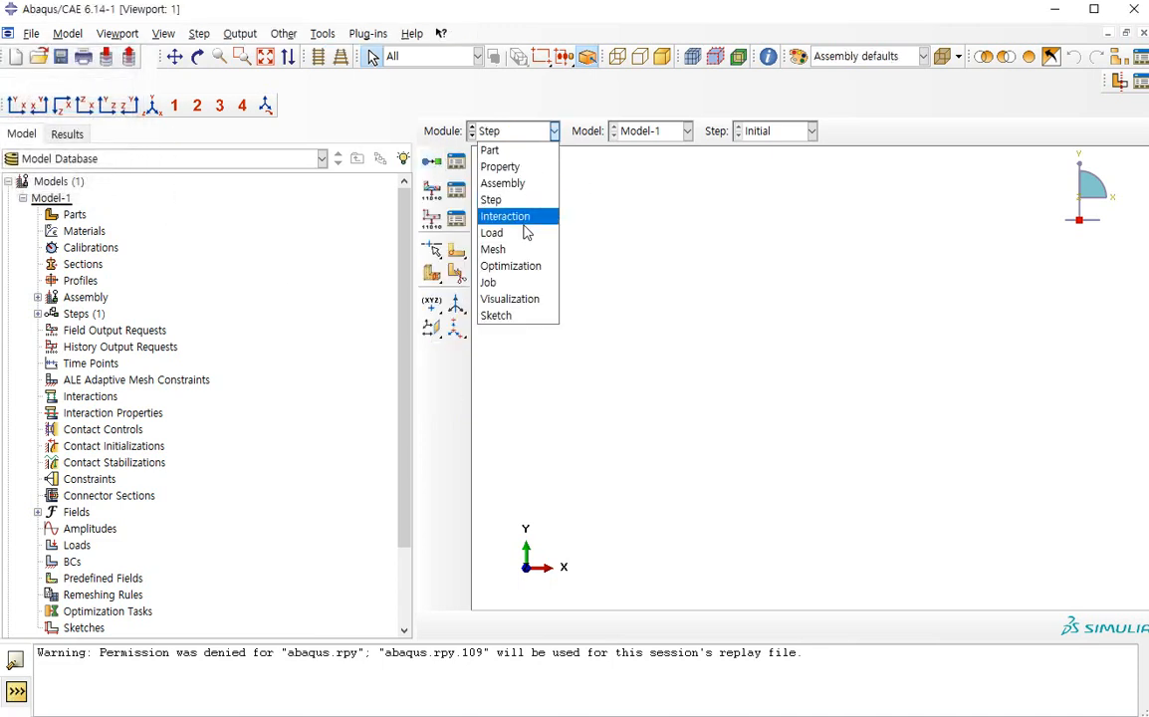
click(525, 216)
click(530, 139)
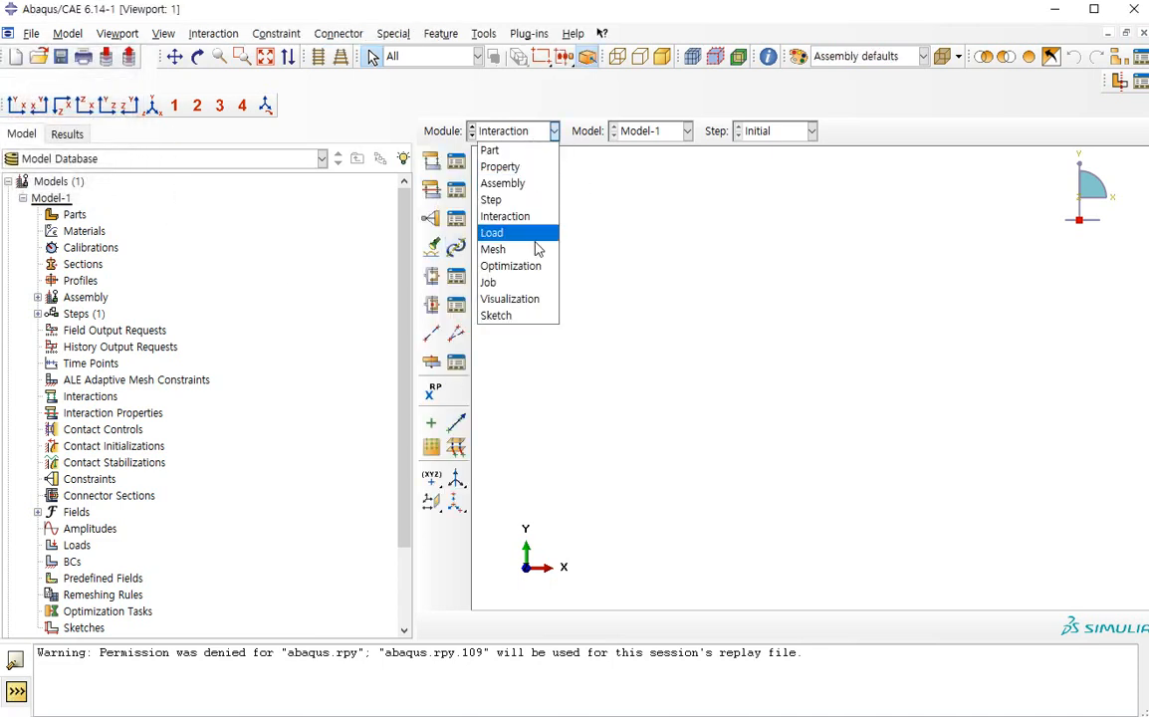
click(499, 231)
click(457, 191)
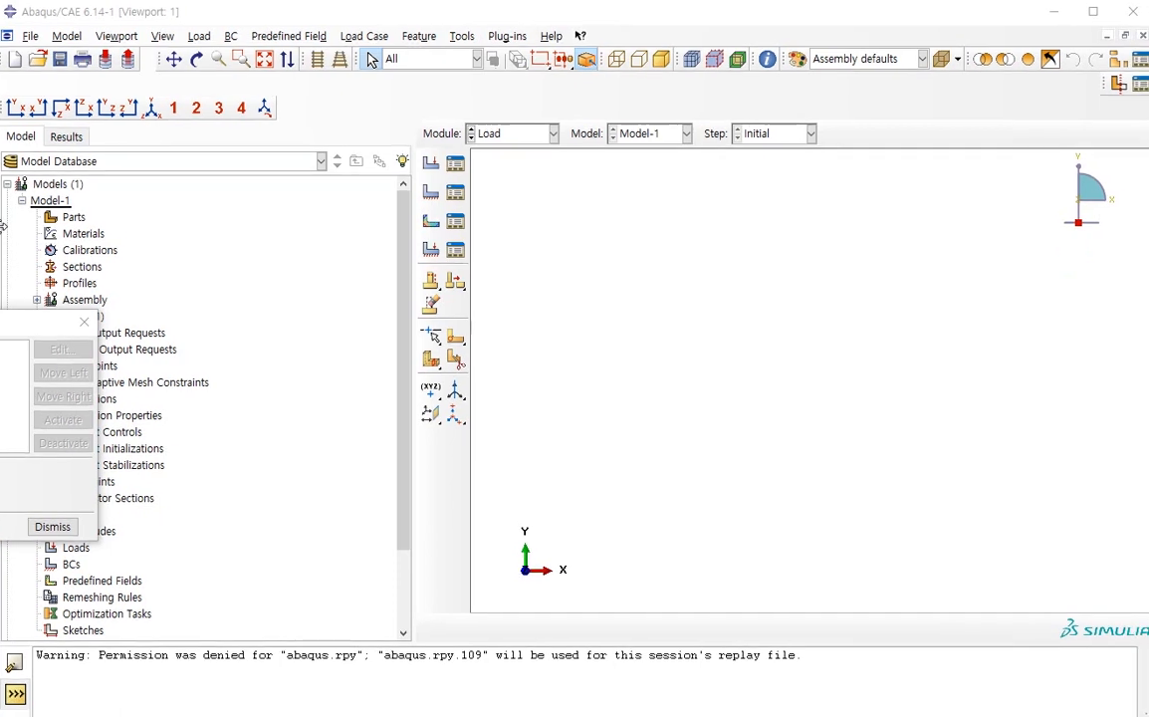
click(498, 134)
click(493, 249)
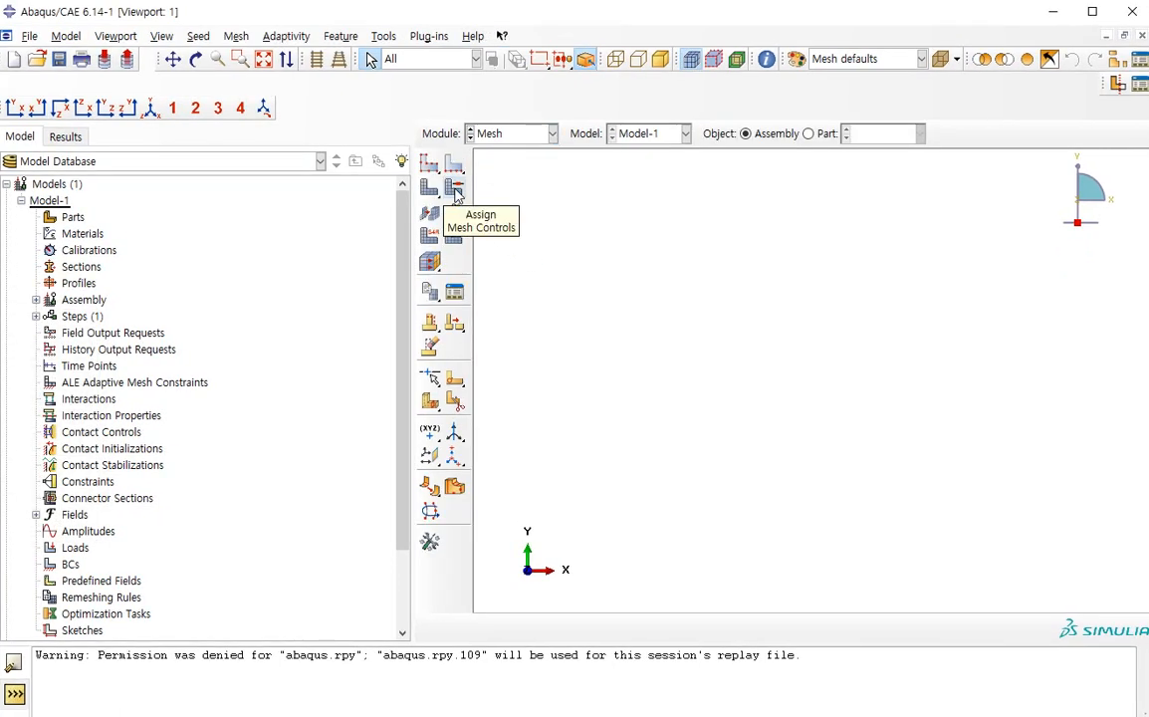
Look at the tools of the Job module and return to the Part module
click(552, 134)
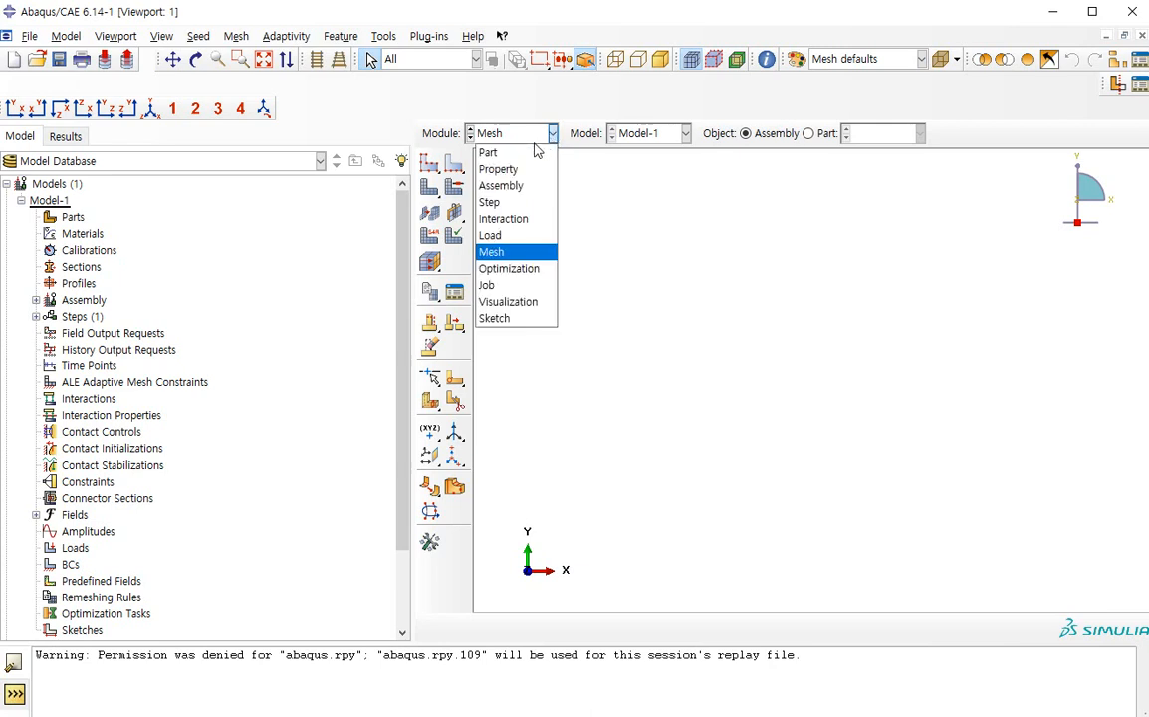
click(513, 151)
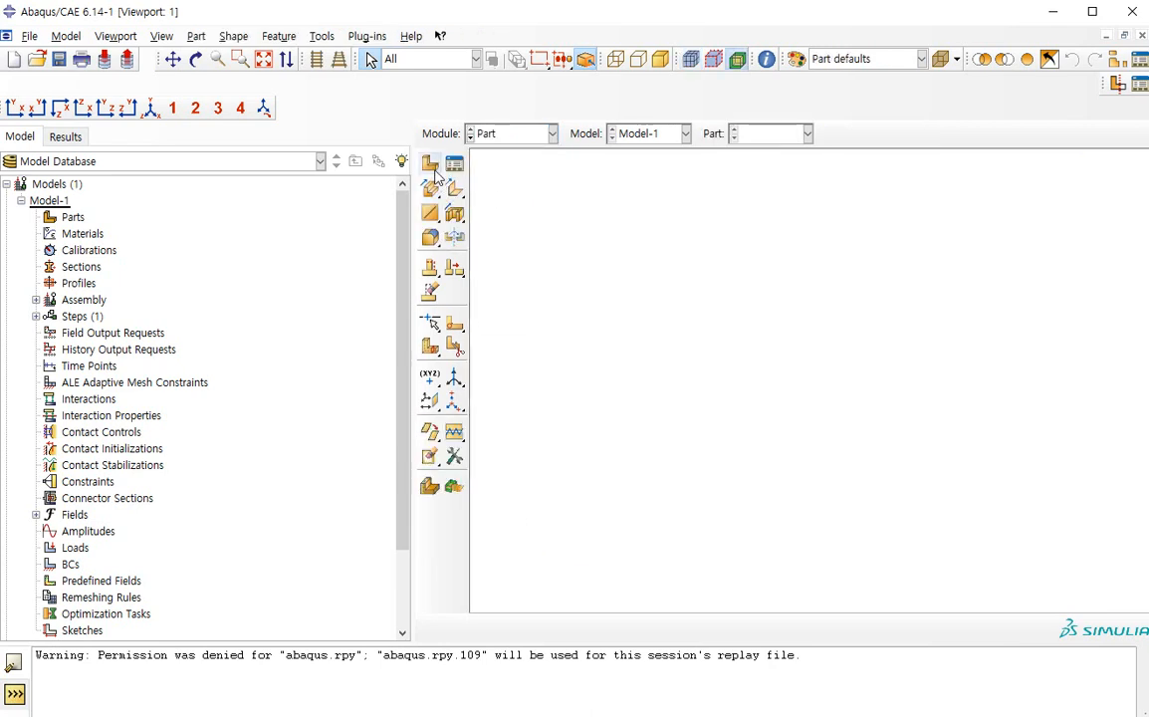
click(510, 136)
click(490, 281)
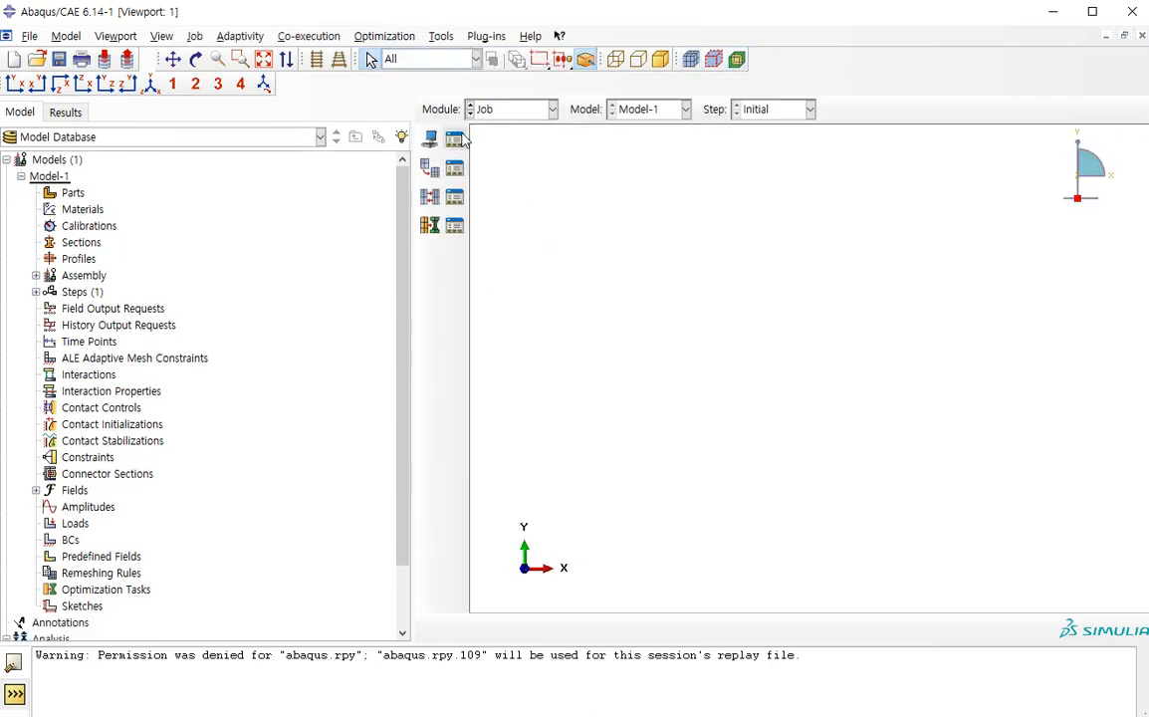
click(485, 110)
click(522, 125)
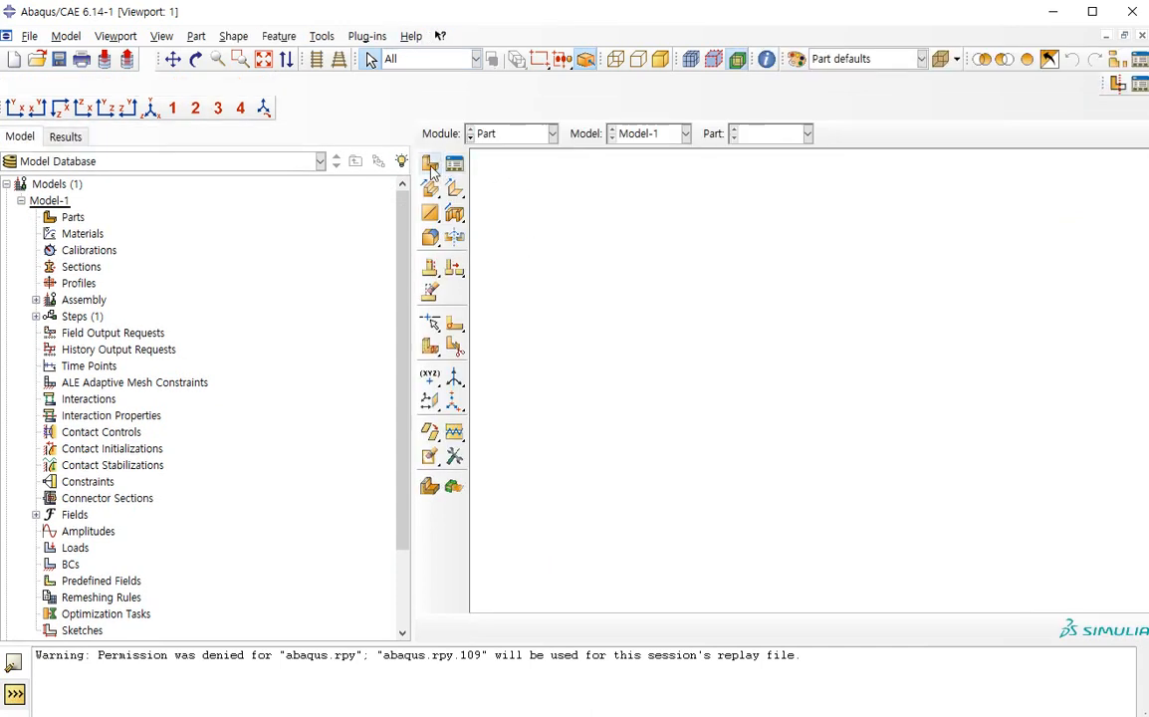
Start creating a part and compare the 3D, 2D Planar and Axisymmetric modeling spaces, ending on 2D Planar
click(431, 165)
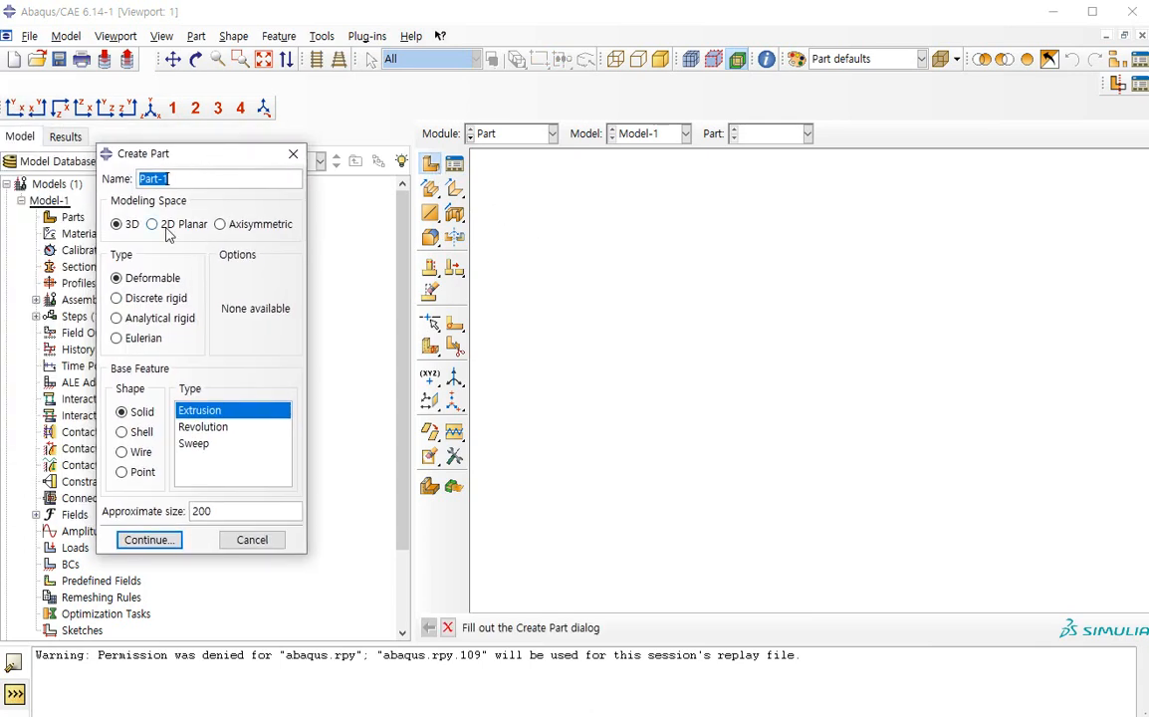
click(165, 224)
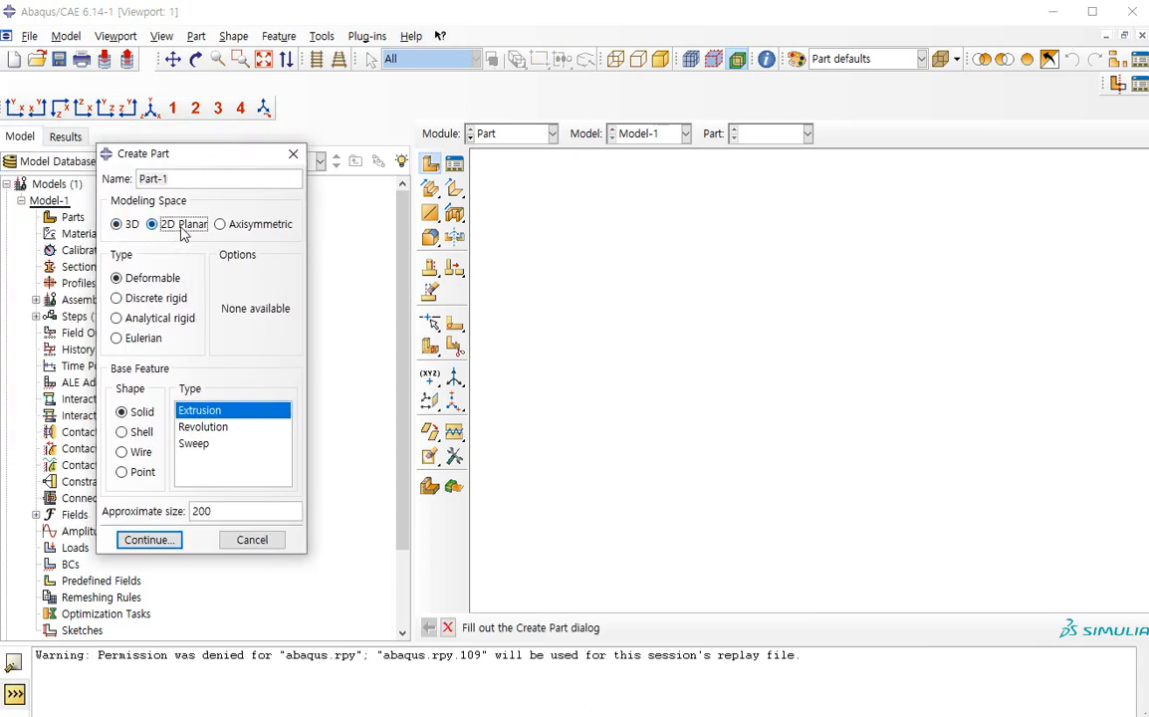
click(248, 225)
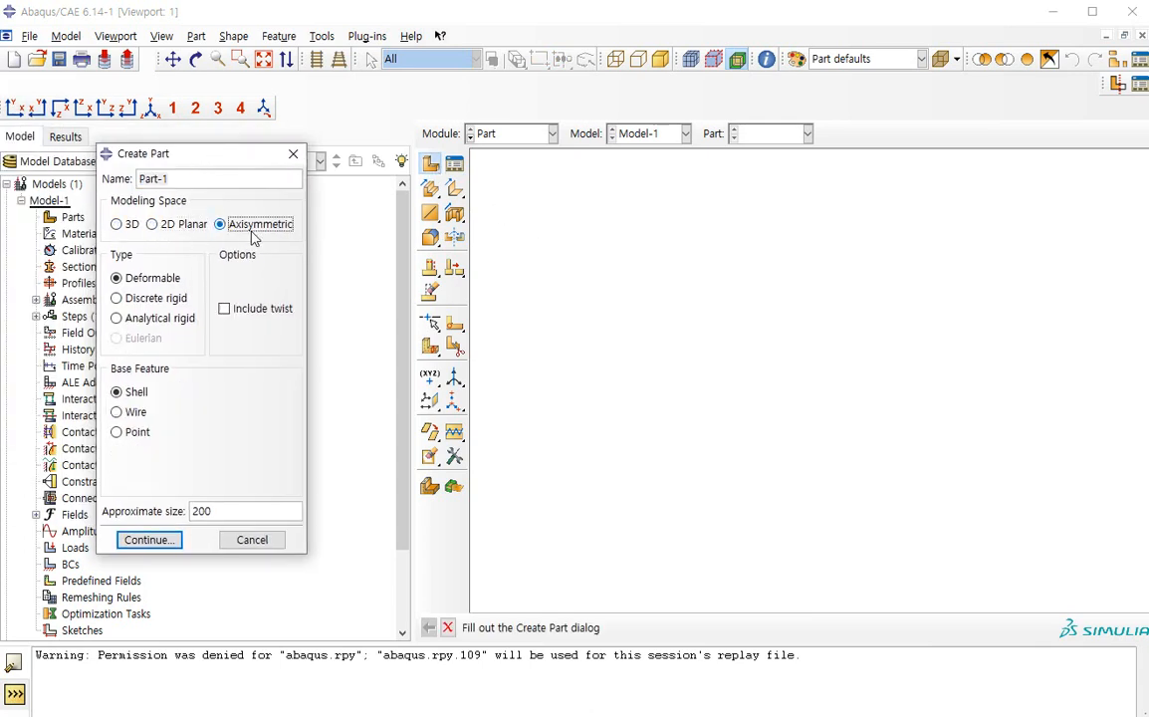
click(116, 224)
click(183, 229)
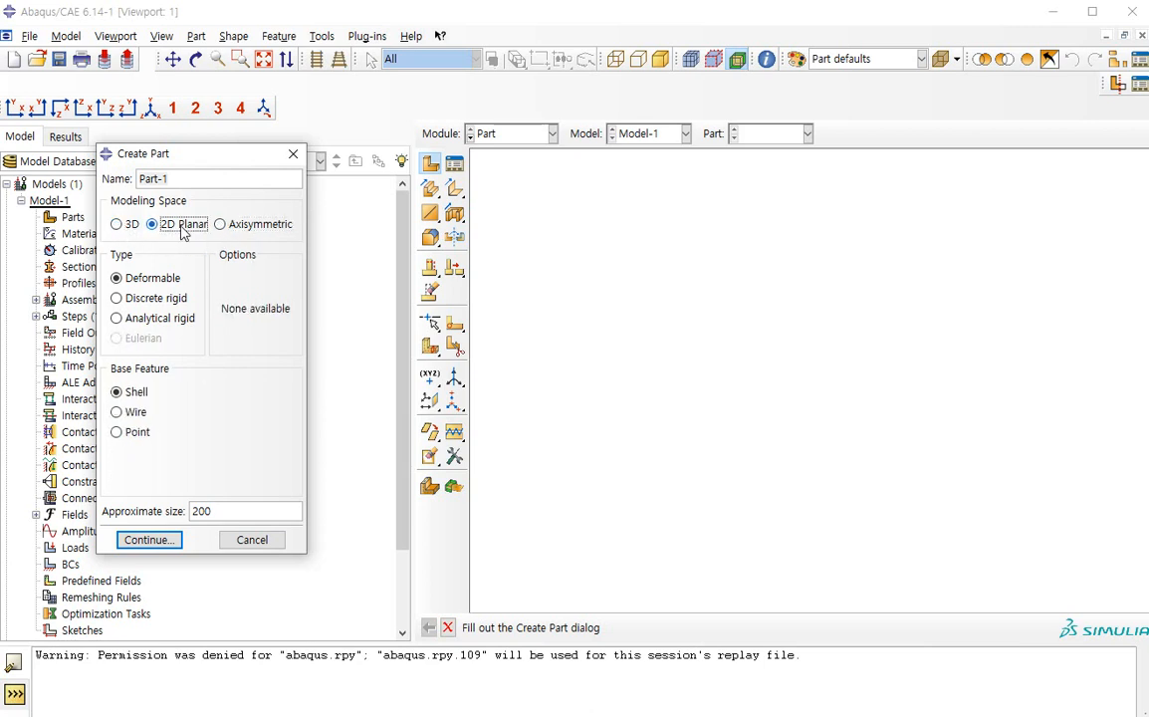
click(237, 225)
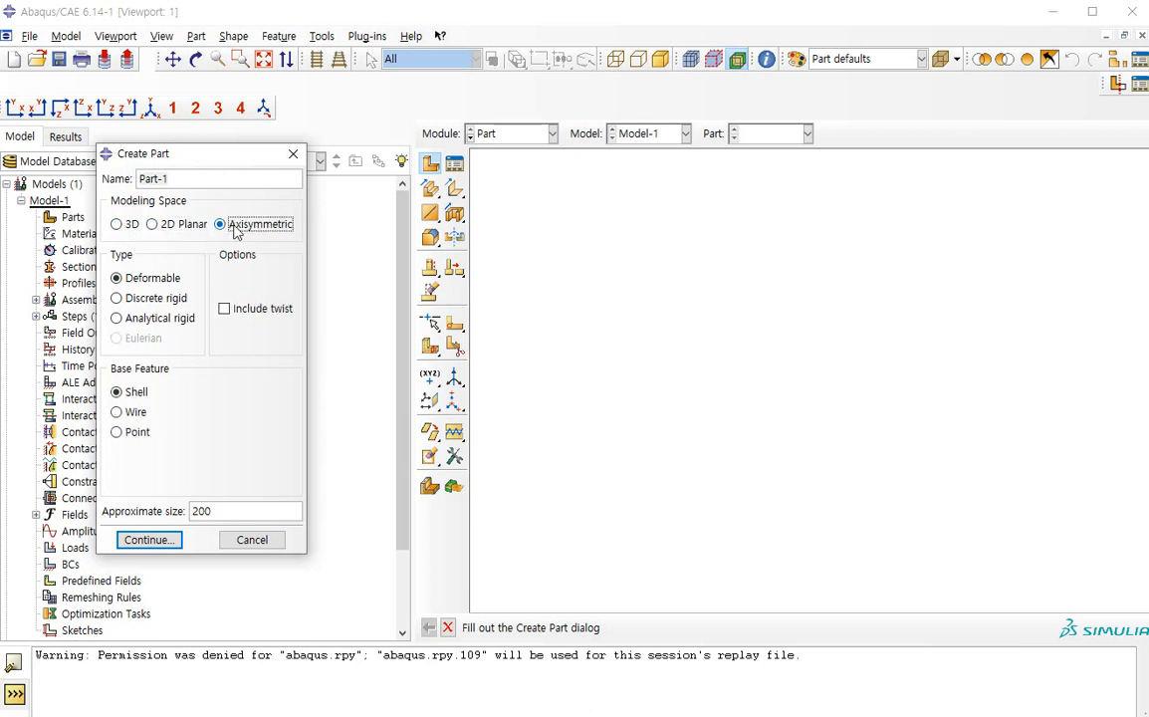
click(174, 229)
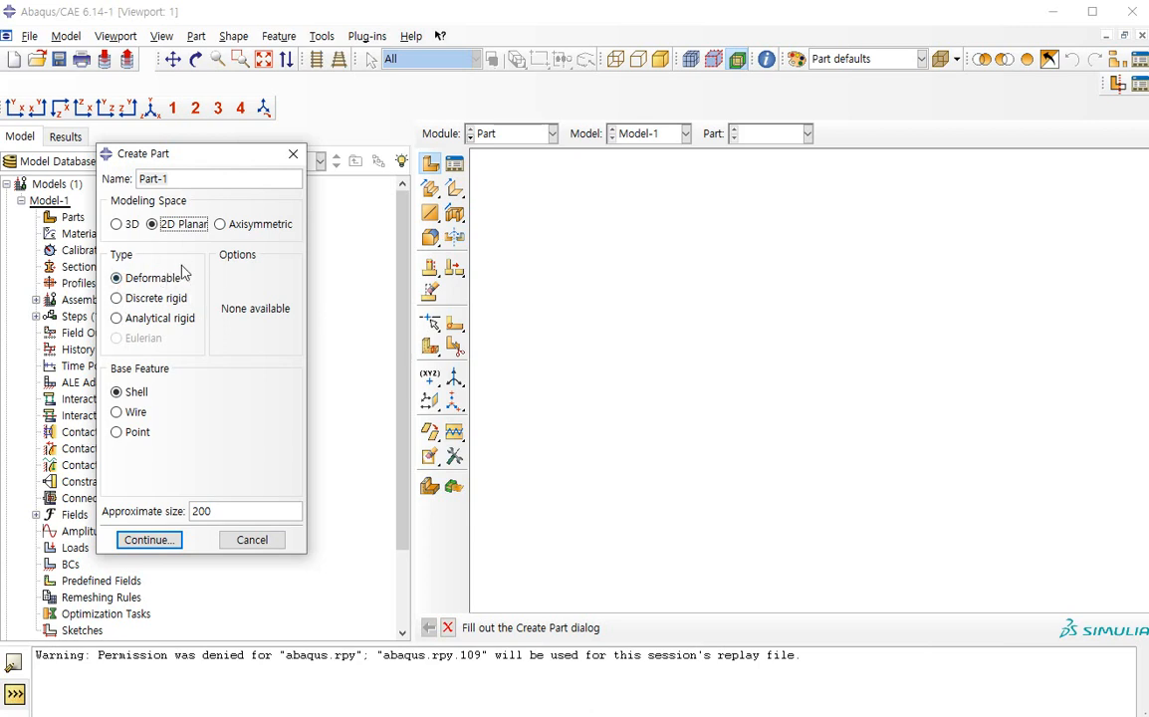
Compare the Discrete rigid and Analytical rigid part types and set the type back to Deformable
click(117, 298)
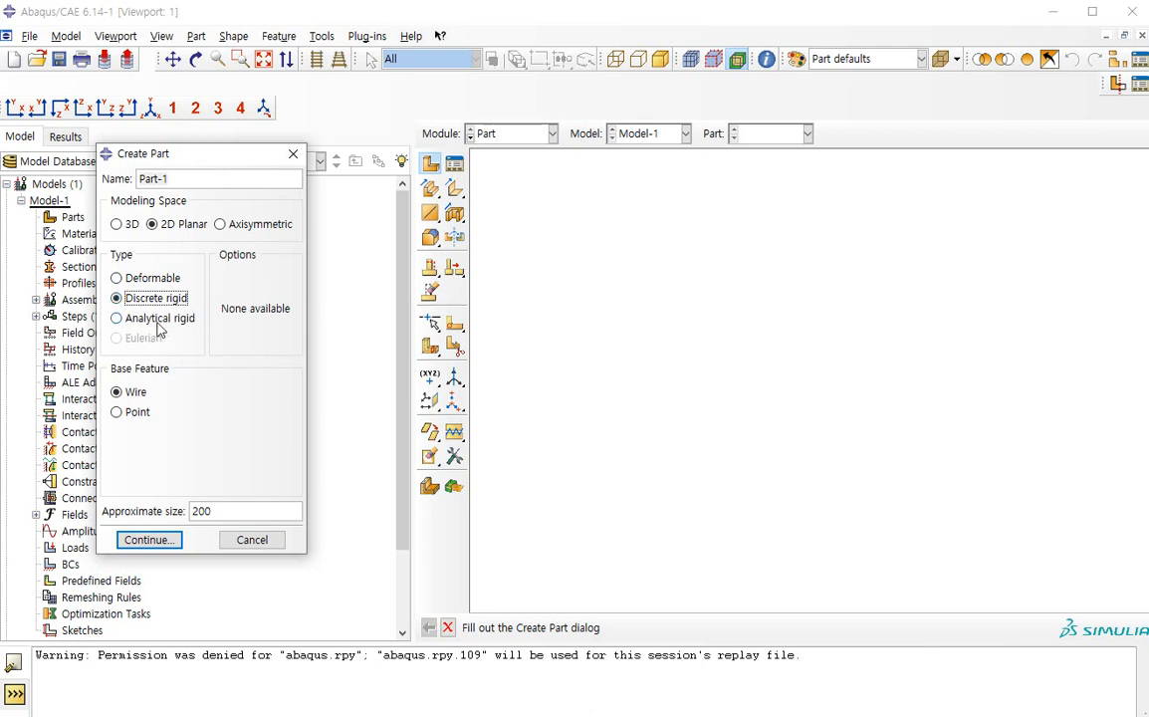
click(149, 322)
click(178, 303)
click(177, 321)
click(177, 301)
click(175, 316)
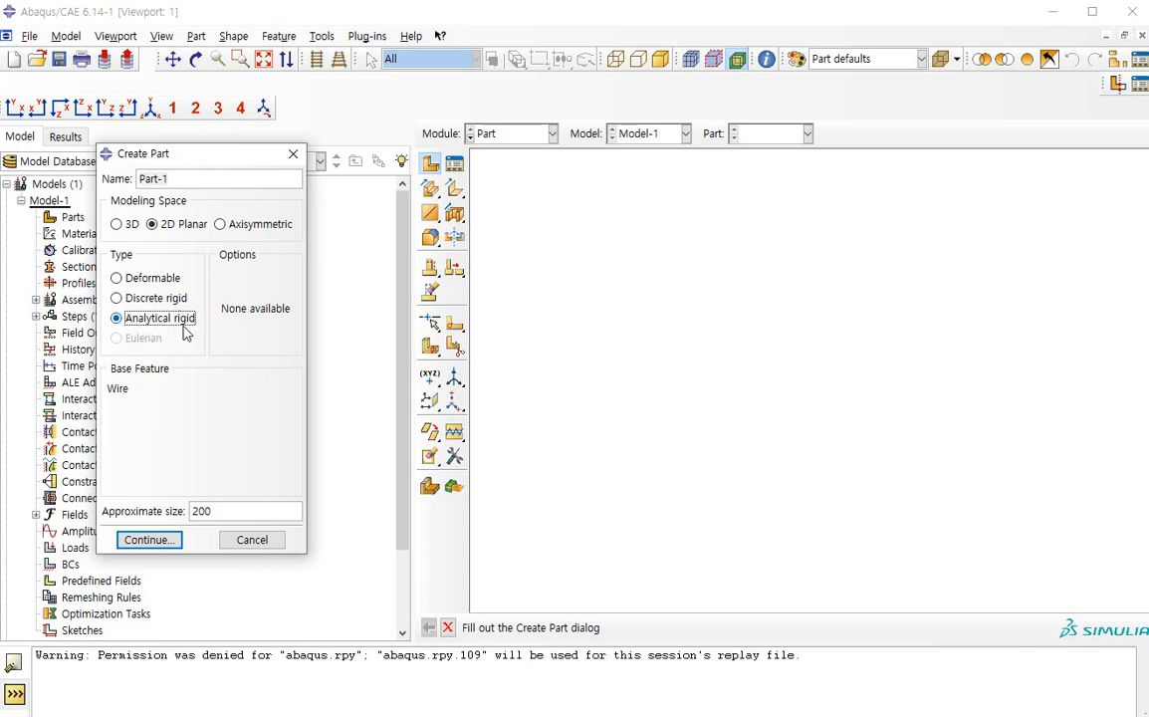
click(151, 300)
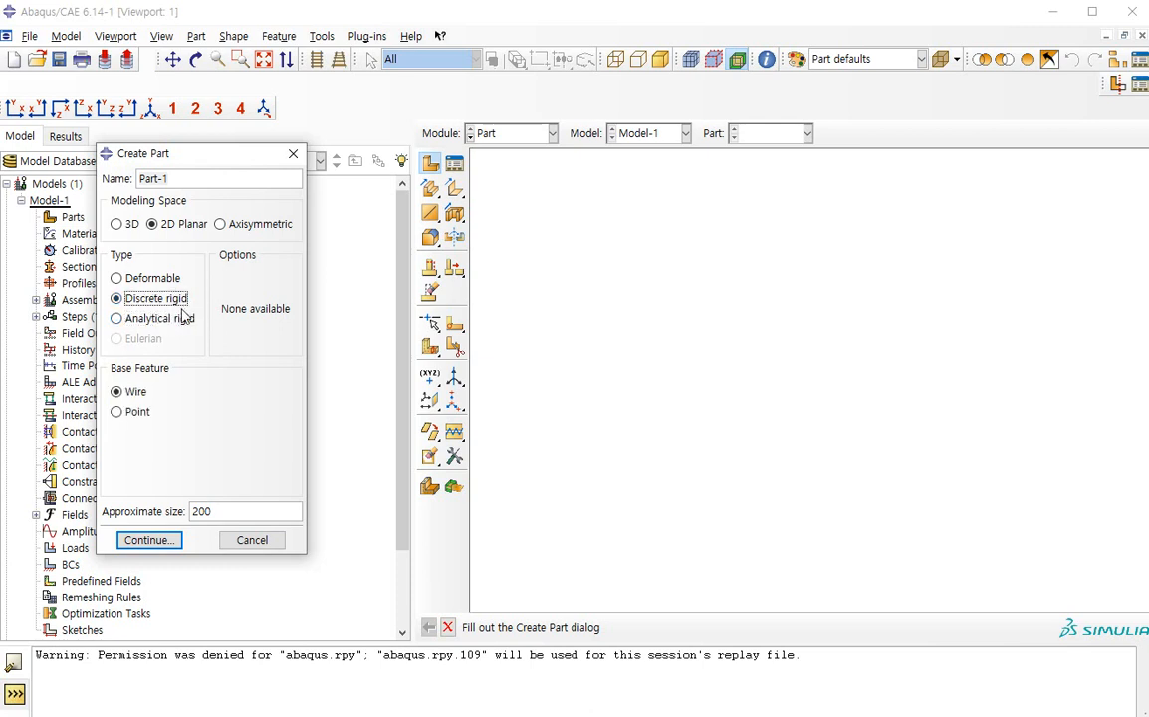
click(144, 278)
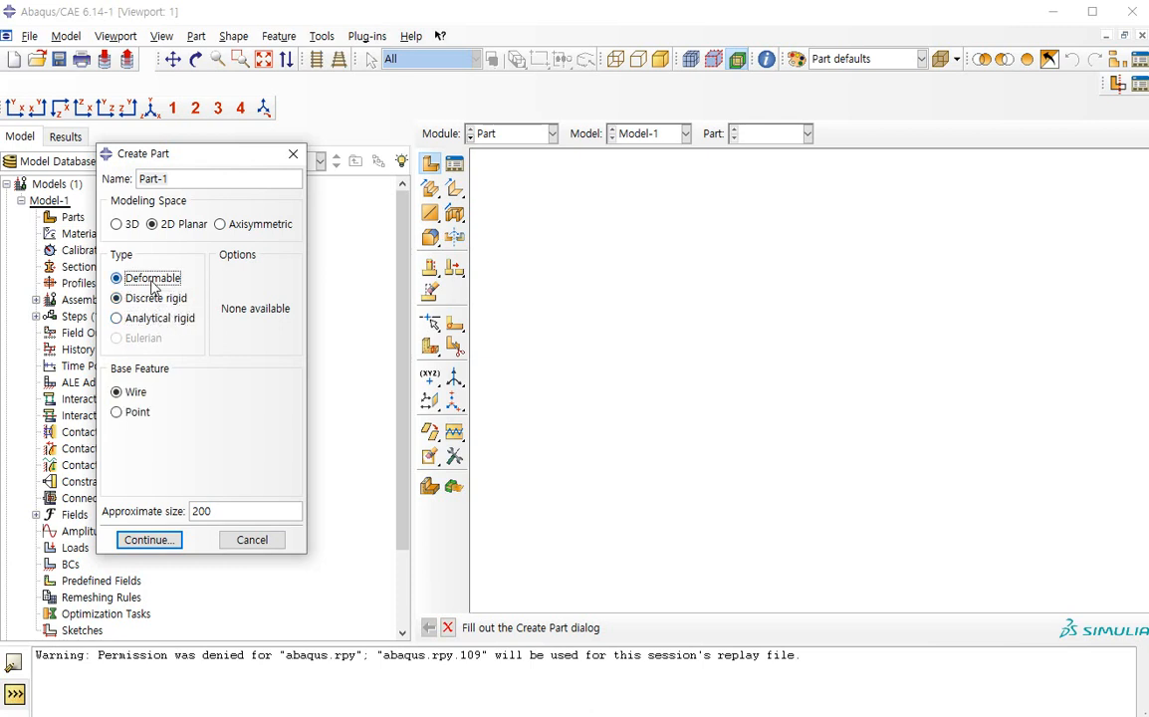
Name the part "she" and continue to the sketch of its planar shell section
drag(188, 186, 126, 181)
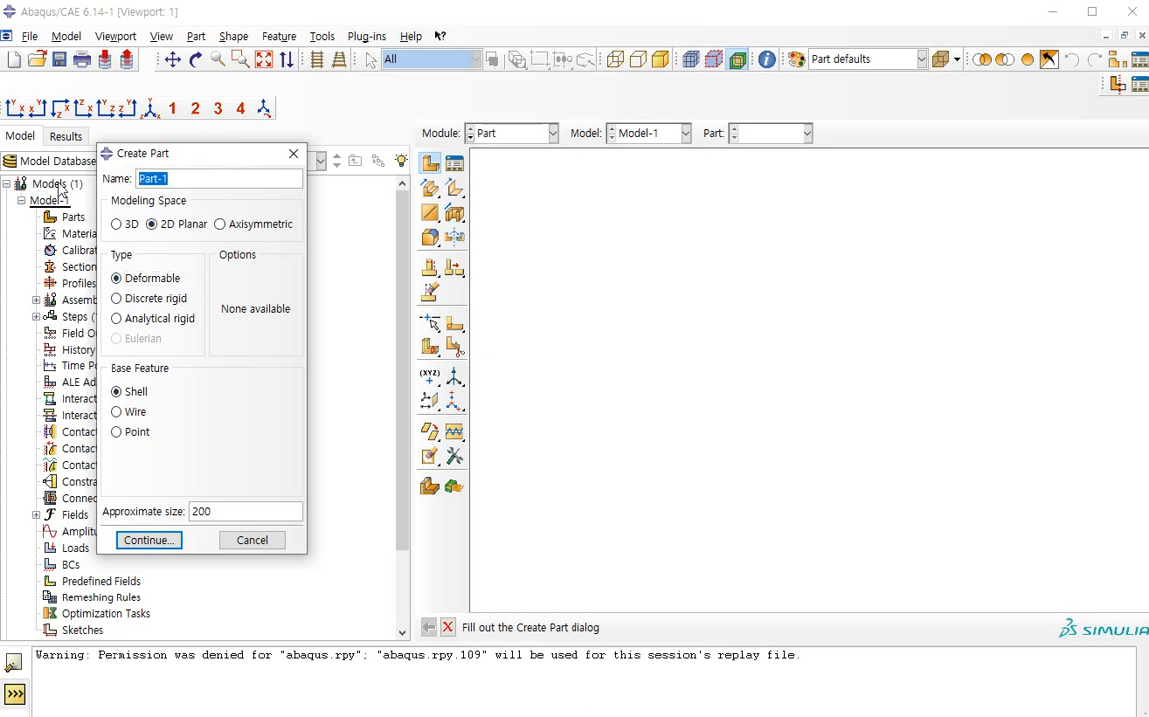
text(sheet)
click(152, 543)
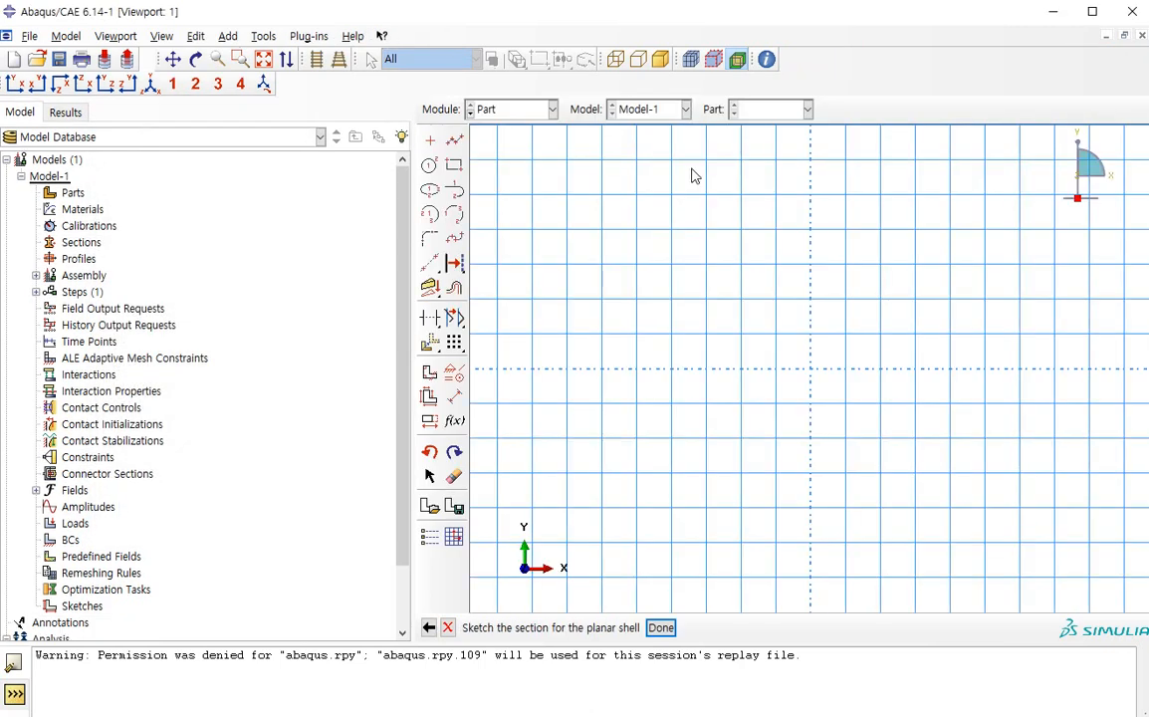
Sketch a rectangle from the origin to the opposite corner 50,1
click(455, 165)
click(457, 170)
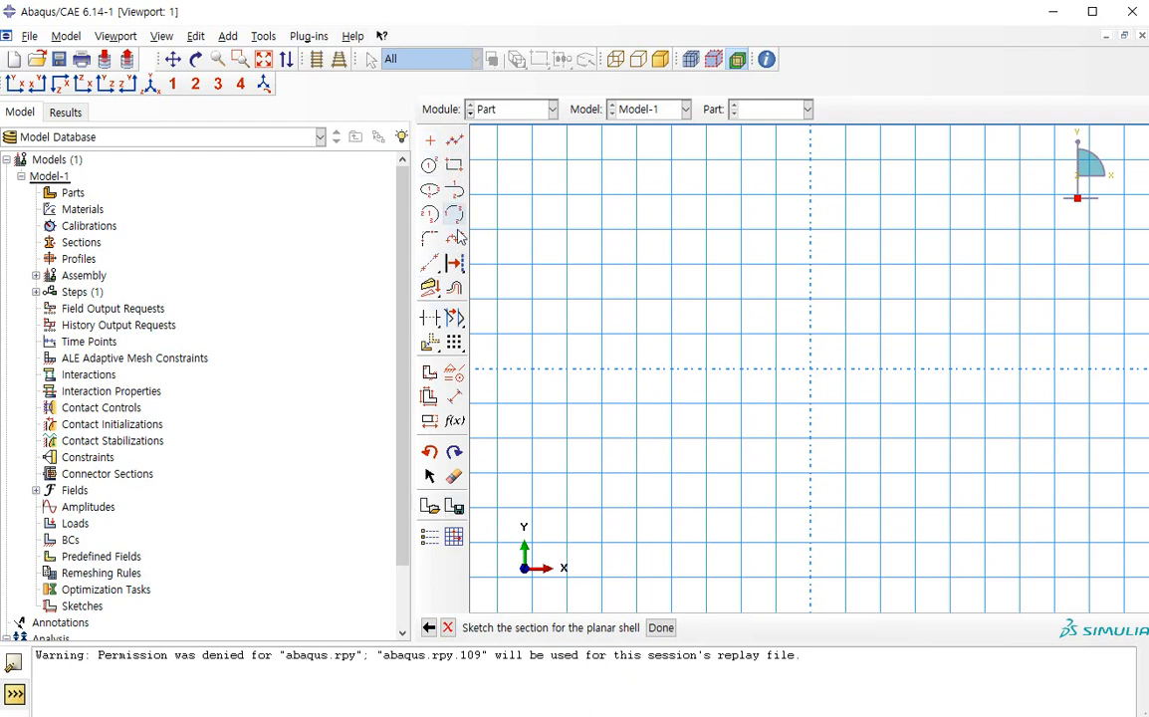
click(455, 167)
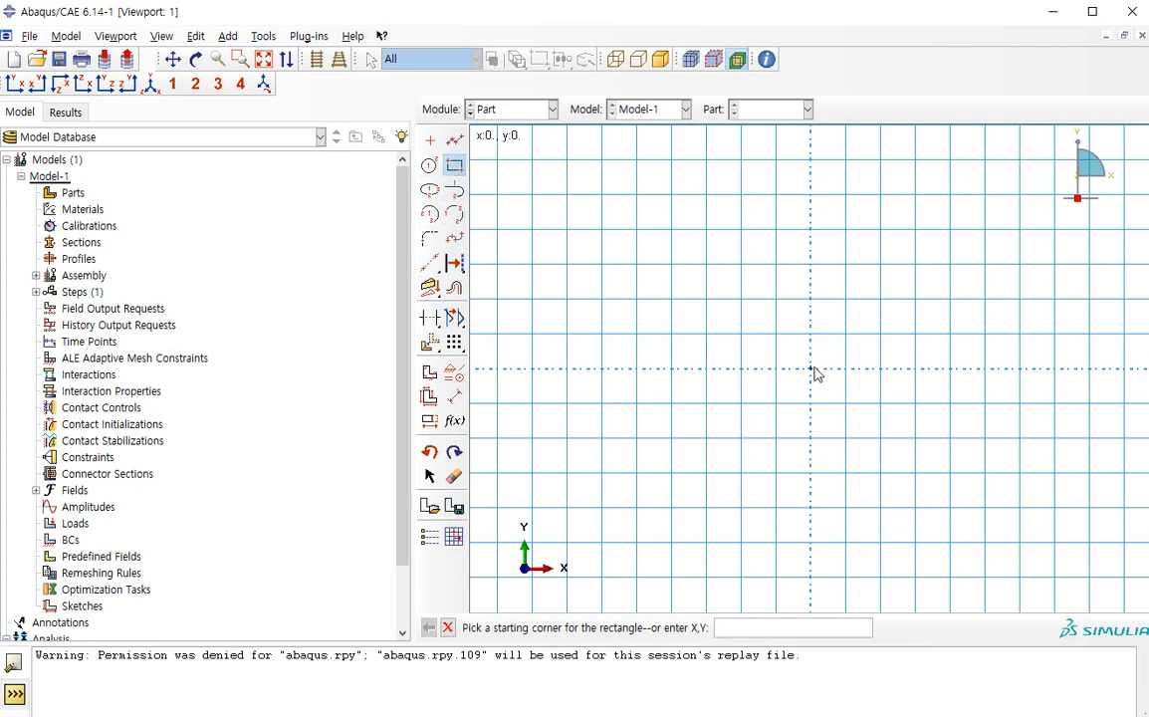
click(456, 170)
click(455, 167)
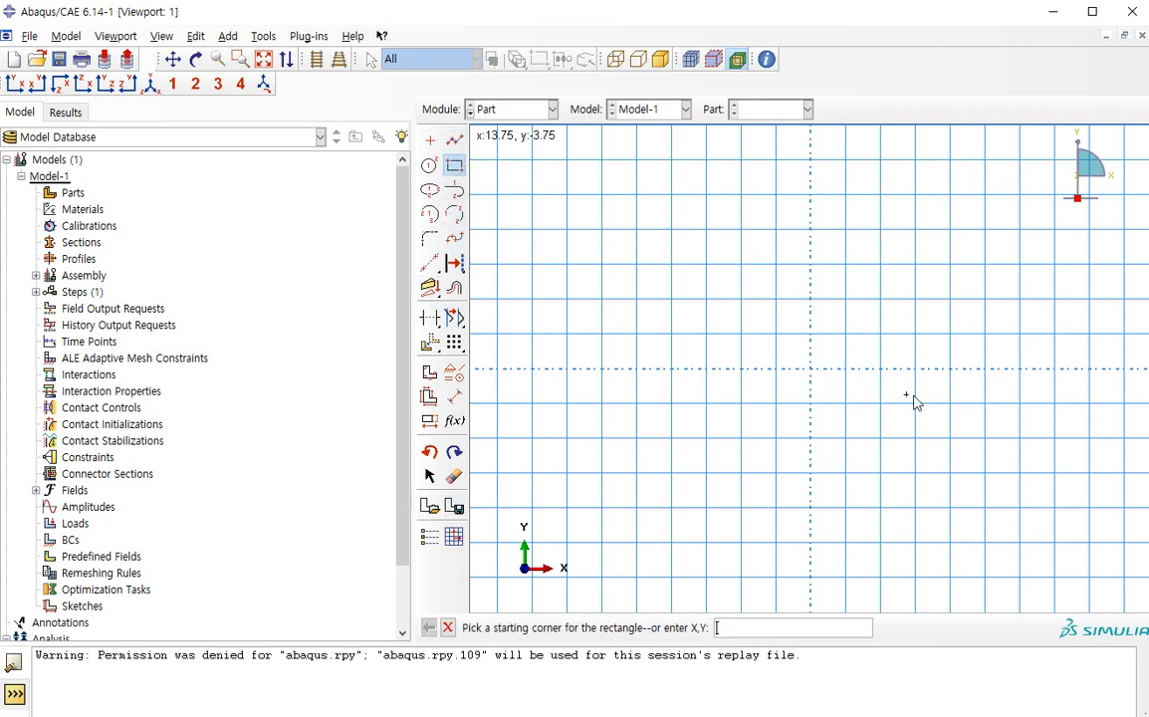
click(810, 368)
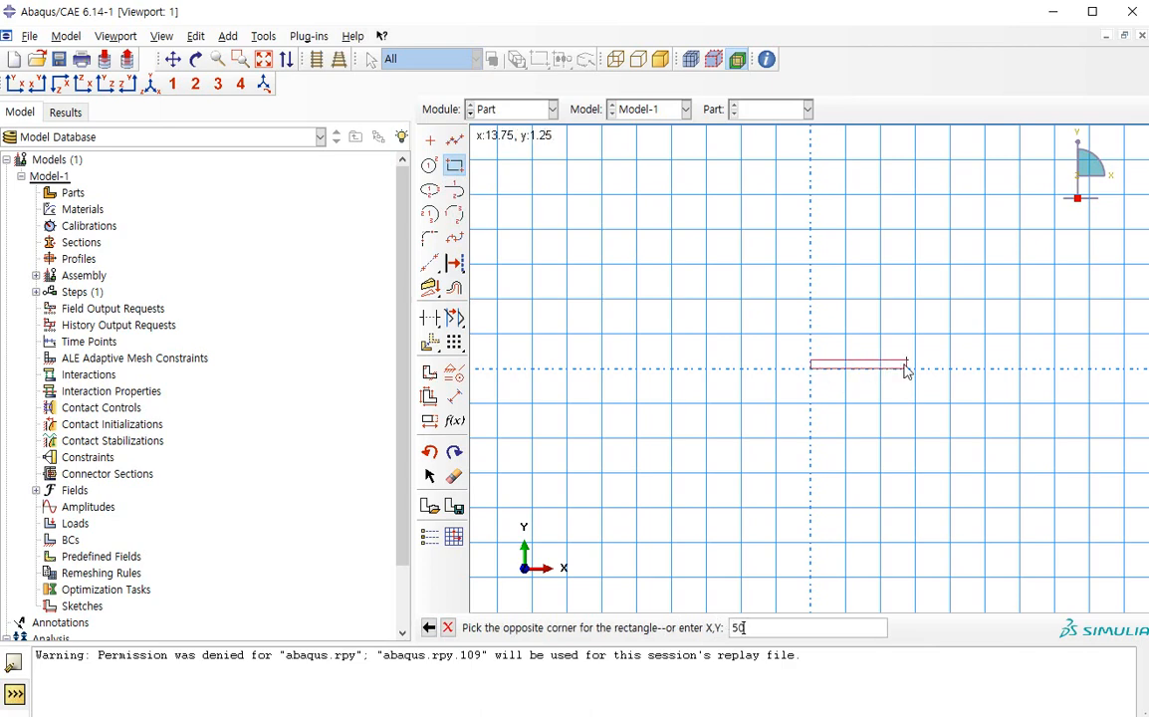
text(50,1)
key(Return)
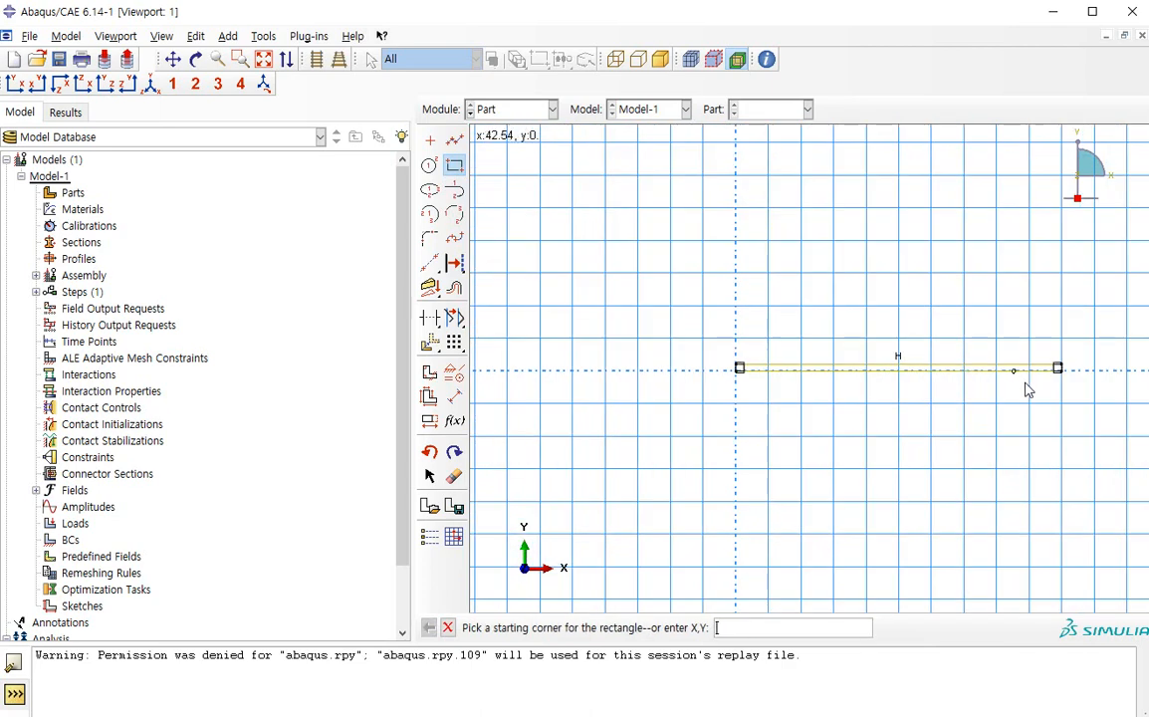
Dimension the rectangle's lower edge with a length of 50
click(454, 395)
click(793, 368)
click(794, 390)
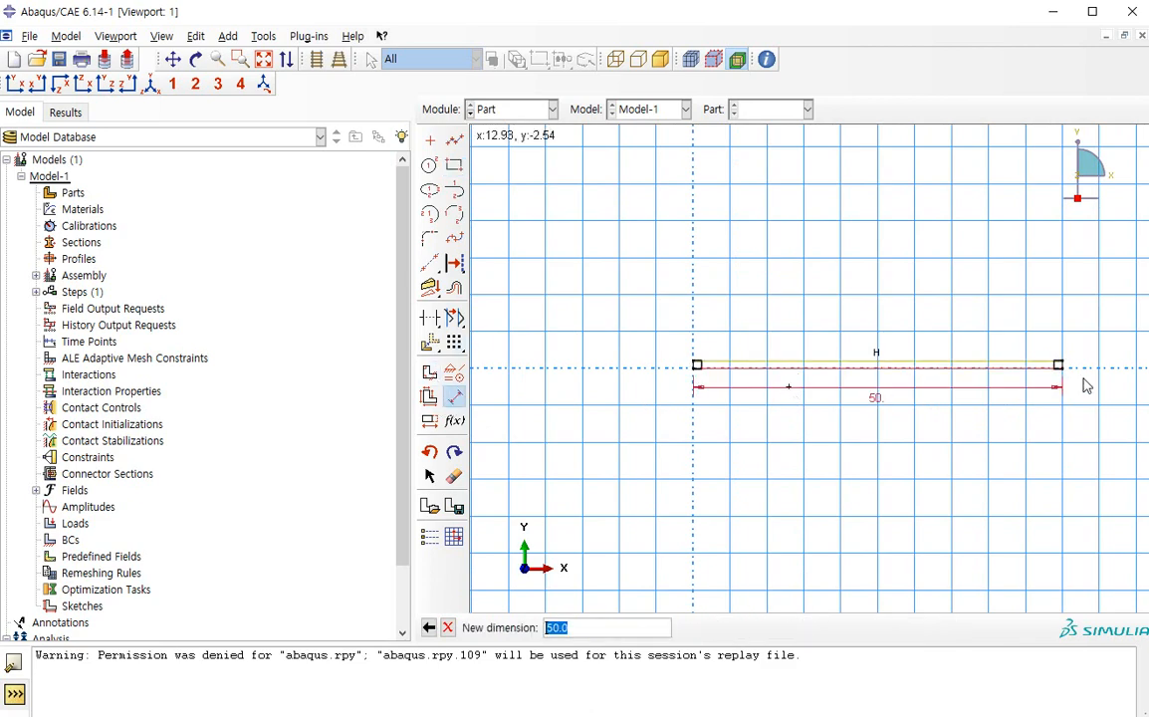
key(Return)
Dimension the height between the rectangle's two corners at its far end and set it to 2
click(454, 396)
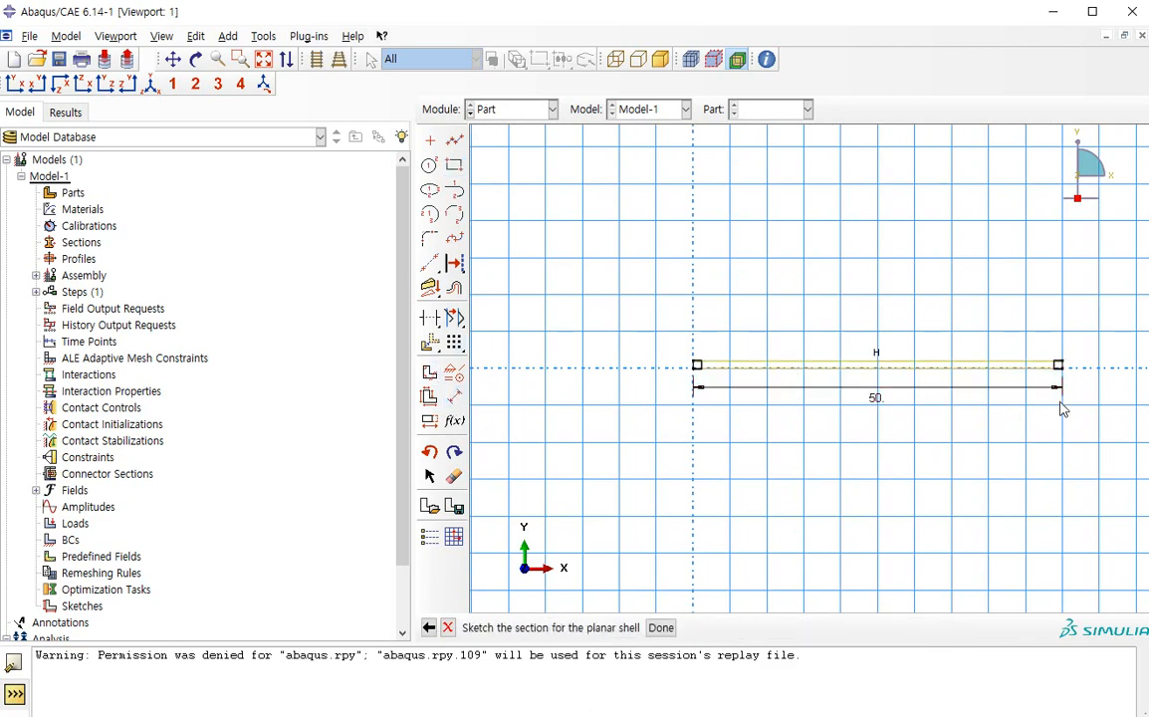
scroll(1083, 380, up, 1)
click(454, 395)
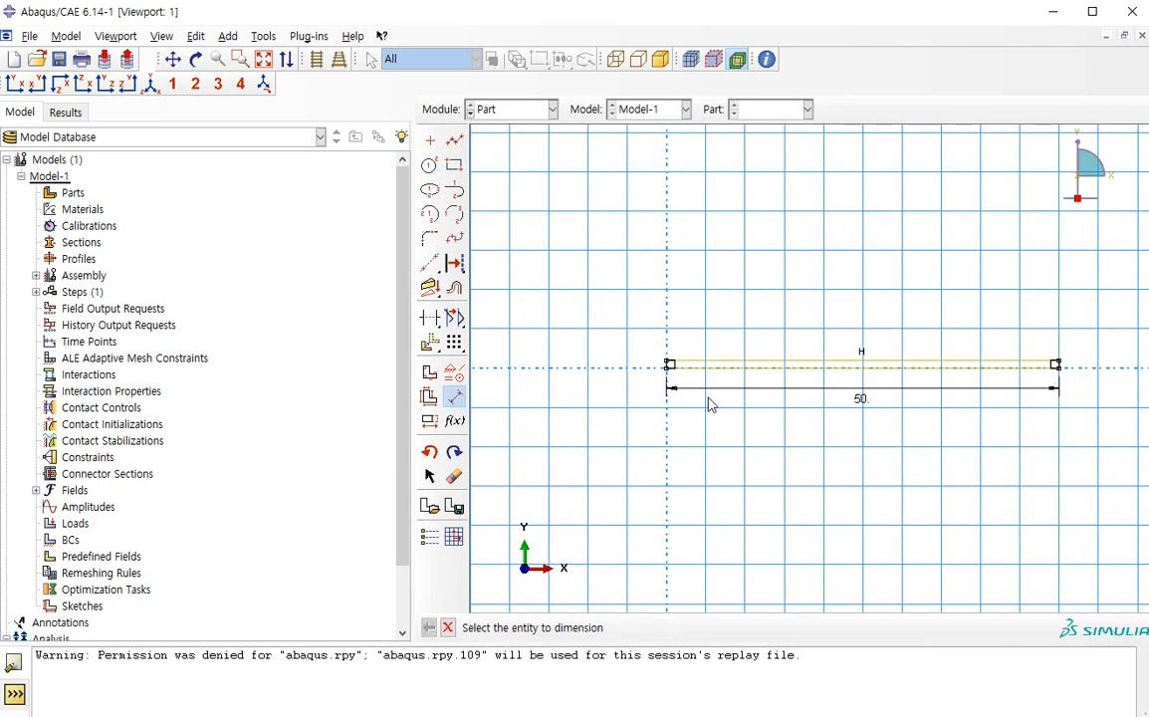
scroll(1087, 376, up, 1)
scroll(1075, 373, up, 1)
scroll(1053, 366, up, 1)
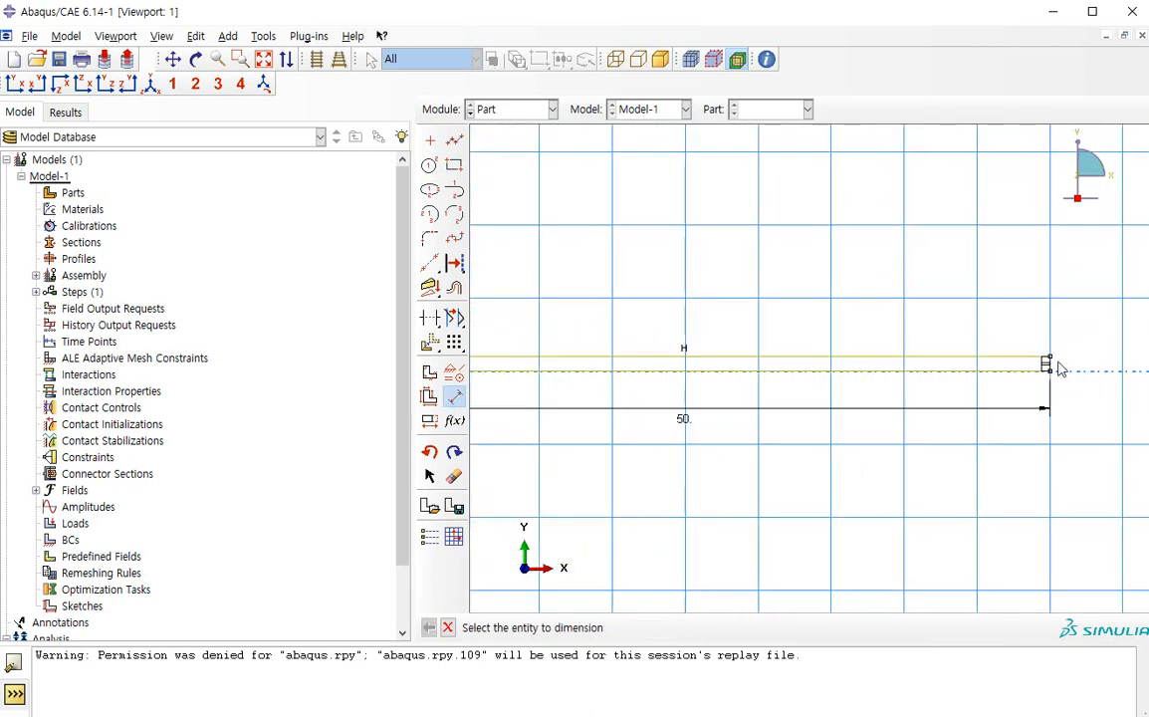
click(1046, 359)
click(1046, 371)
click(1069, 361)
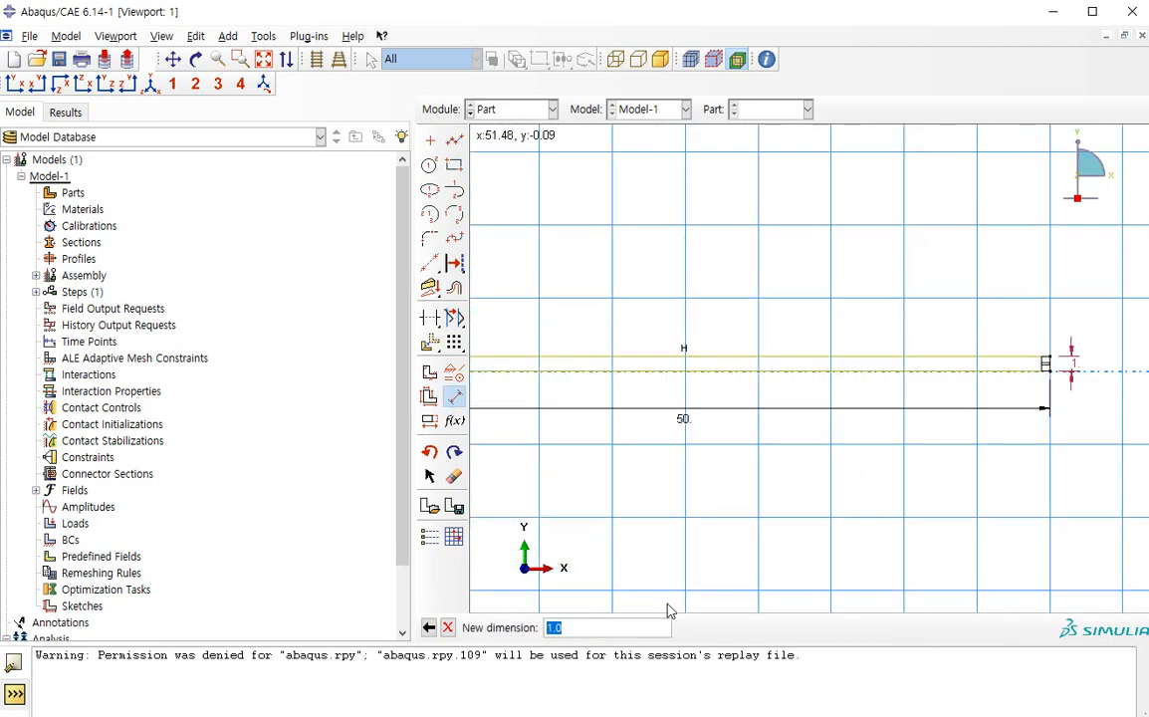
text(2)
key(Return)
Set the rectangle's height dimension to 1 and finish the sketch to create the sheet part
click(430, 420)
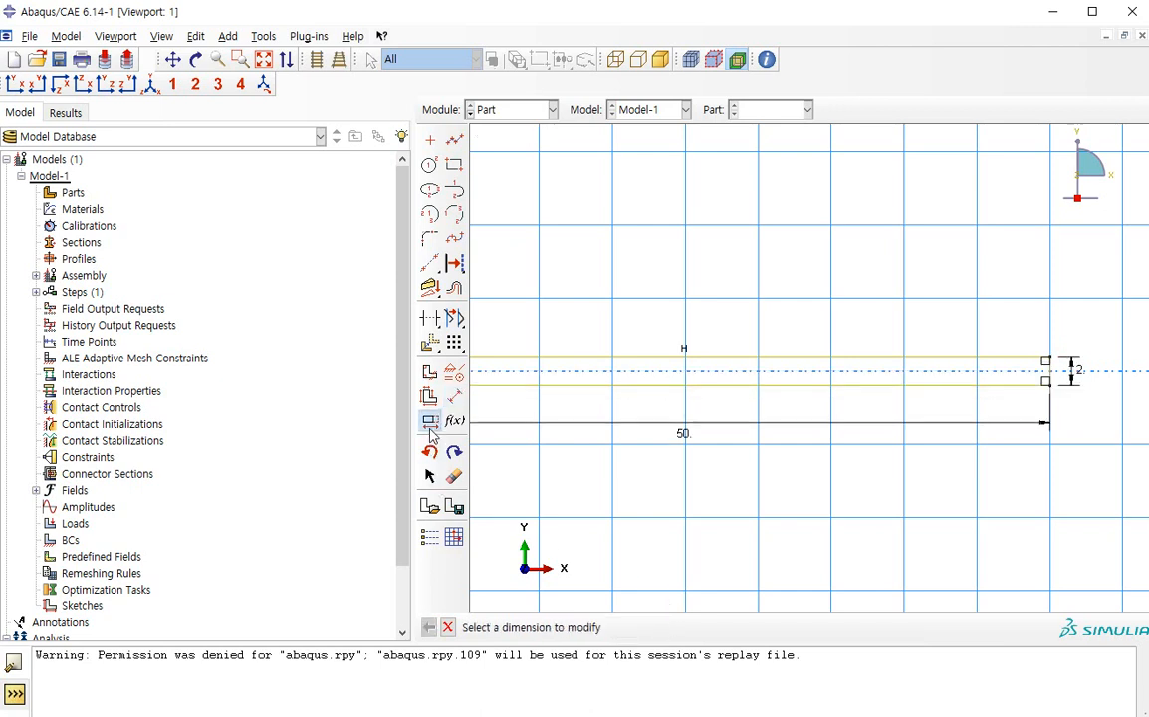
click(1084, 376)
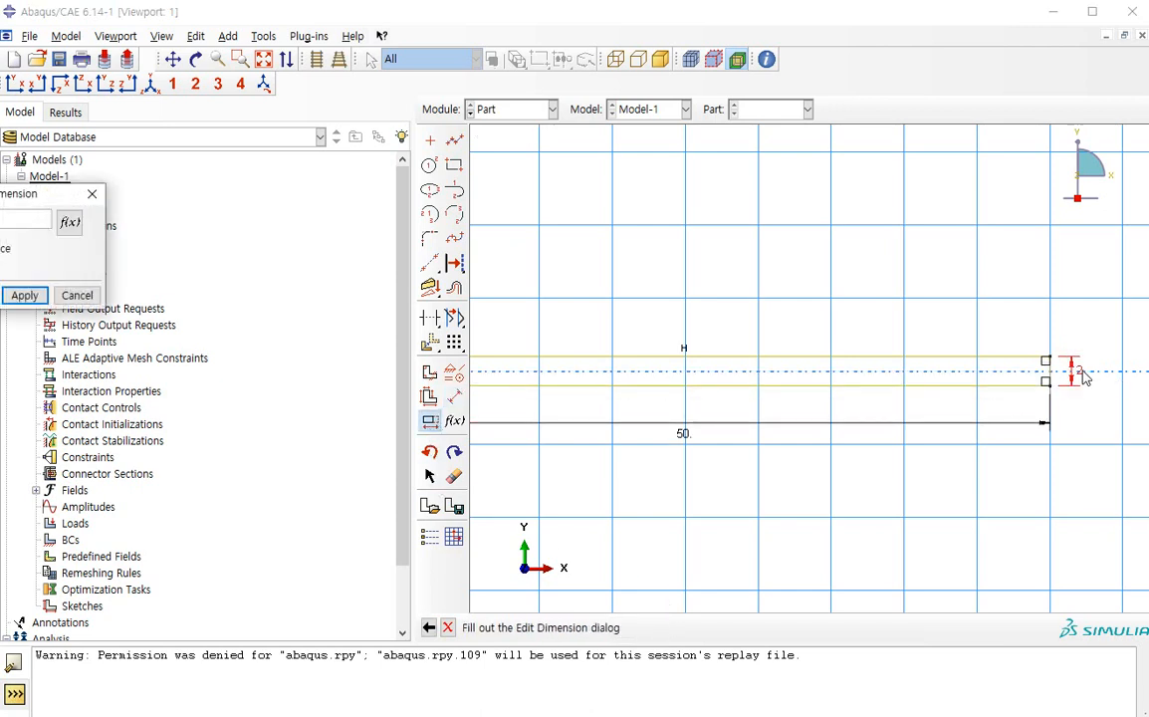
text(1)
key(Return)
middle_click(987, 344)
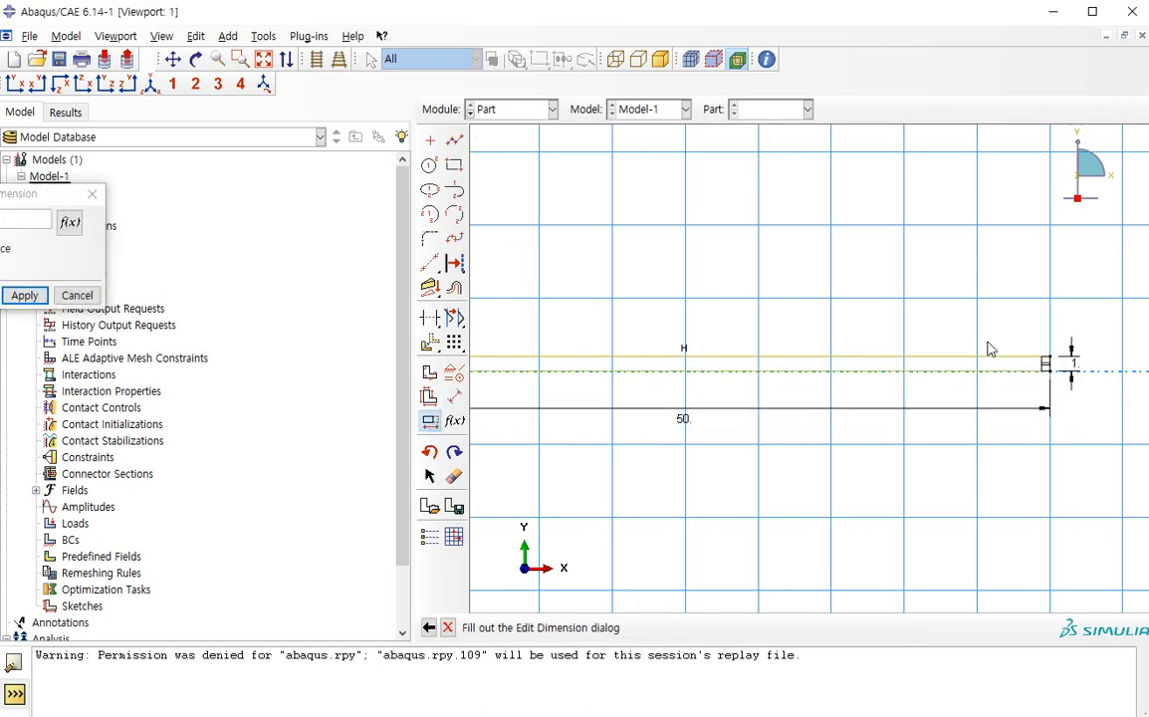
click(12, 294)
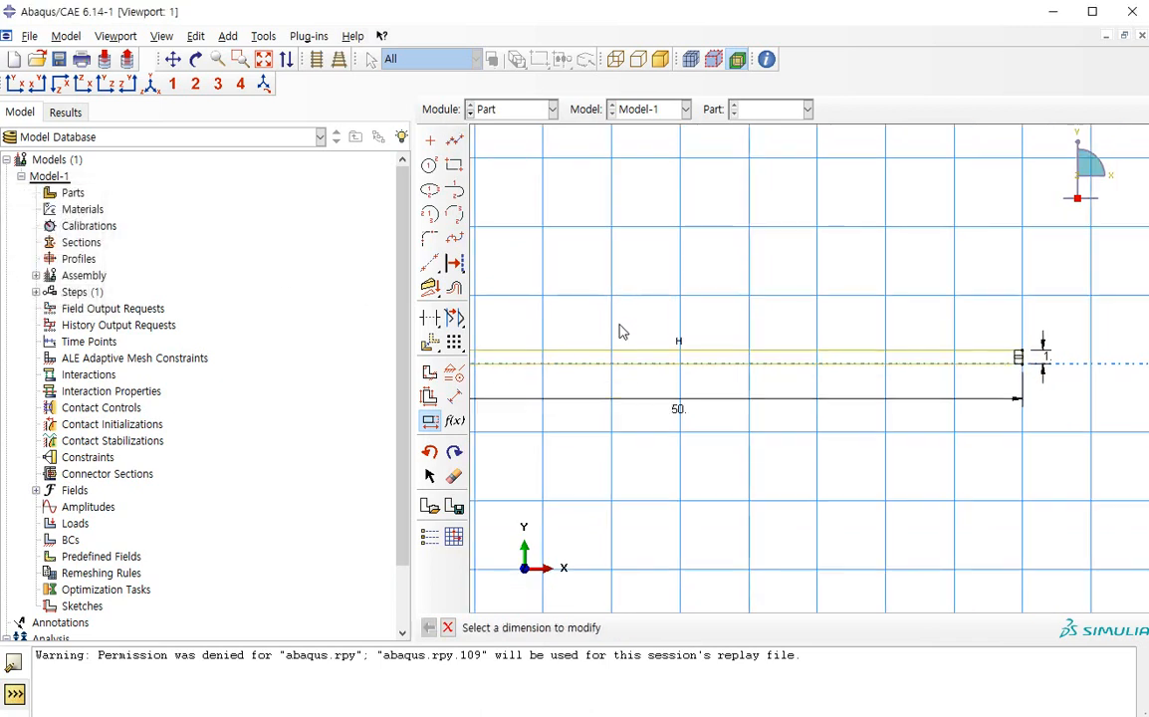
middle_click(631, 366)
middle_click(632, 367)
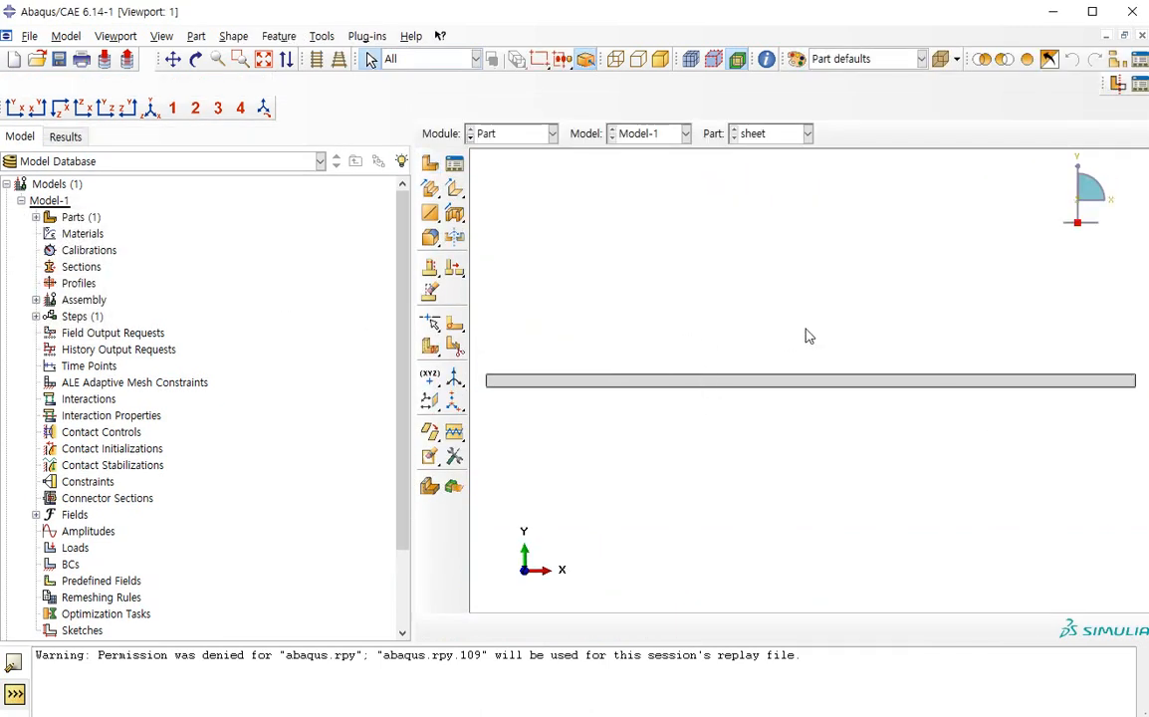
Create a 2D planar deformable shell part named punch with approximate size 200 and continue to its sketch
click(430, 163)
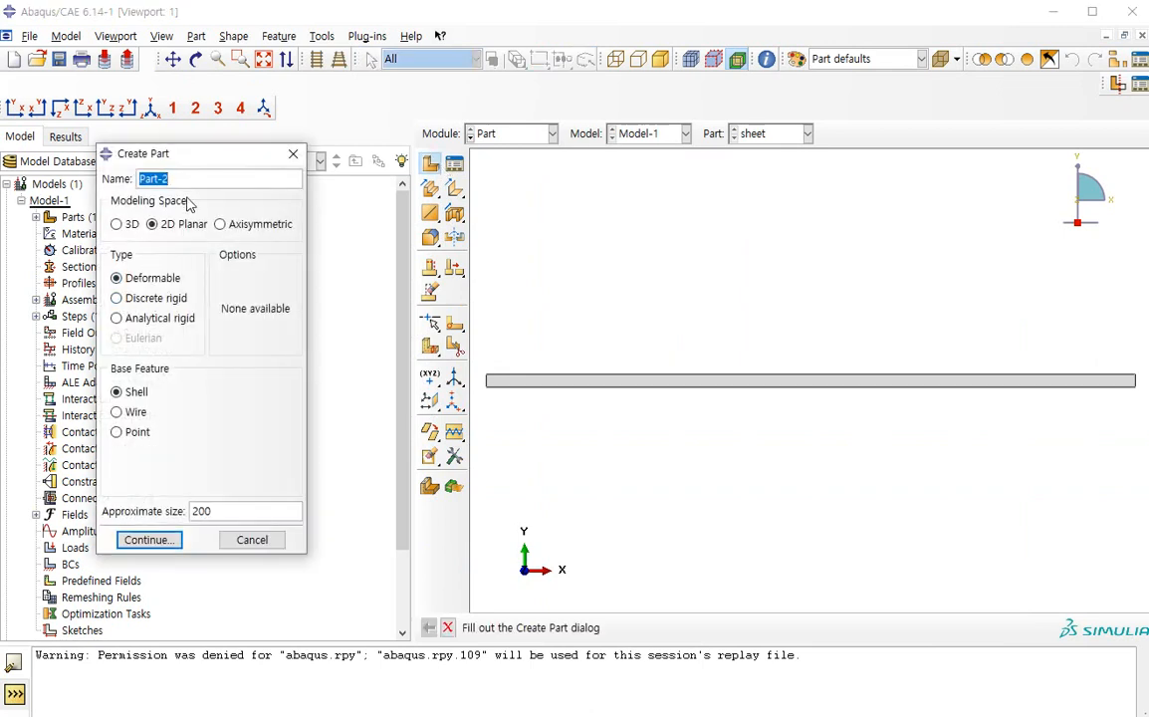
text(pur)
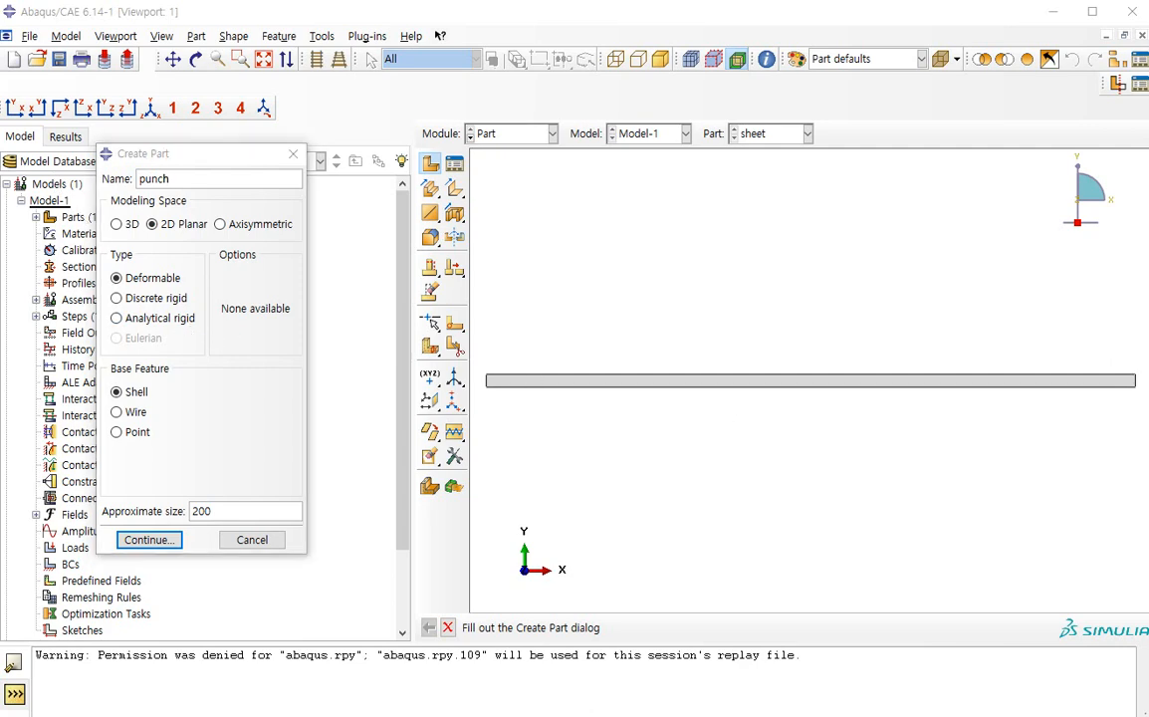
drag(1147, 115, 280, 0)
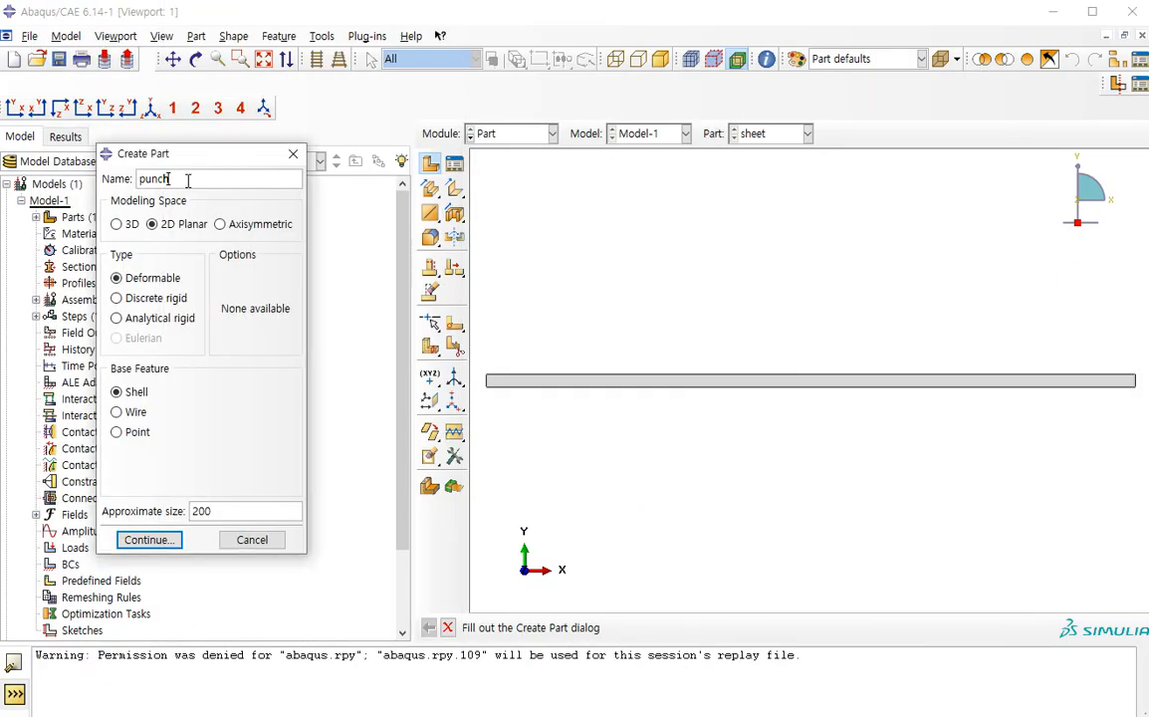
click(149, 539)
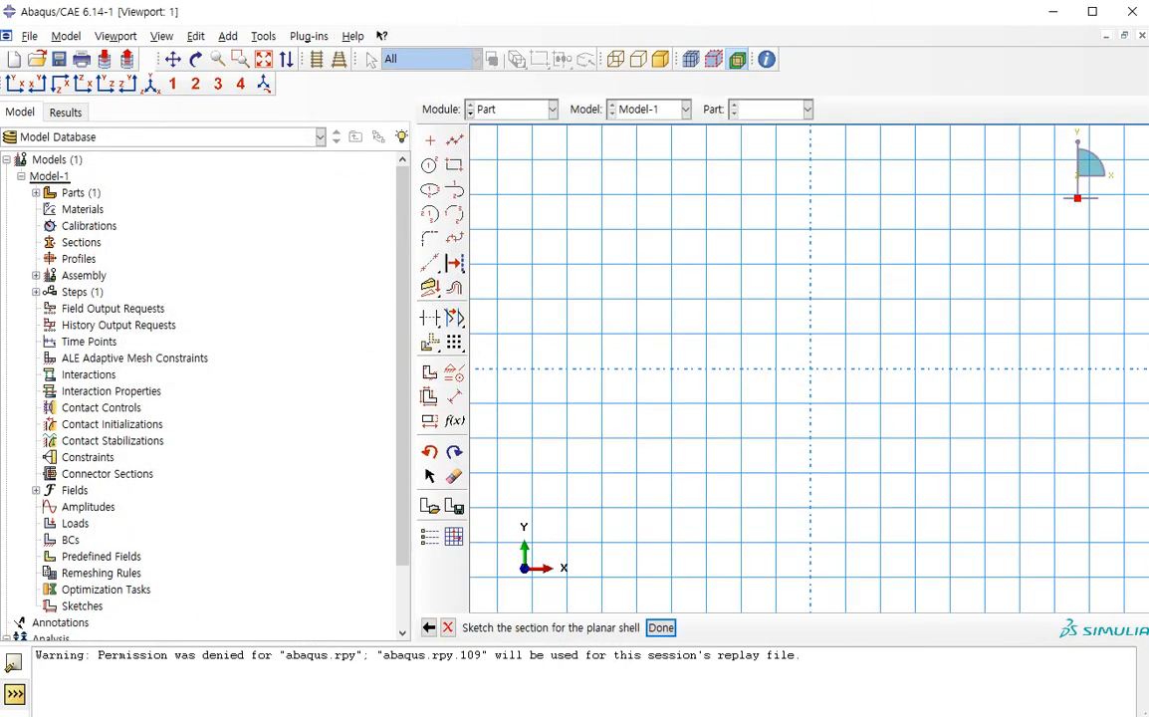
Sketch connected lines from the origin through 20,0, 20,-10 and 0,-30 to -20,-10 for the punch outline
click(458, 149)
click(810, 368)
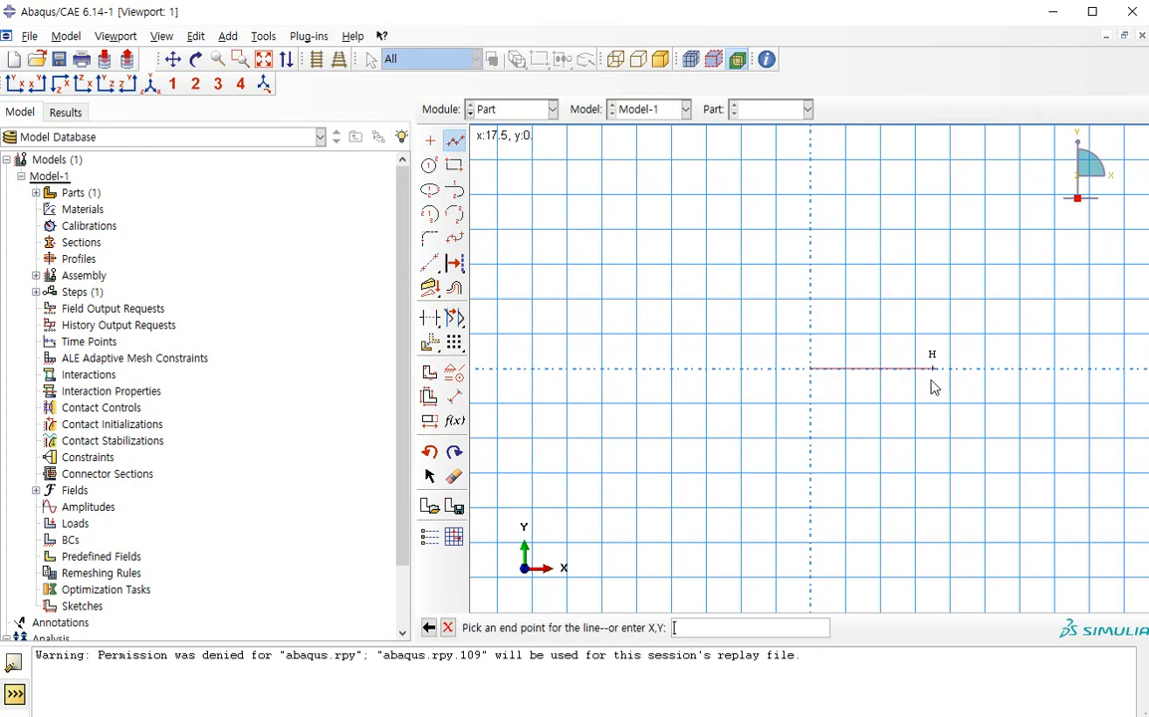
text(20,0)
key(Return)
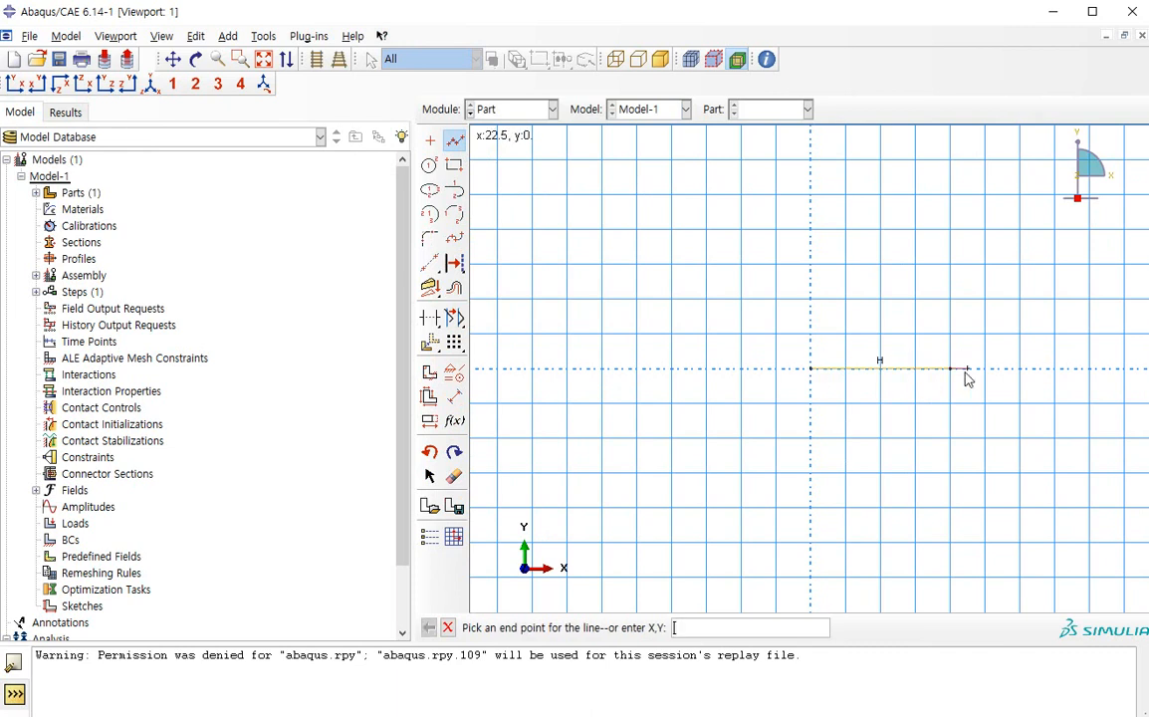
click(951, 438)
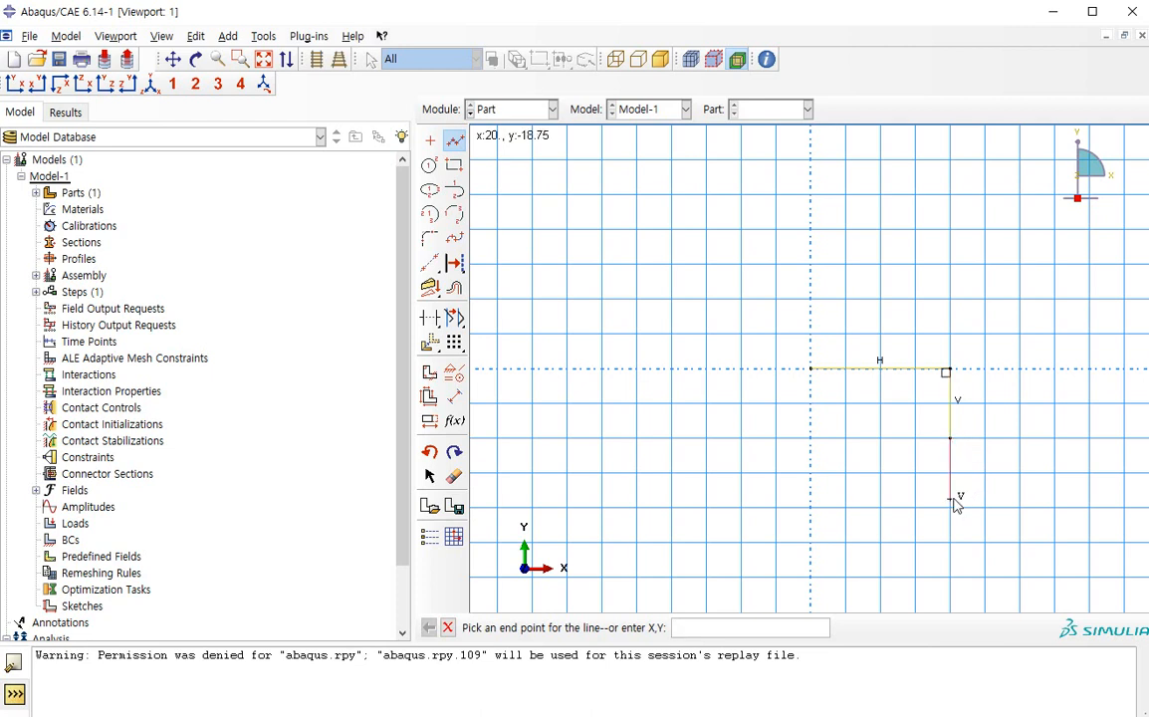
click(811, 576)
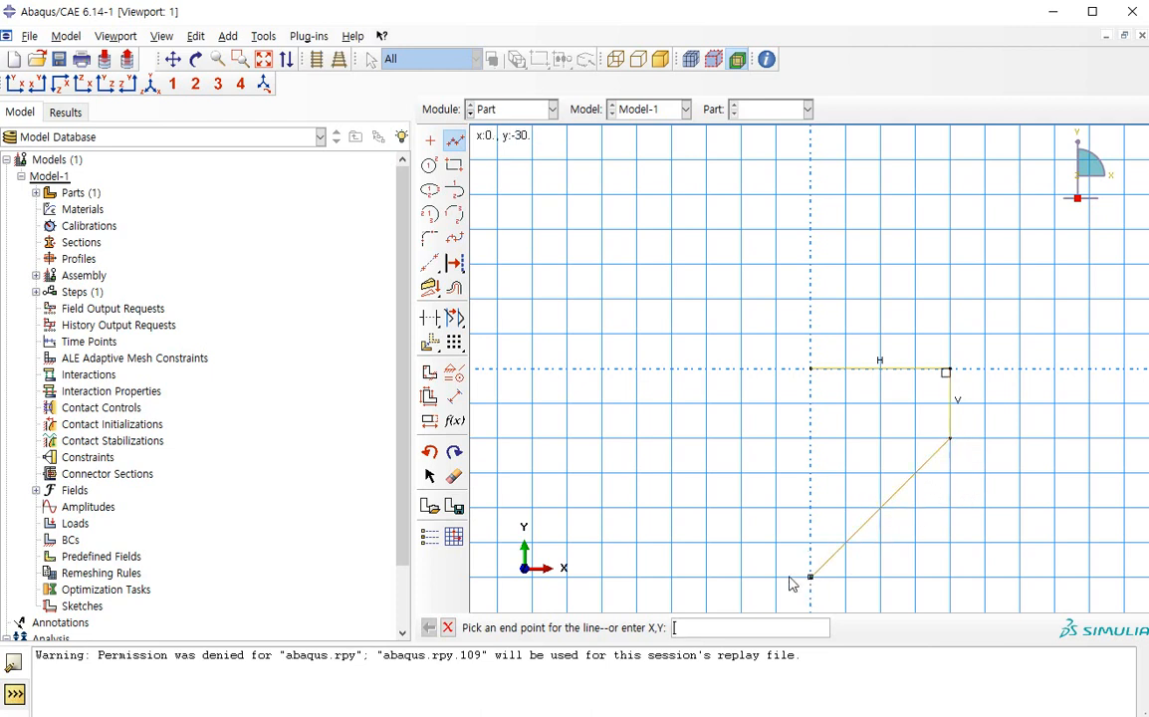
click(672, 439)
middle_click(681, 442)
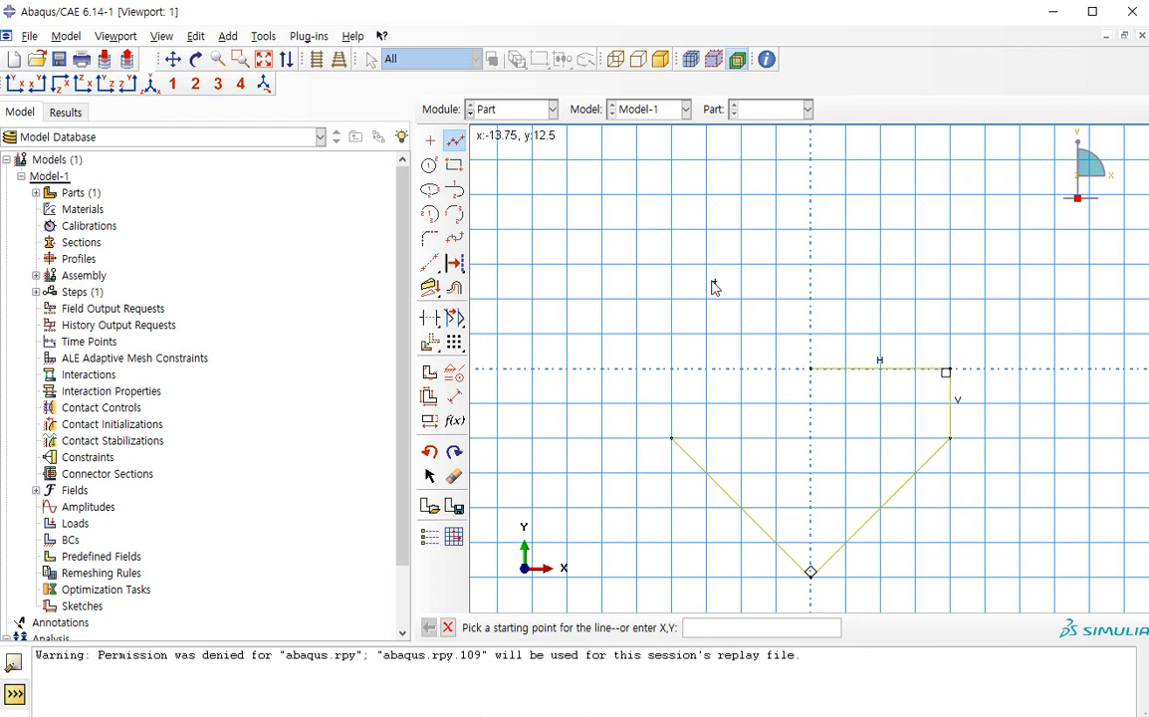
Fillet the punch outline's bottom corner with a radius of 3 and try to finish the sketch
click(429, 237)
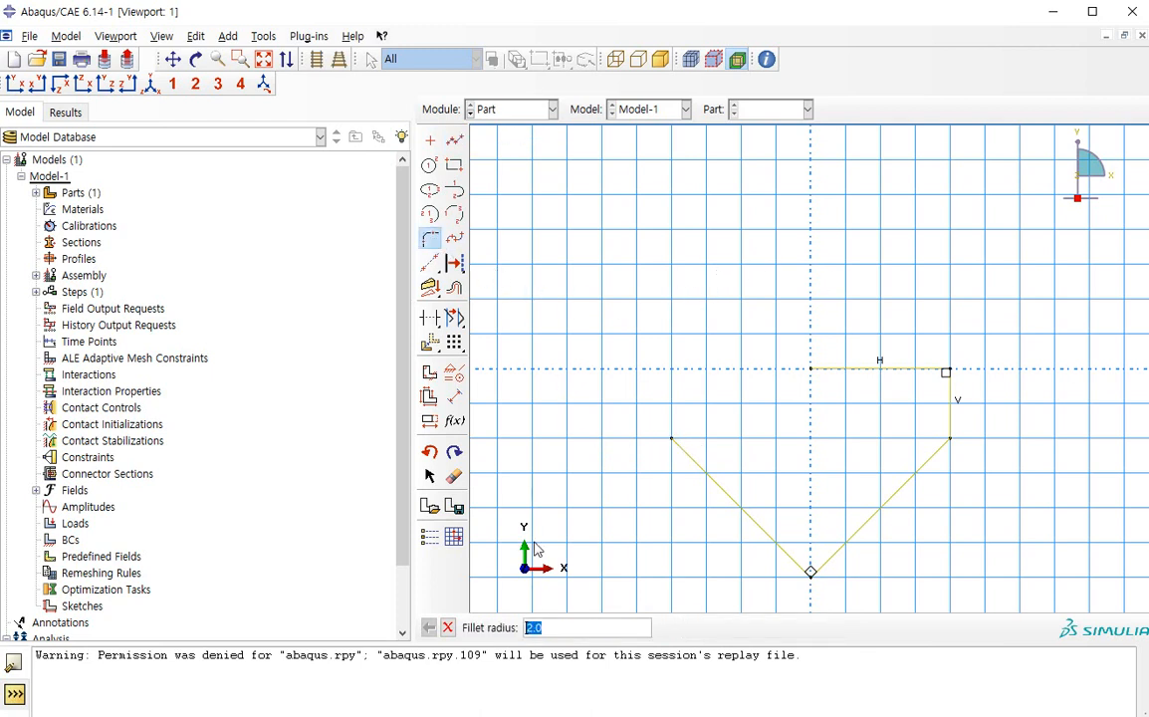
key(Return)
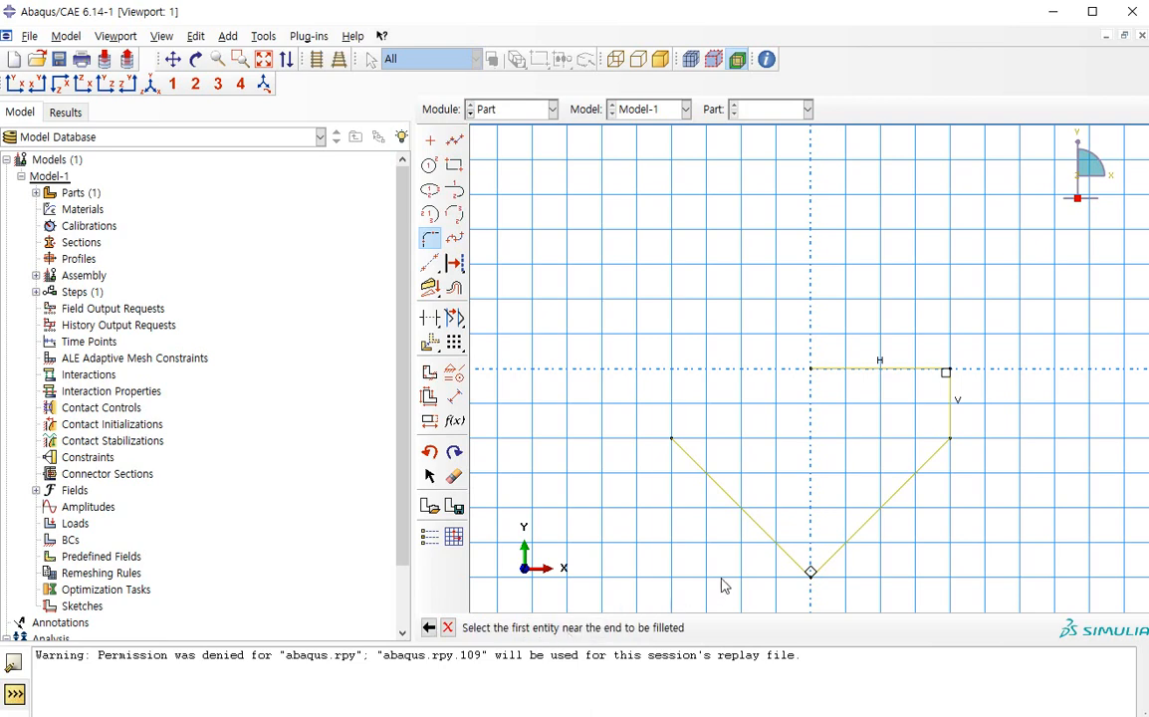
click(800, 562)
click(824, 560)
middle_click(824, 510)
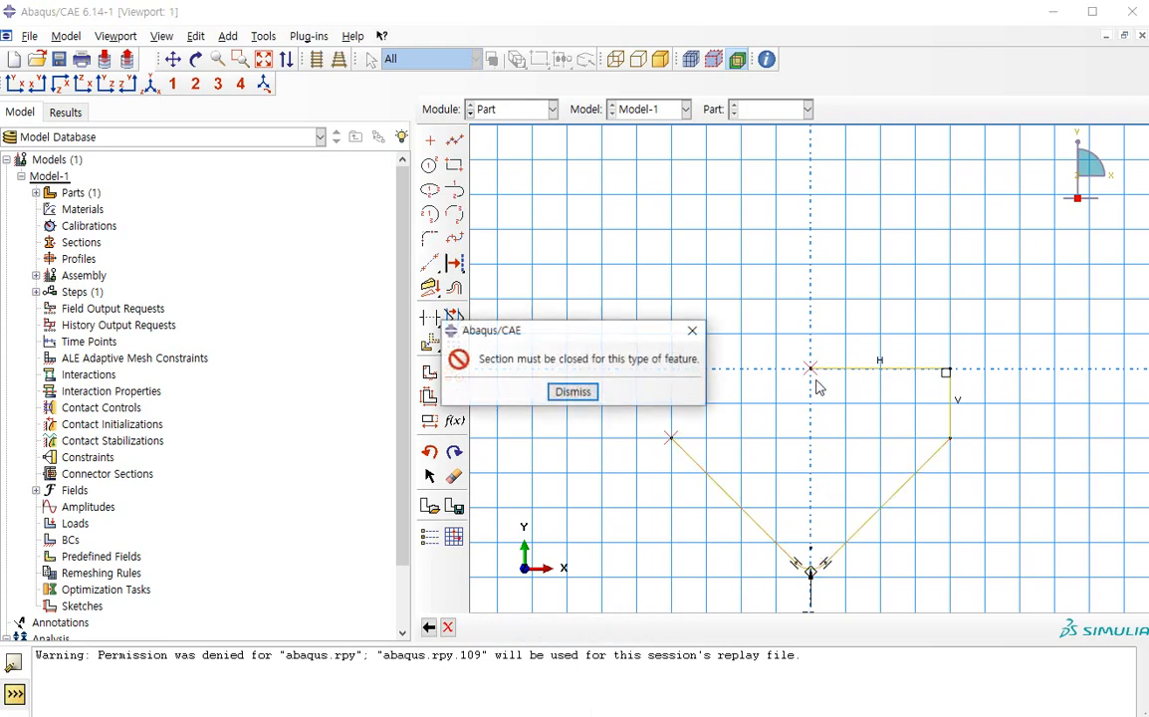
click(569, 392)
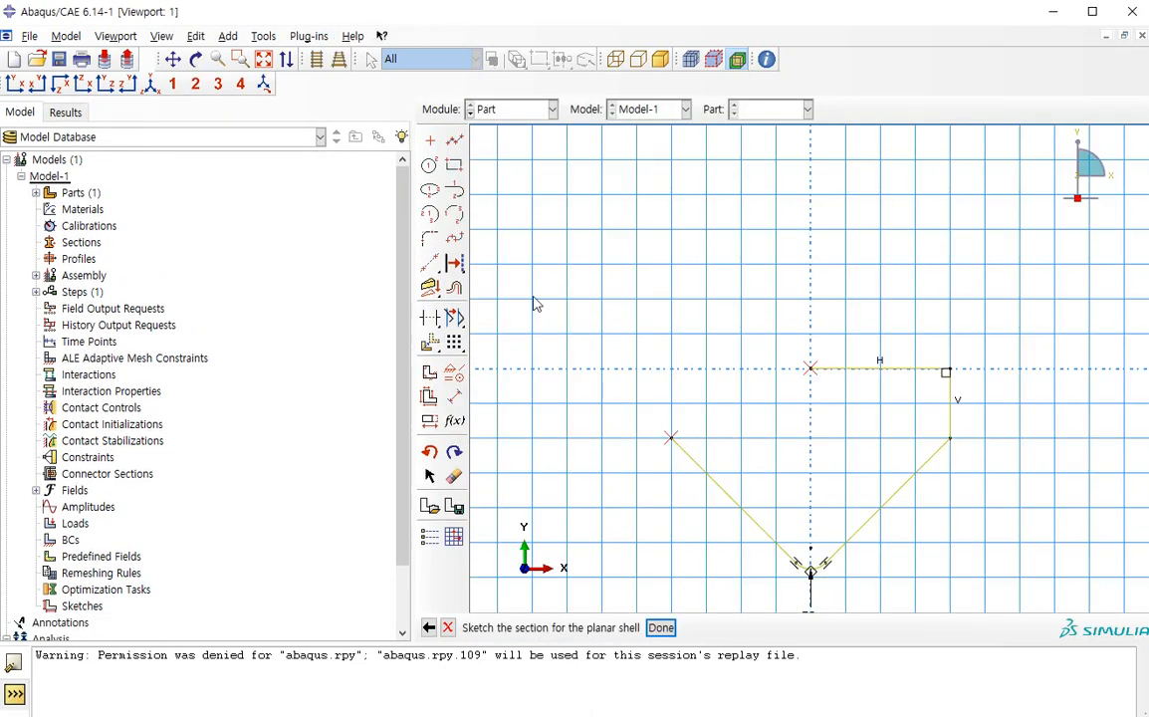
Close the punch outline with lines from -20,-10 through -20,0 to the origin and finish the sketch
click(454, 141)
click(671, 438)
click(670, 368)
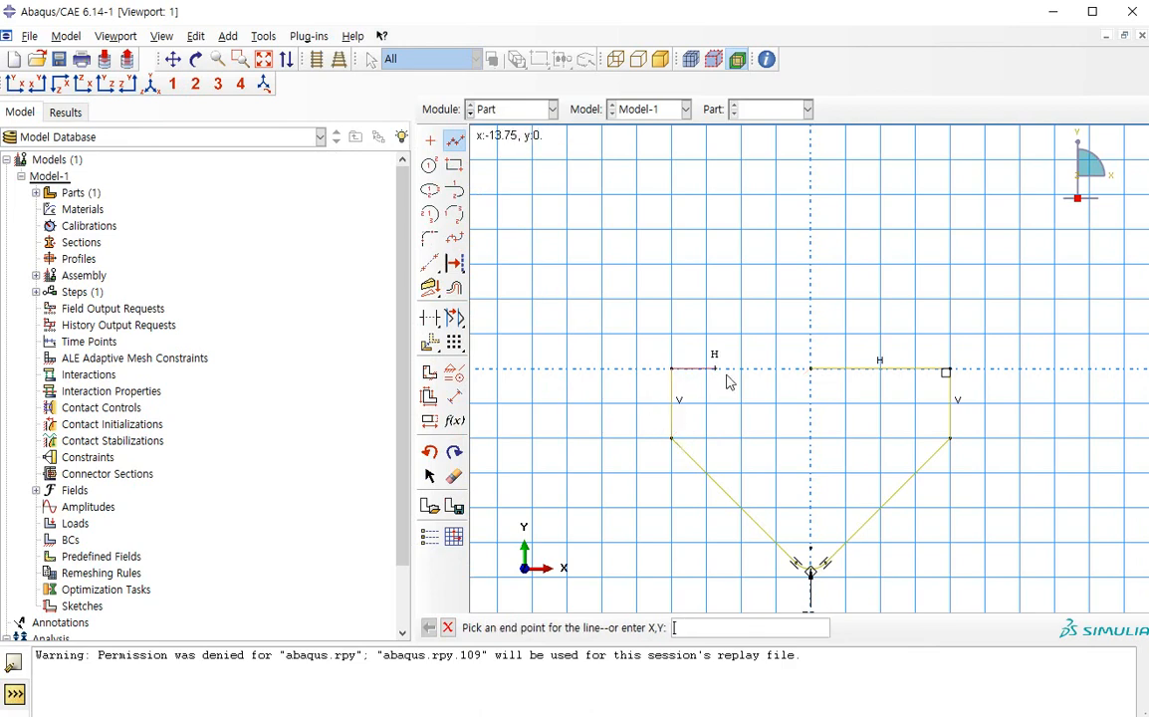
click(810, 368)
middle_click(805, 438)
middle_click(805, 438)
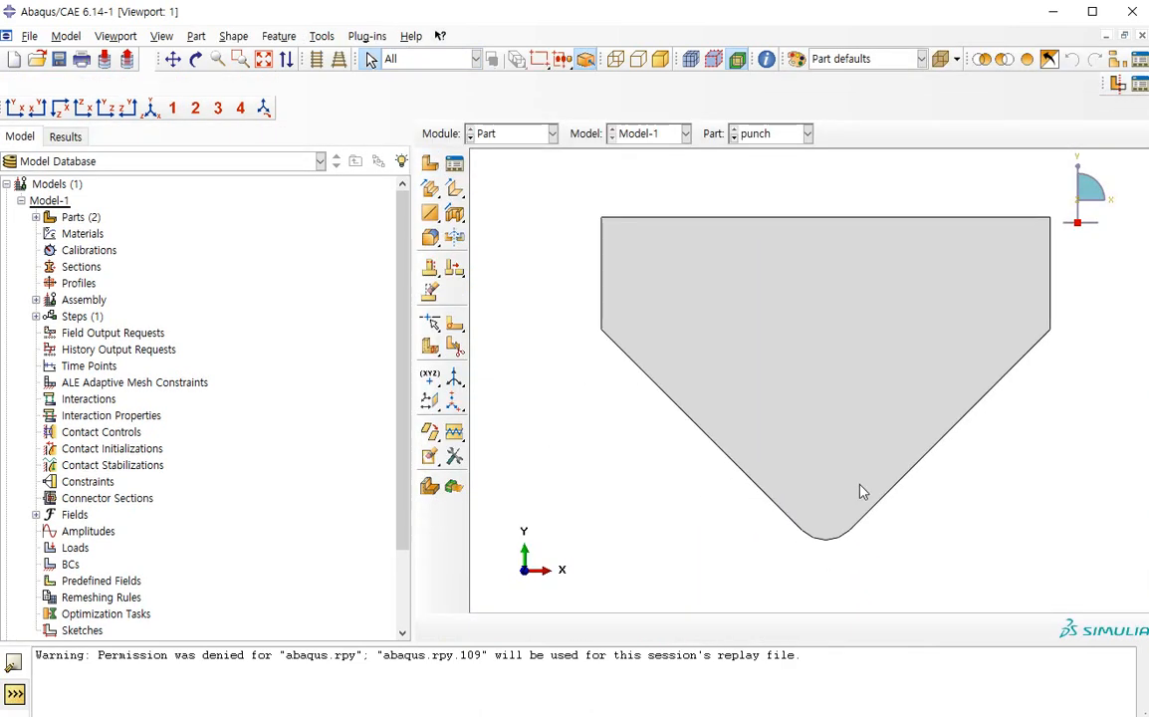
Delete the punch part from the model and leave the part manager
click(456, 166)
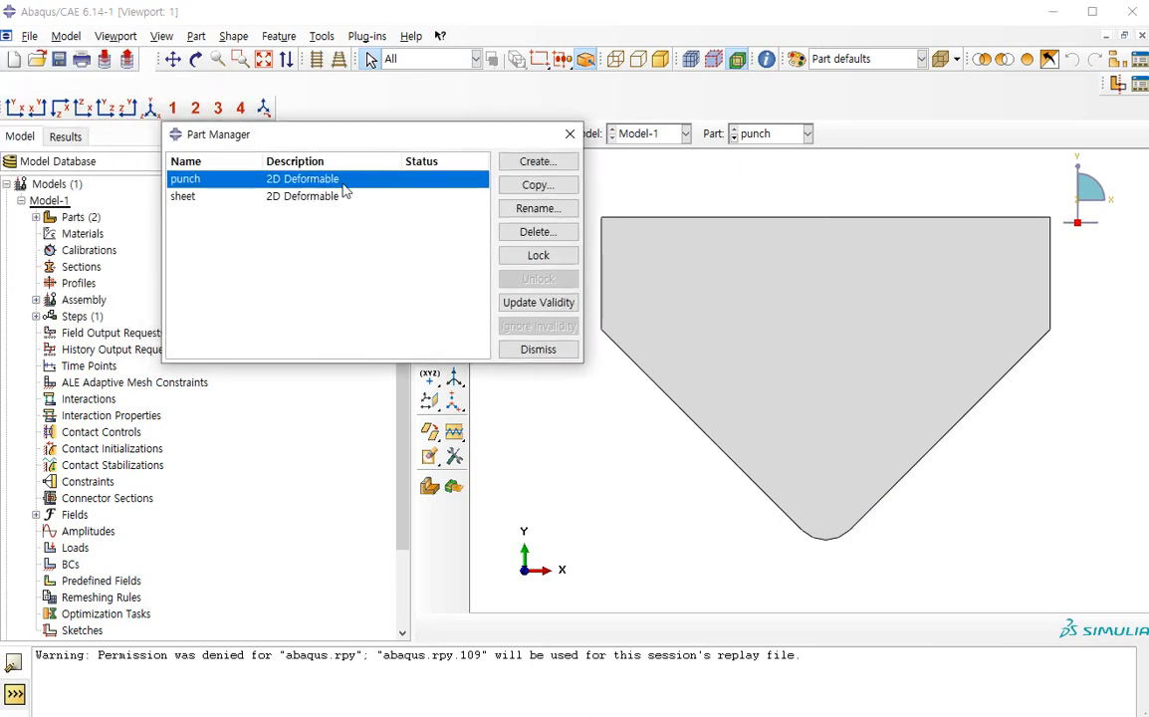
click(522, 232)
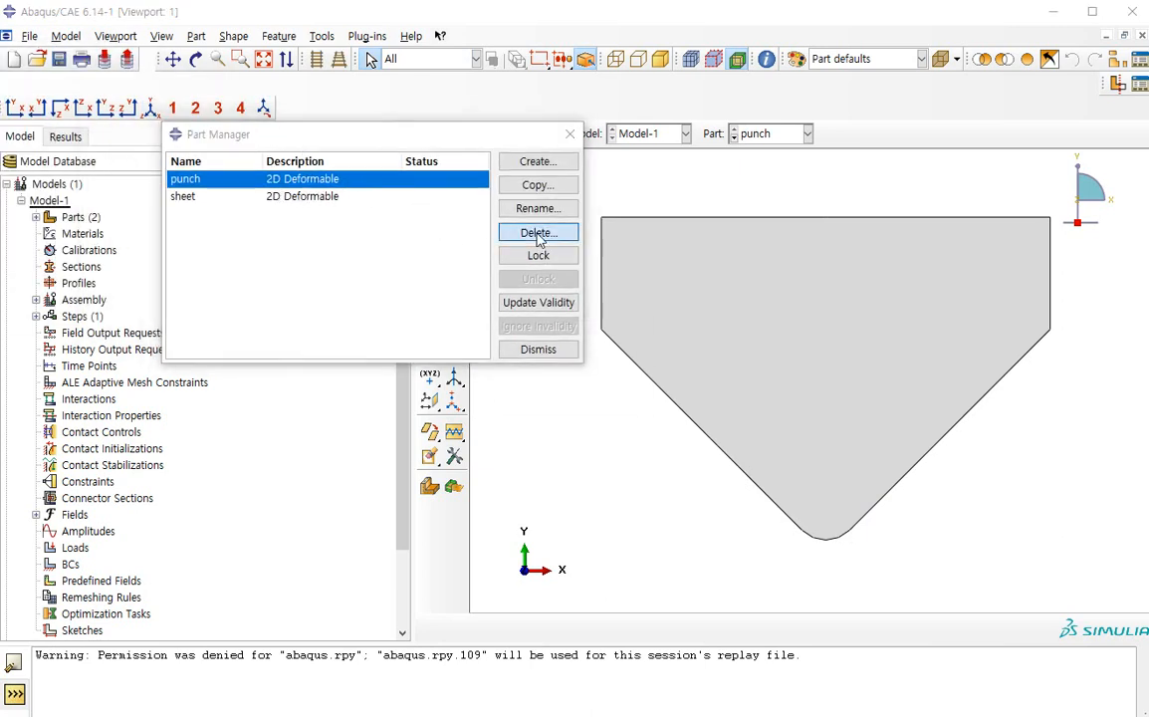
click(537, 392)
click(538, 348)
Create a 2D planar analytical rigid wire part named Part-2 with approximate size 200 and continue to its sketch
click(429, 163)
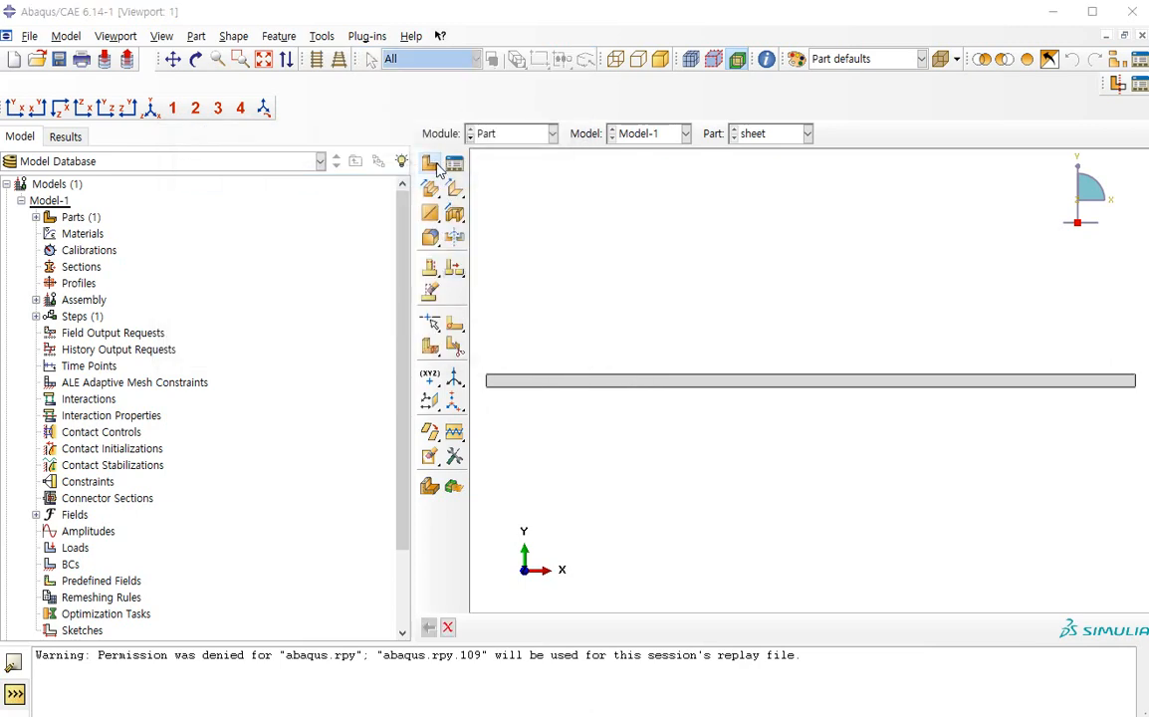
click(154, 315)
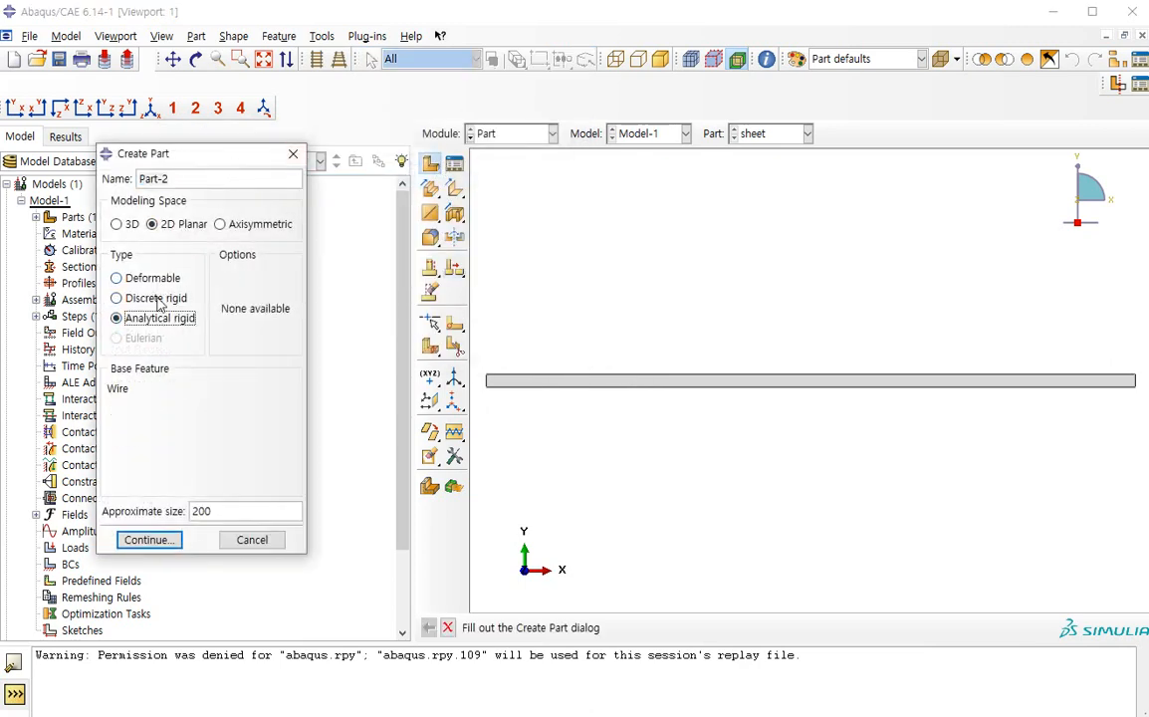
click(163, 536)
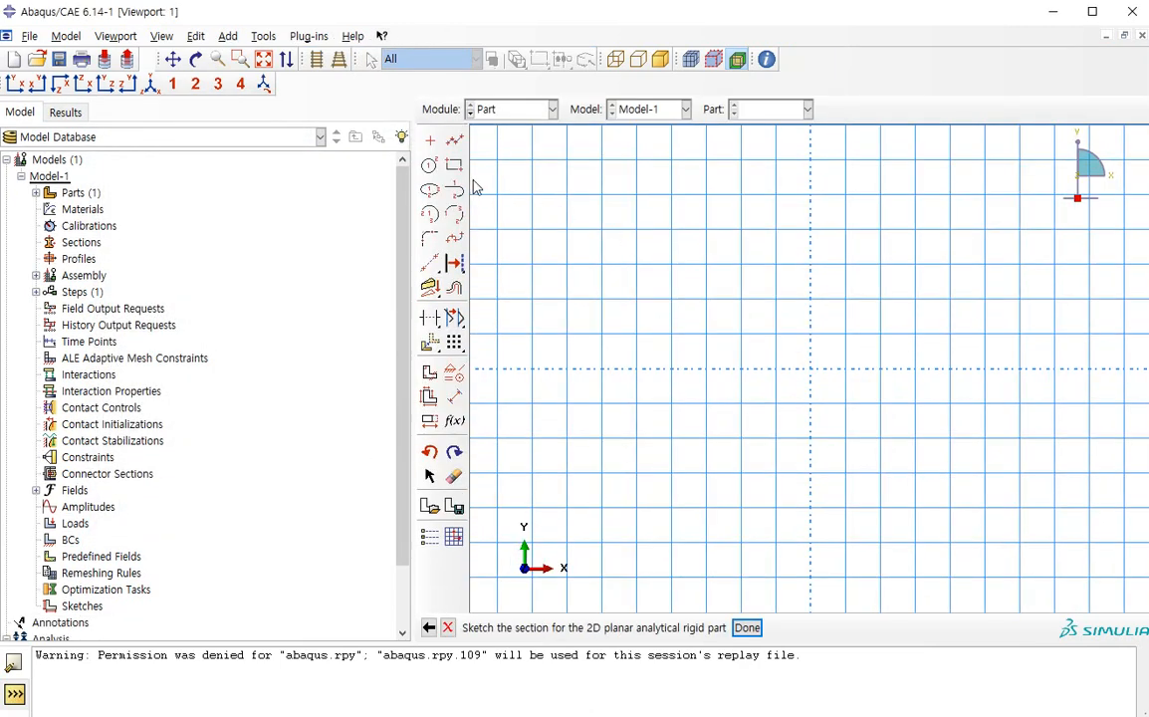
Sketch an open chain of connected lines from the origin through 20,0, 20,-10 and 0,-30 to -10,-20
click(812, 368)
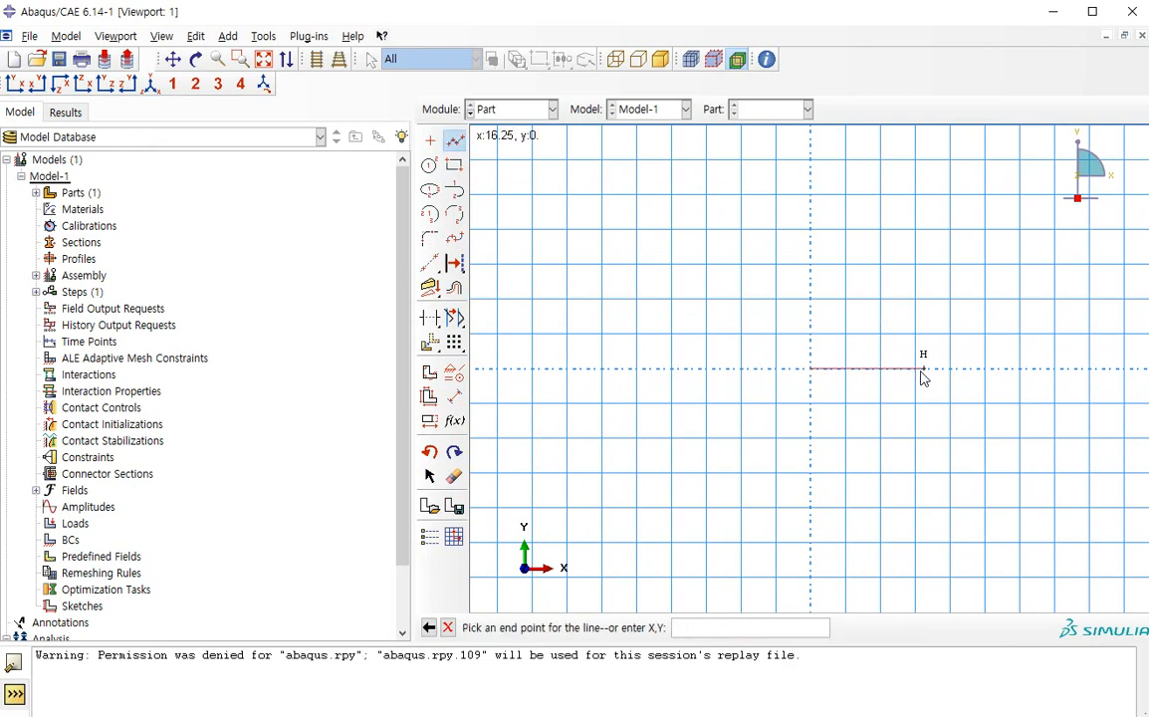
click(951, 369)
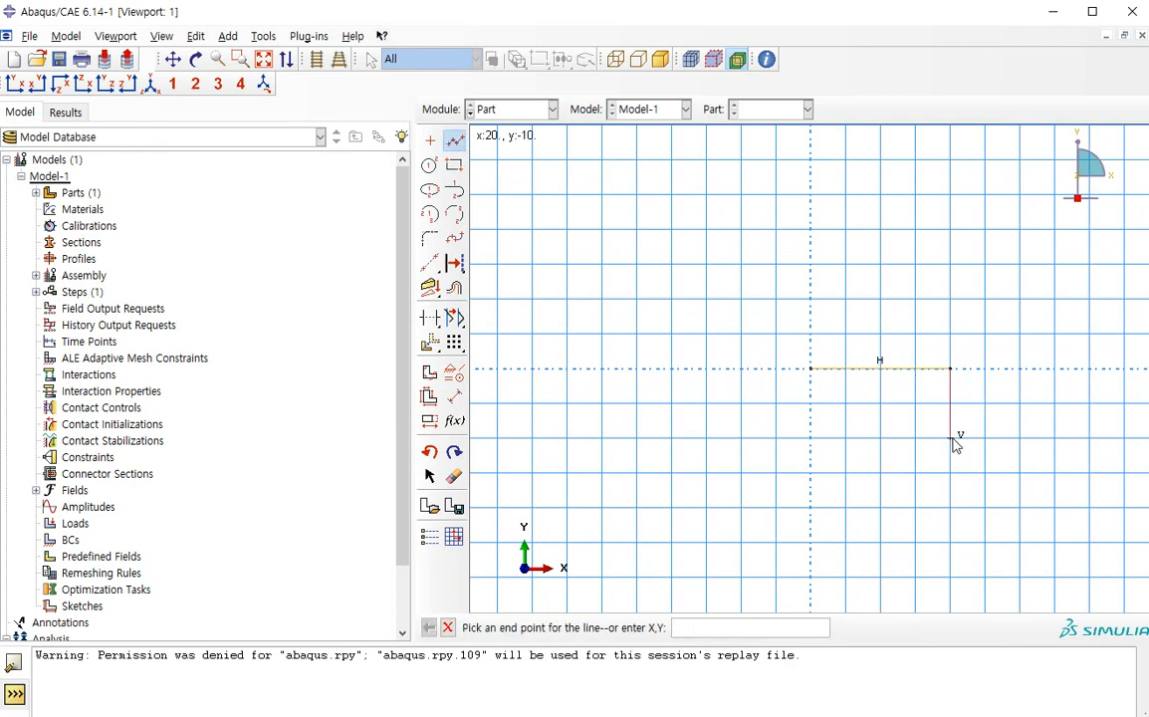
click(950, 438)
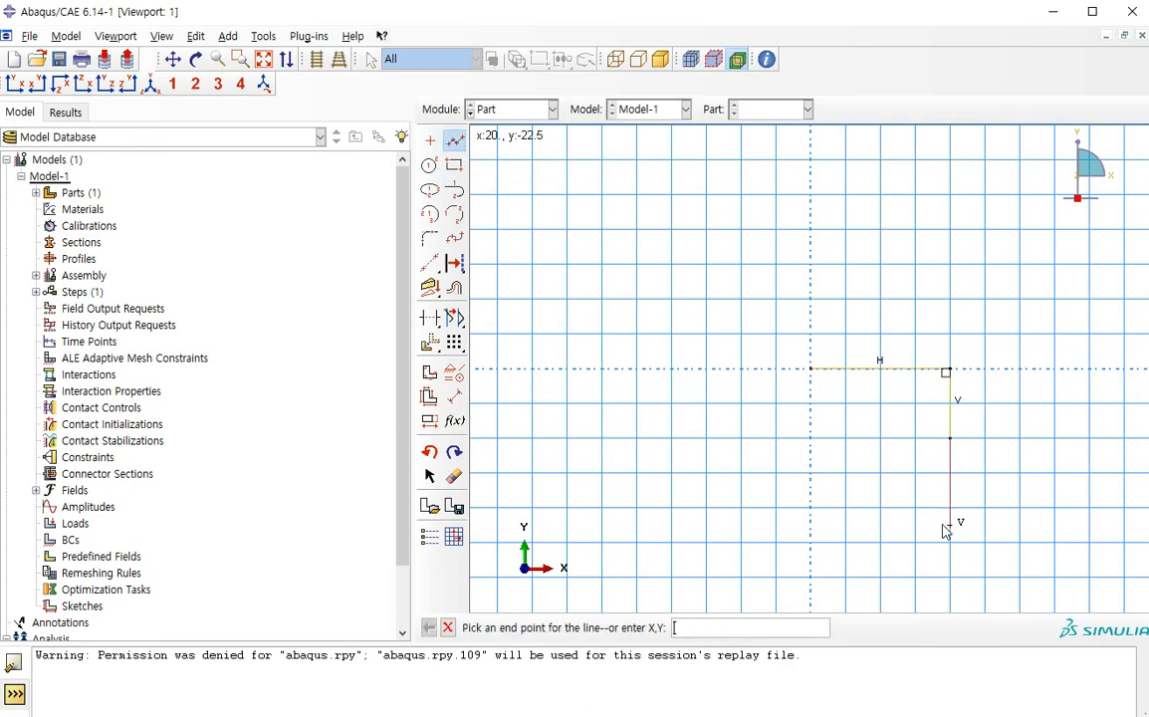
click(810, 573)
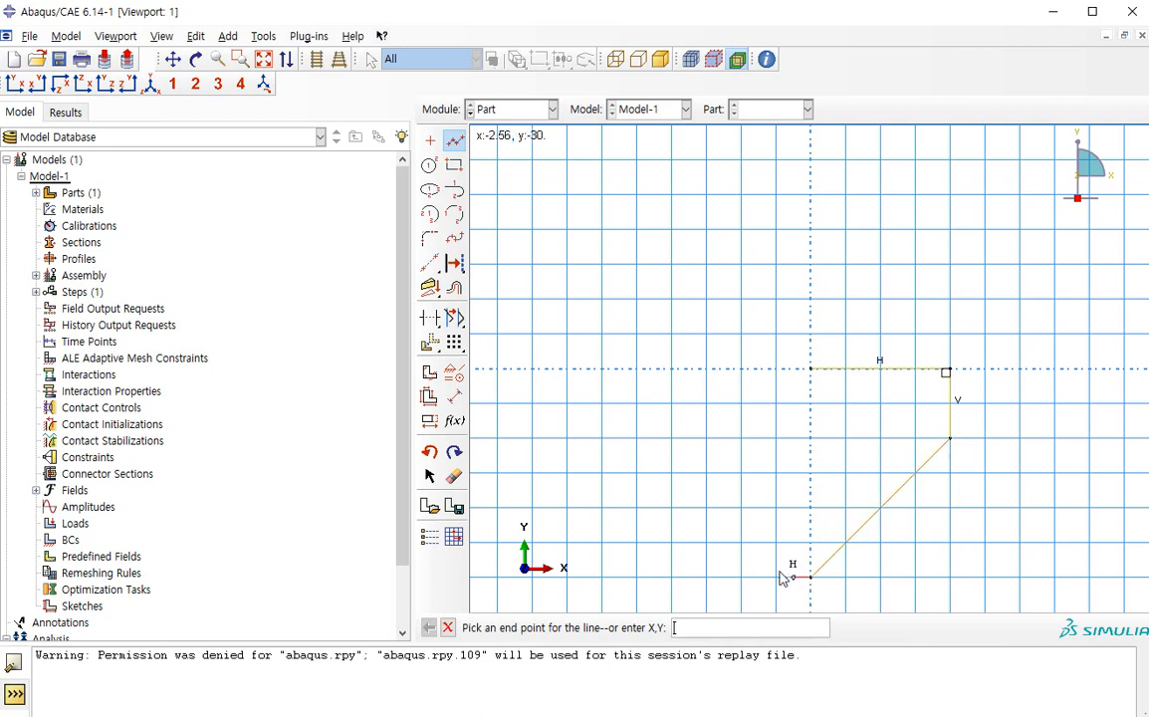
click(742, 512)
middle_click(741, 500)
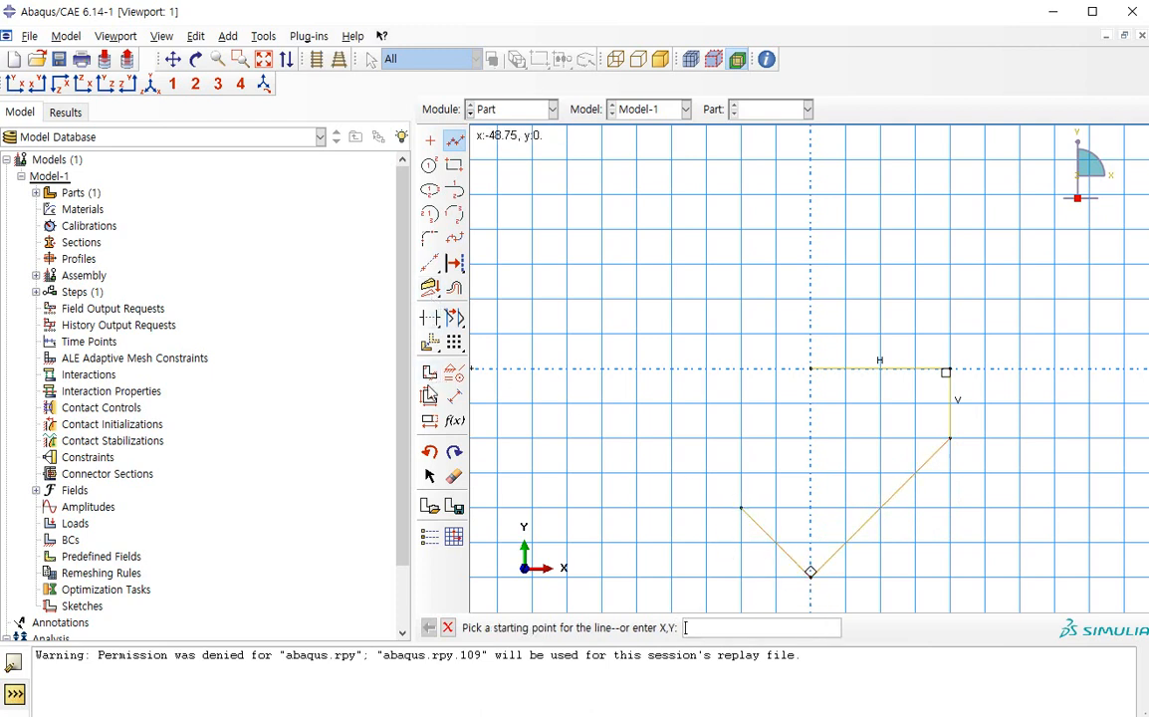
Fillet the open profile's bottom corner with a radius of 3 and finish the sketch to create the rigid part
click(430, 238)
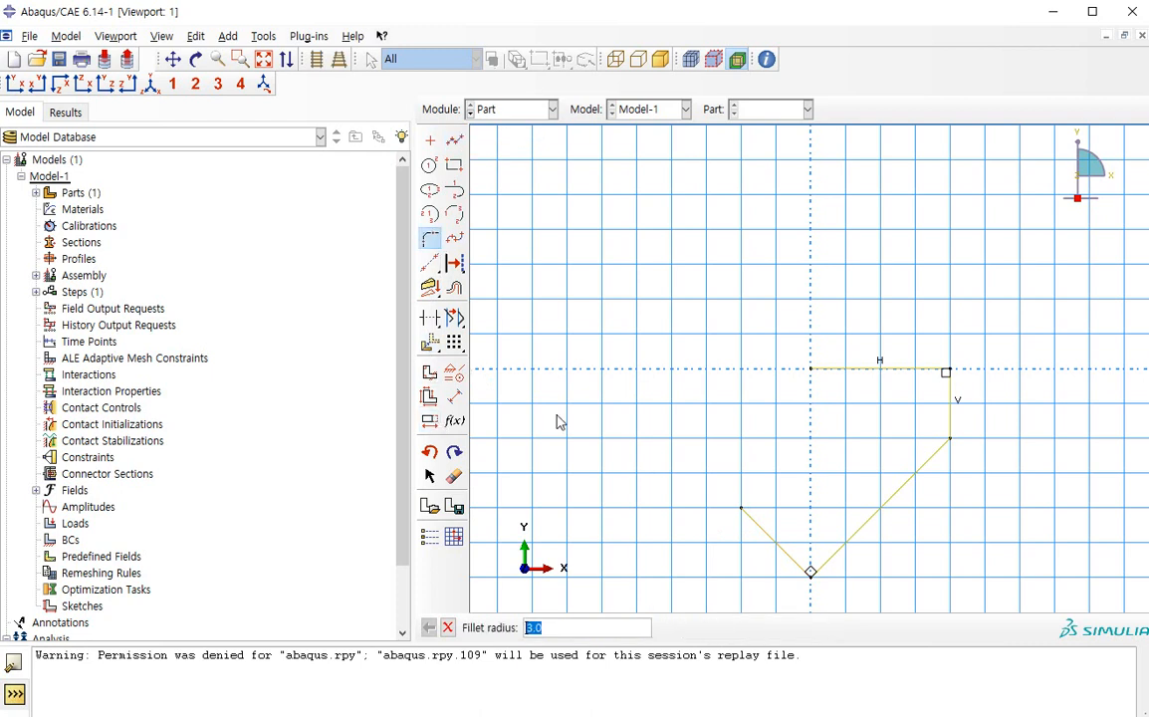
key(Return)
click(825, 559)
click(796, 557)
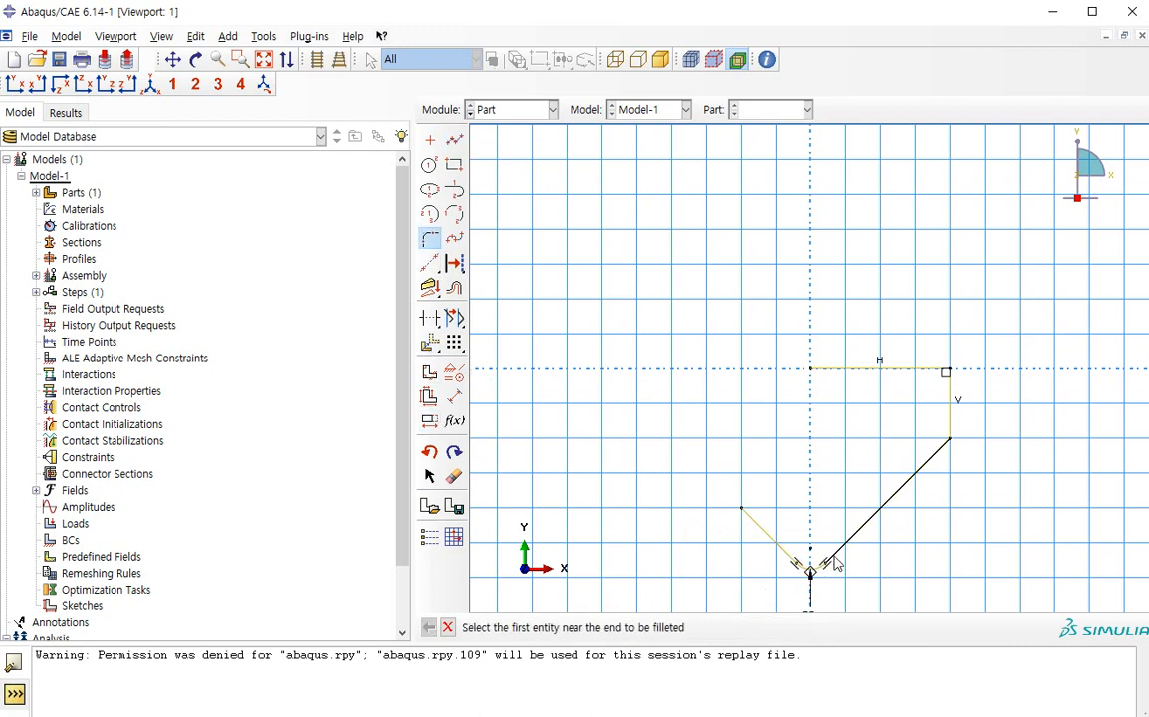
middle_click(892, 575)
middle_click(893, 574)
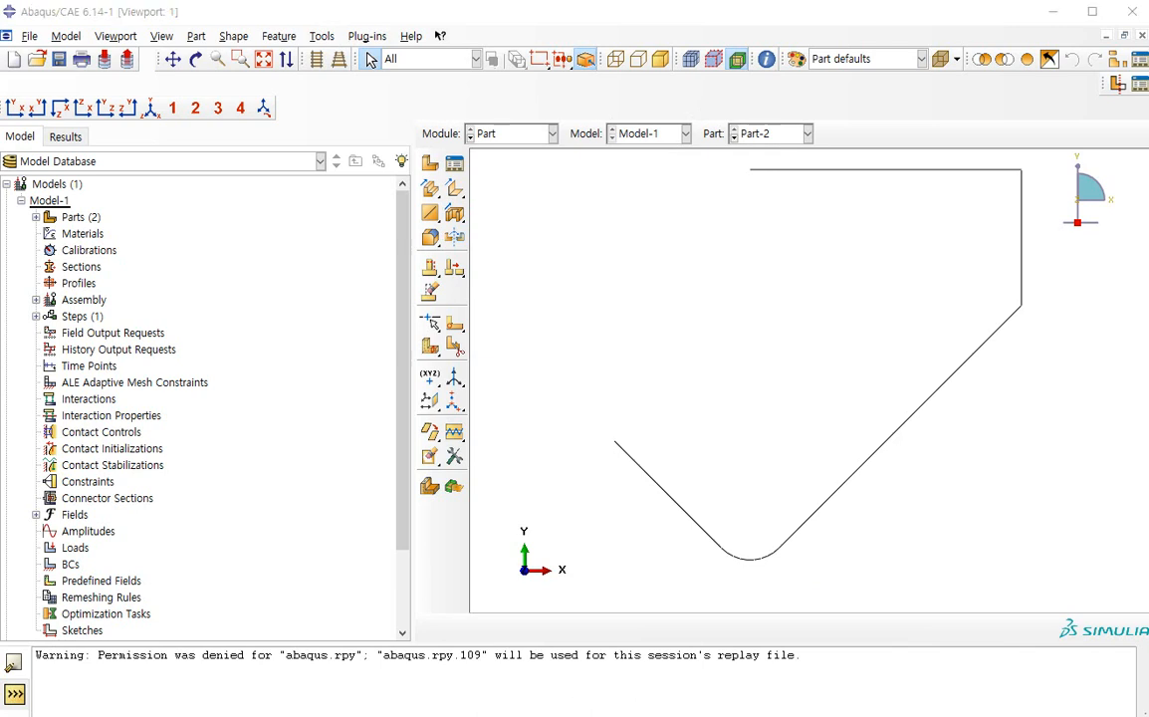
Place a reference point on the rigid part at the open end of its top horizontal line
click(321, 36)
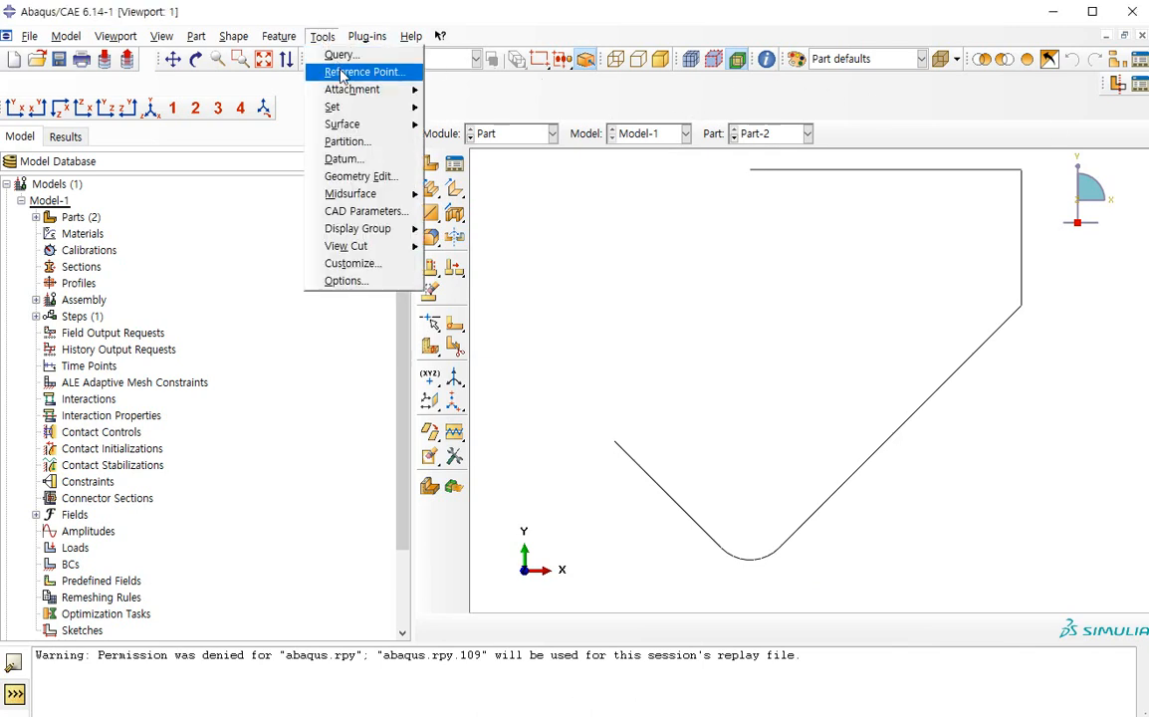
click(343, 72)
click(754, 177)
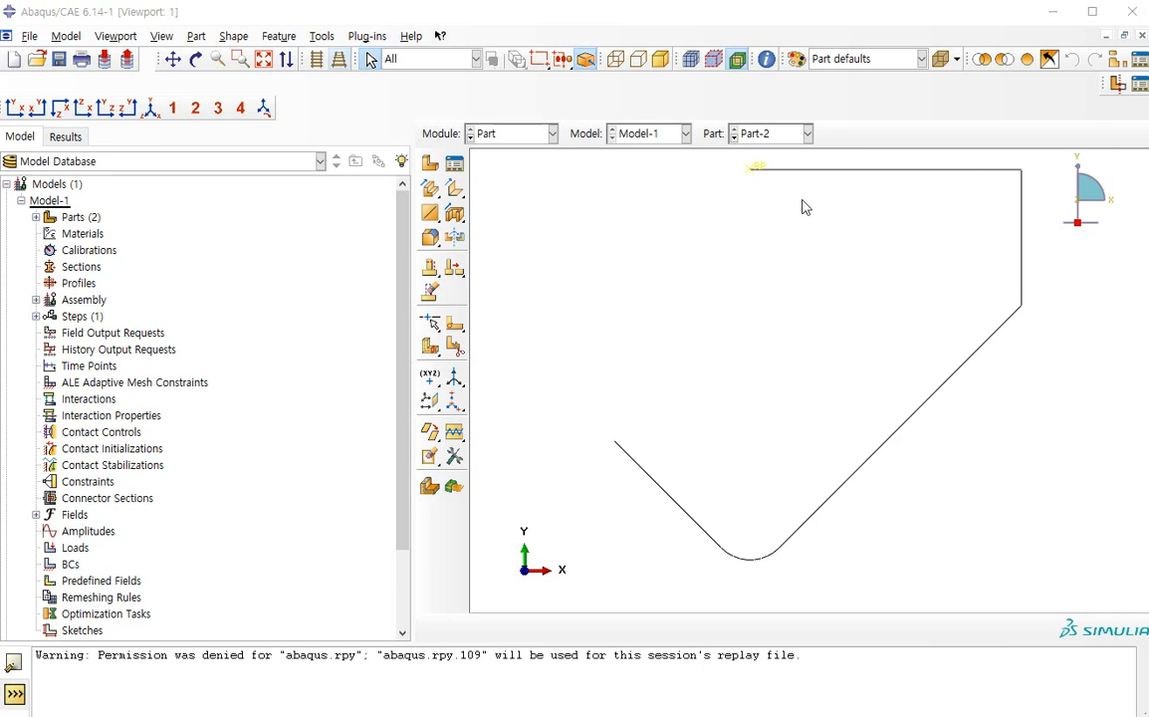
click(510, 134)
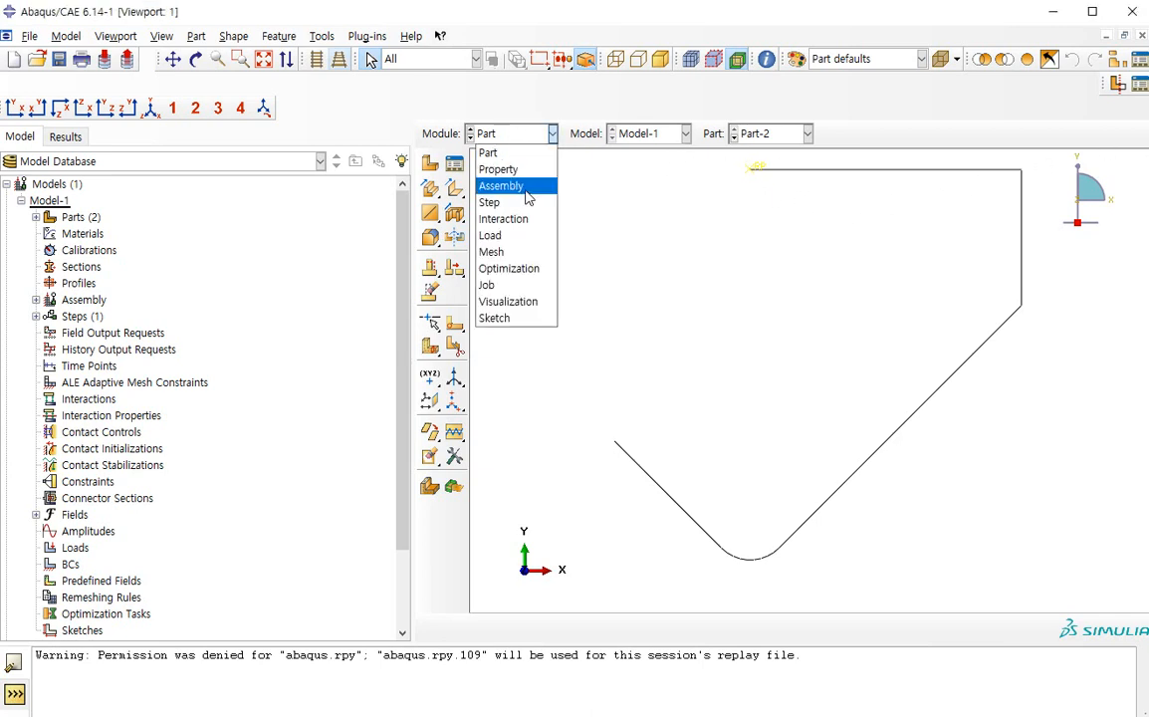
click(781, 147)
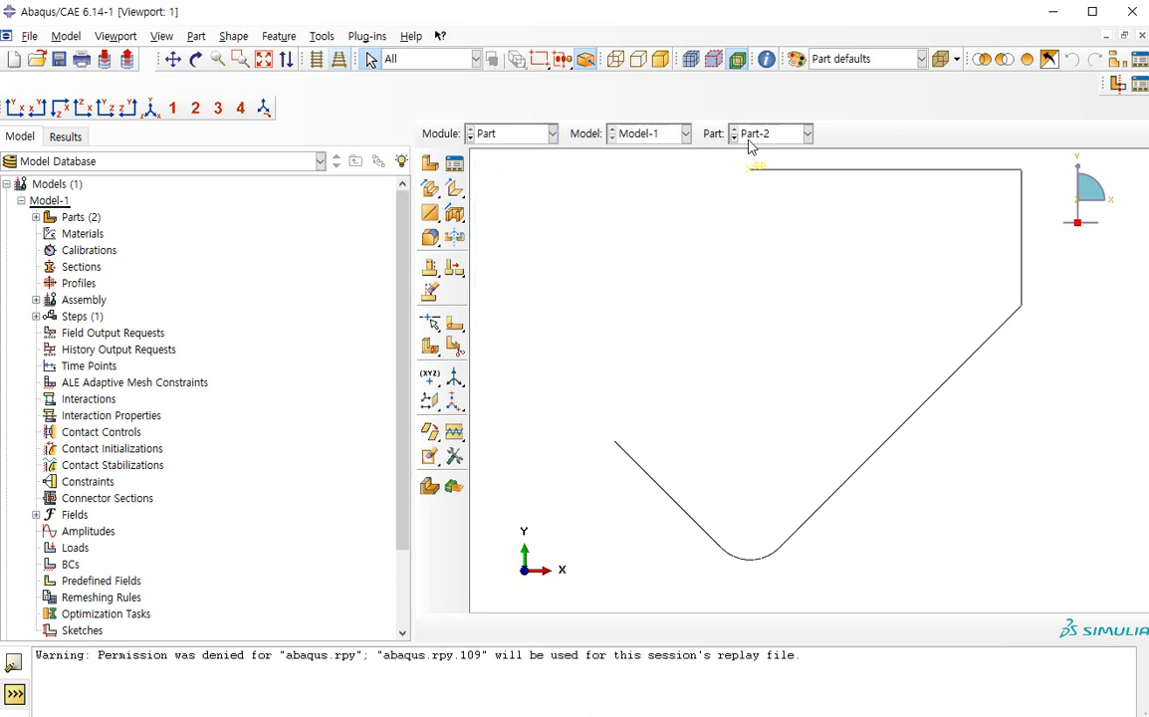
click(439, 159)
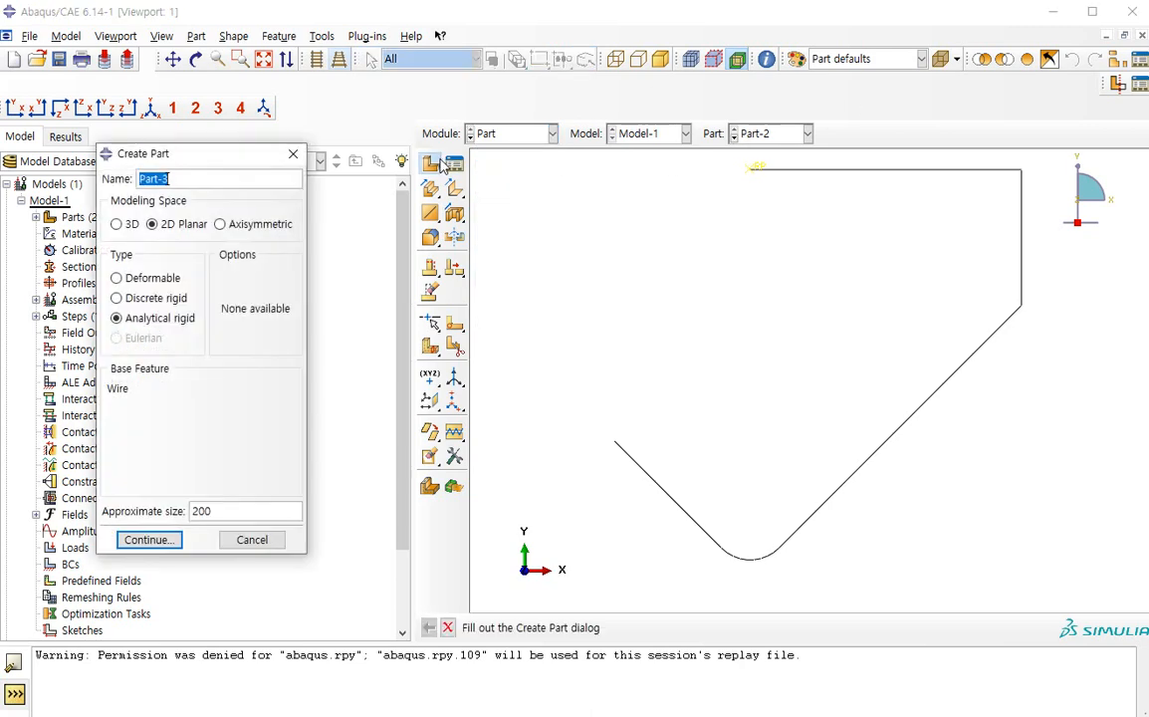
text(die)
key(Return)
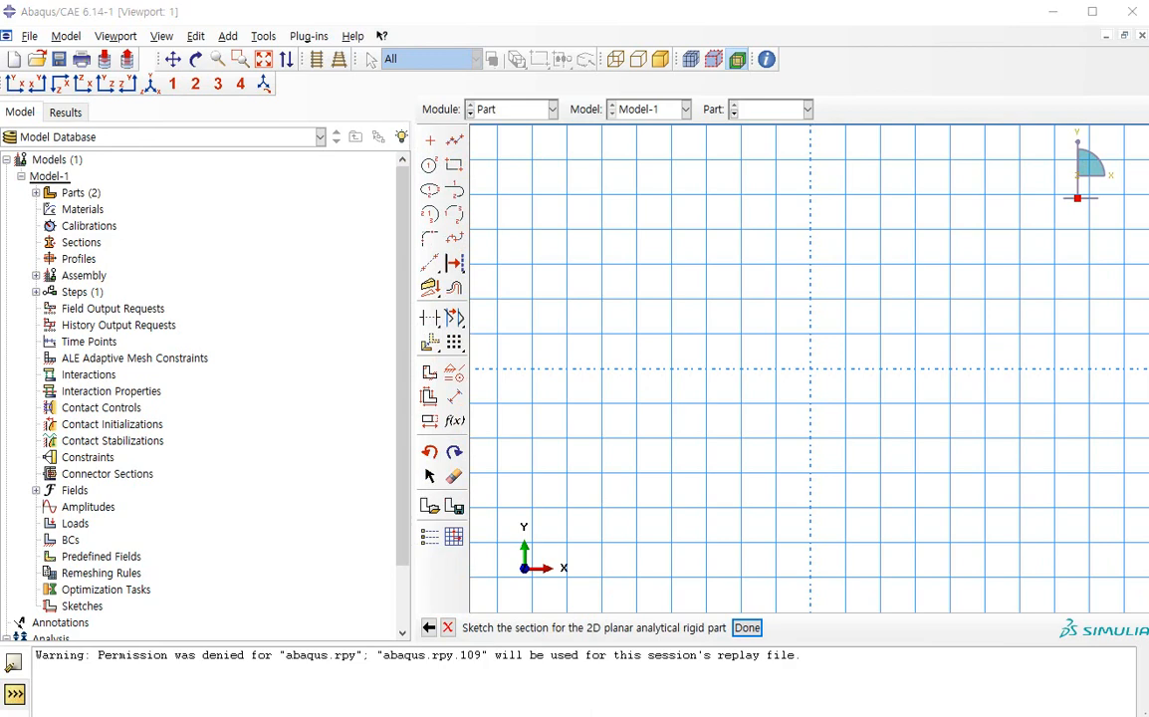
click(446, 627)
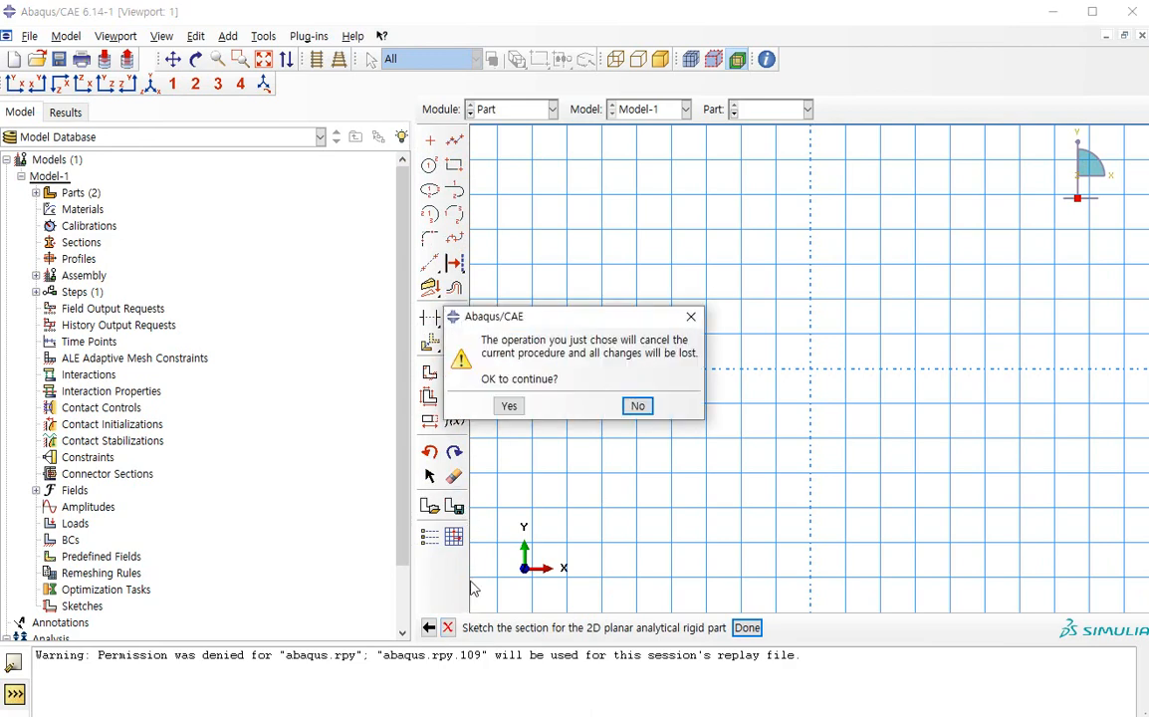
click(511, 405)
Create the 2D planar analytical rigid part Part-3 and sketch a closed loop of lines from the origin through 20,20, 50,20, 50,-10 and 0,-10
click(430, 163)
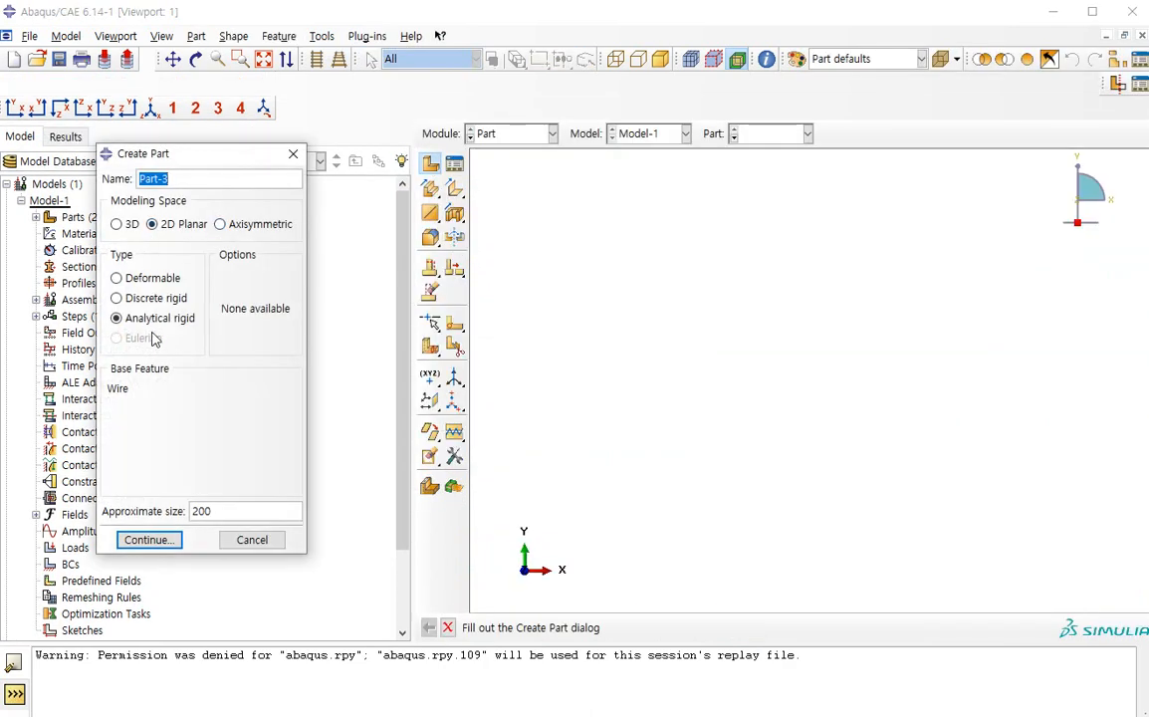
click(144, 540)
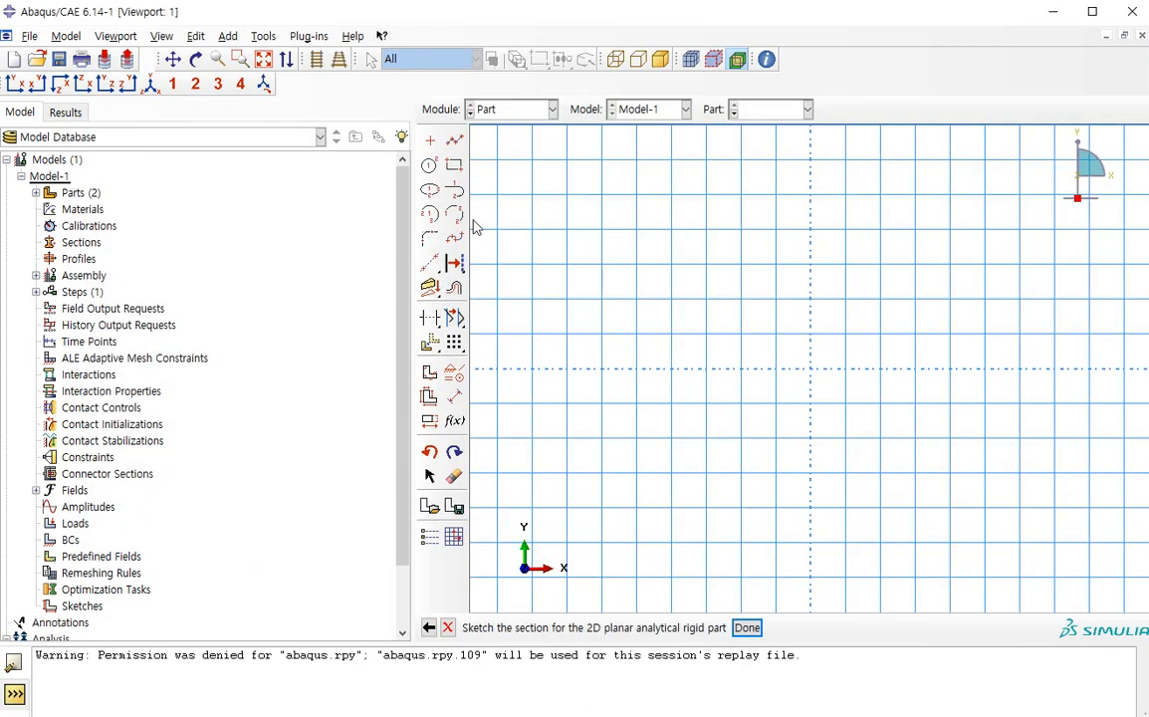
click(454, 140)
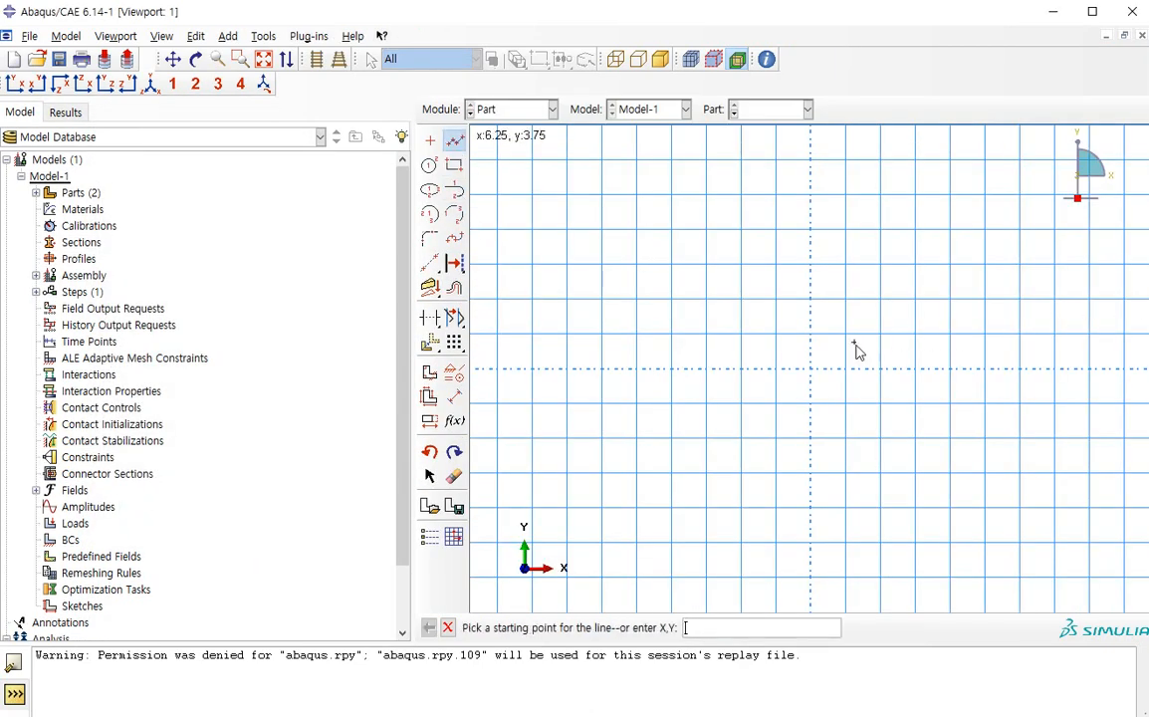
click(811, 368)
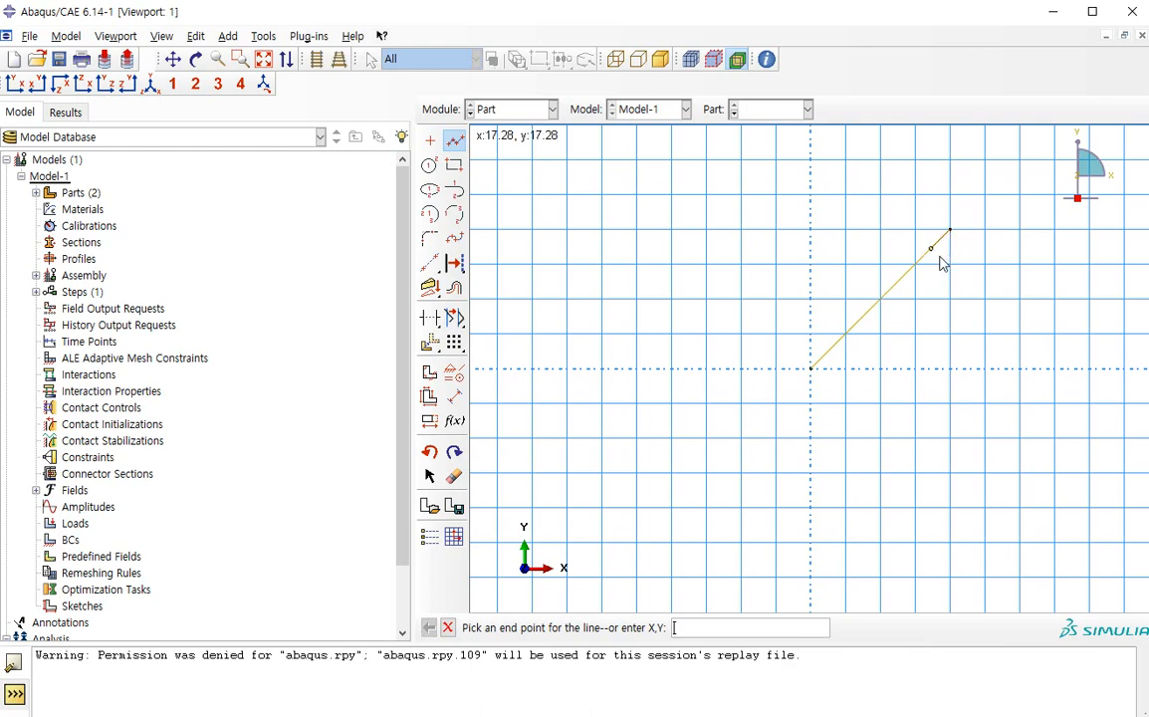
click(951, 230)
click(1099, 237)
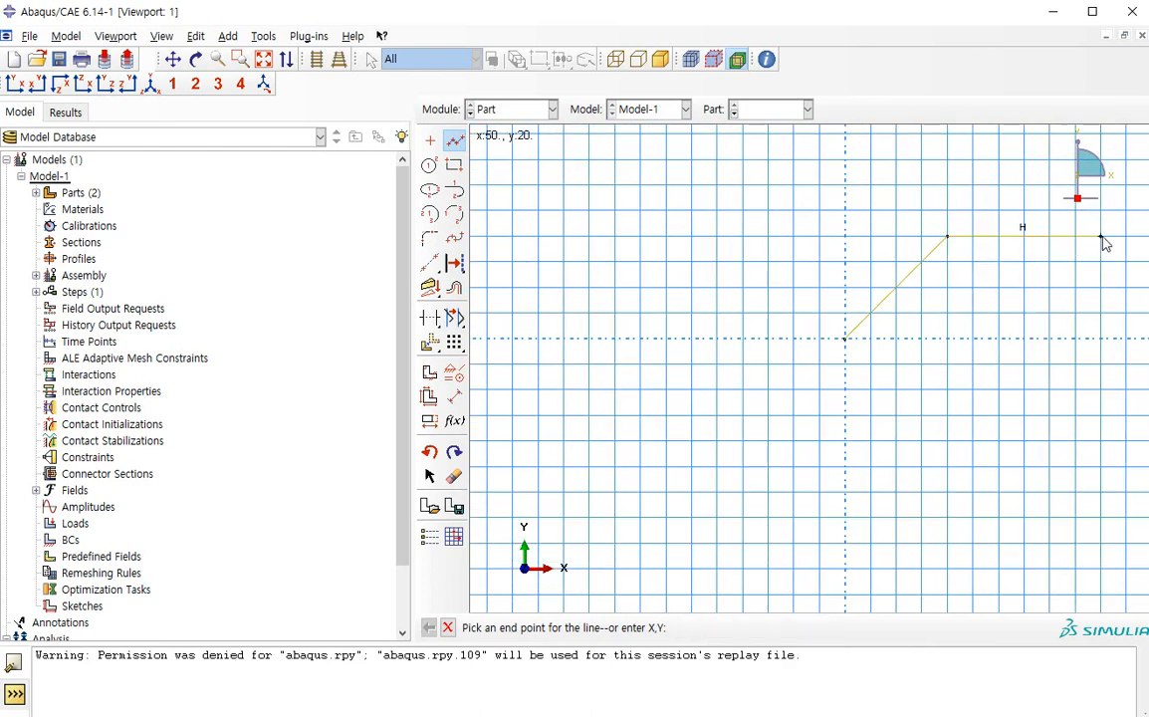
click(1097, 385)
click(845, 385)
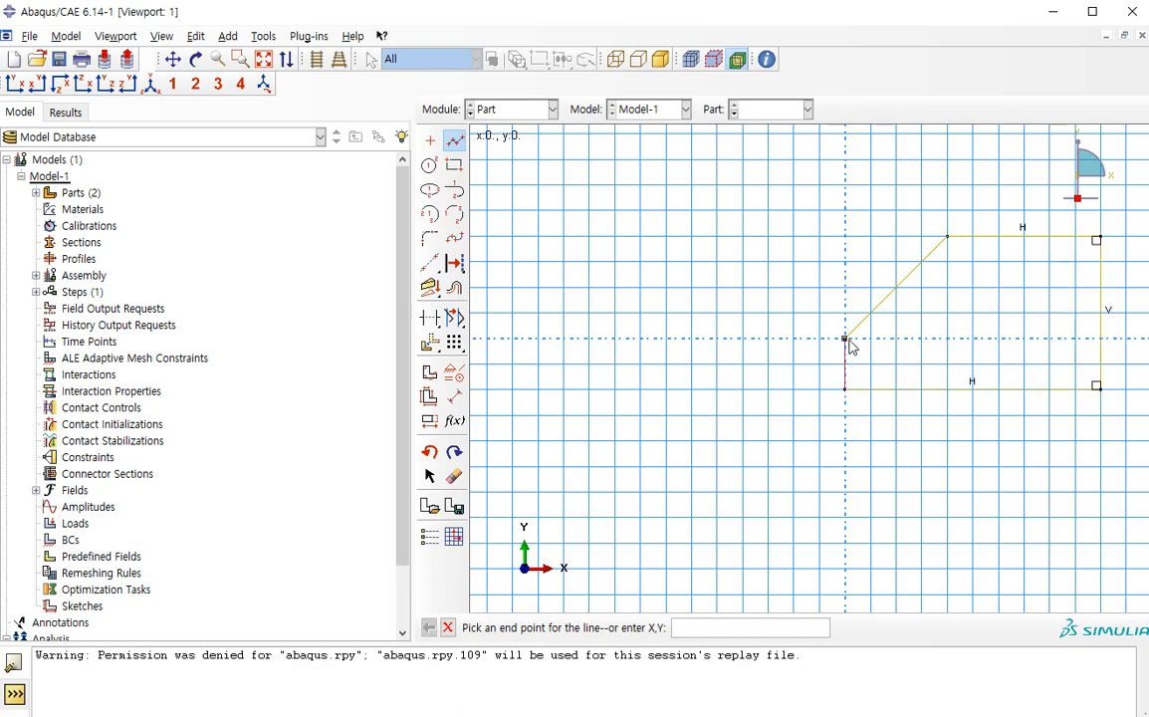
click(846, 339)
key(Escape)
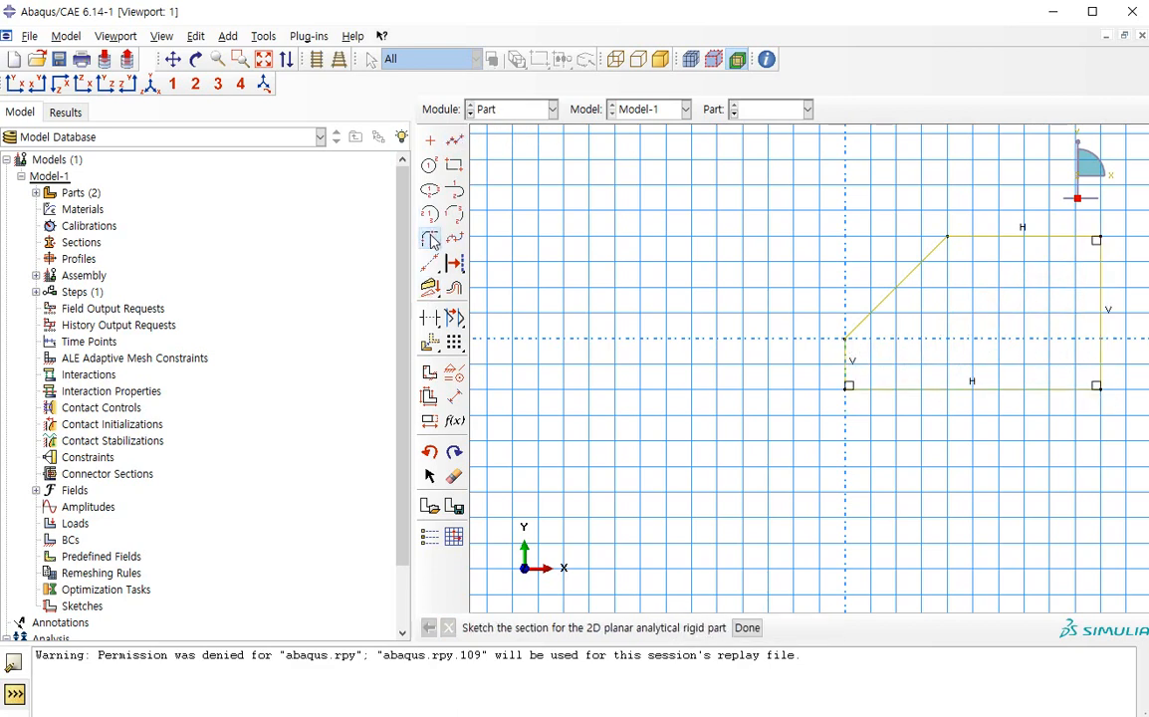
Fillet the corner between the sloped line and the top horizontal line with a radius of 5
click(429, 238)
text(5)
key(Return)
click(938, 246)
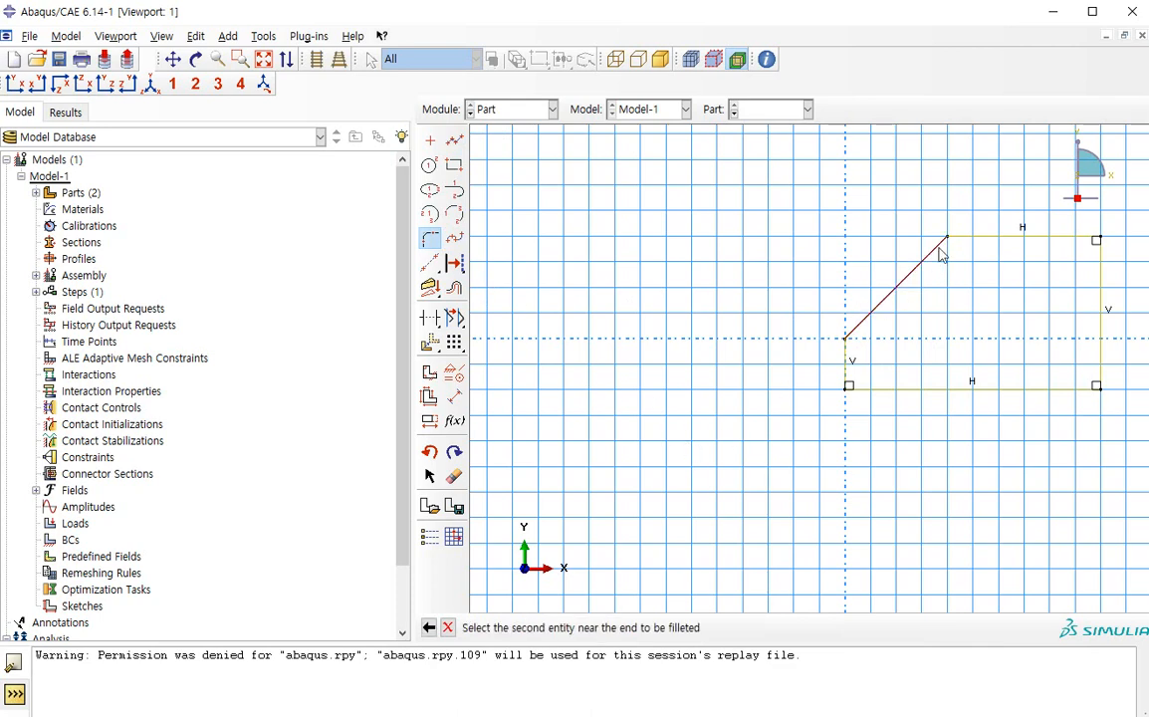
click(954, 236)
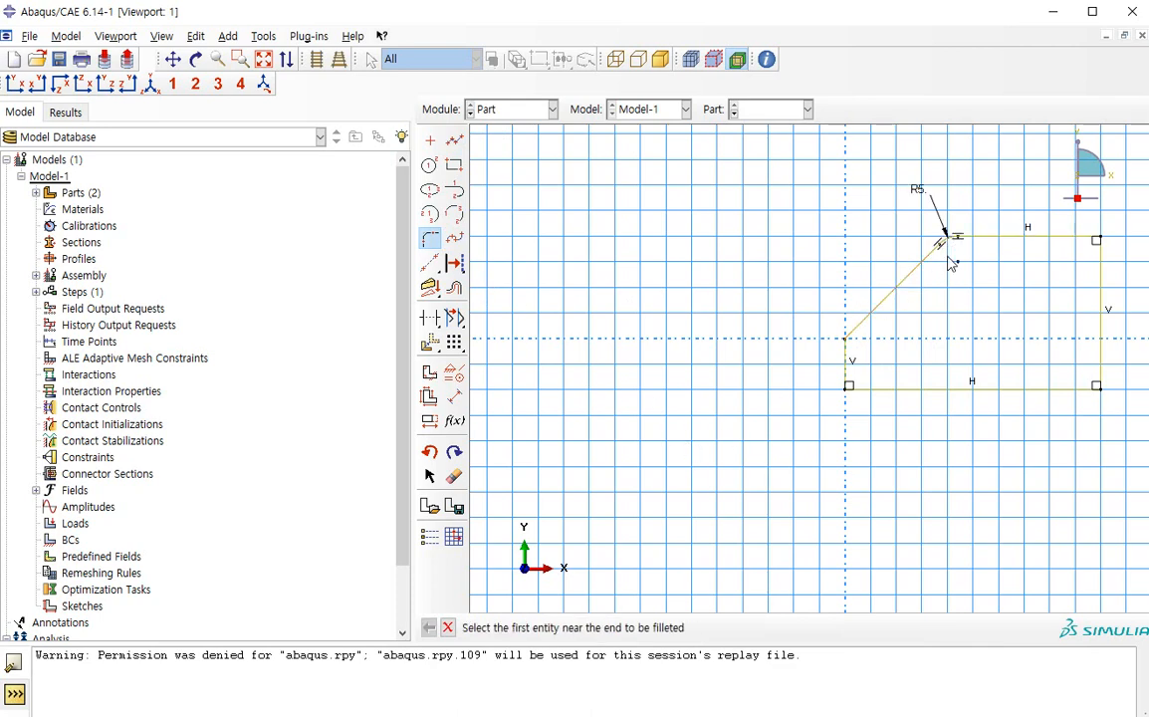
Add a line from the origin to -15,15, perpendicular to the sloped line
click(454, 139)
click(844, 340)
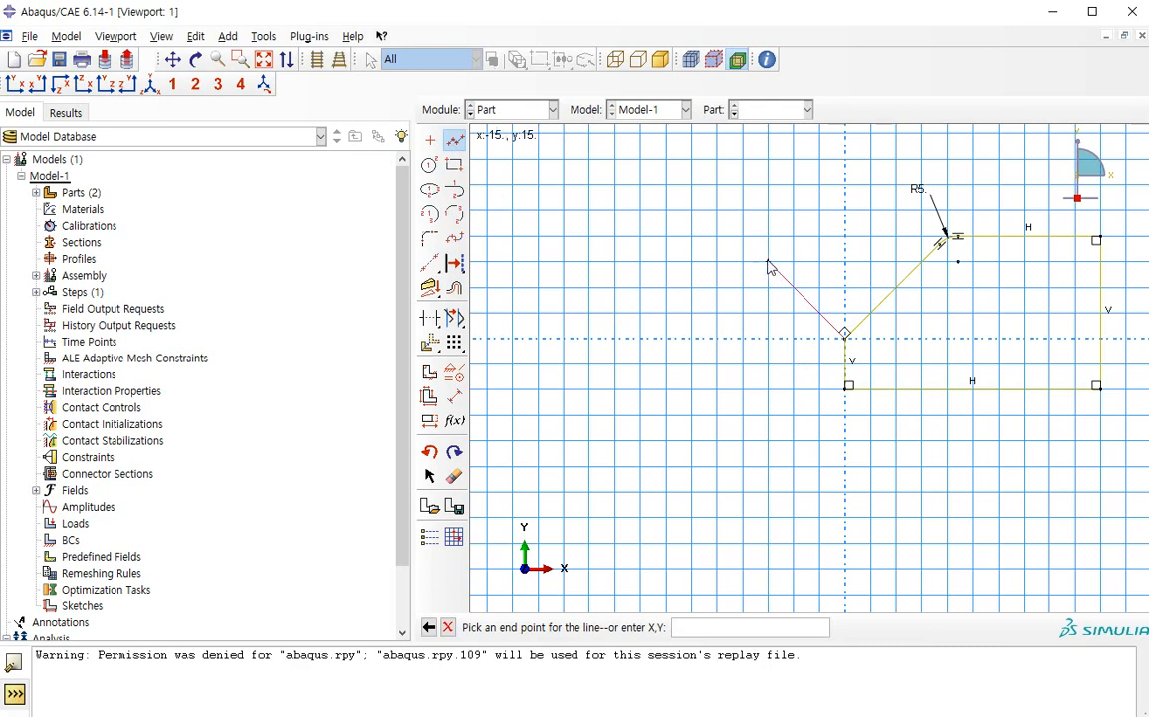
click(768, 262)
middle_click(755, 345)
Delete the short vertical line below the origin so that the profile is open
click(455, 476)
click(844, 364)
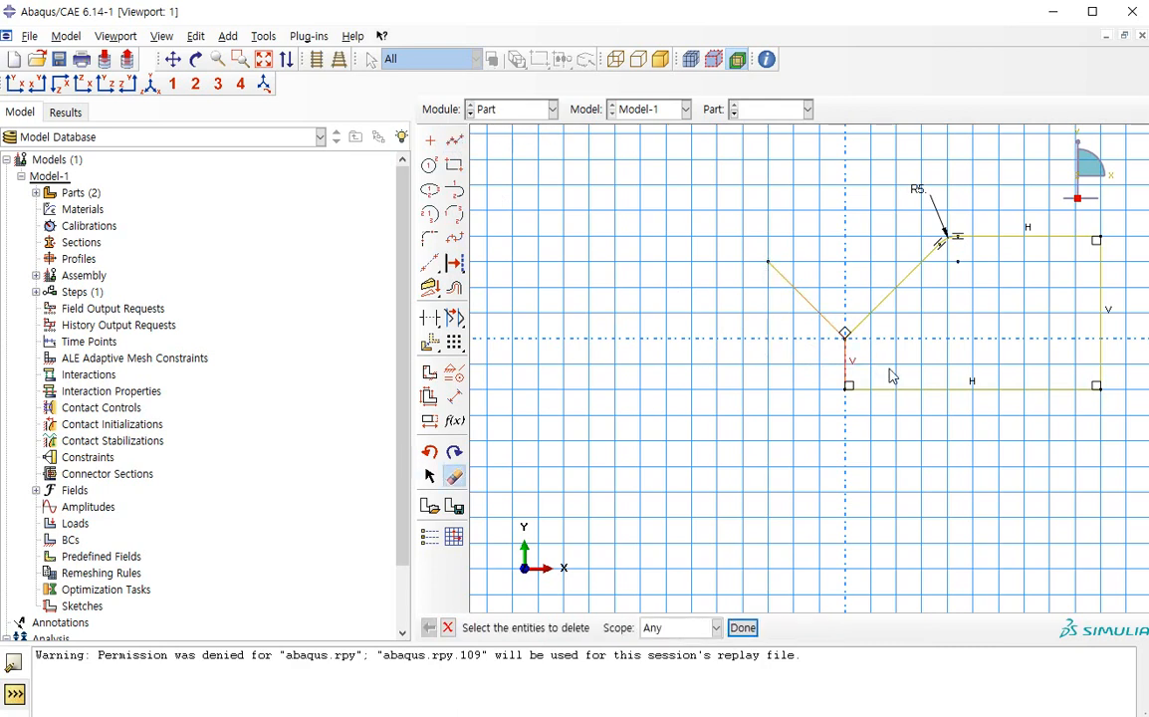
middle_click(891, 351)
Fillet the V-shaped corner at the origin with a radius of 5 and finish the sketch to create the part
scroll(868, 337, down, 1)
scroll(856, 355, down, 1)
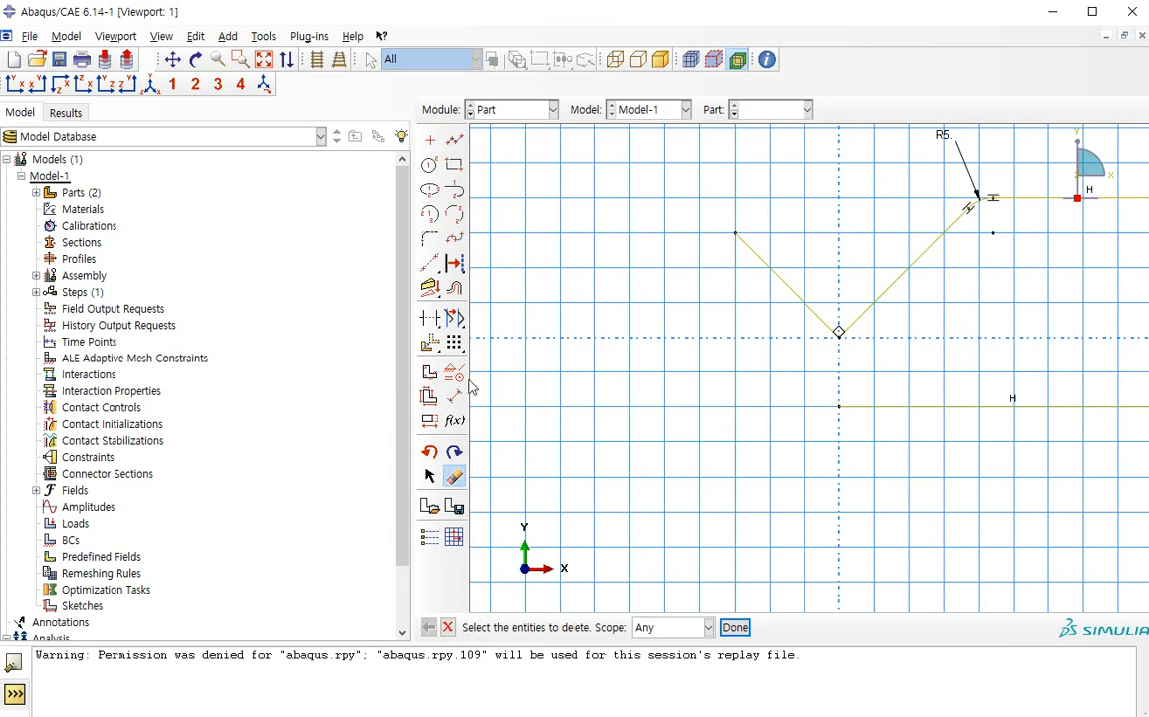
click(430, 238)
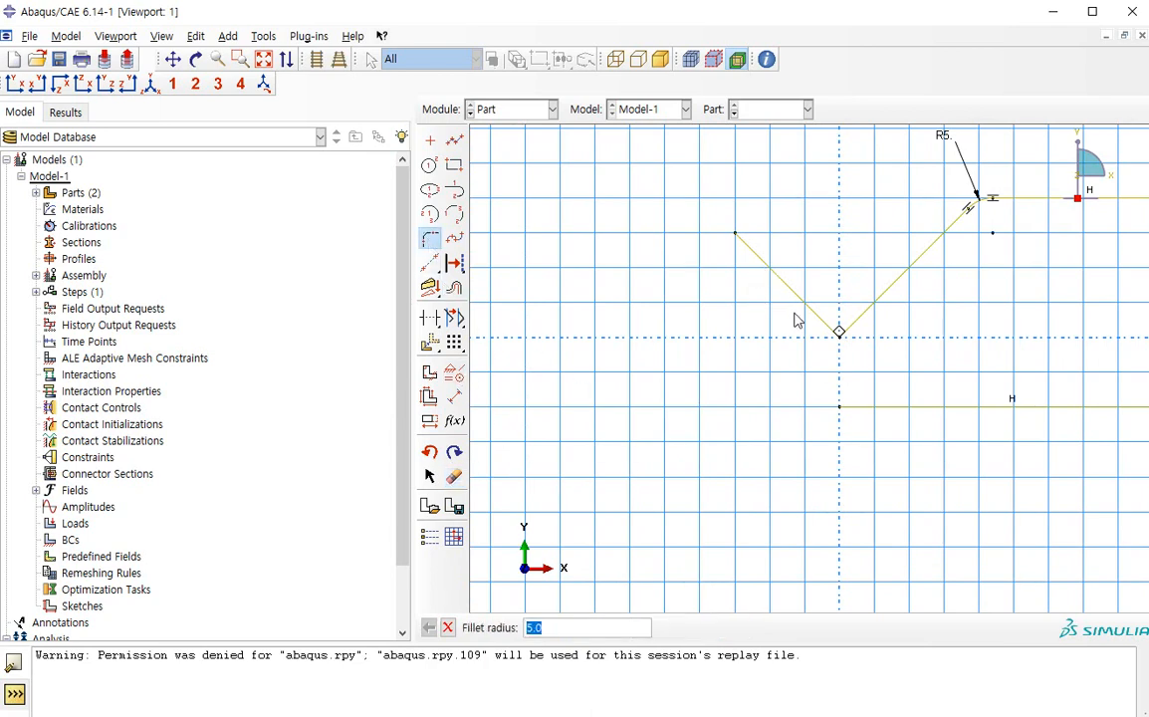
key(Return)
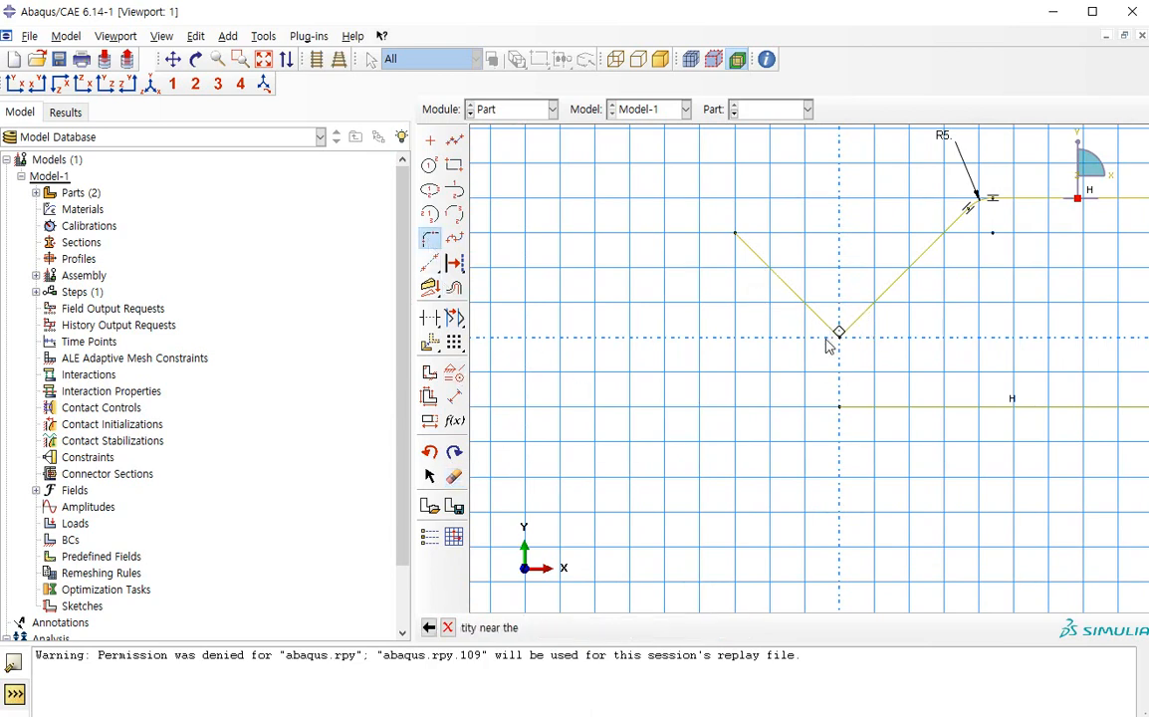
click(828, 326)
click(846, 324)
middle_click(857, 365)
middle_click(846, 358)
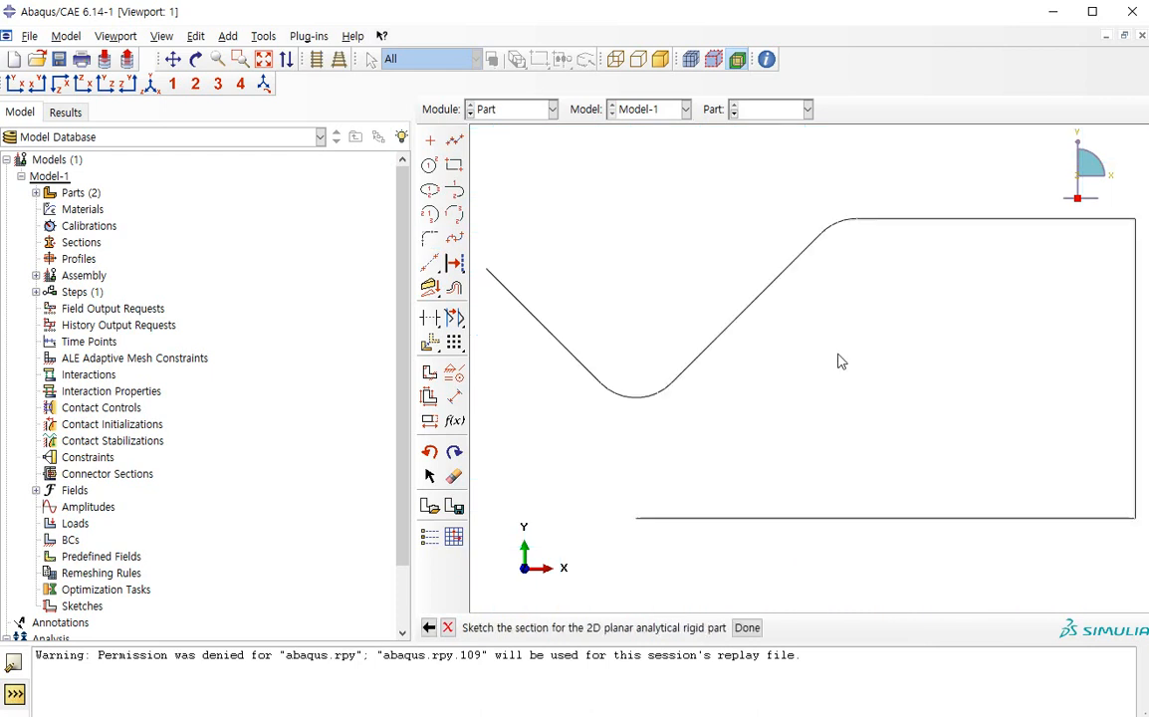
Place a reference point on Part-3 at the open end of its bottom horizontal line
scroll(737, 286, up, 5)
click(322, 36)
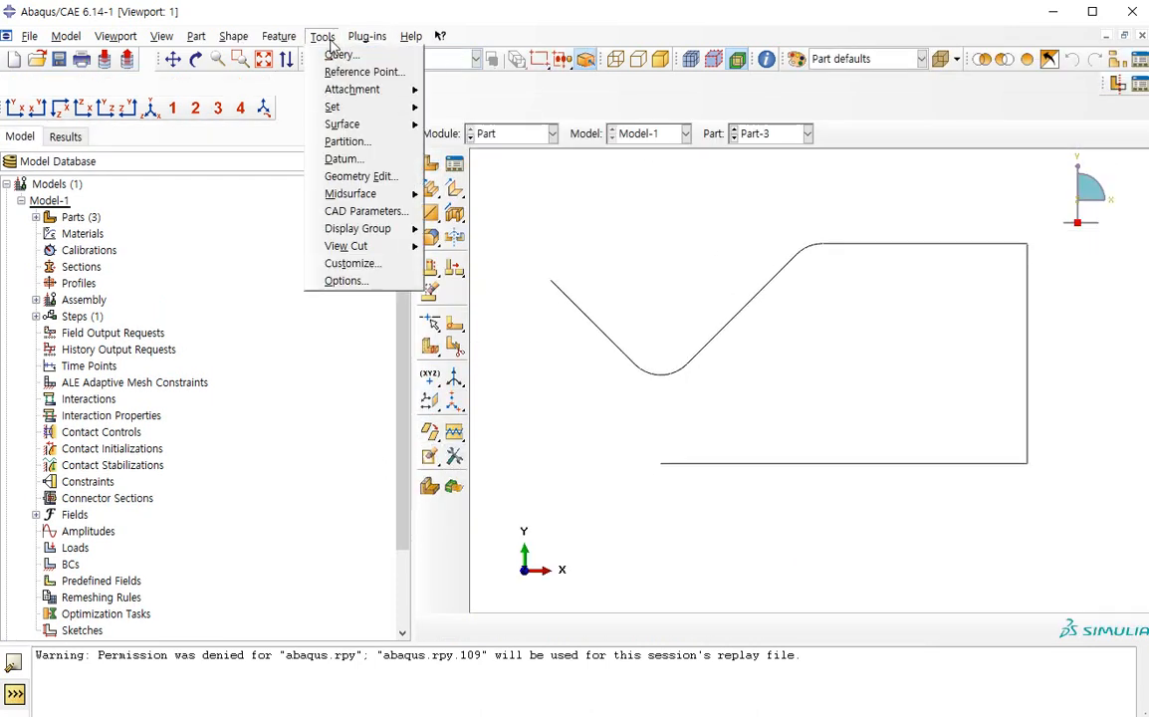
click(350, 69)
click(662, 464)
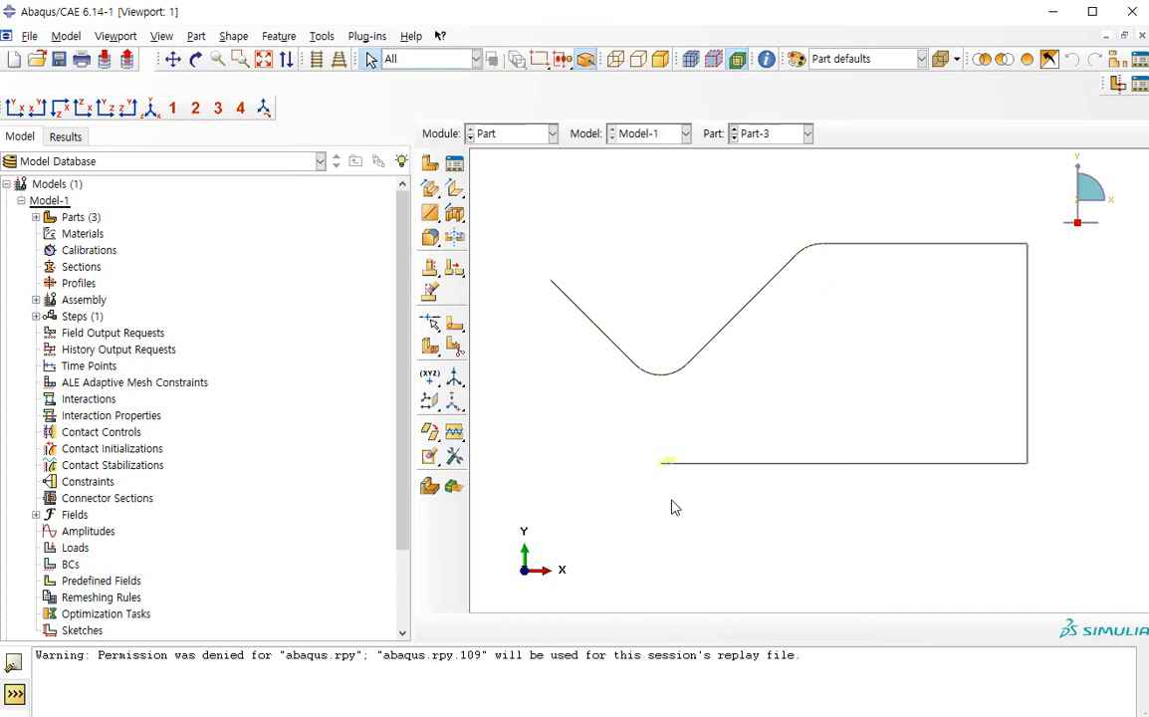
click(550, 133)
click(494, 169)
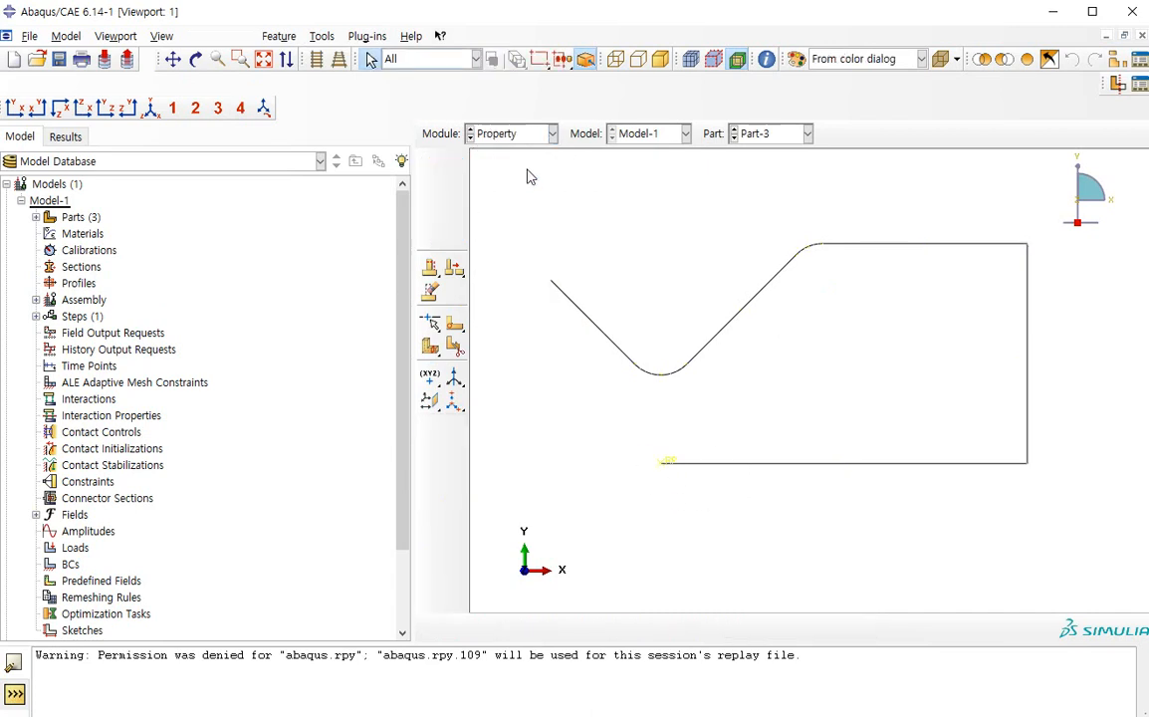
click(550, 134)
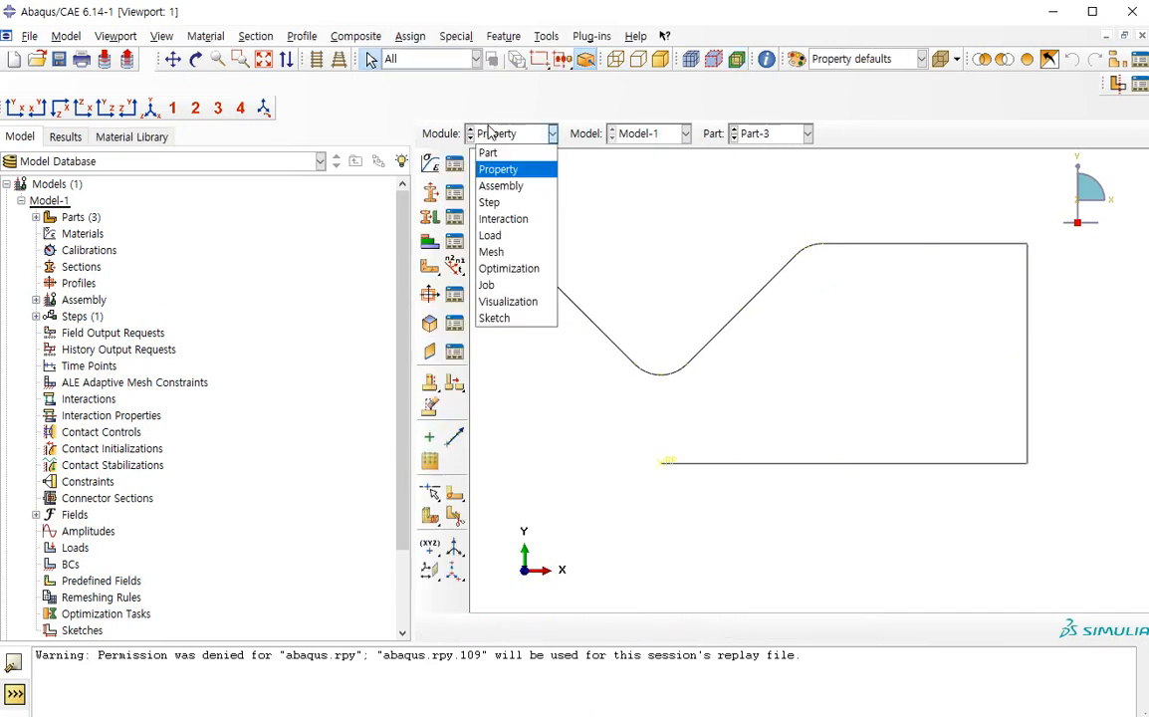
click(495, 152)
click(508, 133)
Display Part-2 and rename it to punch in the Part Manager
click(807, 133)
click(782, 154)
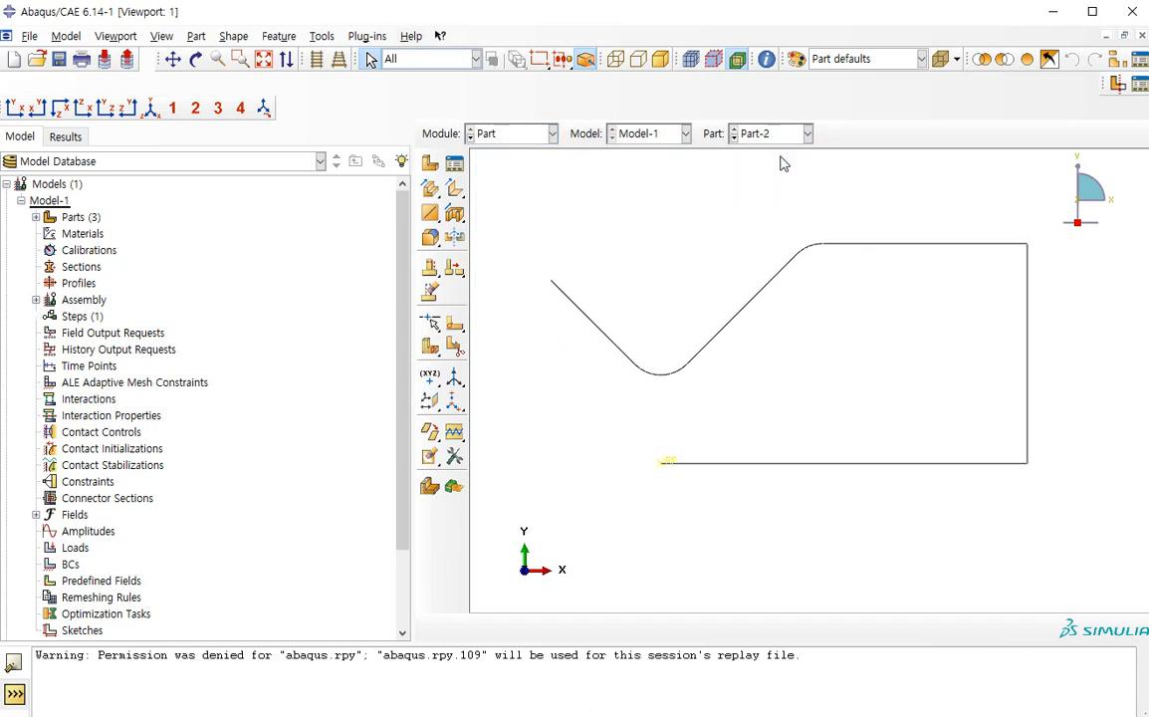
click(782, 140)
click(782, 140)
click(455, 165)
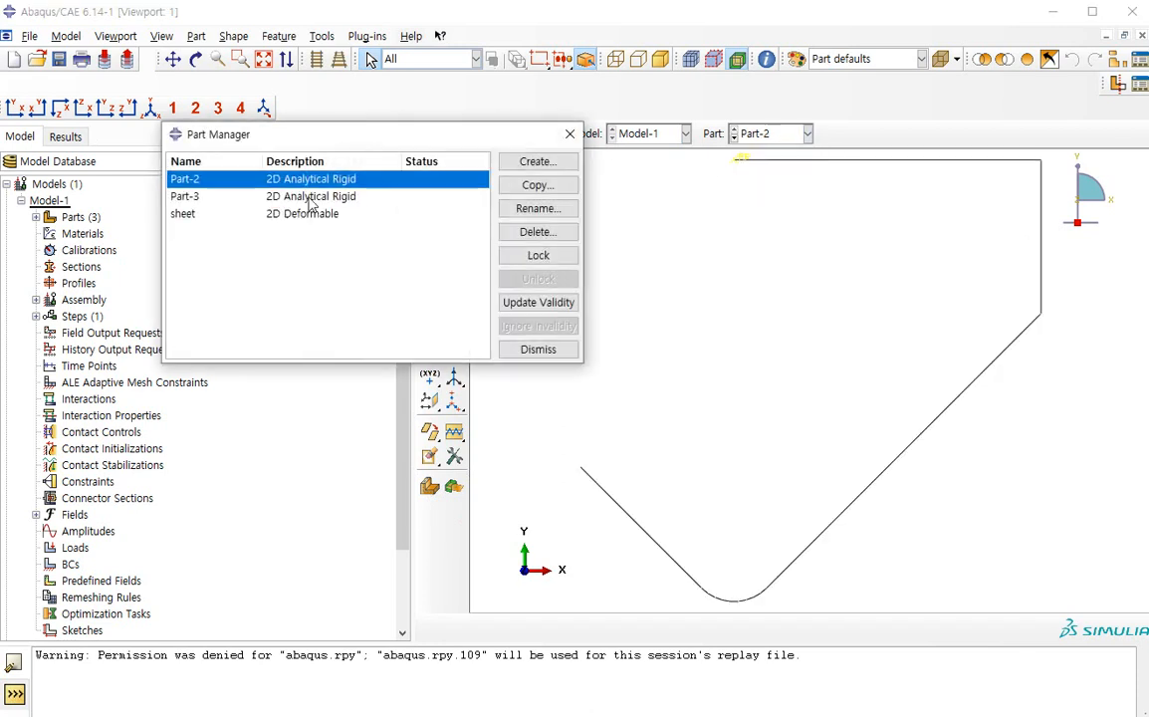
click(547, 213)
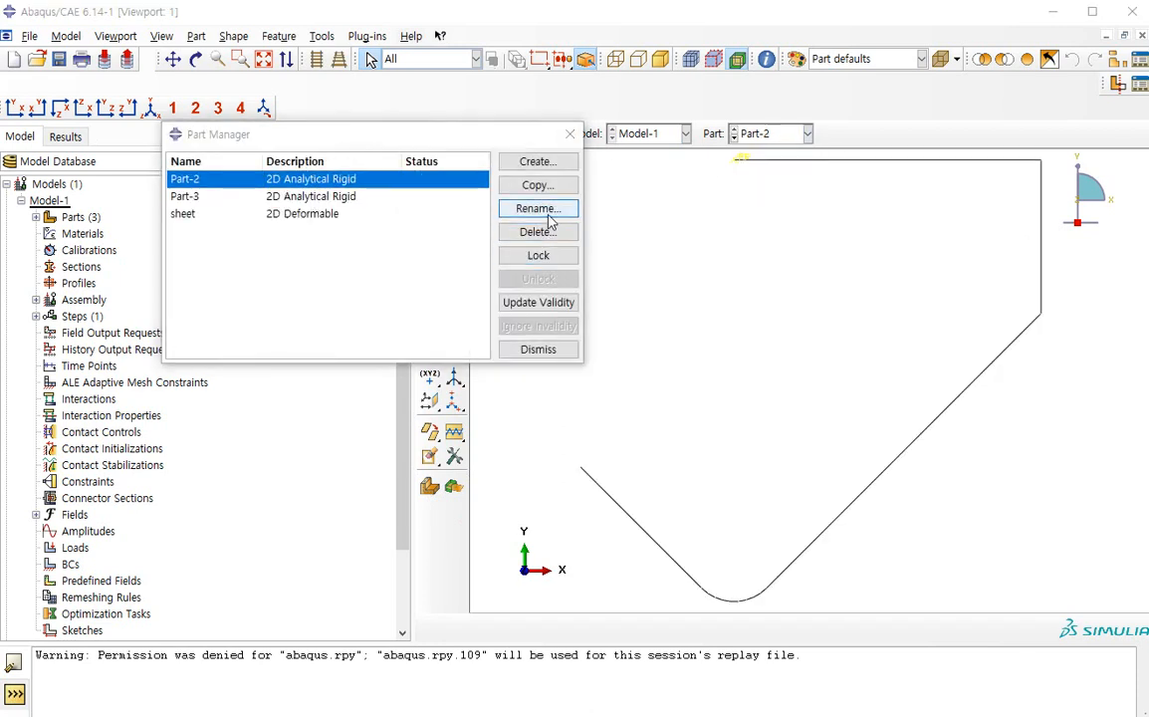
text(punch)
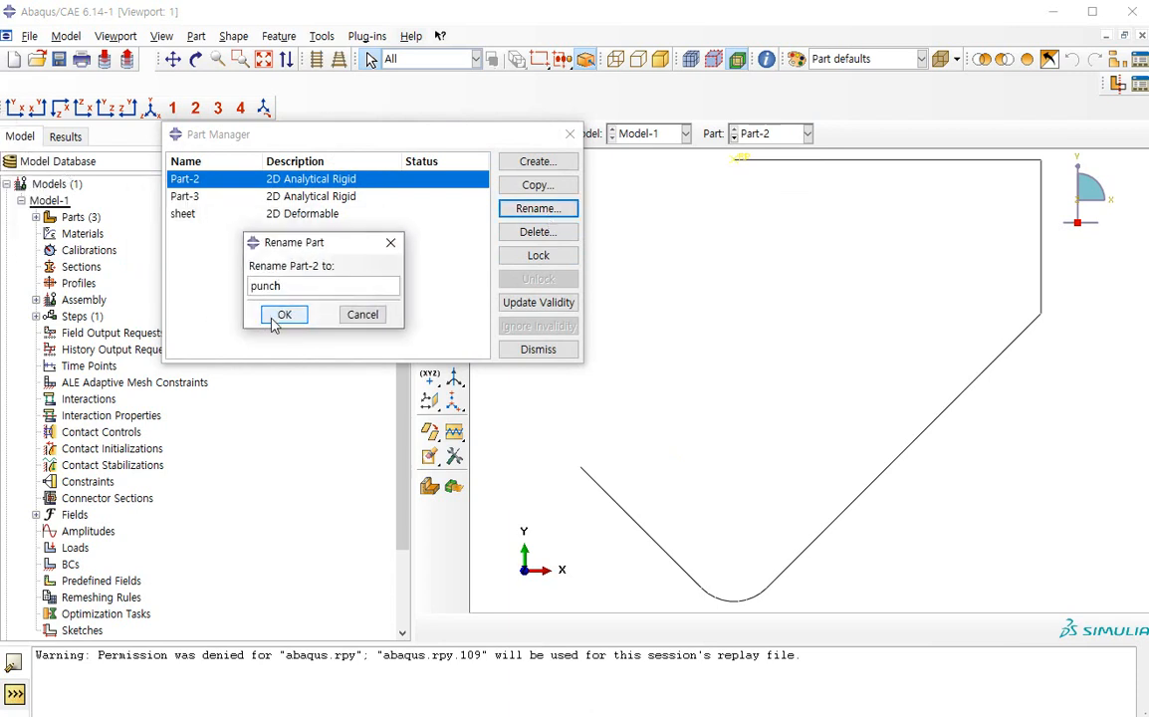
click(286, 313)
Rename the punch part to die and close the Part Manager
click(538, 208)
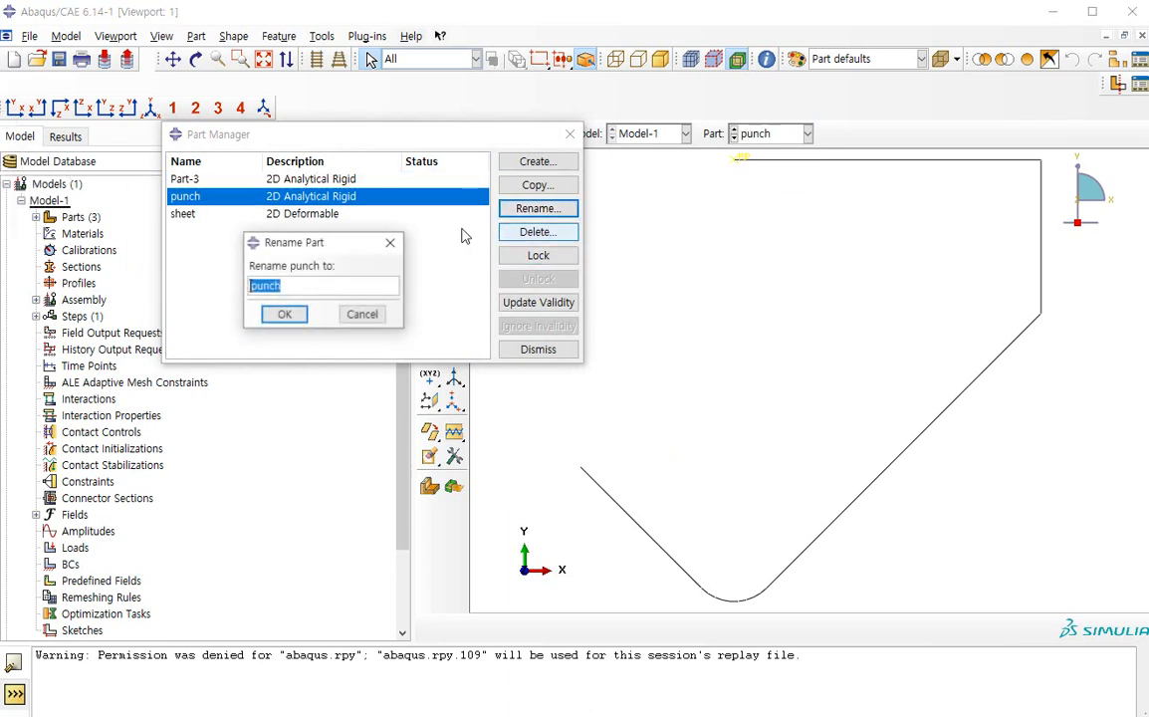
text(die)
click(298, 312)
click(537, 348)
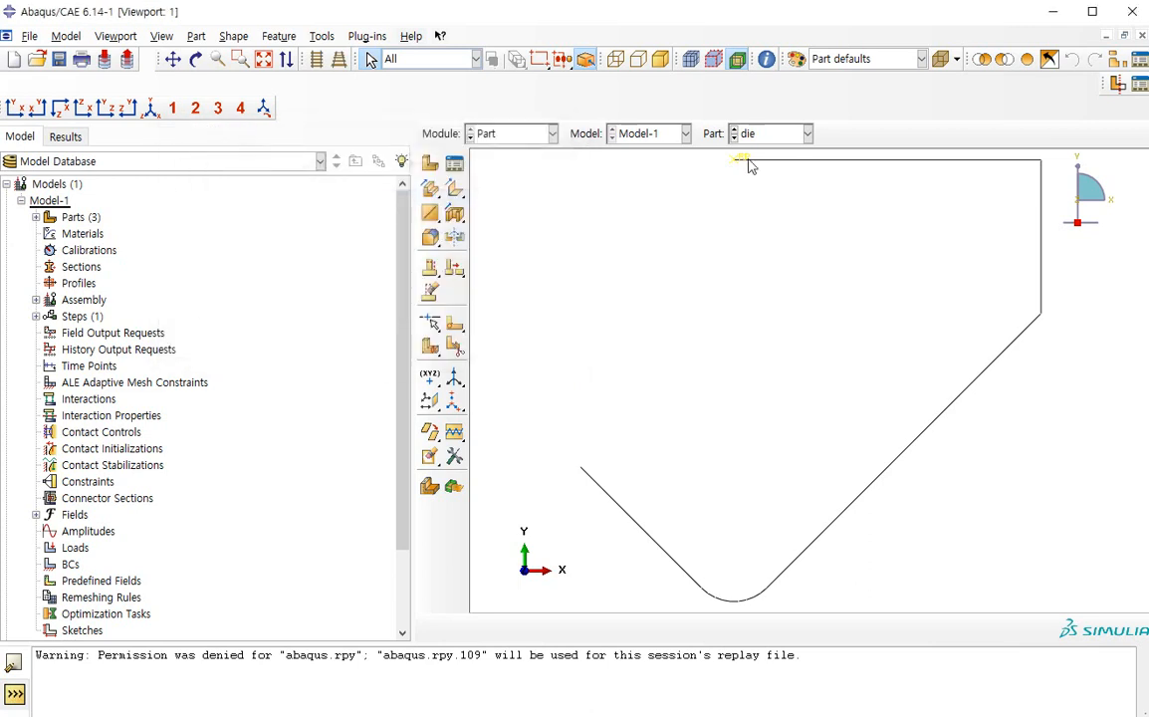
Display Part-3 in the viewport to check which profile it contains
click(548, 133)
click(769, 138)
click(774, 138)
click(782, 151)
click(790, 137)
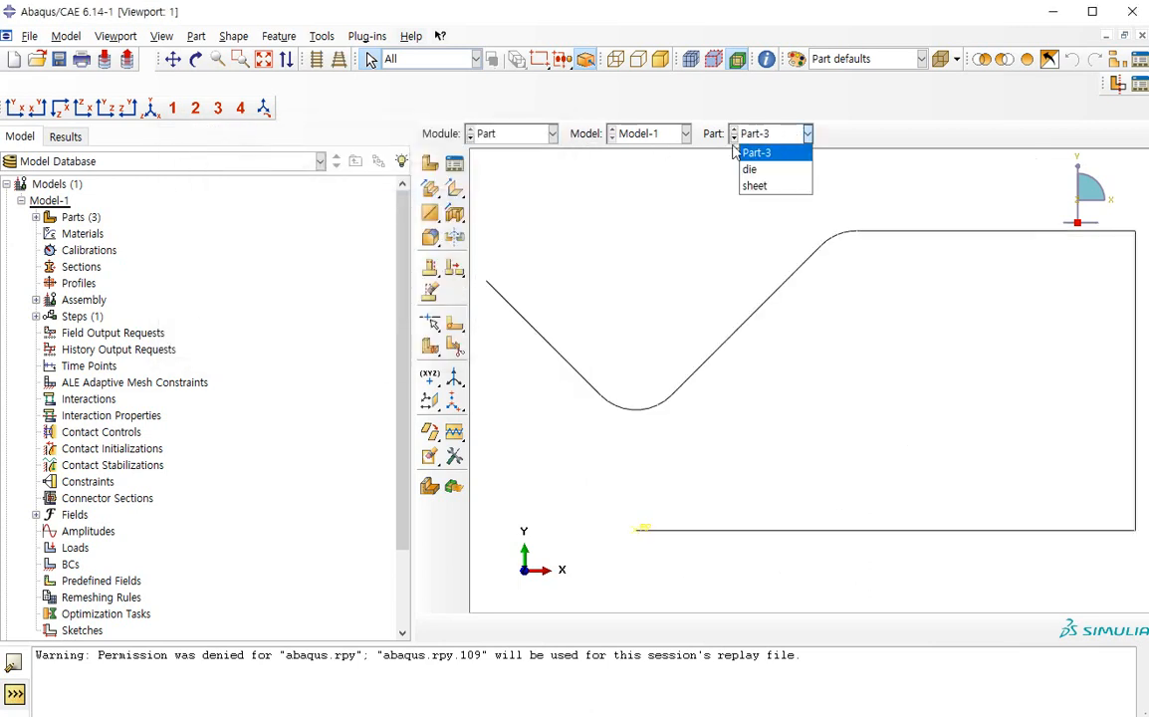
click(734, 151)
Try to rename Part-3 to die in the Part Manager
click(454, 162)
click(184, 178)
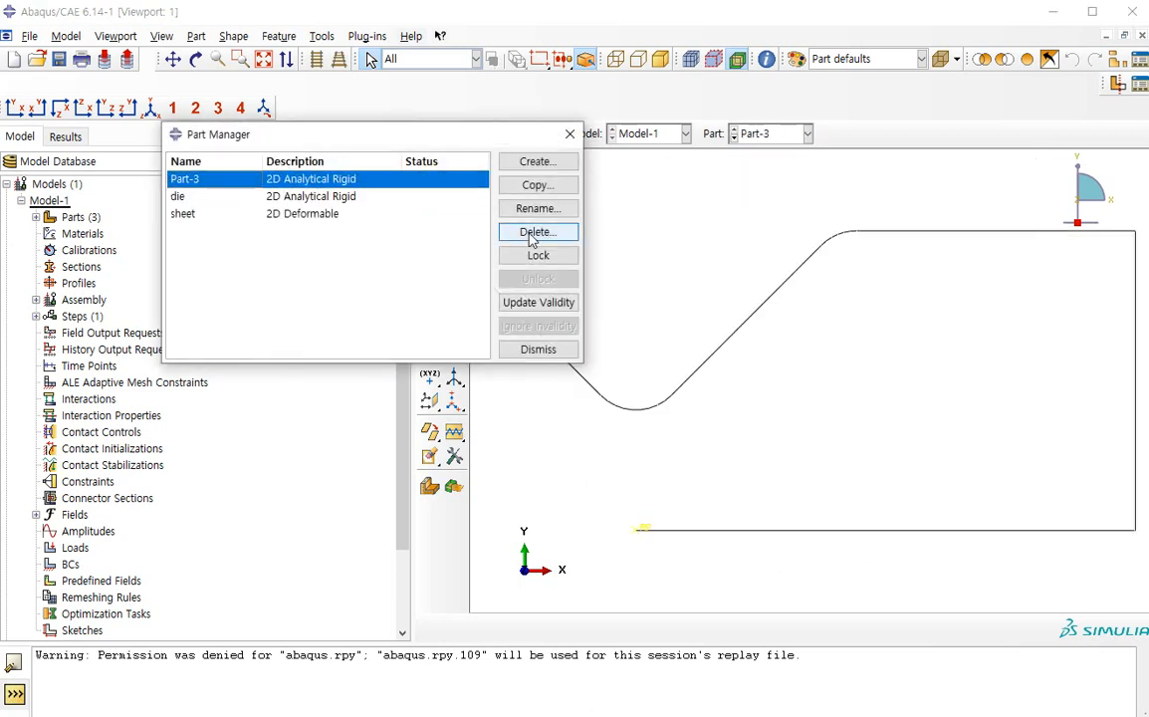
click(532, 211)
text(die)
key(Return)
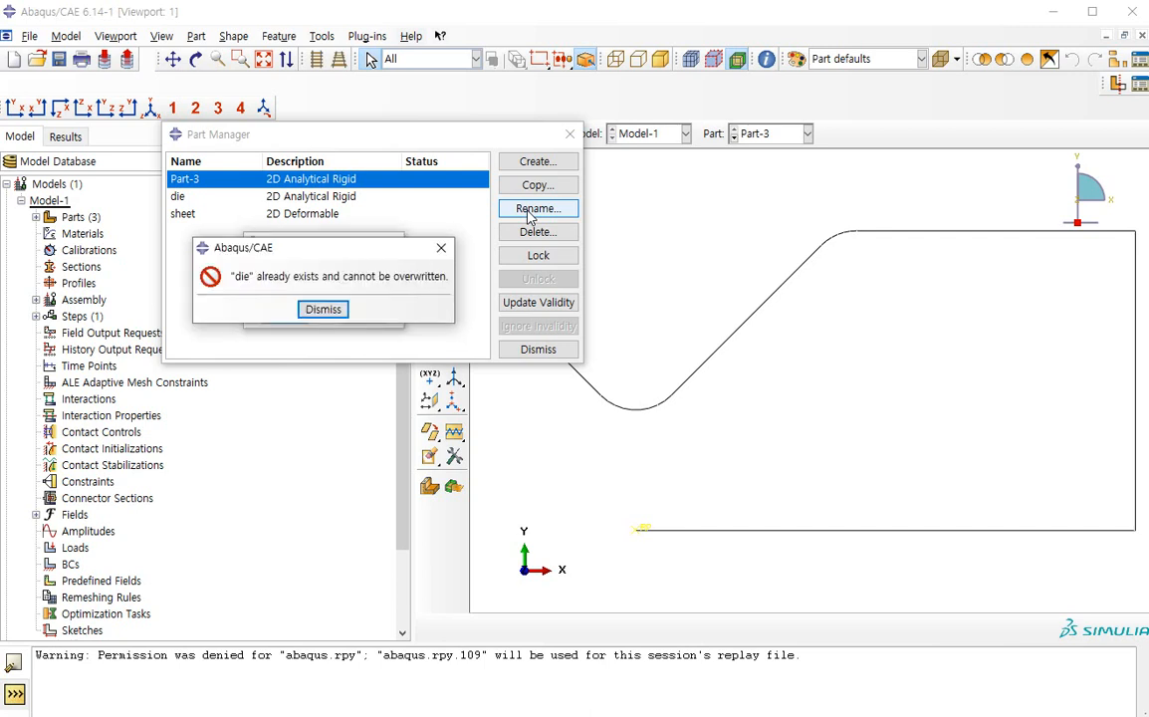
click(323, 310)
click(359, 315)
click(532, 348)
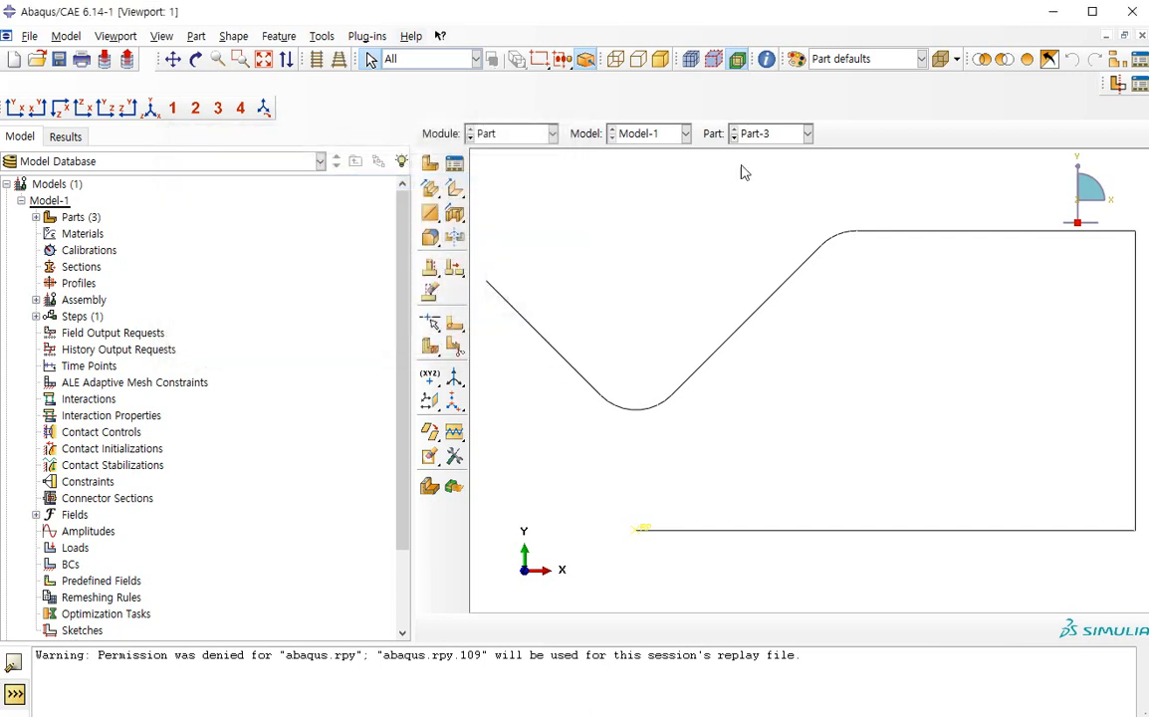
Display the part named die in the viewport to check its profile
click(775, 134)
click(771, 151)
click(775, 133)
click(754, 170)
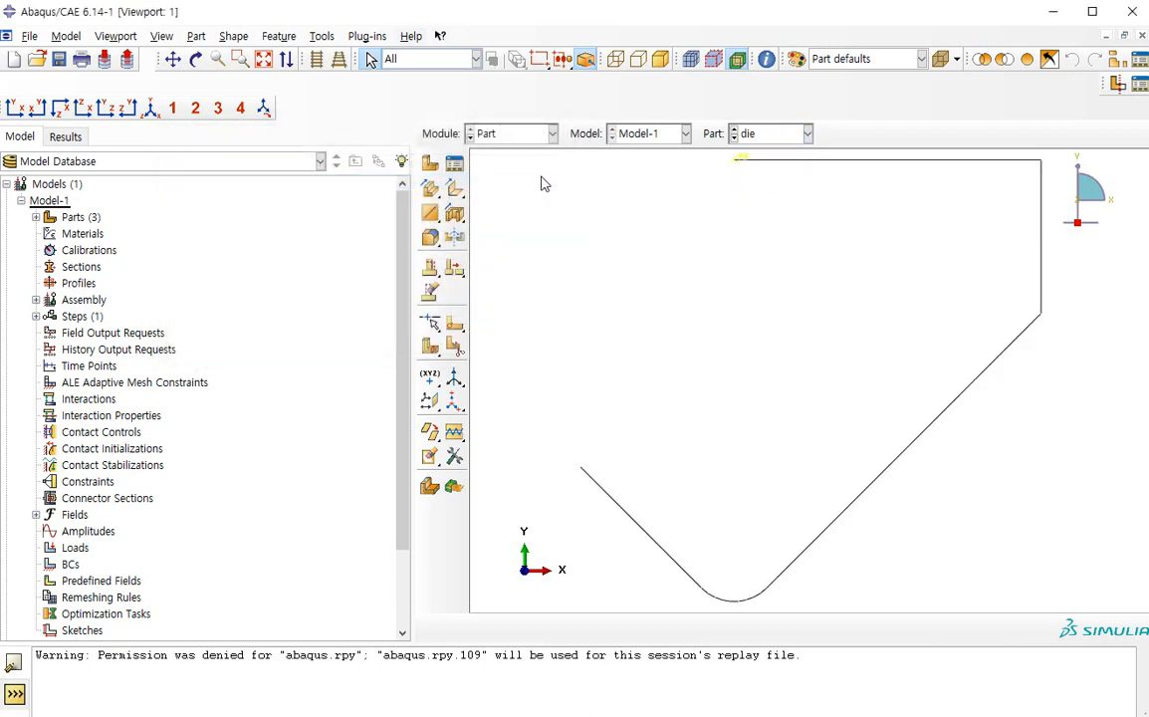
Rename the part called die, which holds the punch profile, to punch
click(455, 165)
click(408, 196)
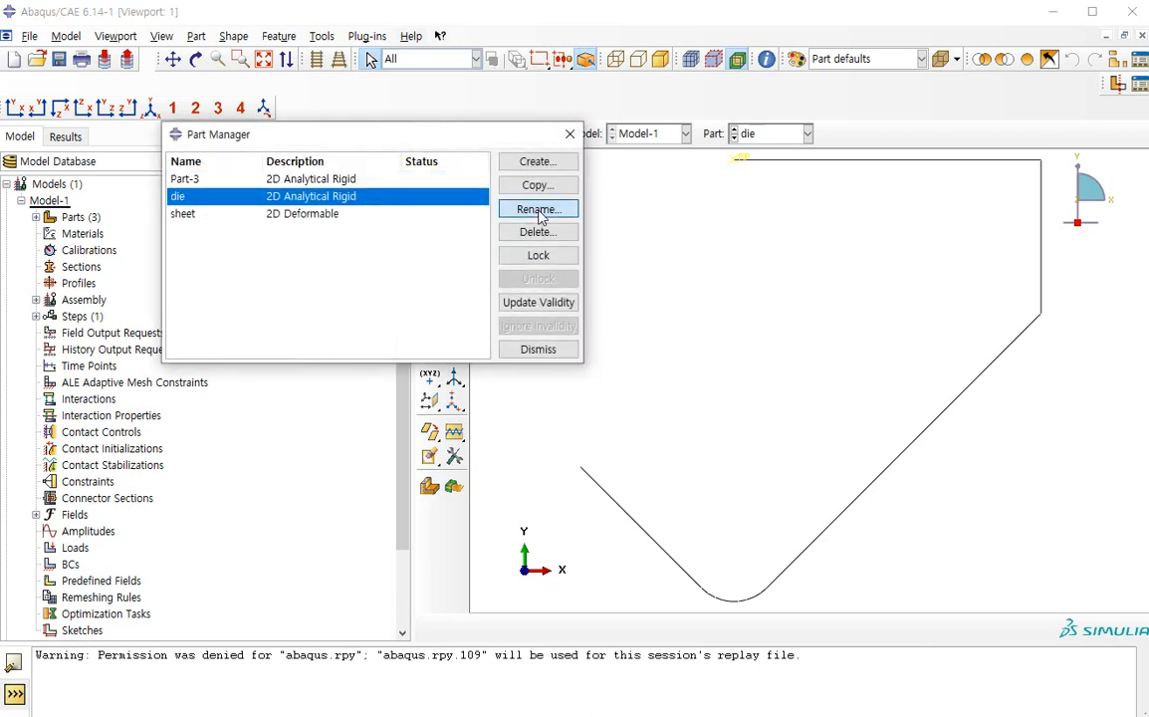
click(537, 209)
text(punch)
key(Return)
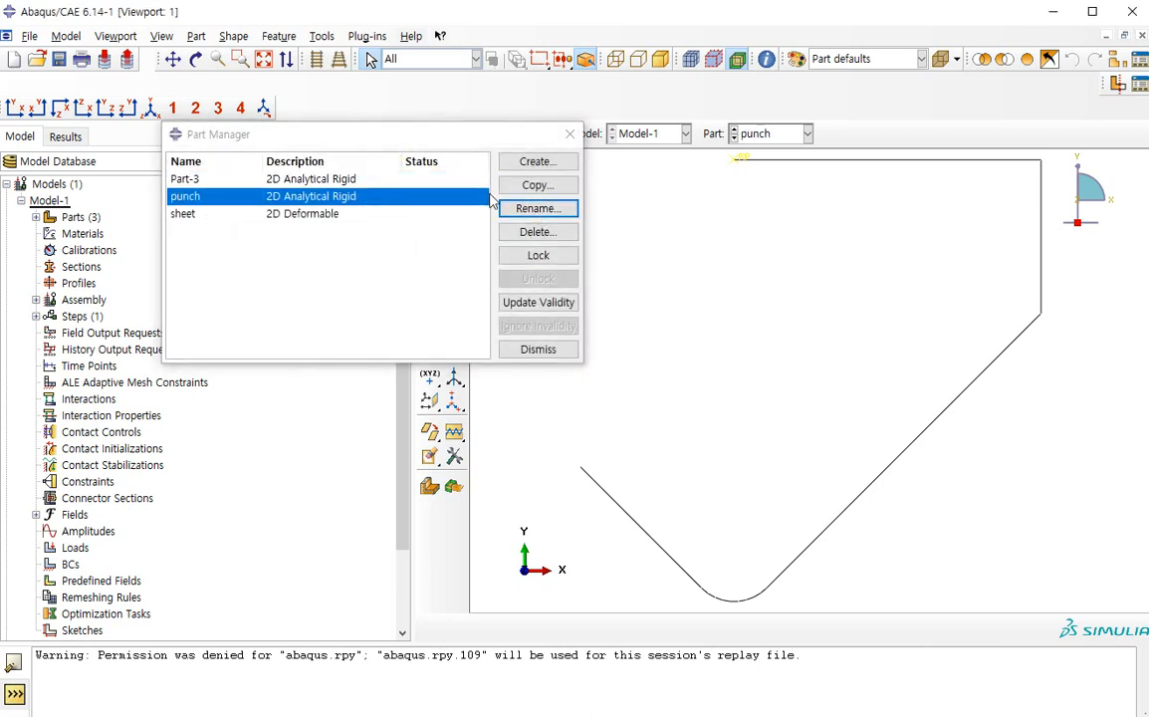
Rename Part-3 to die
click(528, 215)
text(die)
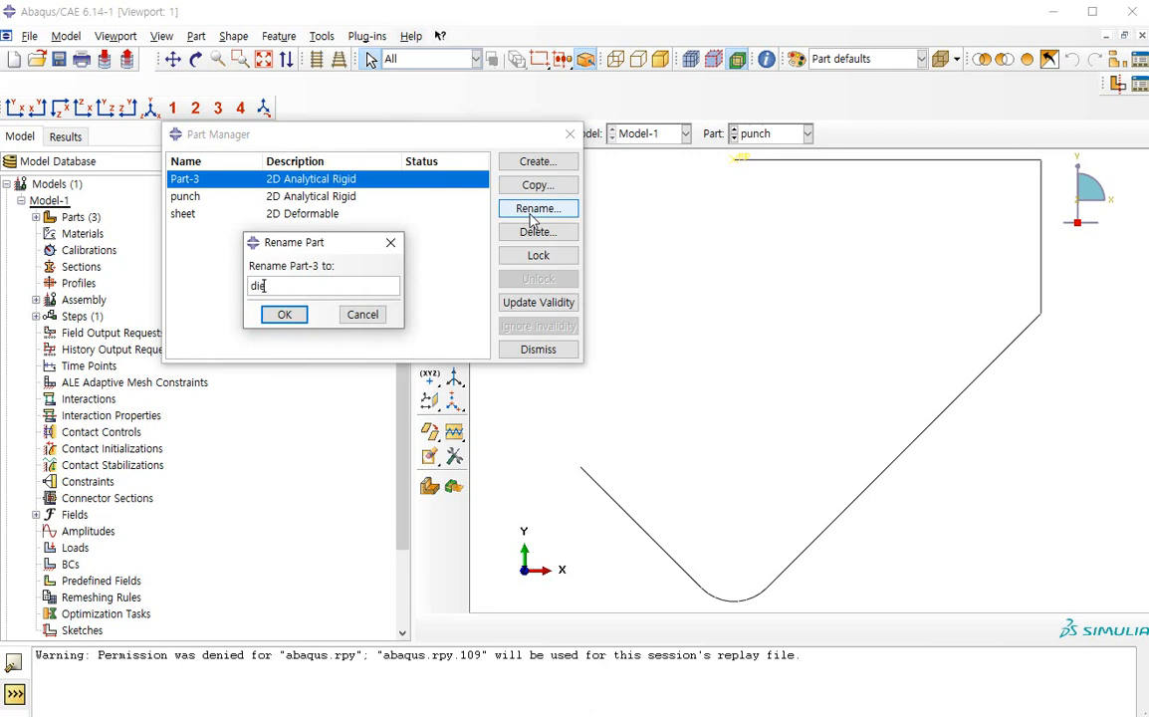
key(Return)
Display the sheet, punch and die parts in turn to check their names against their profiles, and close the Part Manager
click(329, 213)
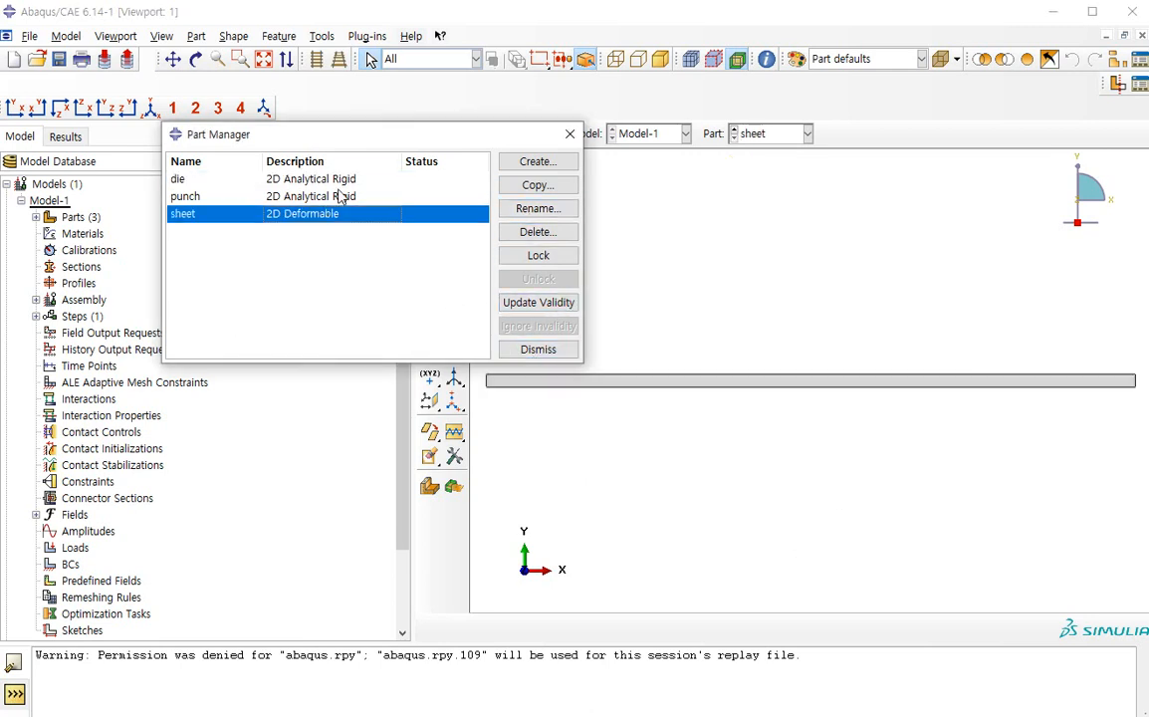
click(338, 196)
click(339, 179)
click(569, 133)
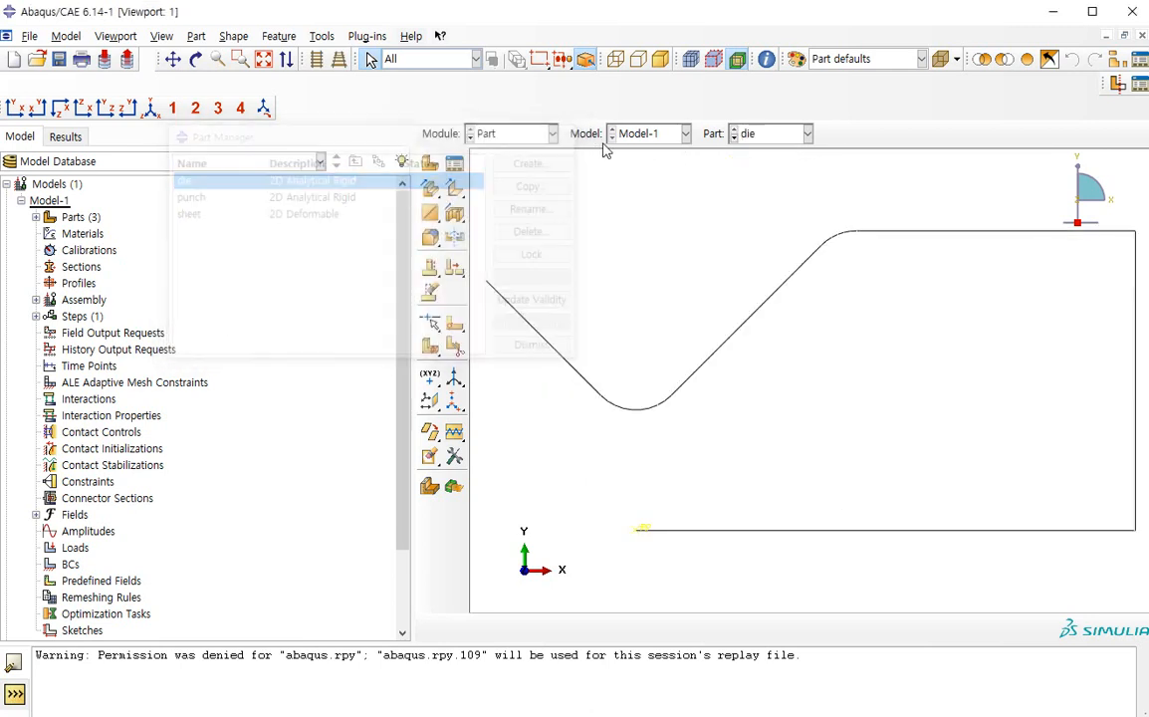
Switch to the Property module and display the sheet part
click(513, 134)
click(501, 170)
click(775, 137)
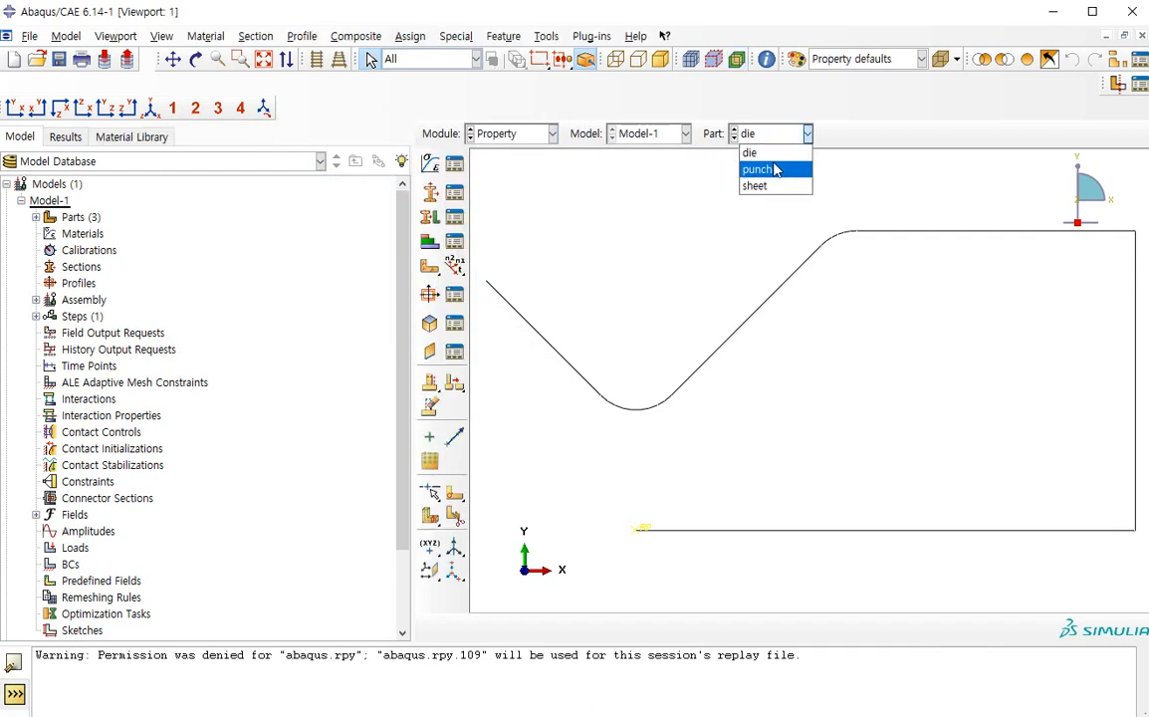
click(510, 137)
click(509, 136)
click(490, 169)
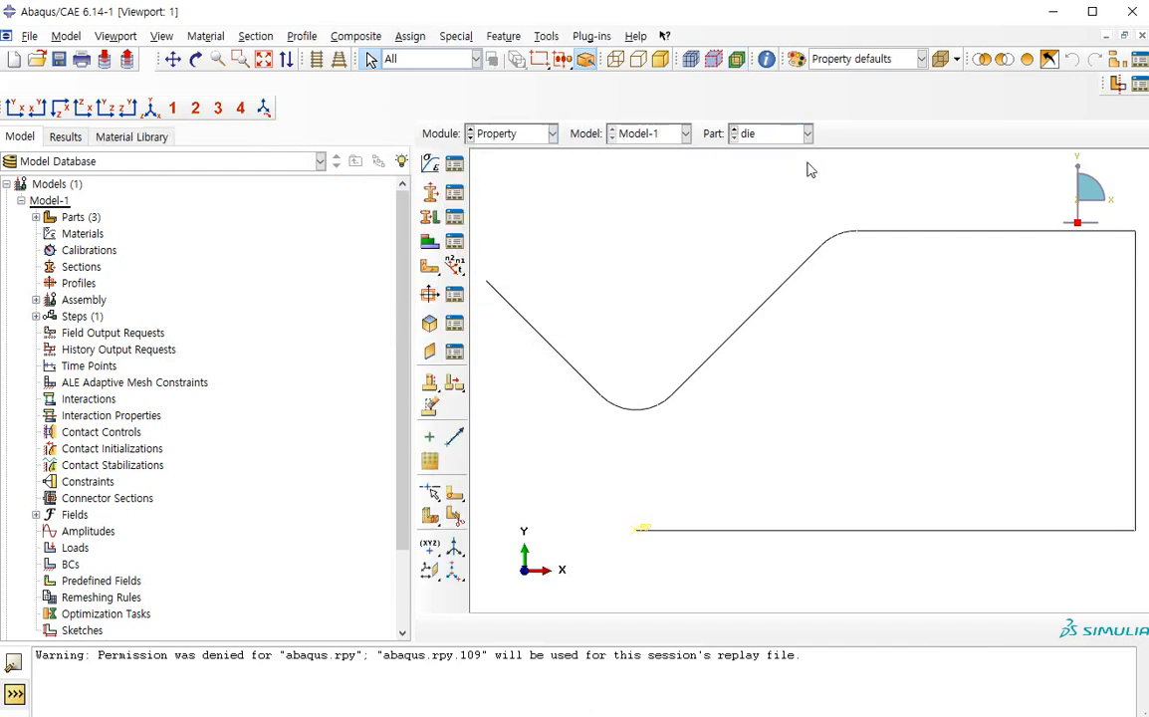
click(806, 134)
click(775, 185)
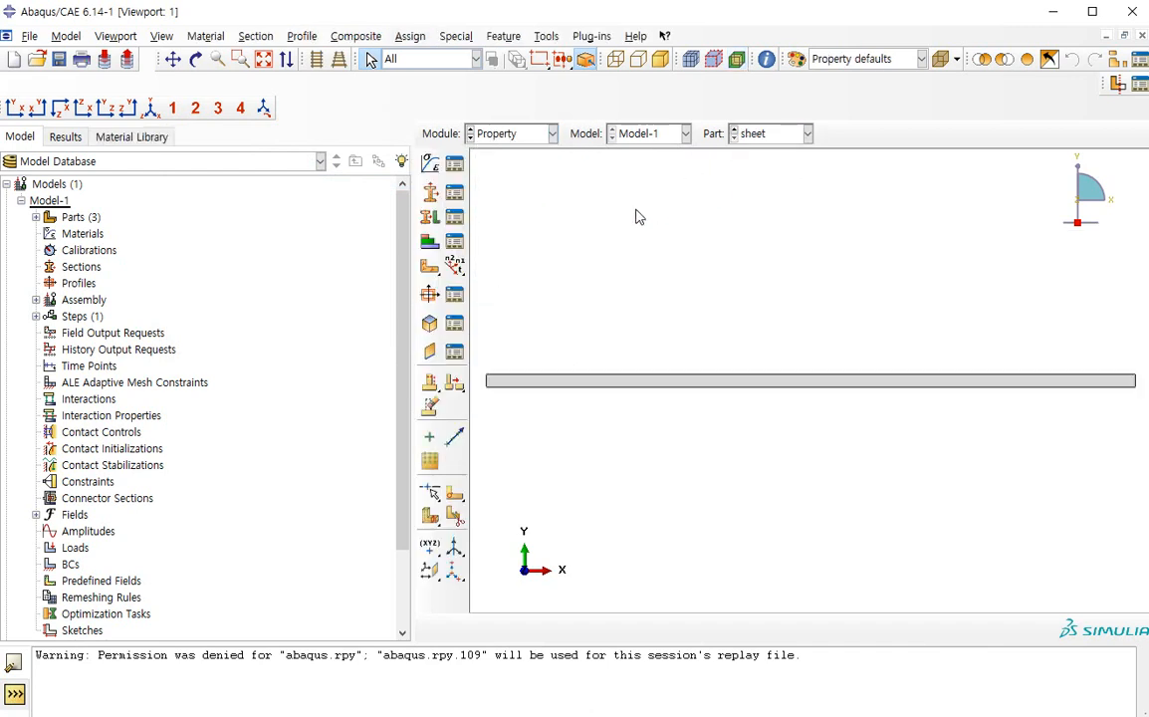
Create a new material and give it a uniform mass density
click(454, 163)
drag(239, 200, 546, 246)
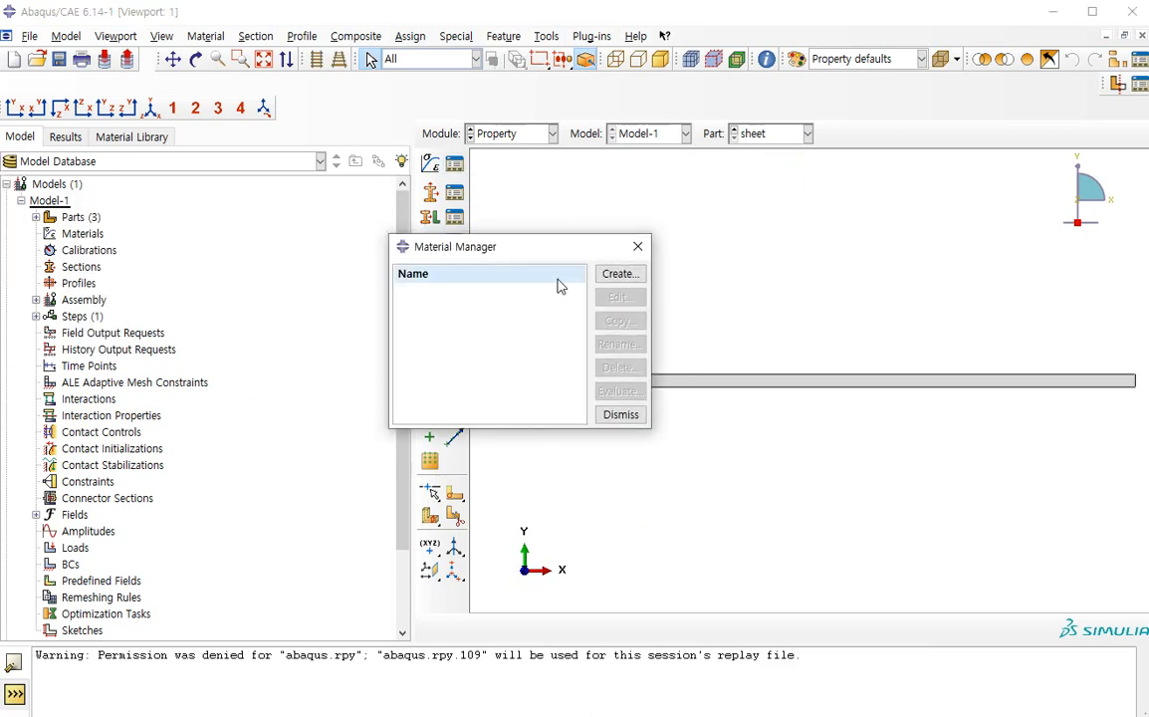
click(634, 274)
drag(0, 176, 510, 130)
click(315, 329)
click(325, 346)
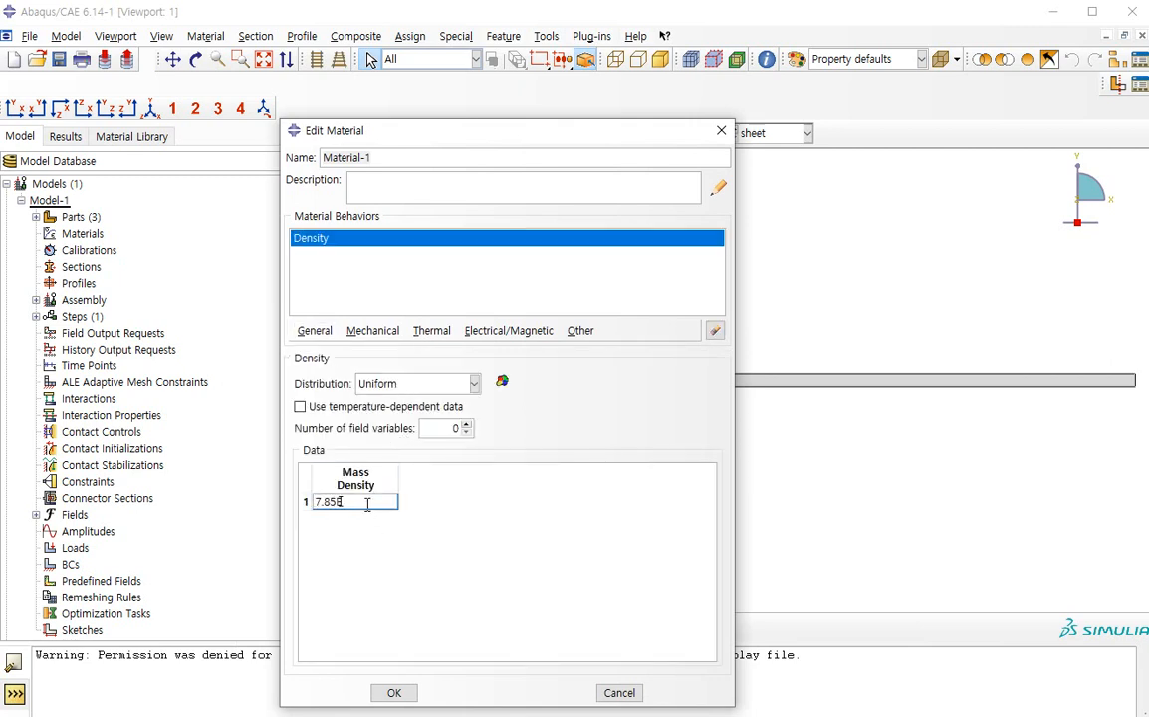
Add isotropic elasticity to the material with Young's modulus 200000 and Poisson's ratio 0.3
click(372, 329)
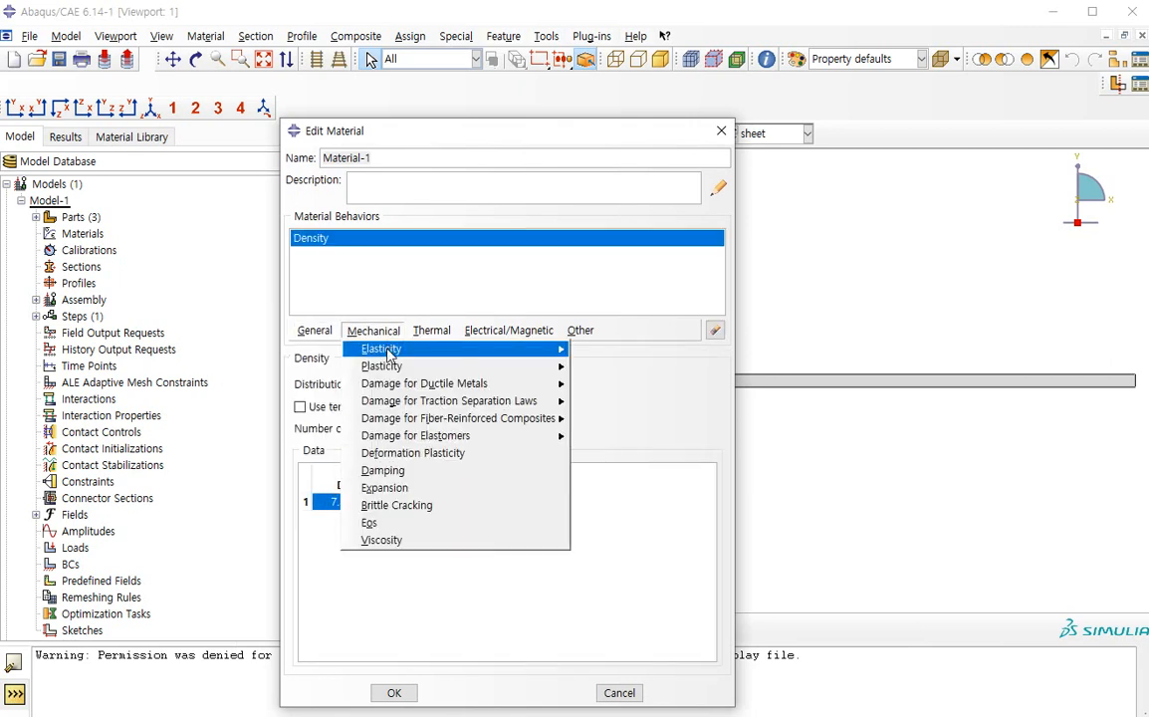
mouse_move(390, 351)
click(598, 351)
click(357, 565)
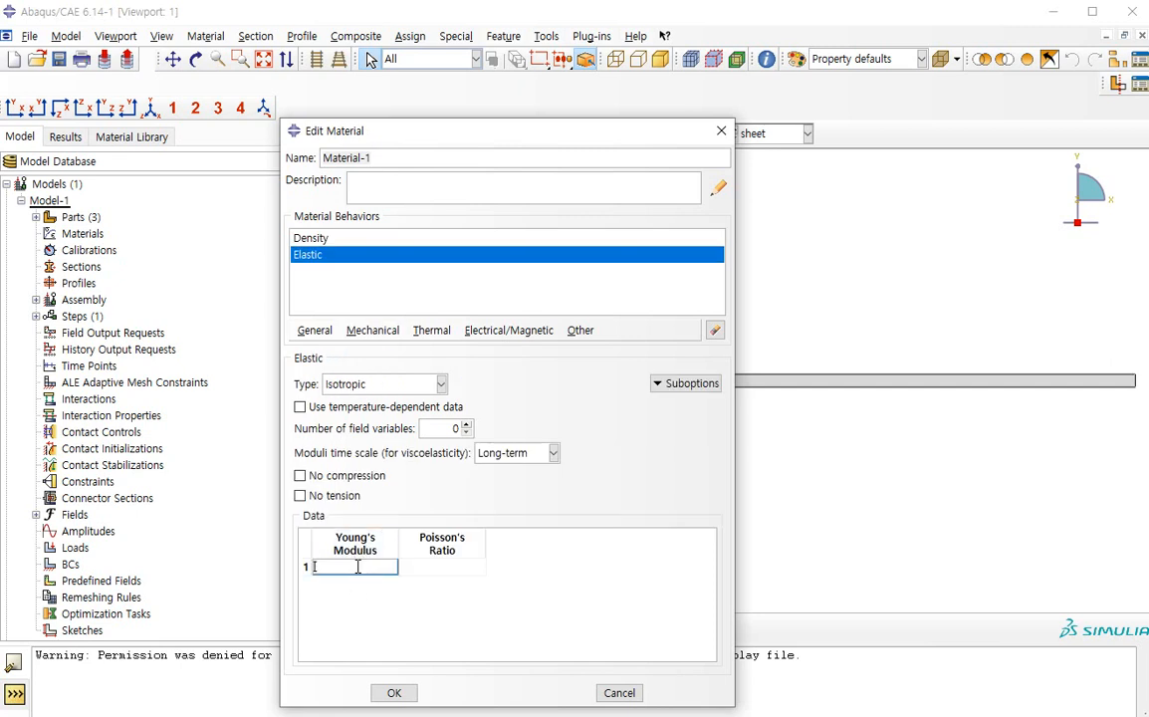
text(200000)
key(Tab)
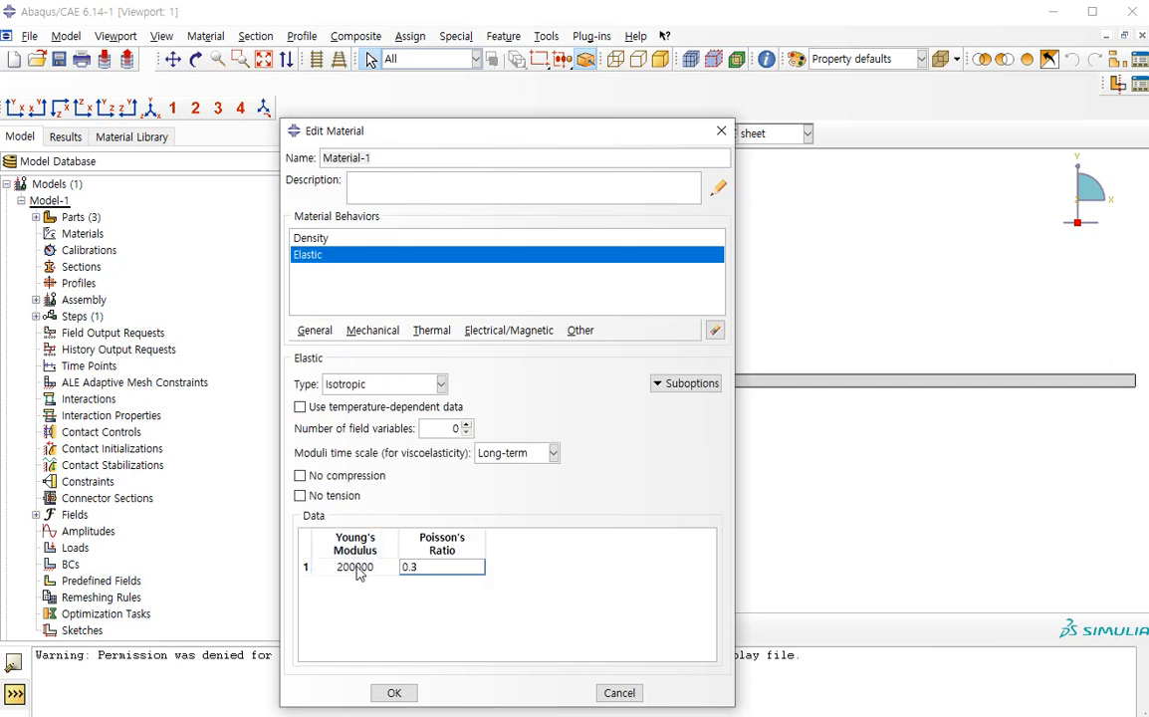
Add the Plastic behavior with isotropic hardening to the material
click(372, 329)
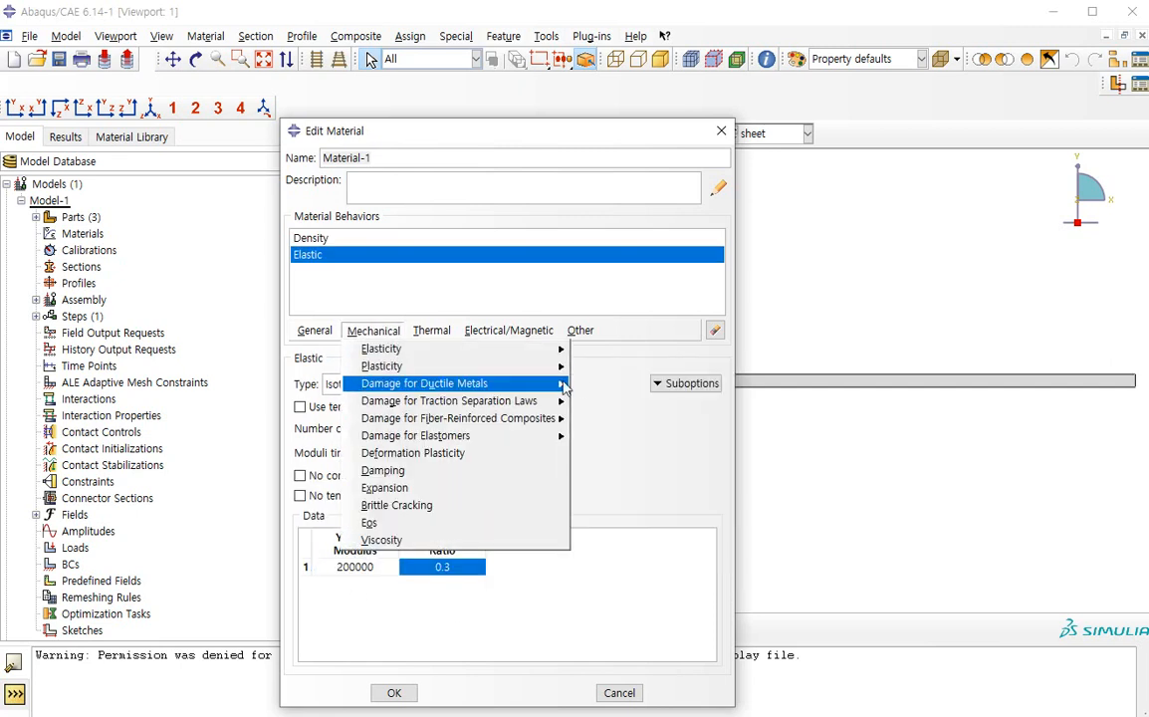
mouse_move(523, 365)
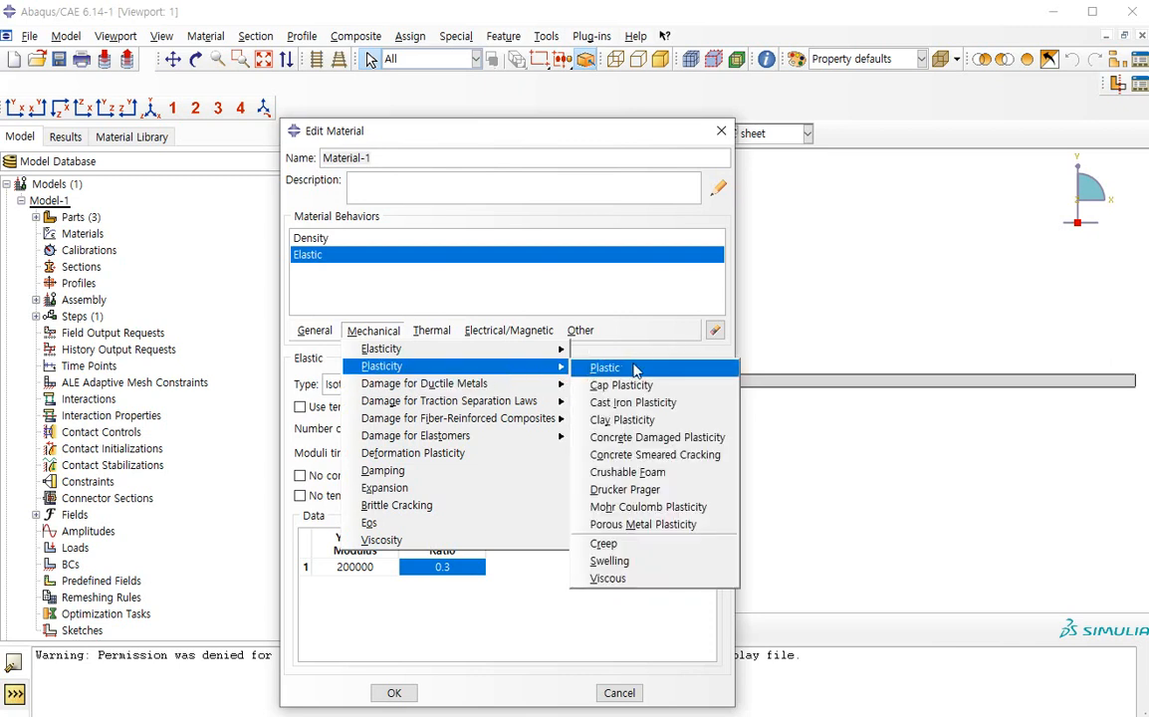
click(624, 369)
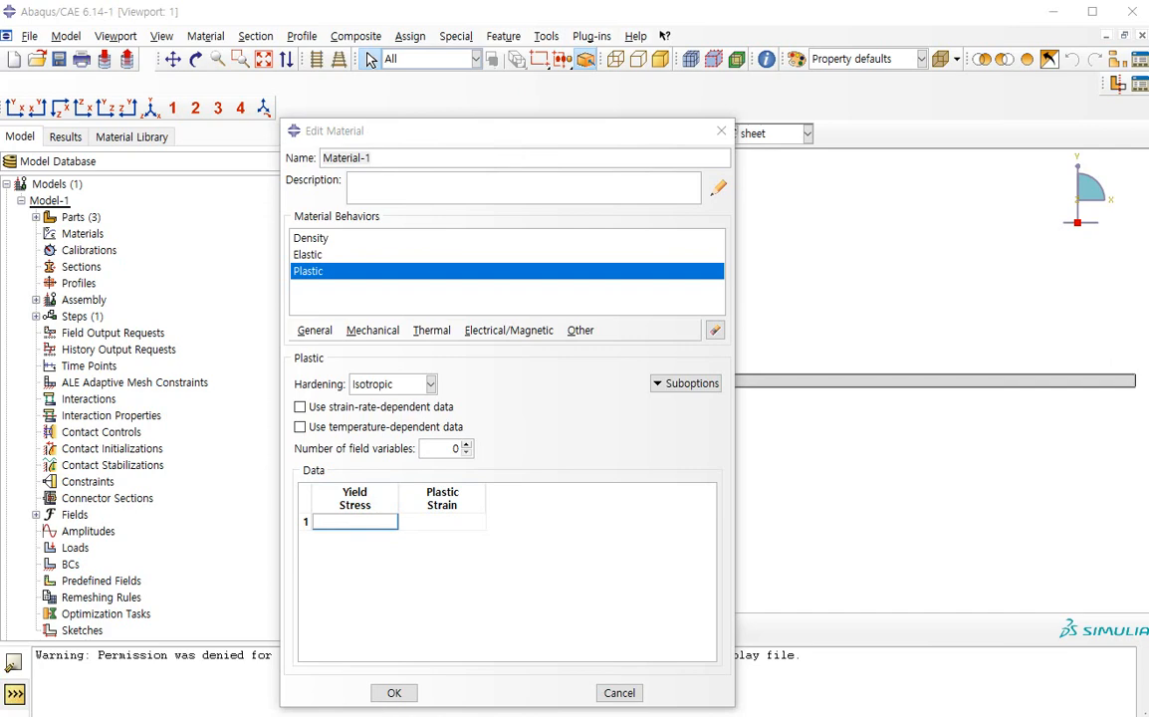
Switch to a blank Excel workbook and paste the flow-stress equation image above cell B6
right_click(369, 715)
click(366, 716)
click(499, 283)
click(496, 280)
click(262, 269)
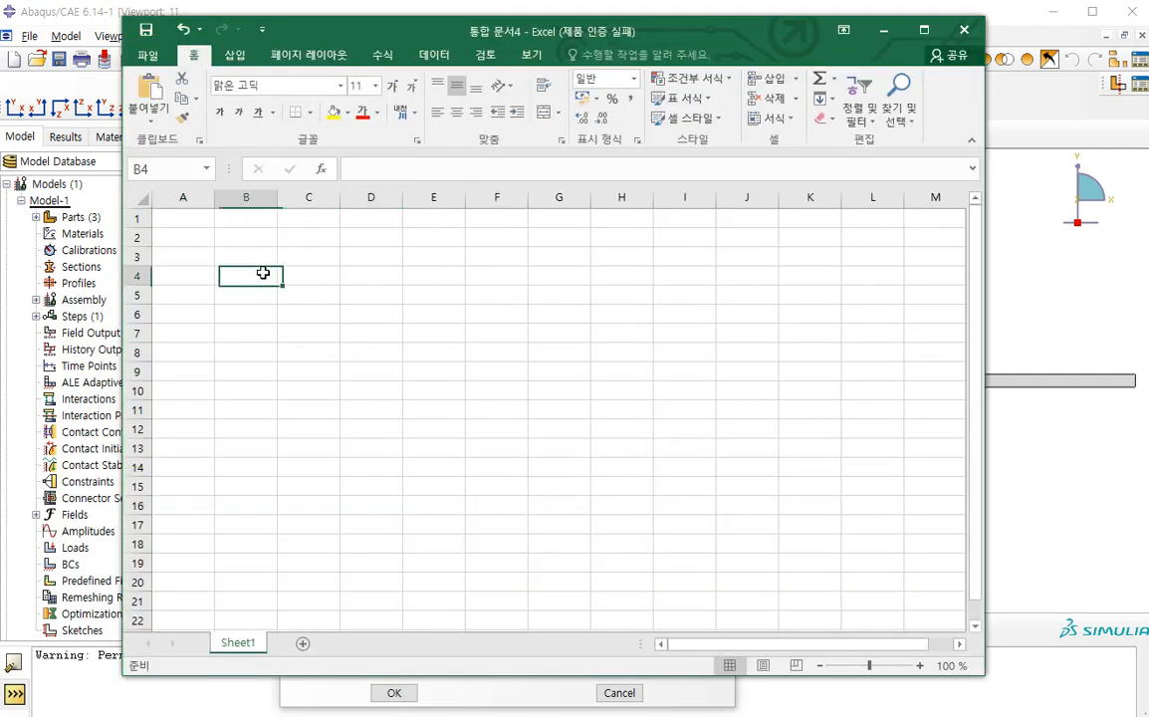
key(ctrl+v)
drag(316, 293, 326, 275)
click(239, 310)
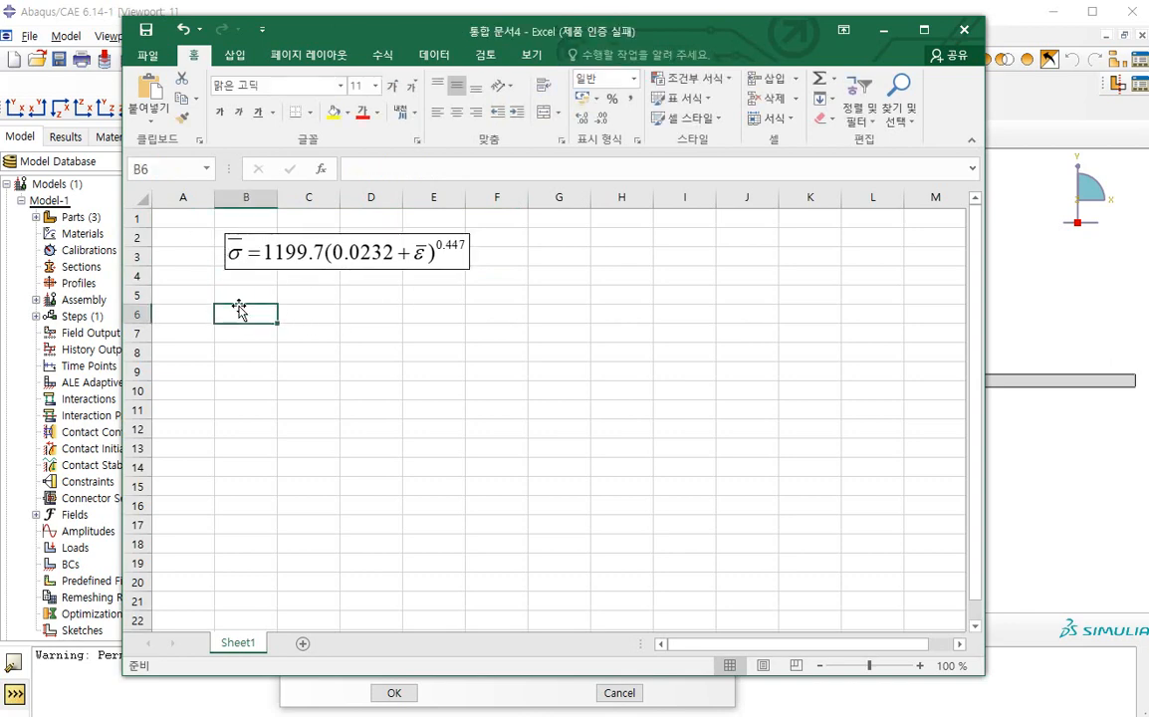
Enter the plastic strain values 0, 0.05 and 0.1 in cells B6 to B8
drag(417, 36, 879, 82)
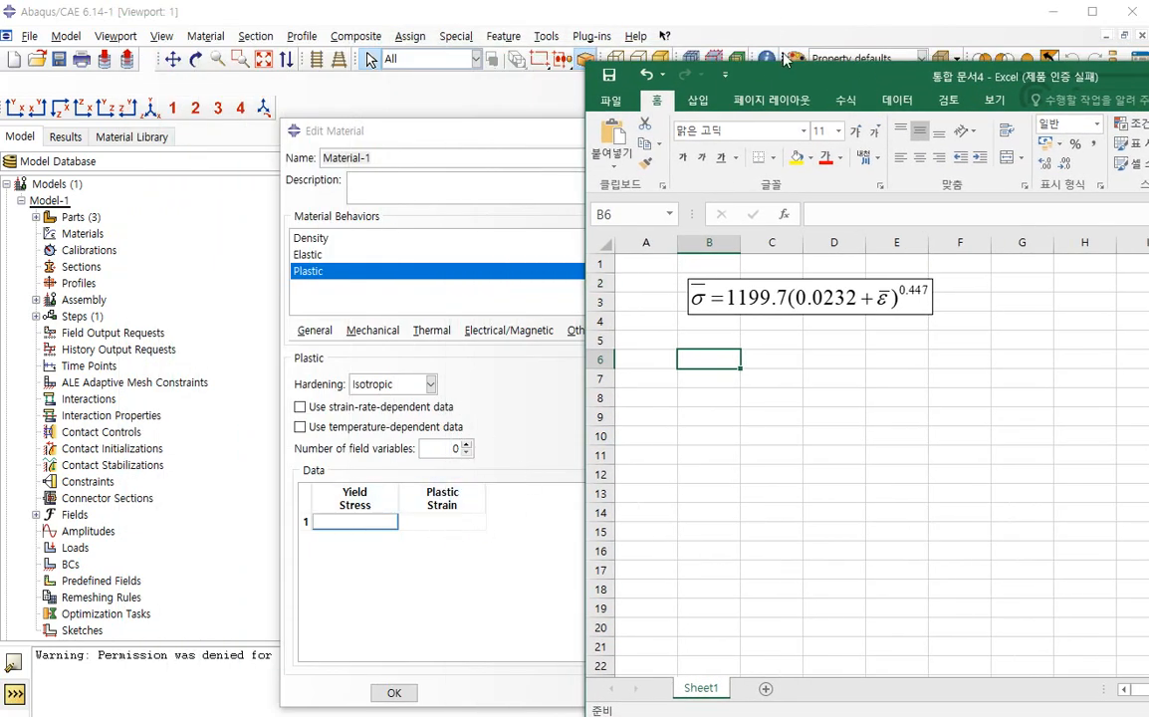
drag(779, 79, 388, 56)
key(Return)
text(0.05)
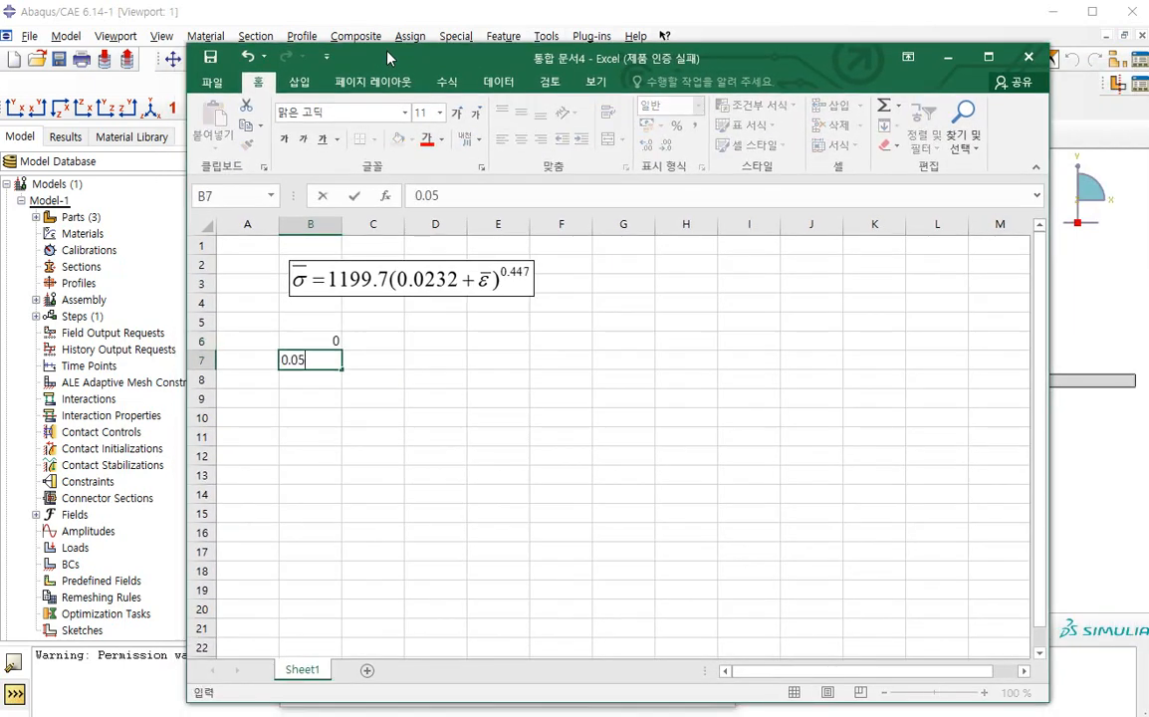
key(Return)
key(Up)
key(Down)
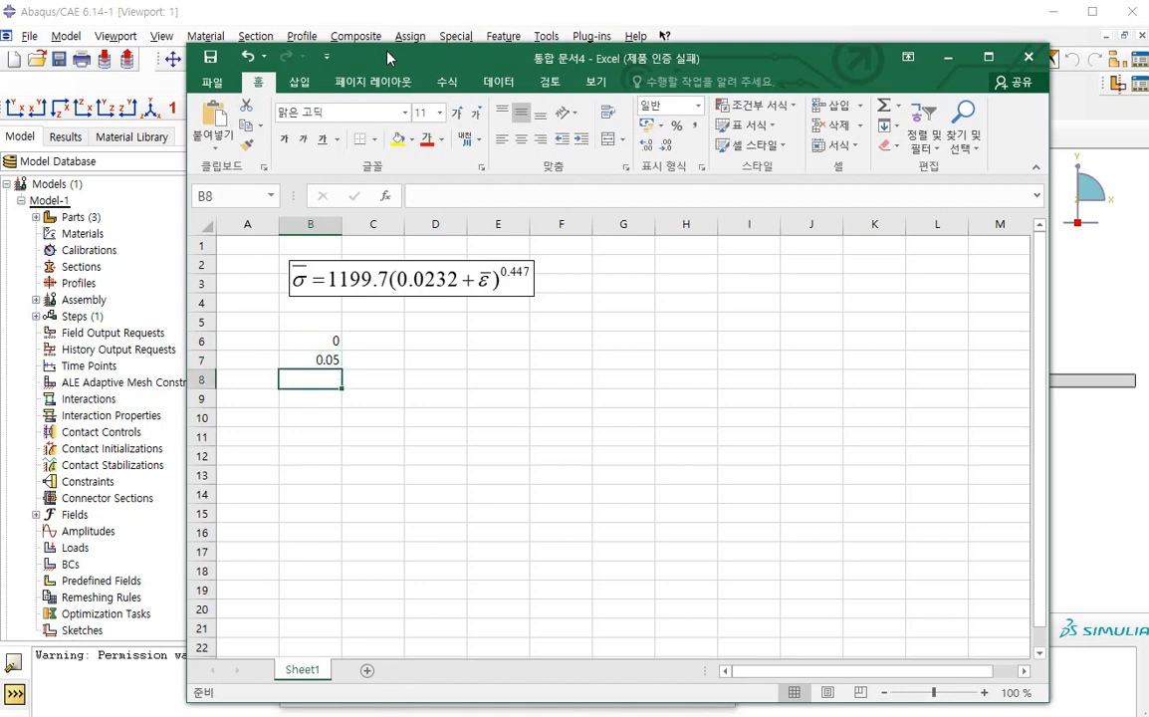
text(0.1)
key(Return)
key(Right)
key(Up)
key(Up)
key(Up)
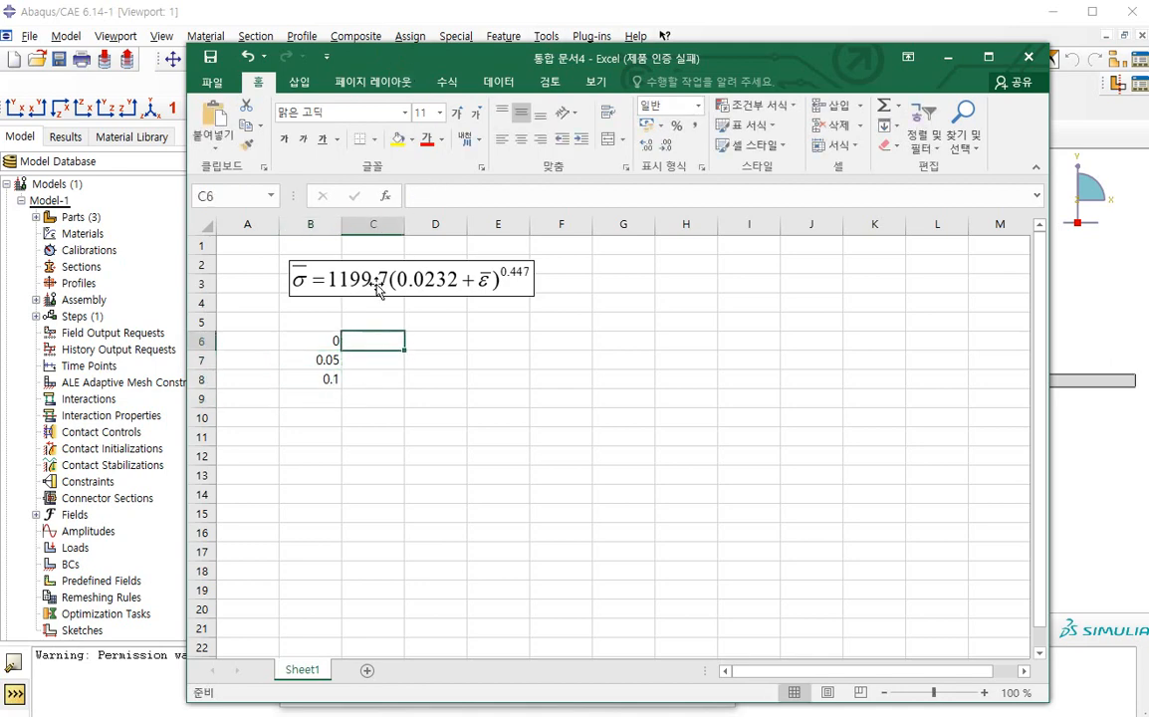
text(=)
click(311, 341)
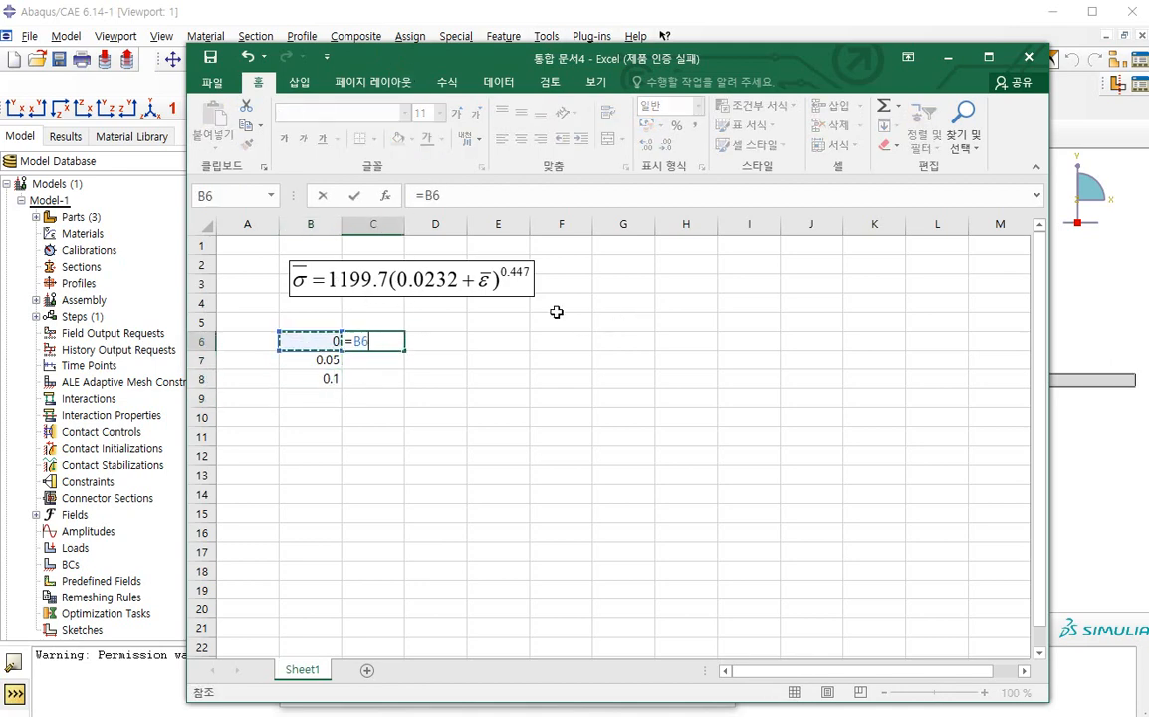
key(Escape)
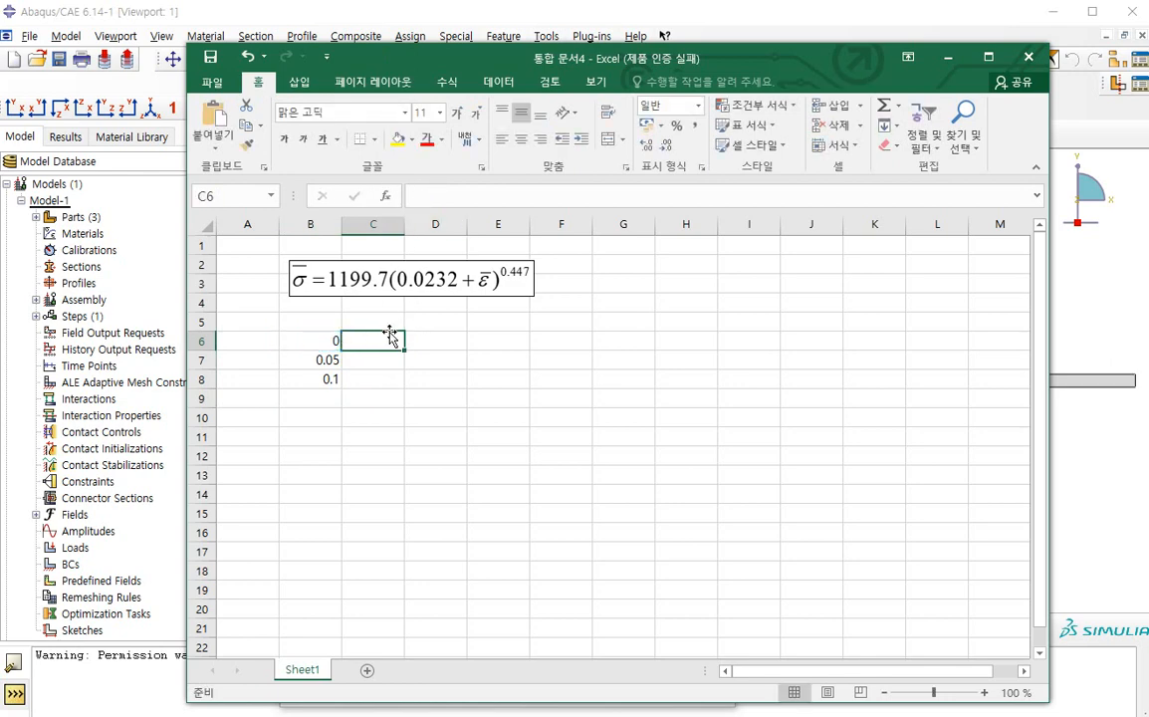
Enter the flow-stress formula =1199.7*(0.0232+B6)^0.447 in cell C6
text(=1199.7*(0.0232+)
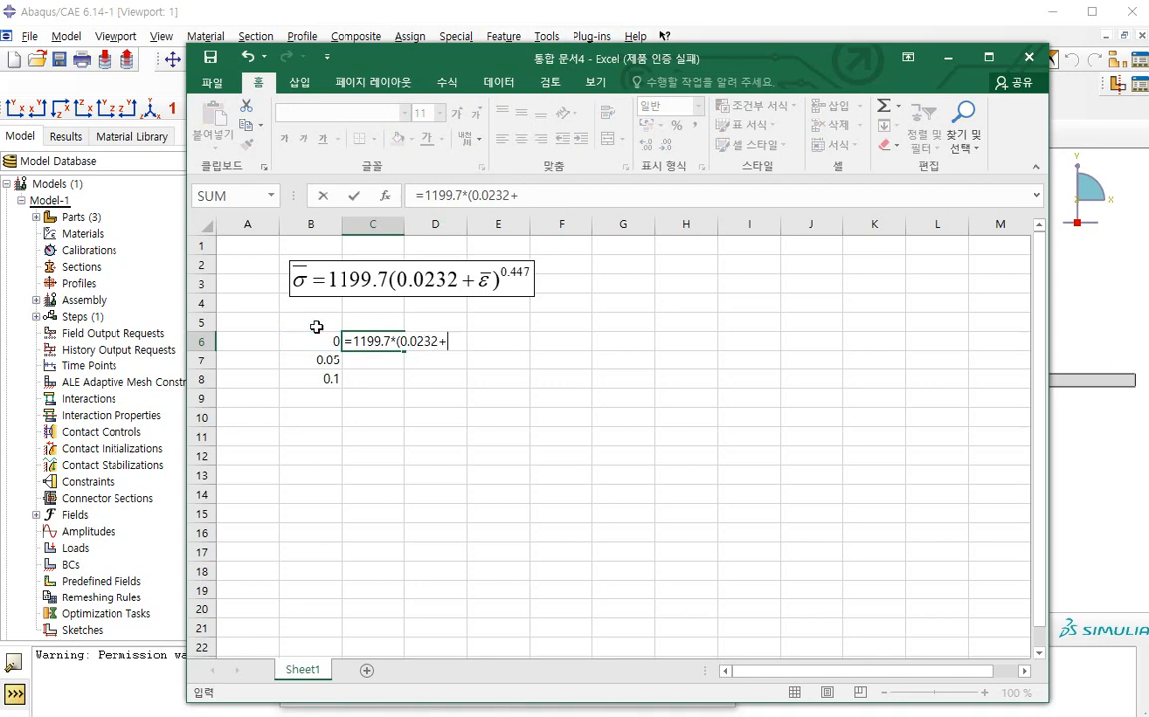
click(317, 340)
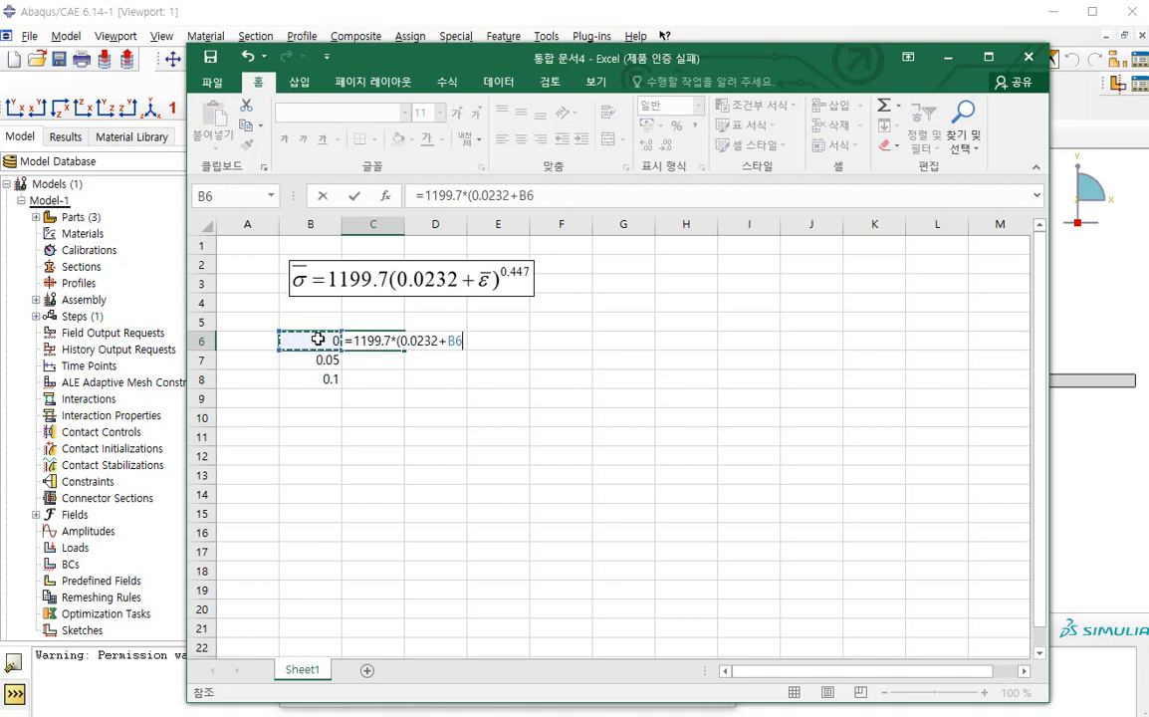
text()^0.447)
key(ctrl+Return)
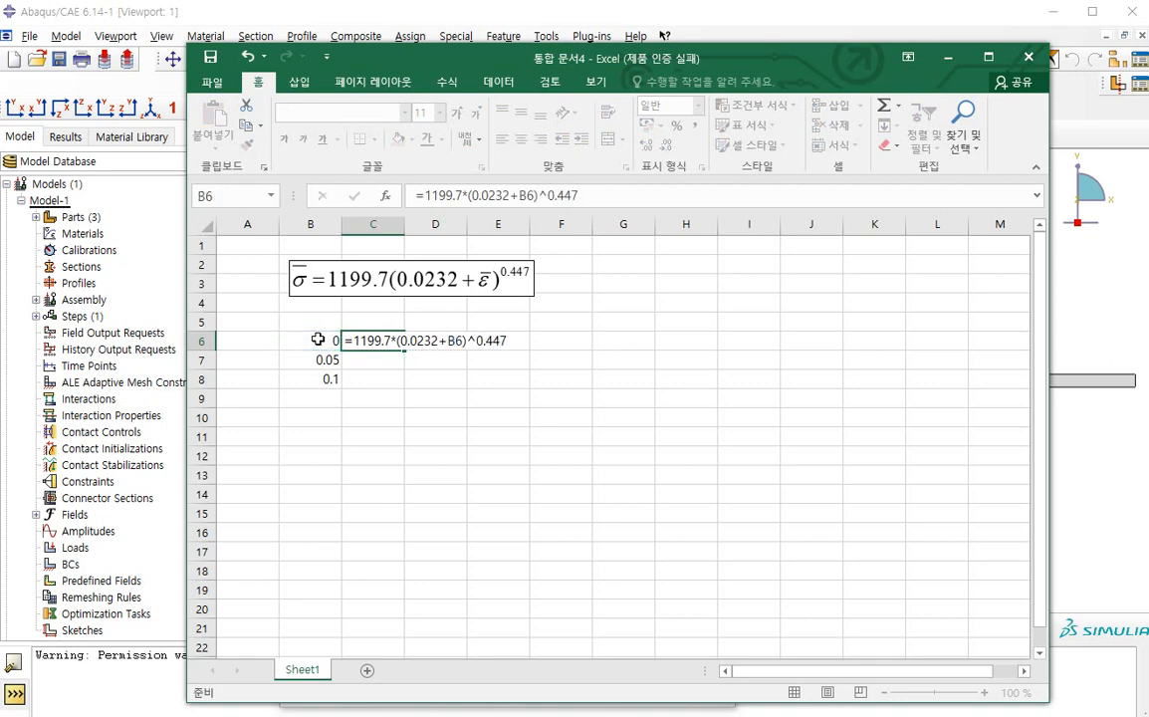
key(Return)
Fill the stress formula down column C and extend the strain and stress series to row 16, reaching strain 0.5
drag(404, 350, 402, 386)
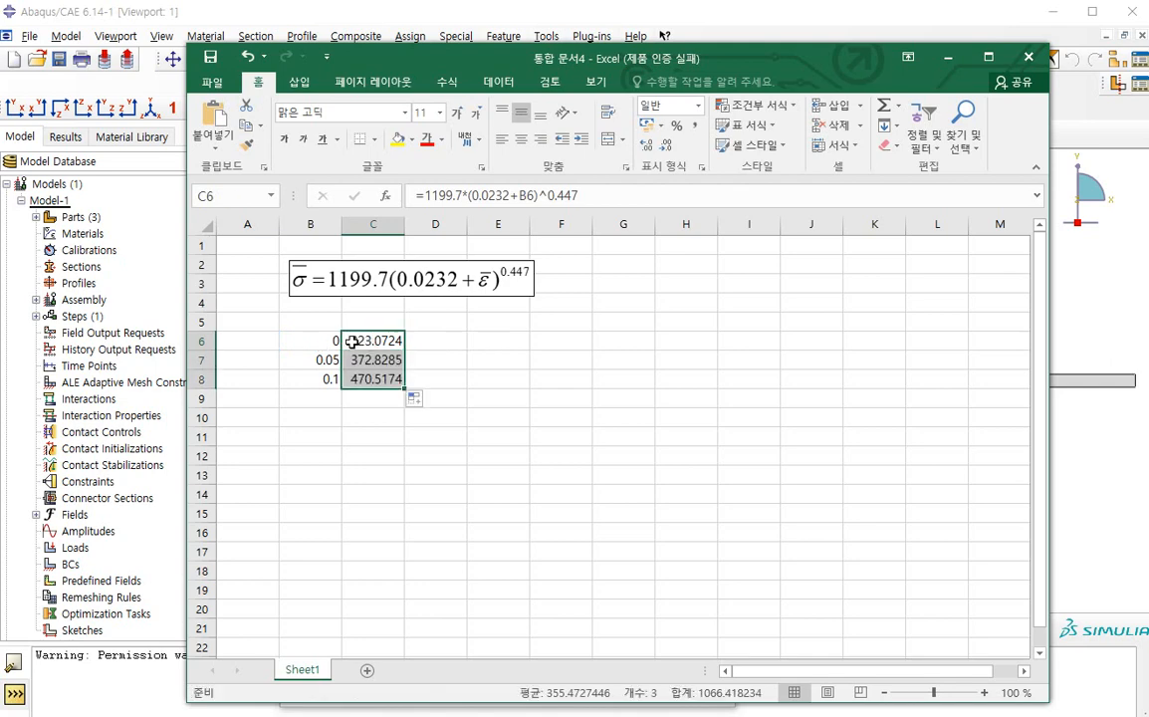
drag(338, 341, 506, 535)
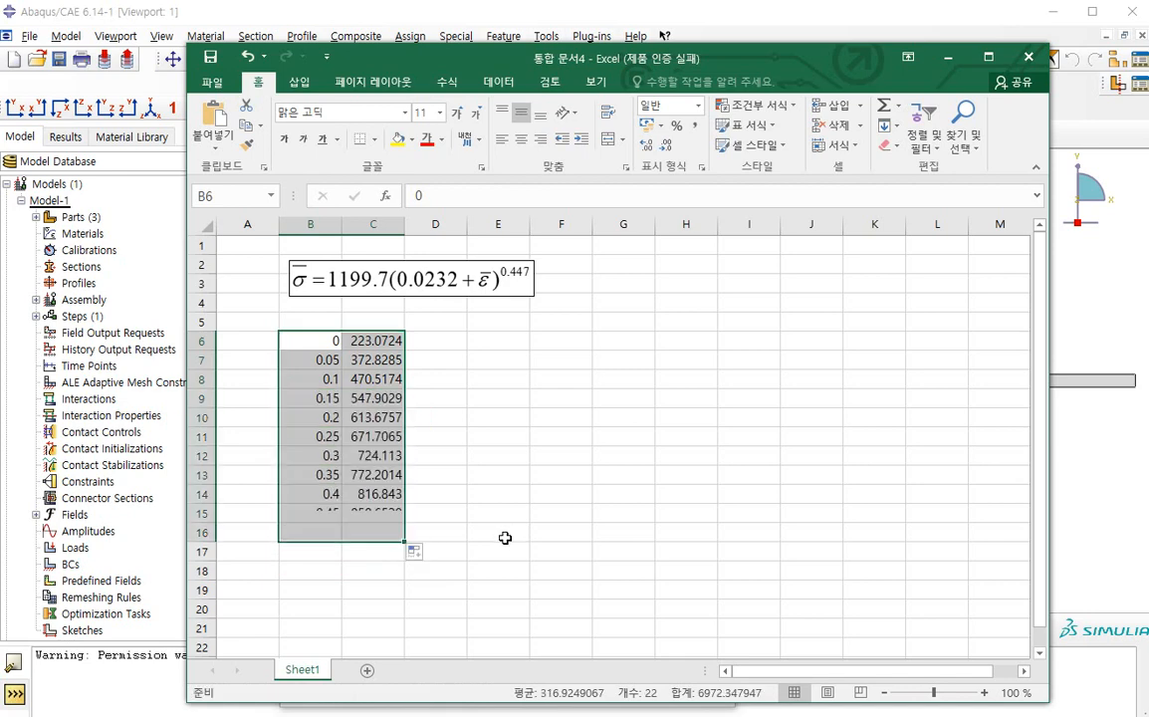
key(ctrl+c)
click(1122, 267)
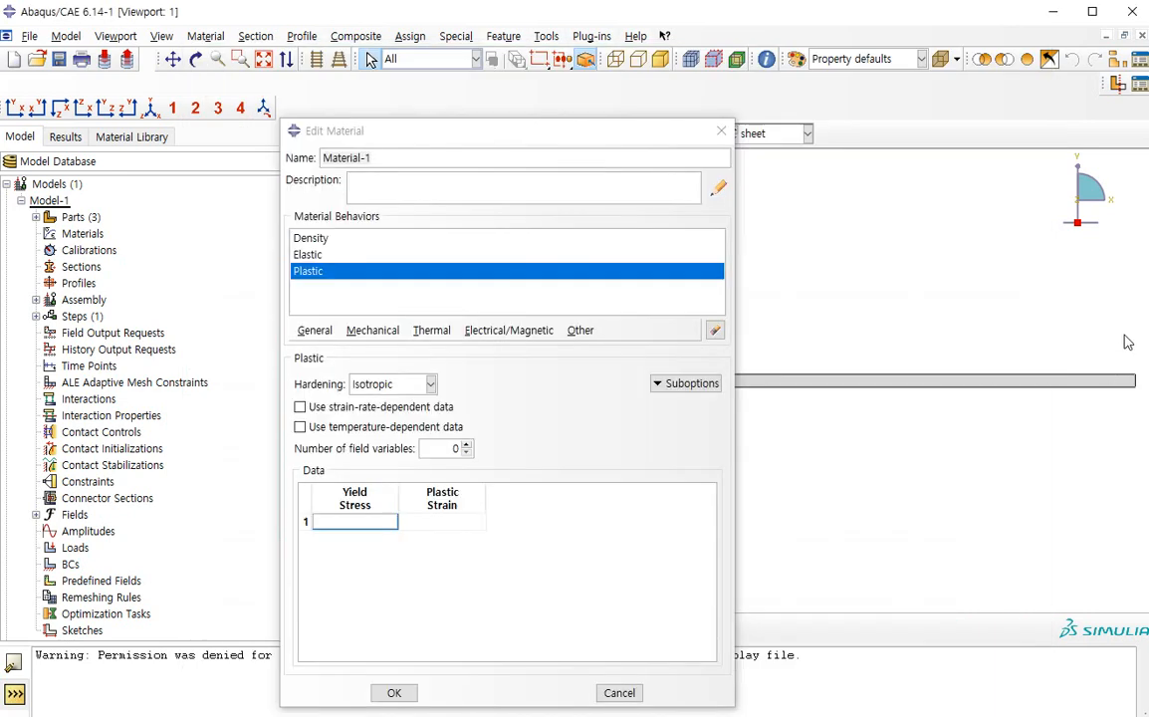
click(355, 522)
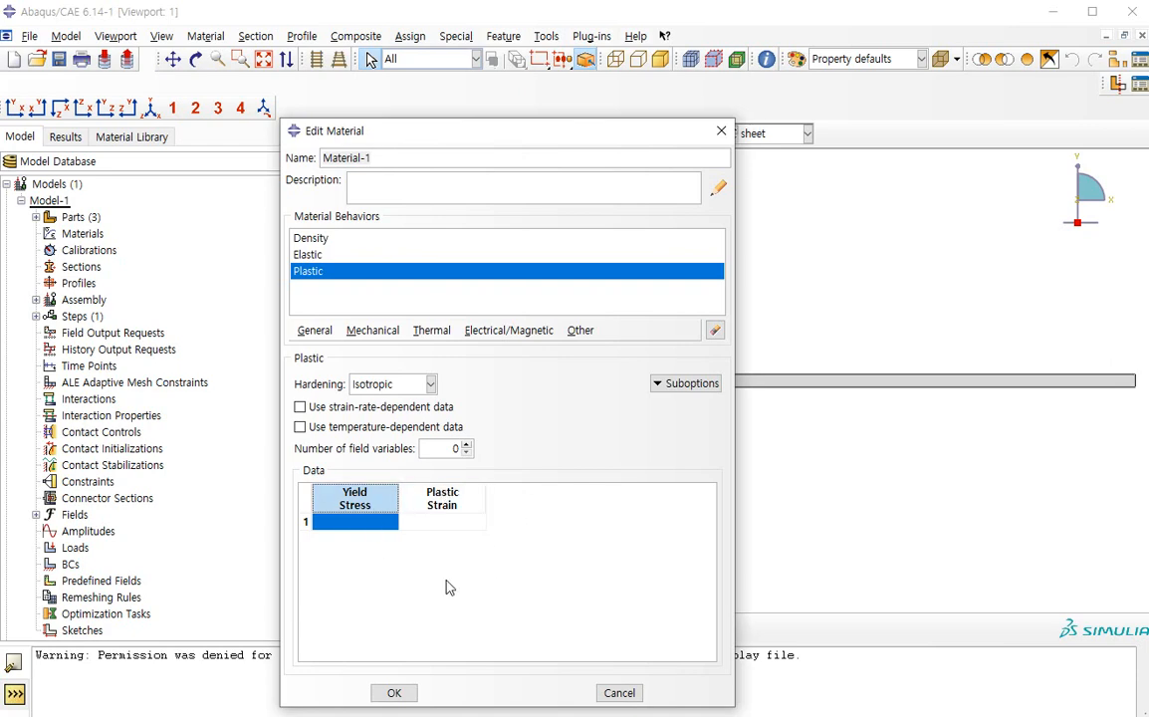
click(657, 690)
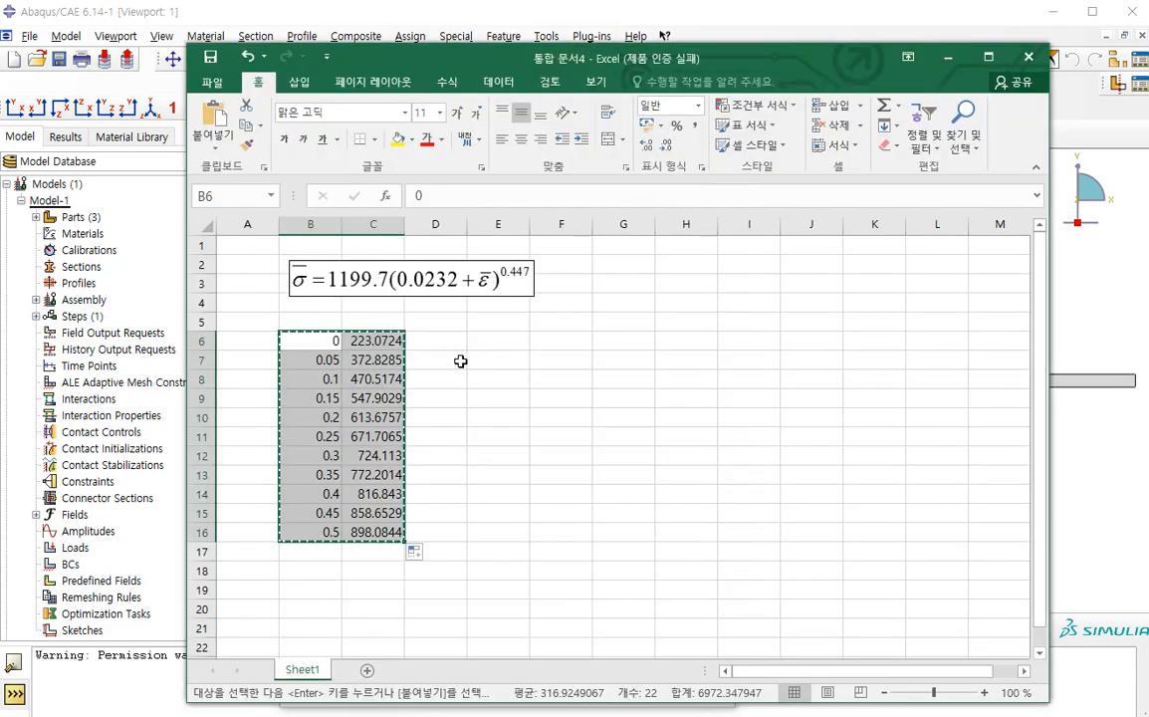
Repeat the strain values beside the stresses by entering =B6 in D6 and filling it down to D16
click(433, 345)
text(=)
click(309, 340)
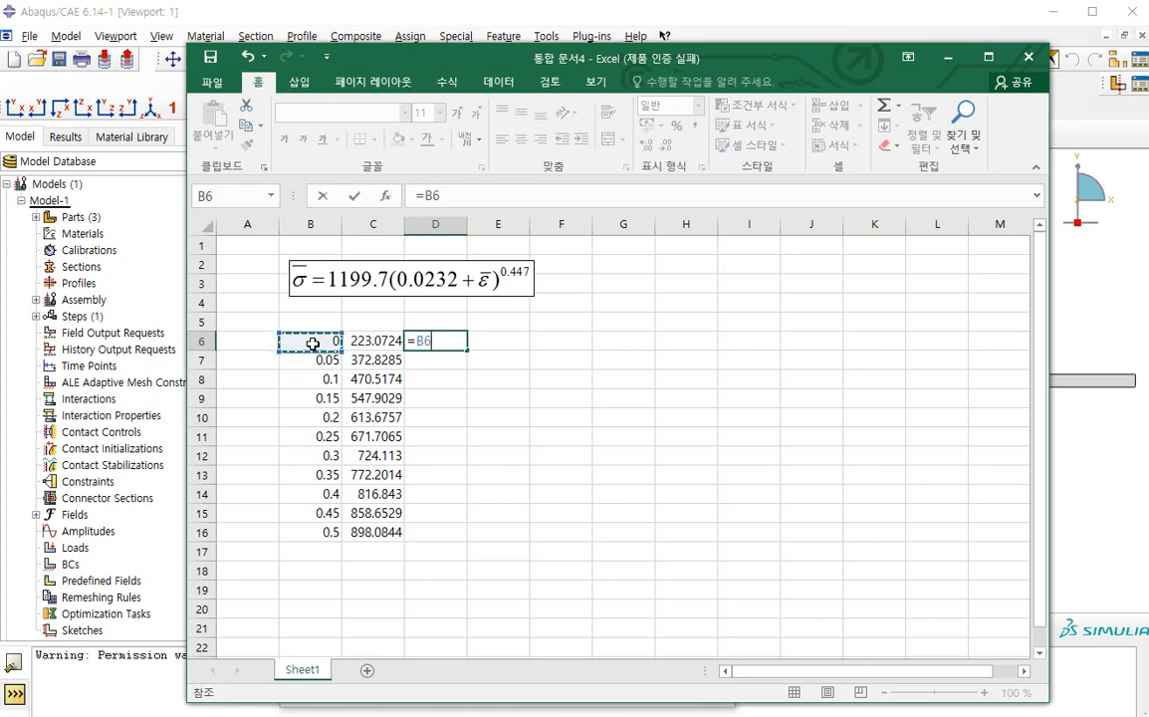
key(Return)
click(458, 341)
drag(467, 349, 457, 537)
Copy C6:D16 and paste it into the Yield Stress and Plastic Strain table of the material in Abaqus
drag(374, 531, 434, 341)
key(ctrl+c)
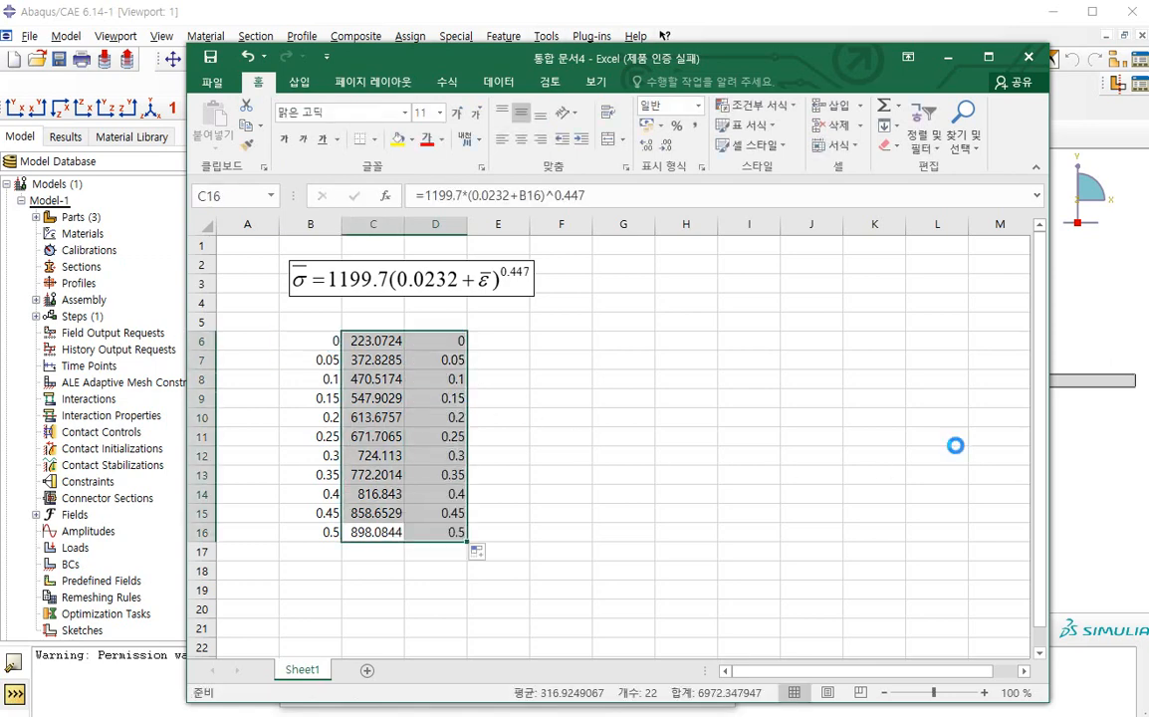
click(1114, 414)
click(366, 523)
key(ctrl+v)
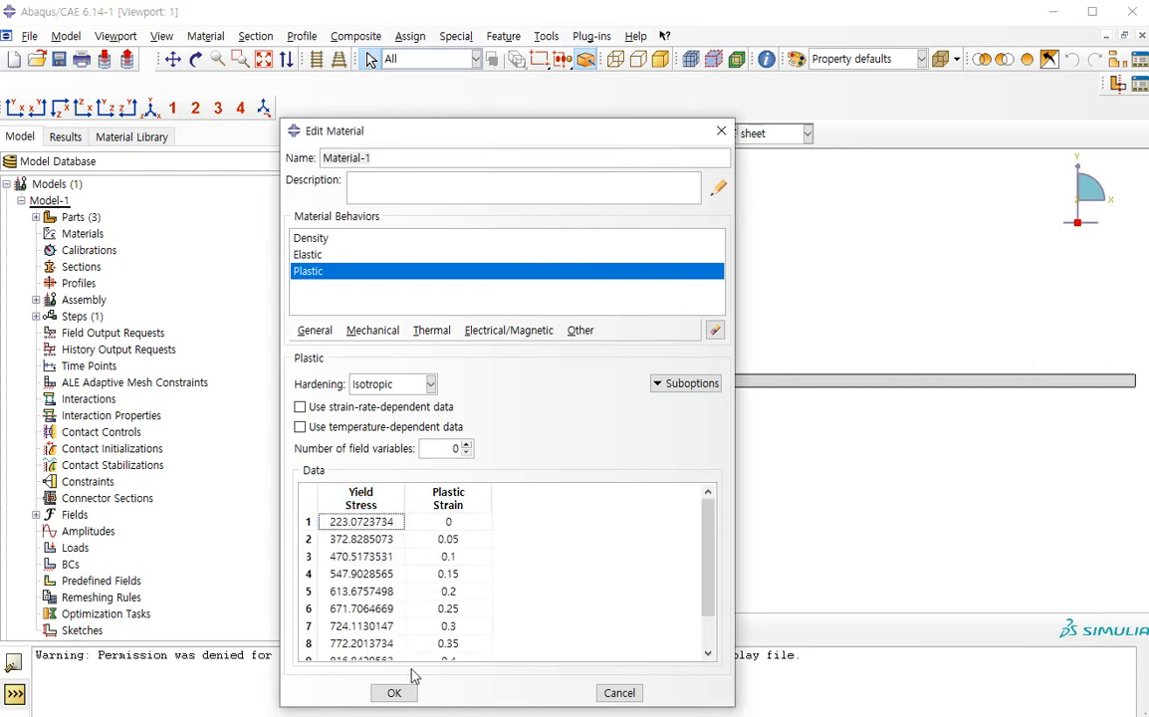
Check the pasted plastic hardening data down to row 11 and accept the Material-1 definition
scroll(406, 608, down, 1)
scroll(406, 607, down, 1)
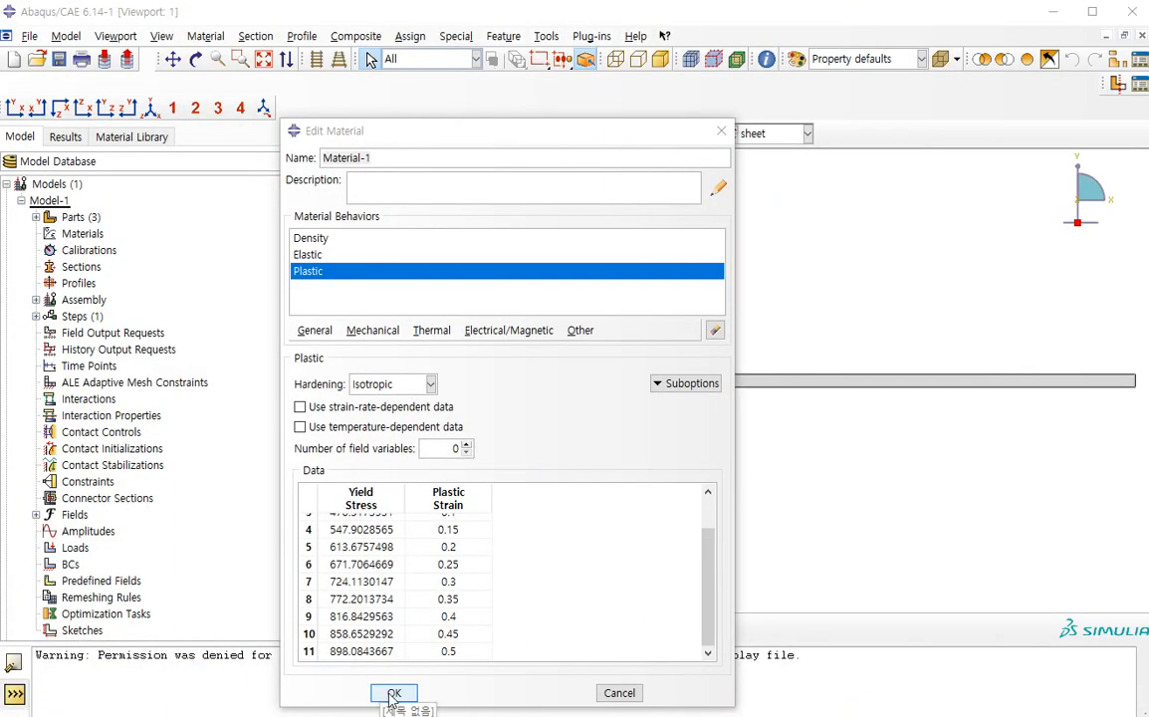
click(390, 690)
click(621, 414)
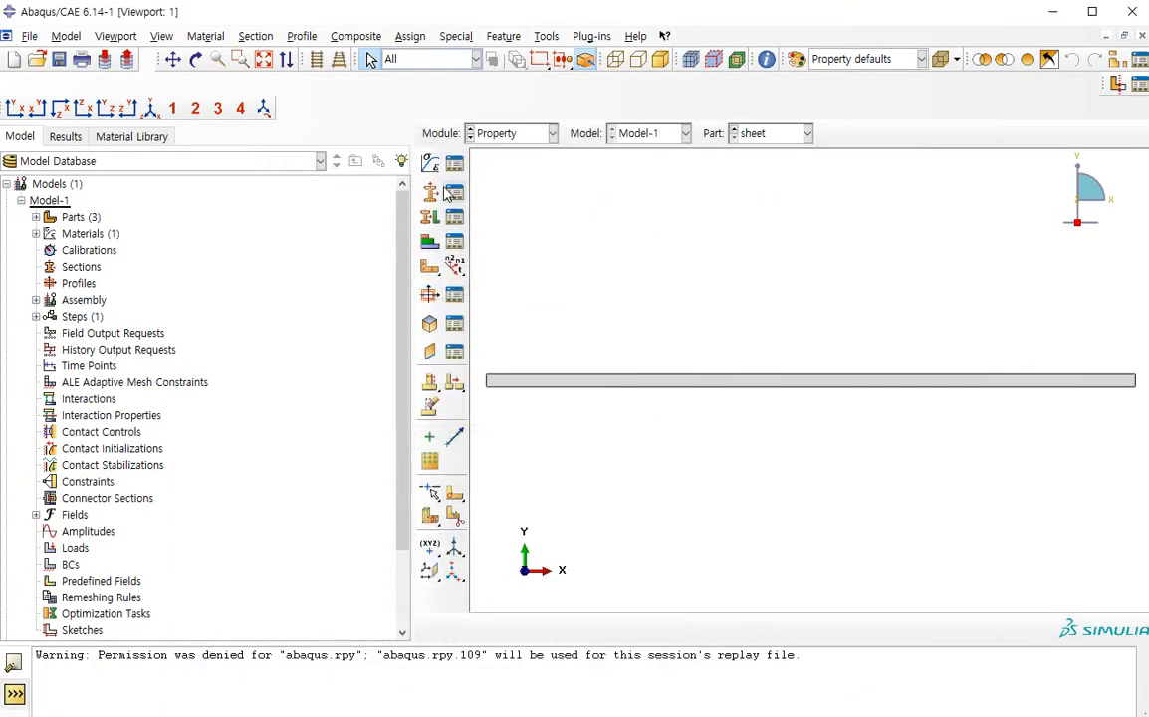
Create a solid homogeneous section named Section-1 that uses Material-1
click(453, 217)
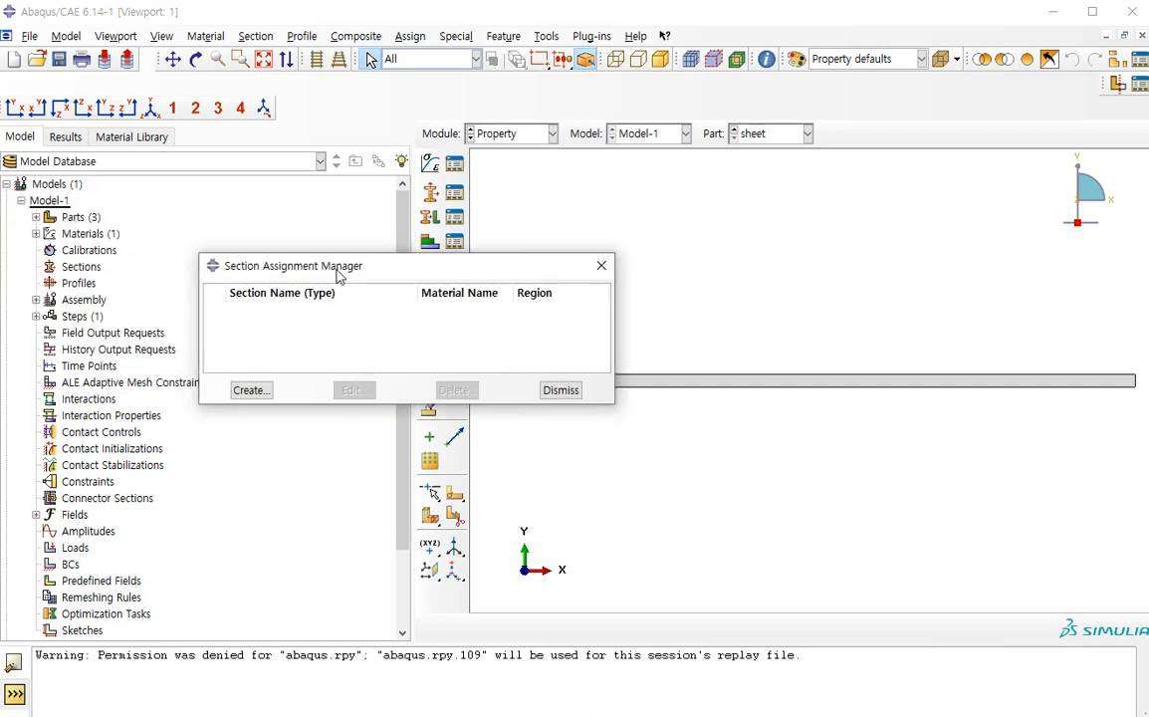
click(249, 389)
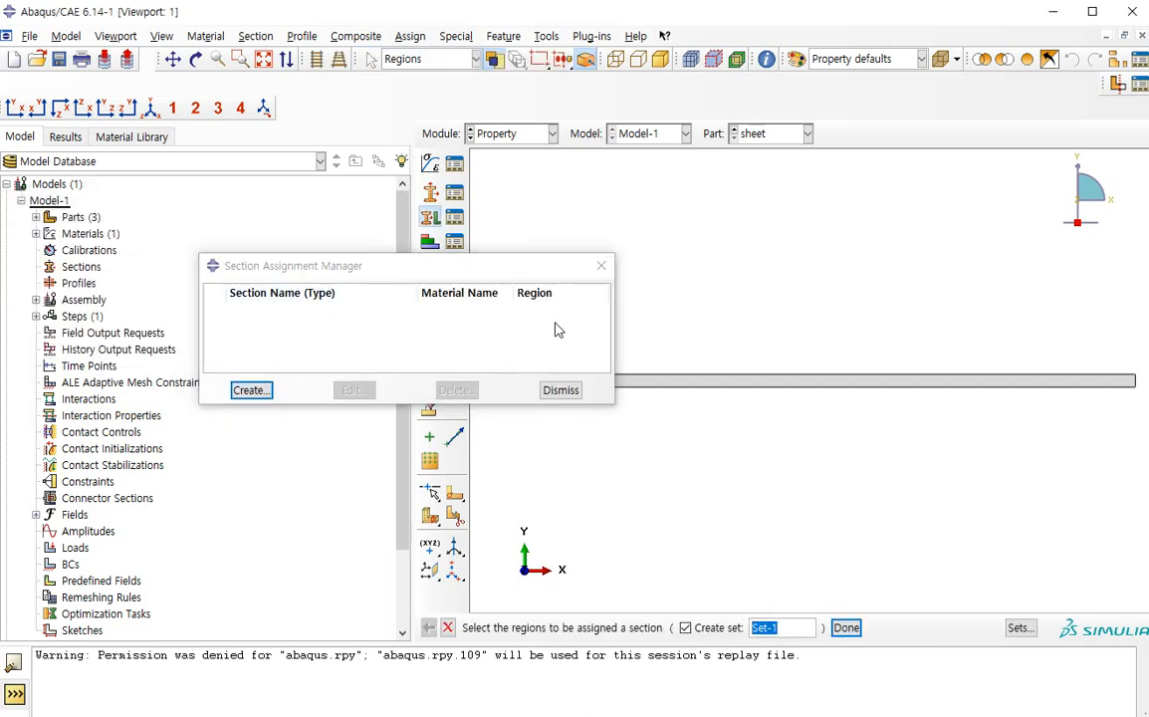
key(Escape)
click(454, 194)
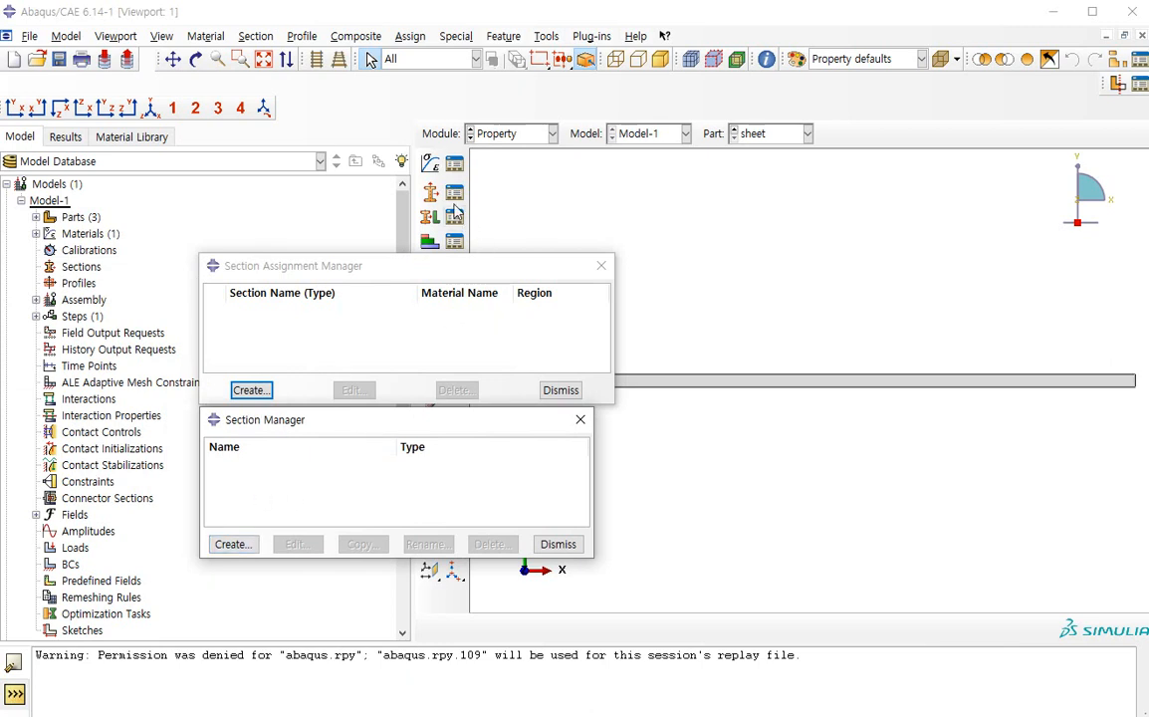
click(233, 543)
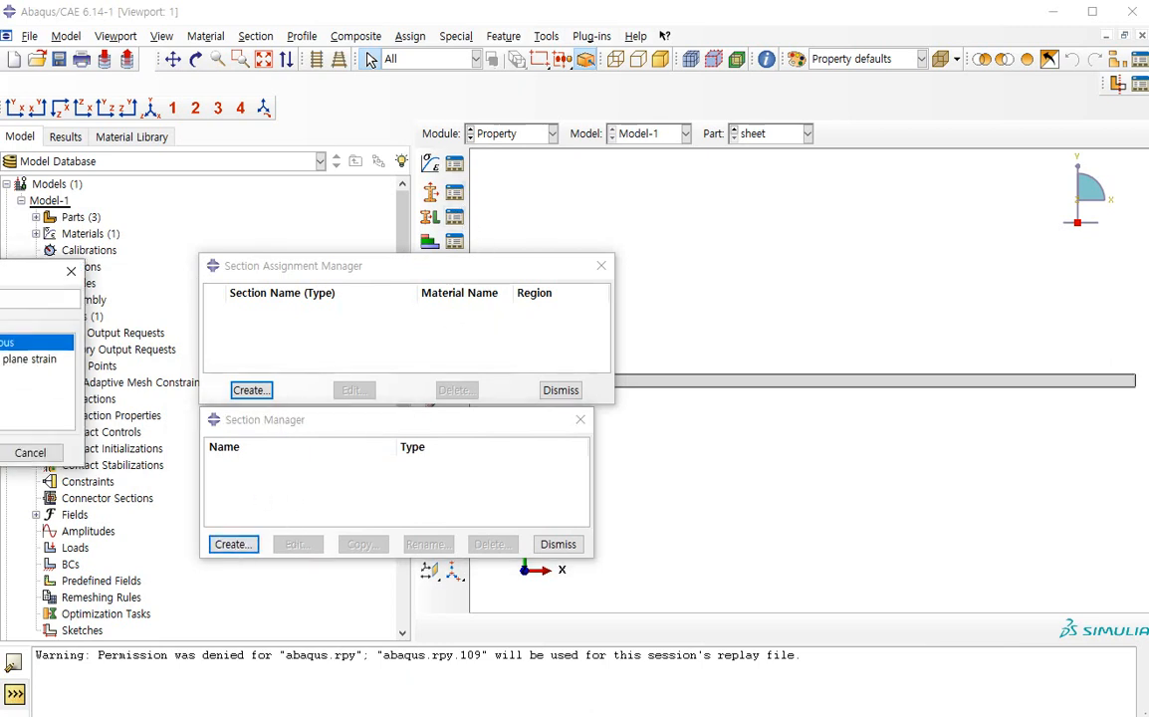
drag(647, 449, 718, 451)
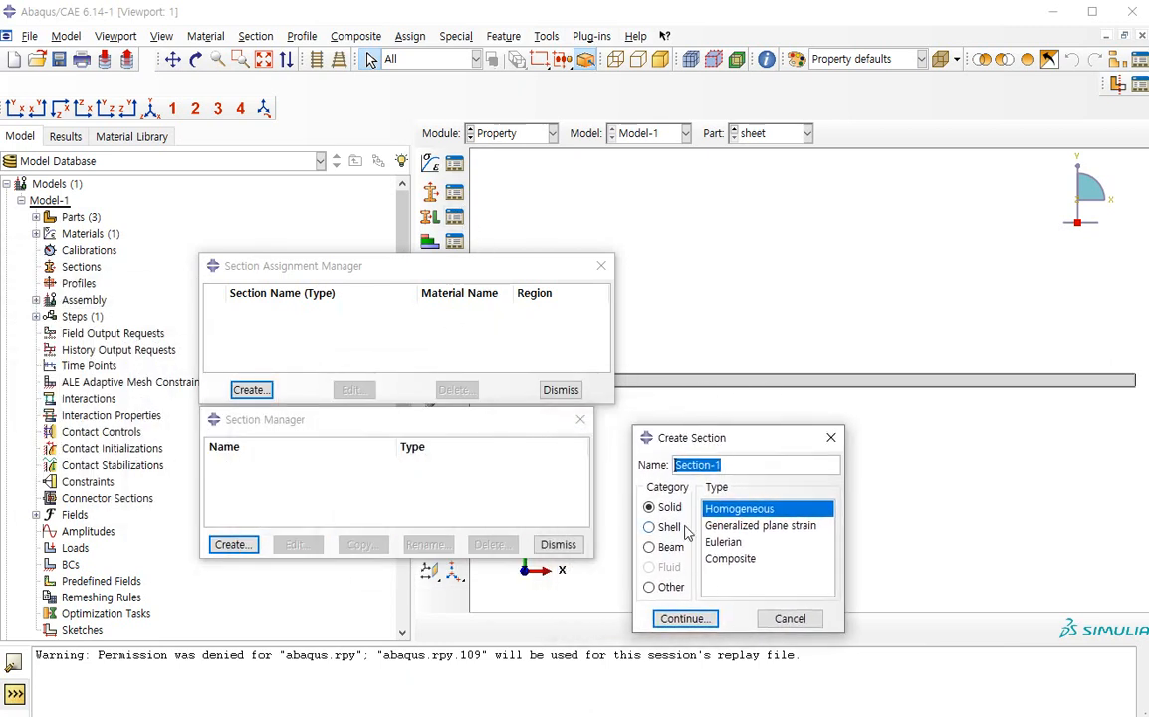
click(687, 619)
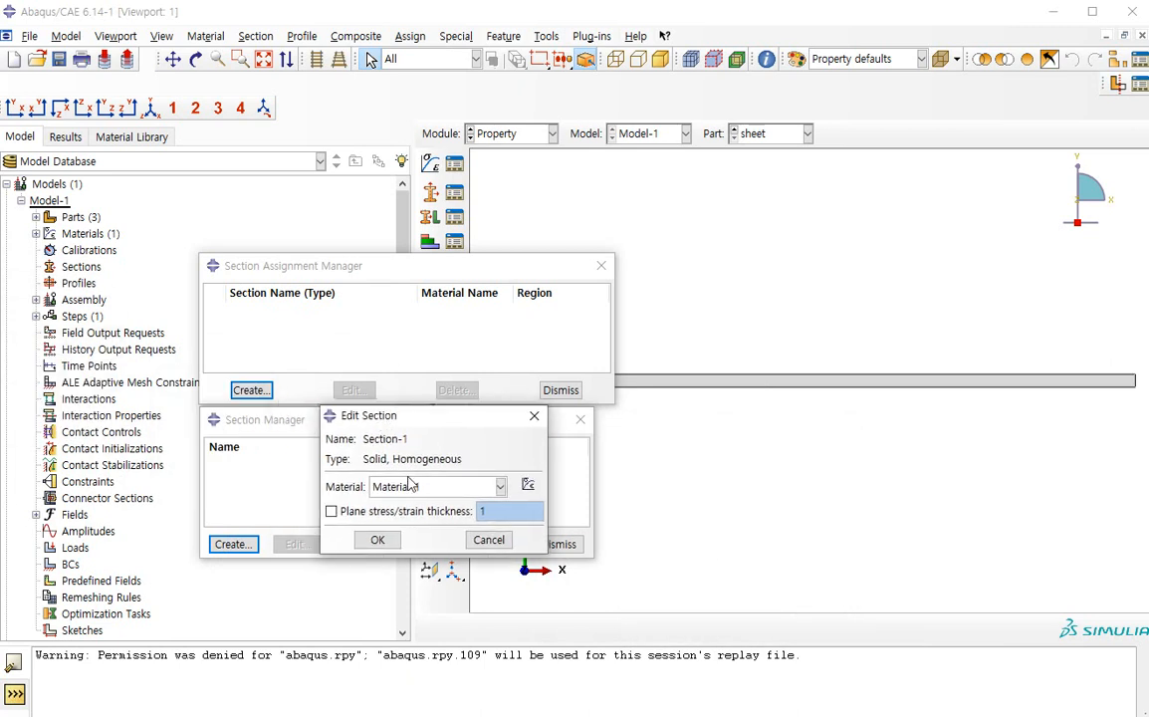
click(378, 539)
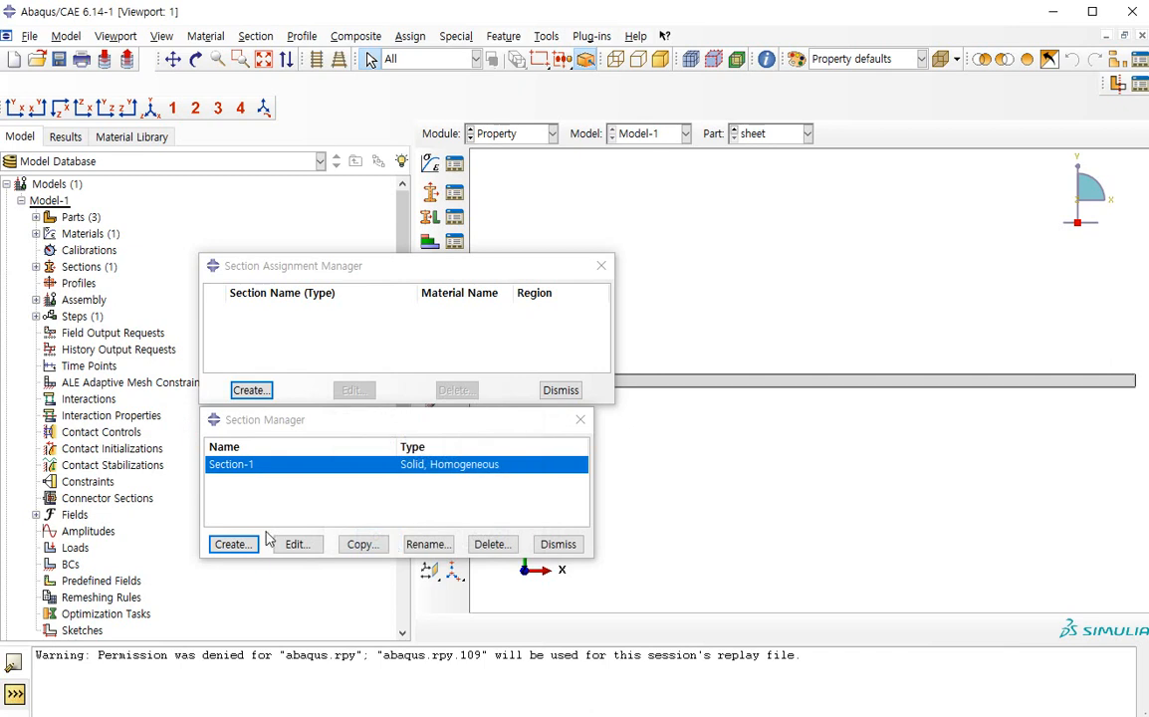
click(557, 543)
Assign Section-1 to the whole sheet region, creating the set Set-1 for it
click(252, 390)
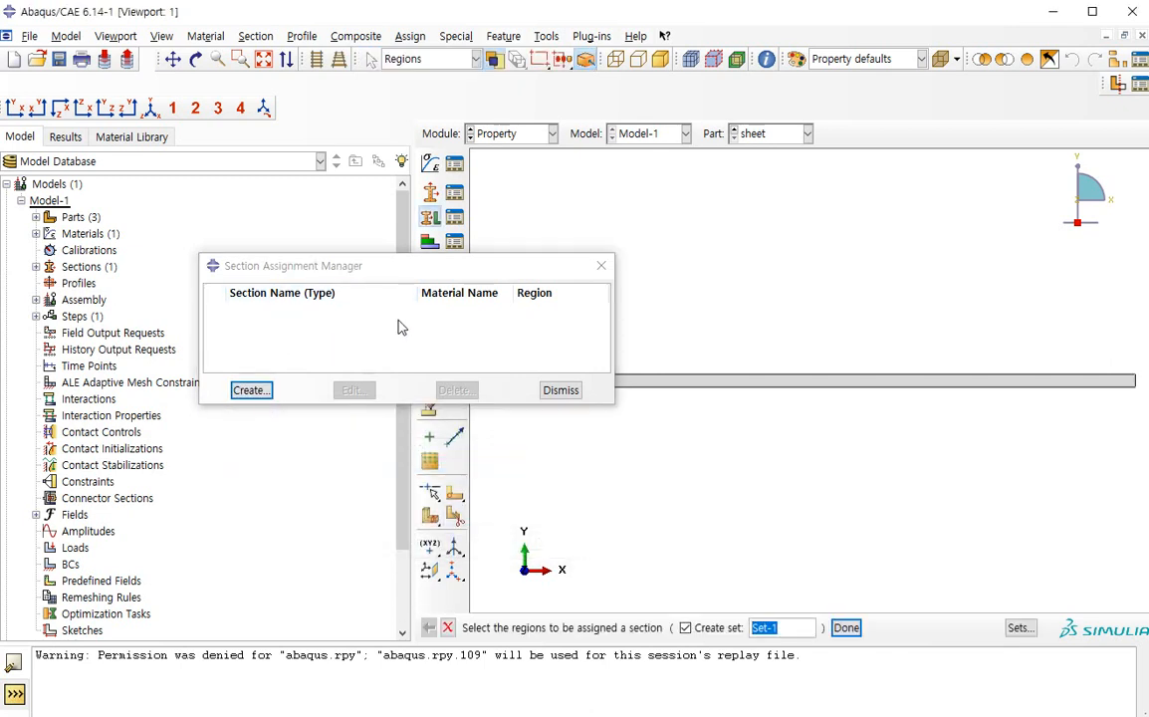
click(810, 388)
middle_click(685, 426)
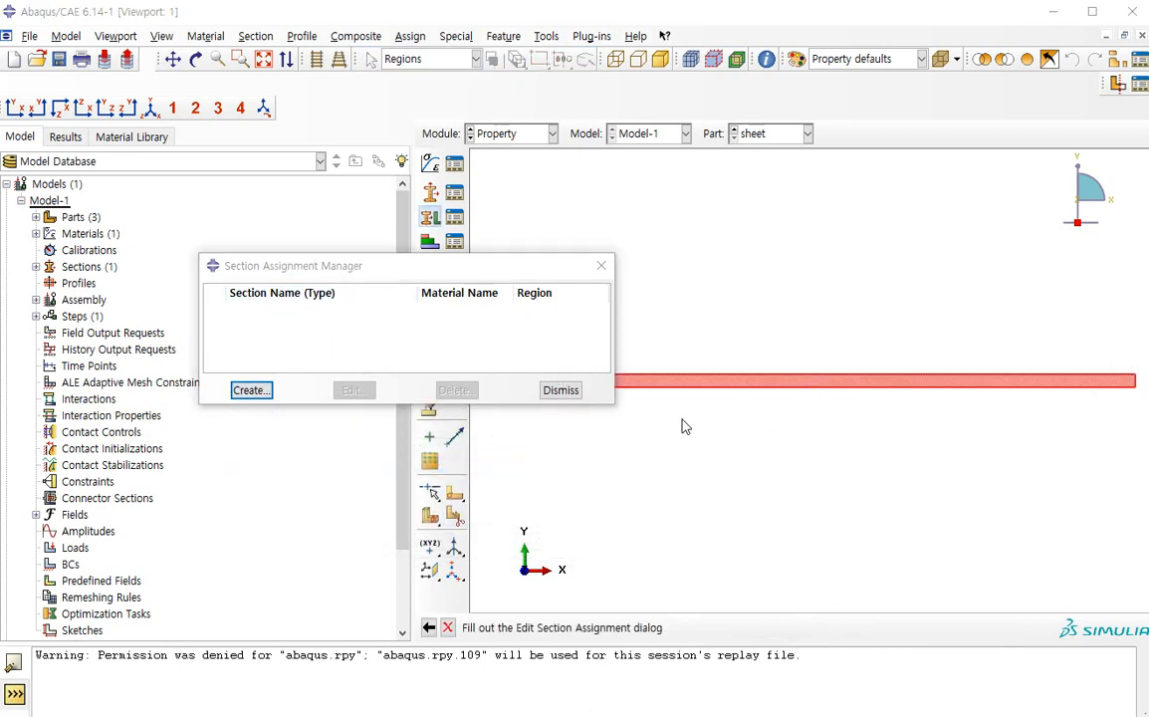
click(215, 559)
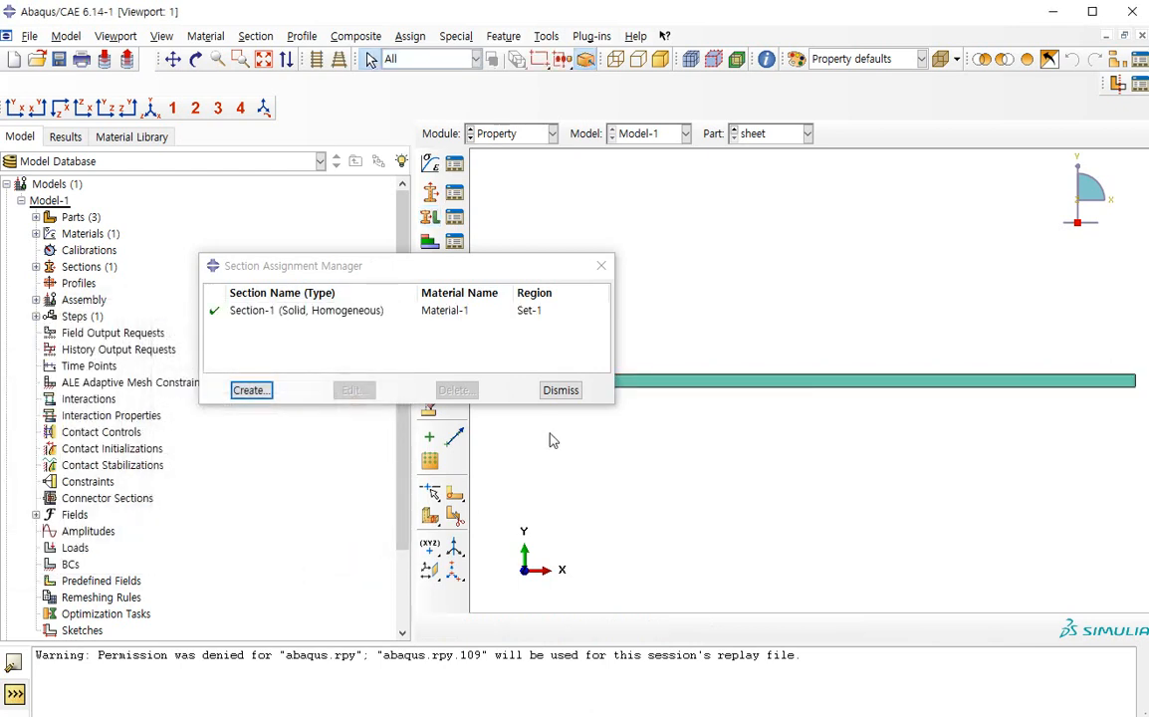
click(559, 391)
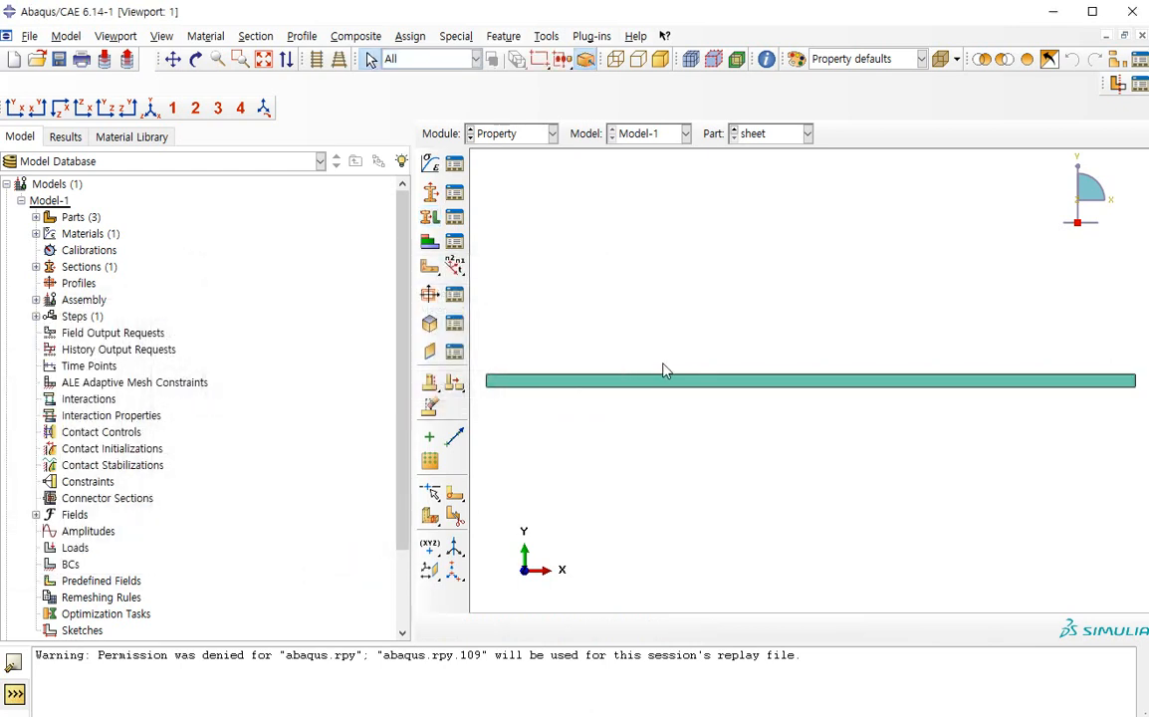
In the Assembly module, create dependent instances of the sheet and the punch
click(518, 134)
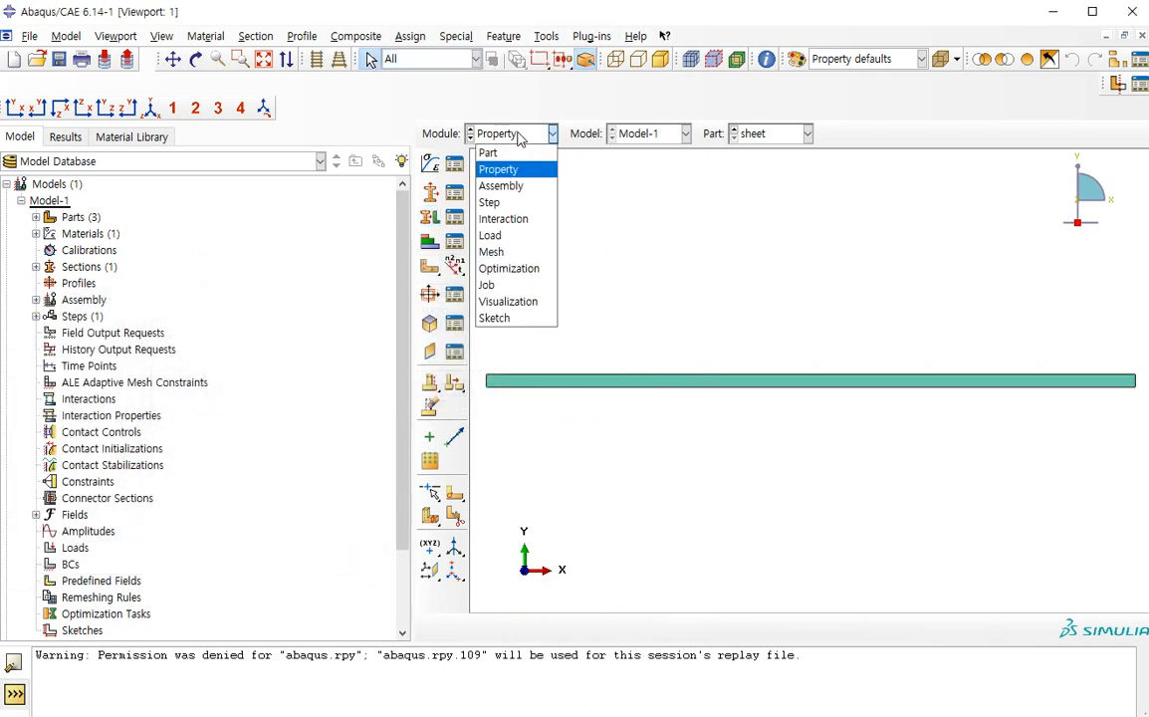
click(529, 195)
click(526, 134)
click(502, 169)
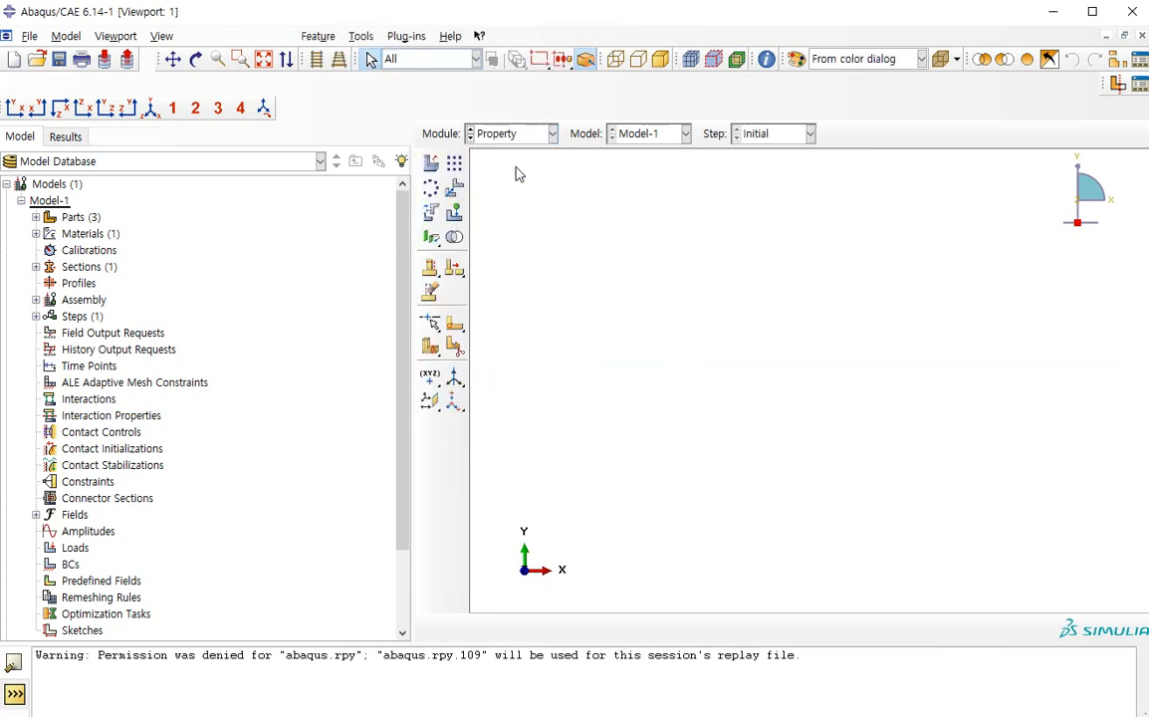
click(527, 135)
click(525, 187)
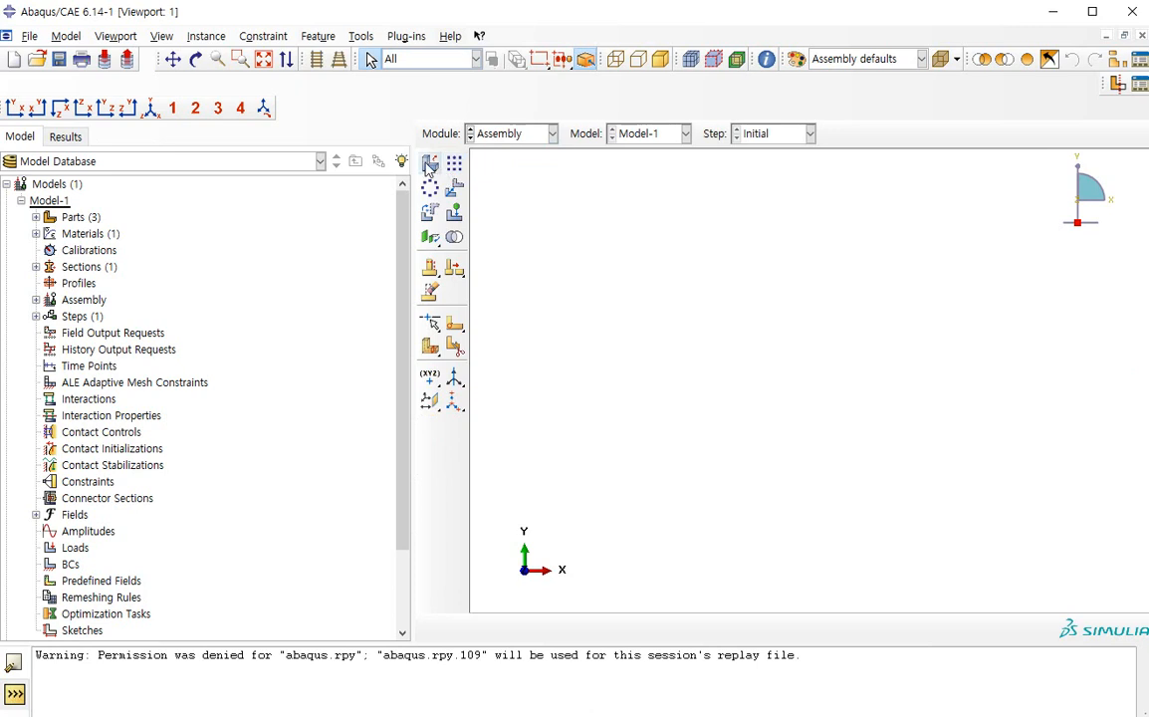
click(430, 163)
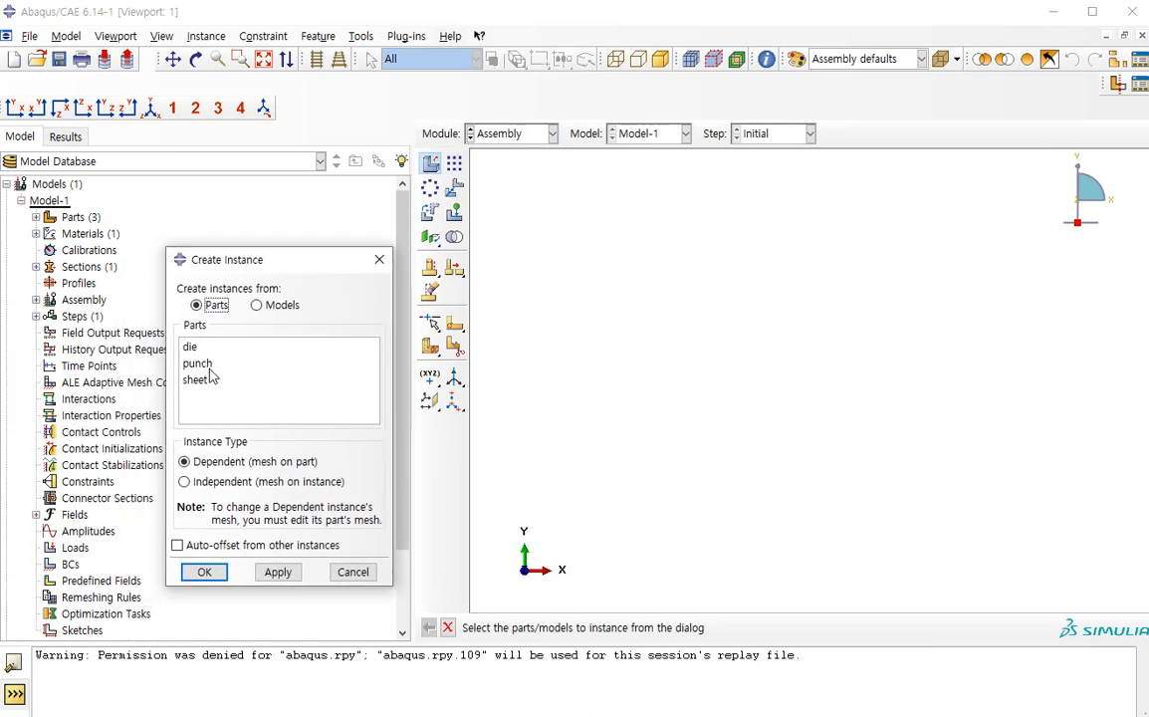
click(209, 375)
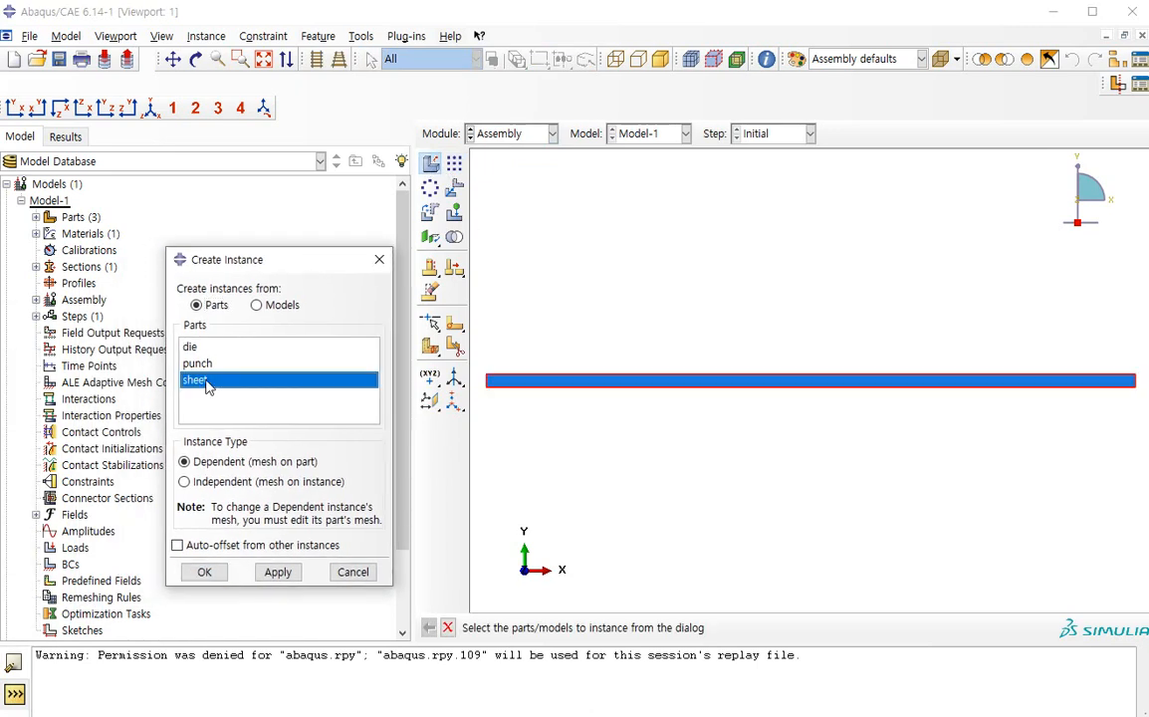
scroll(729, 344, down, 2)
middle_click(730, 345)
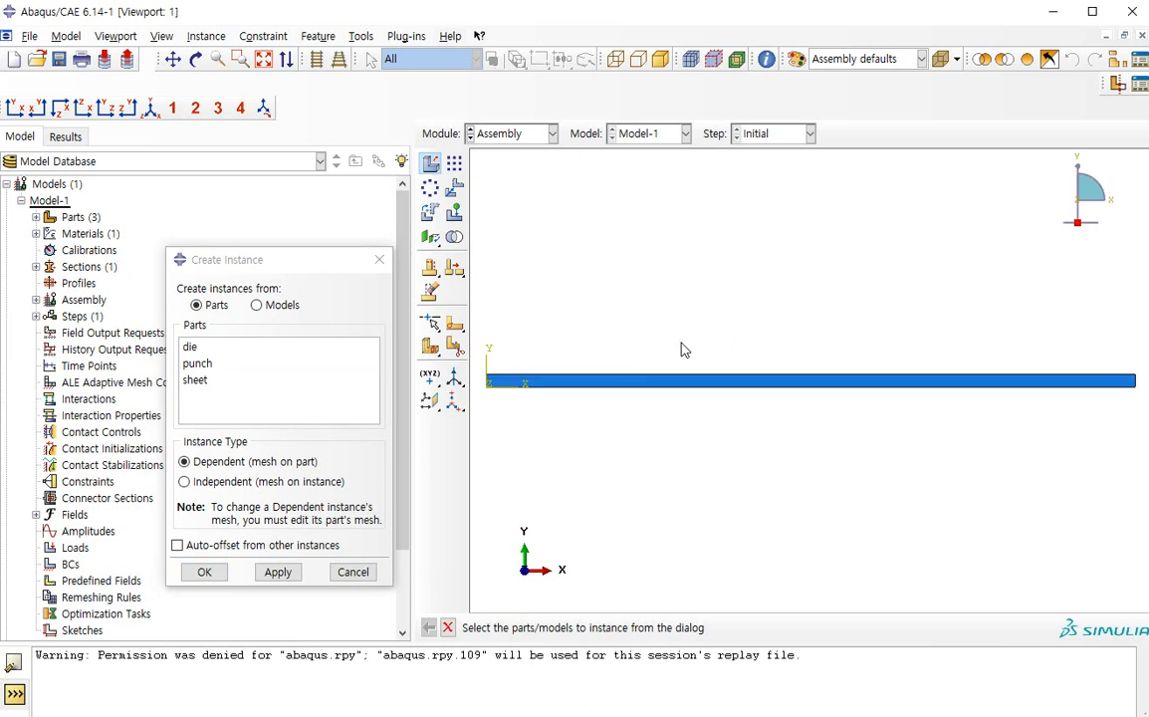
click(212, 364)
middle_click(734, 384)
Translate the punch instance from the lowest point of its rounded tip to the sheet's upper-left corner
click(454, 187)
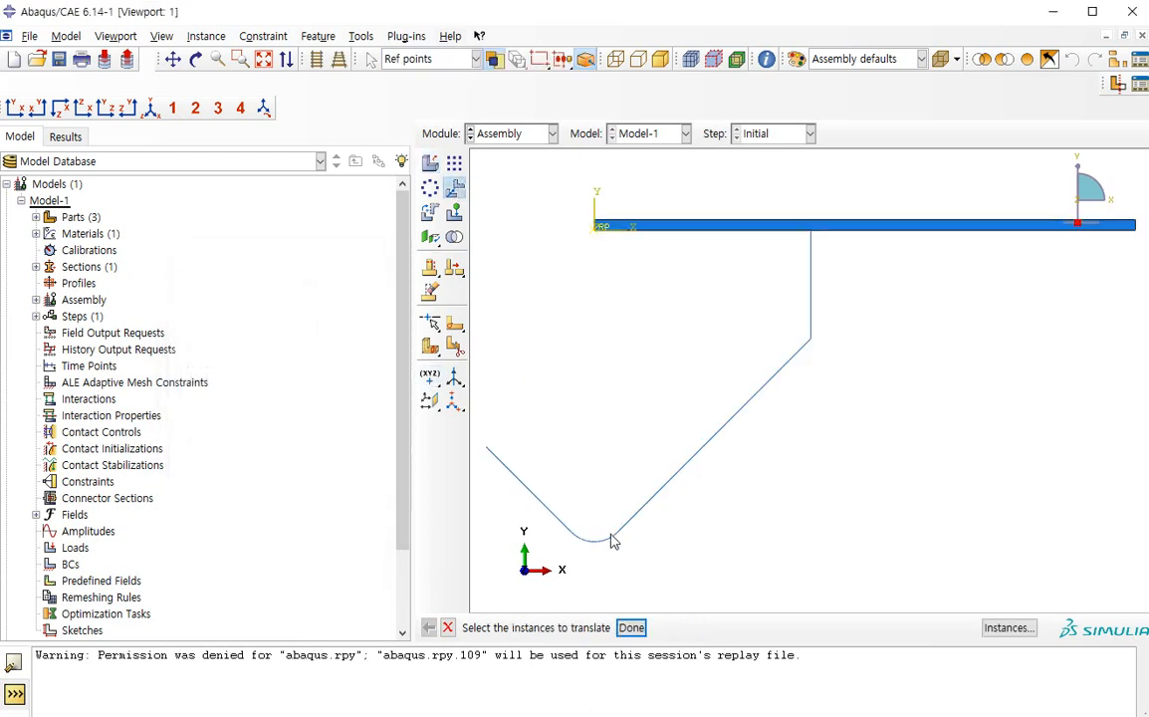
click(605, 540)
middle_click(602, 549)
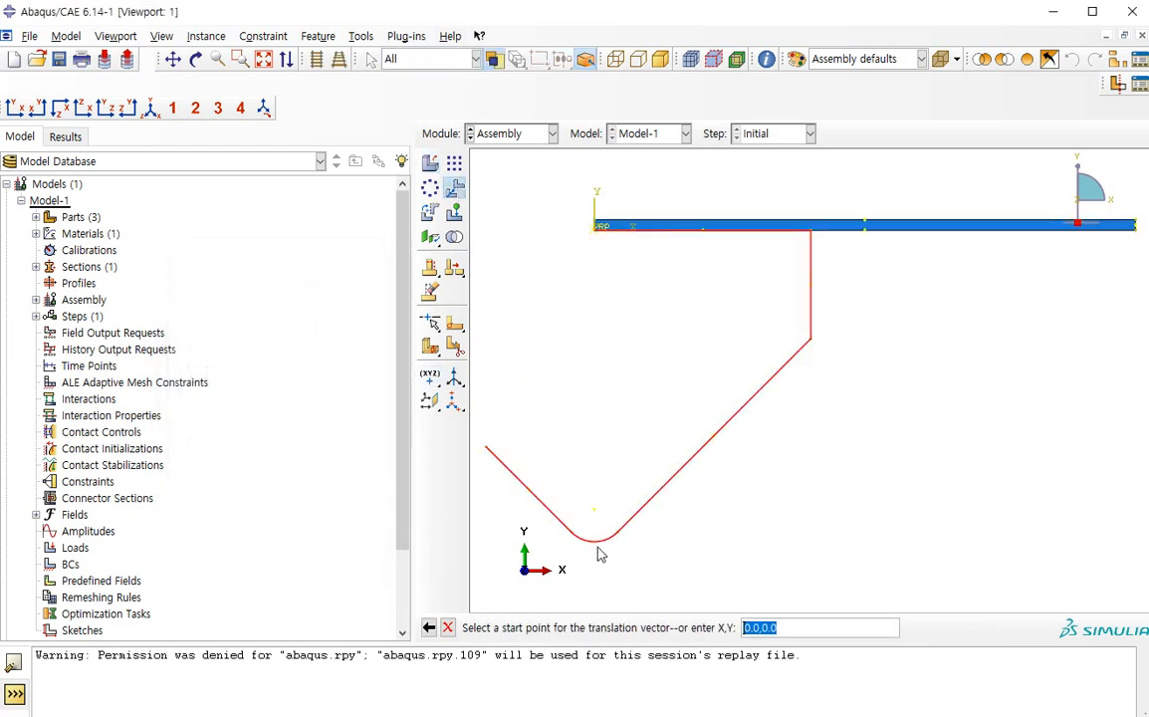
click(595, 542)
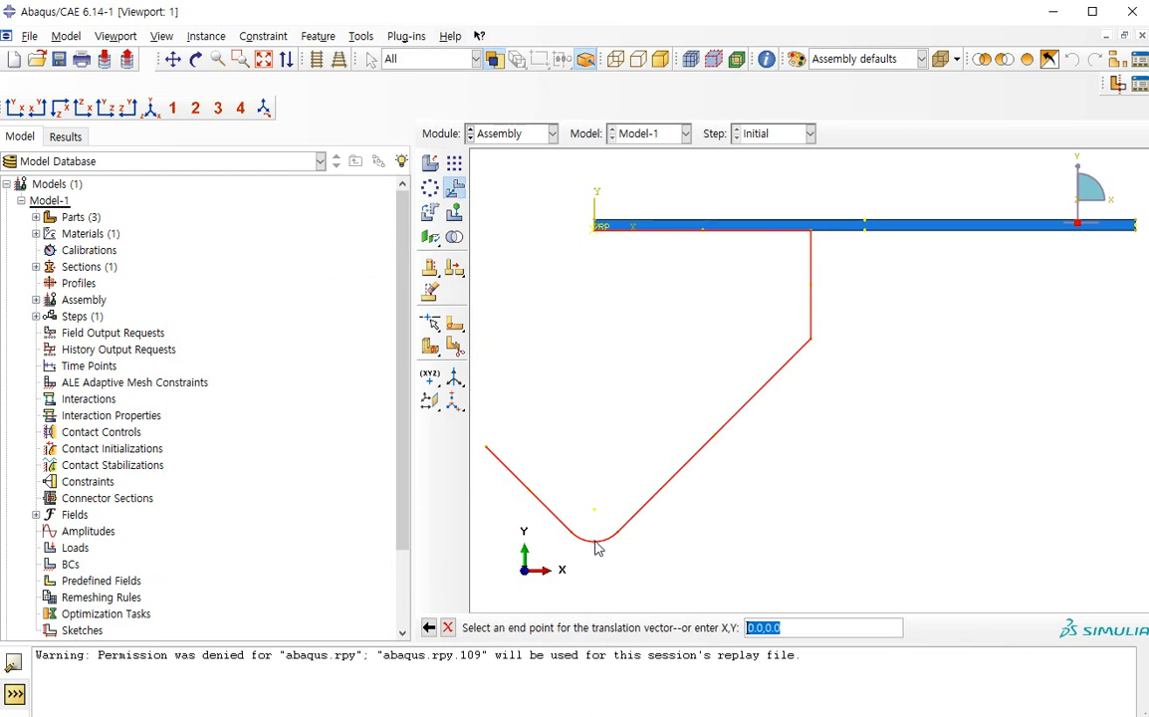
click(596, 225)
middle_click(606, 396)
scroll(607, 393, down, 5)
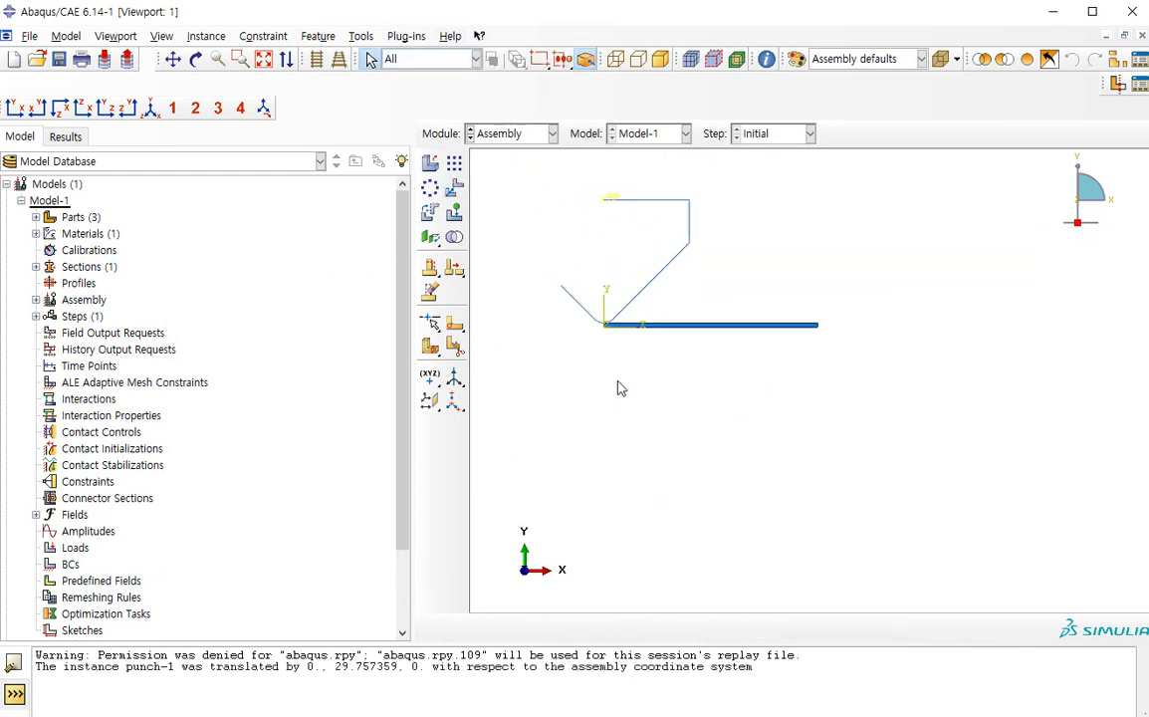
Add a dependent die instance and translate it from its upper-right corner to the sheet's lower-right corner
click(429, 162)
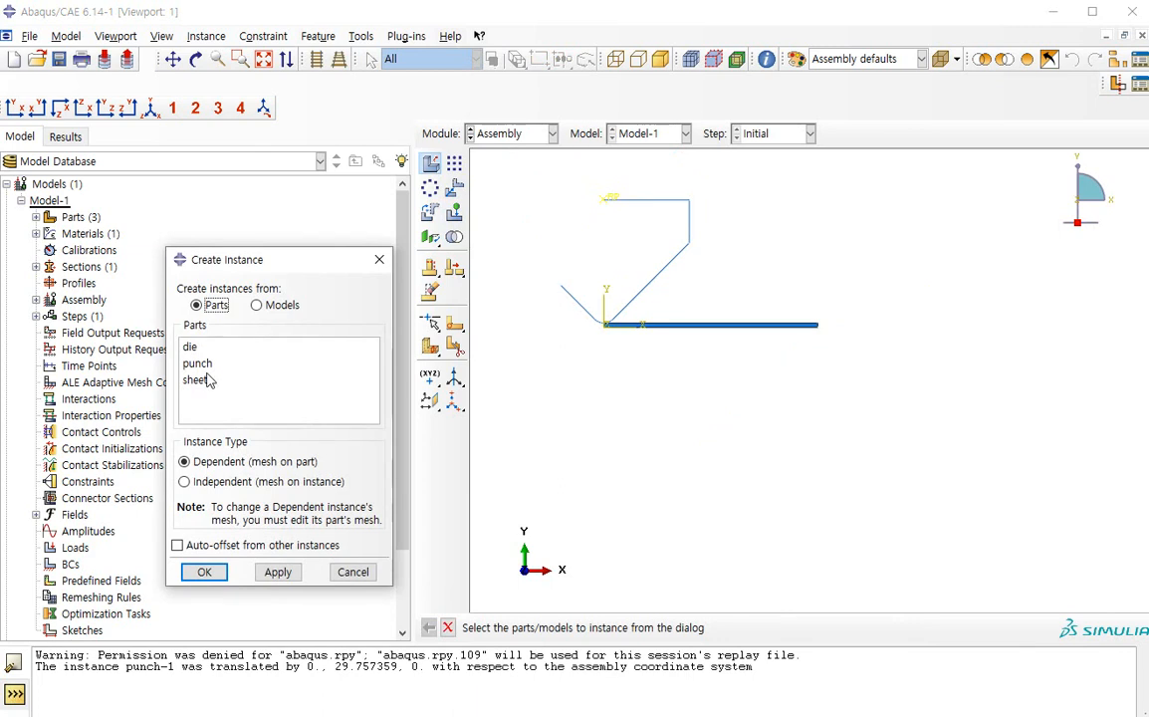
click(454, 188)
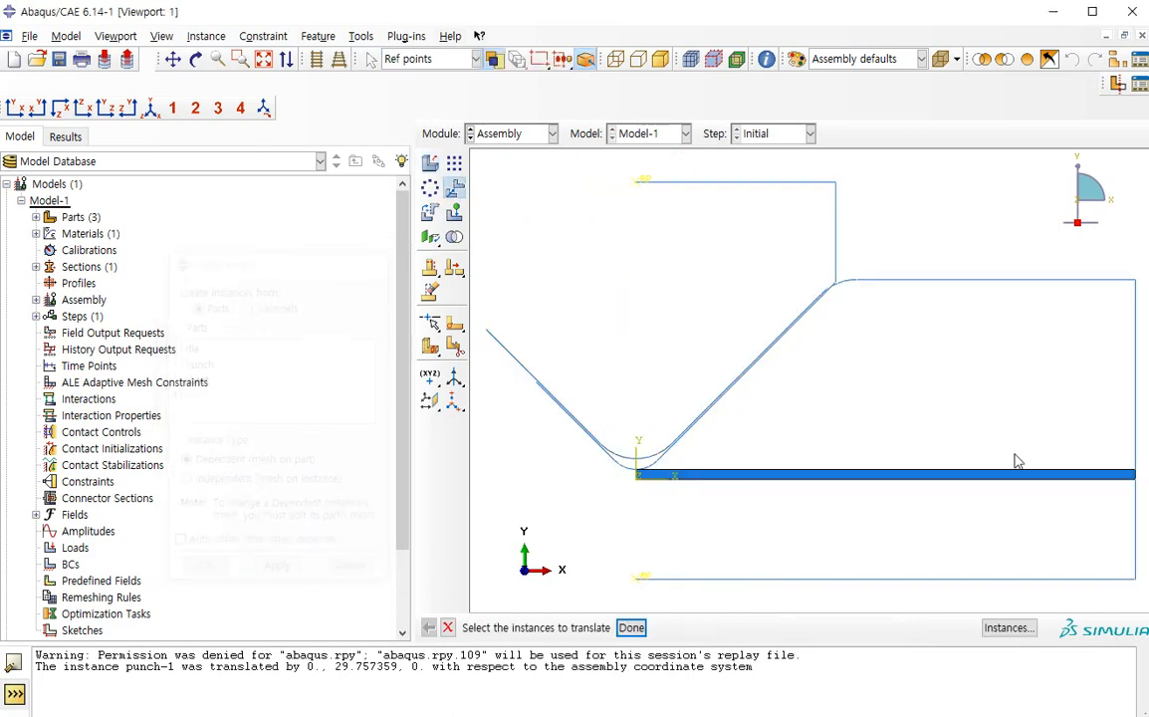
middle_click(1135, 306)
click(1135, 279)
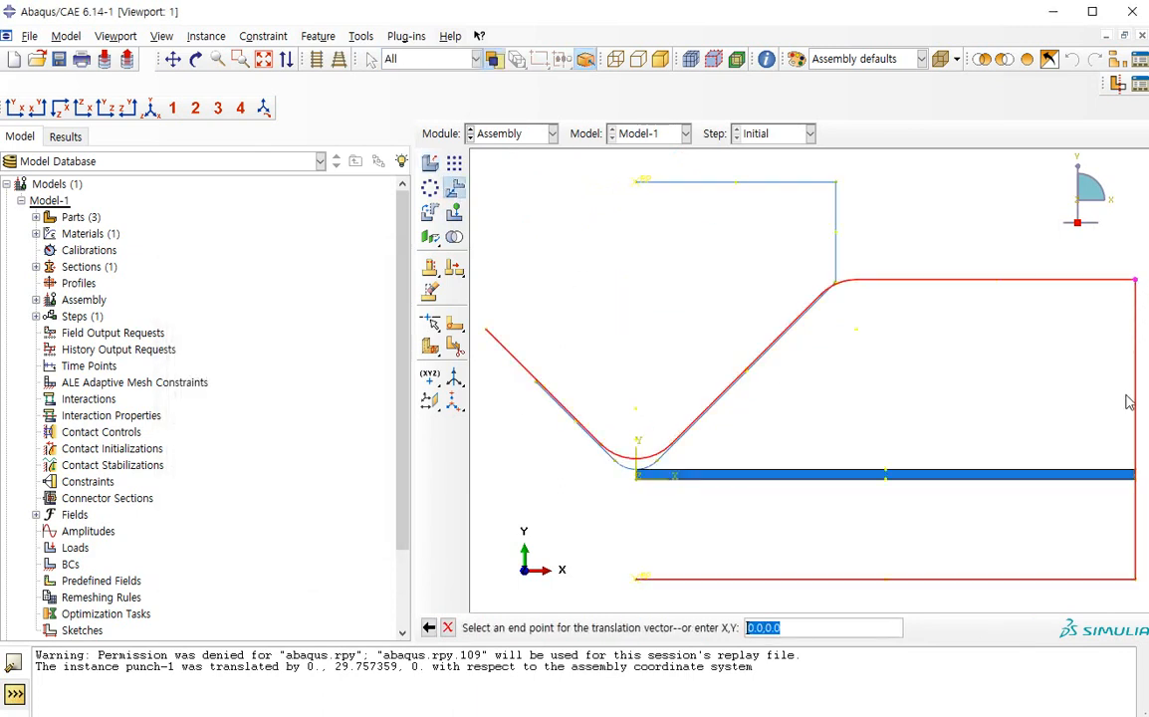
click(1135, 475)
middle_click(1015, 388)
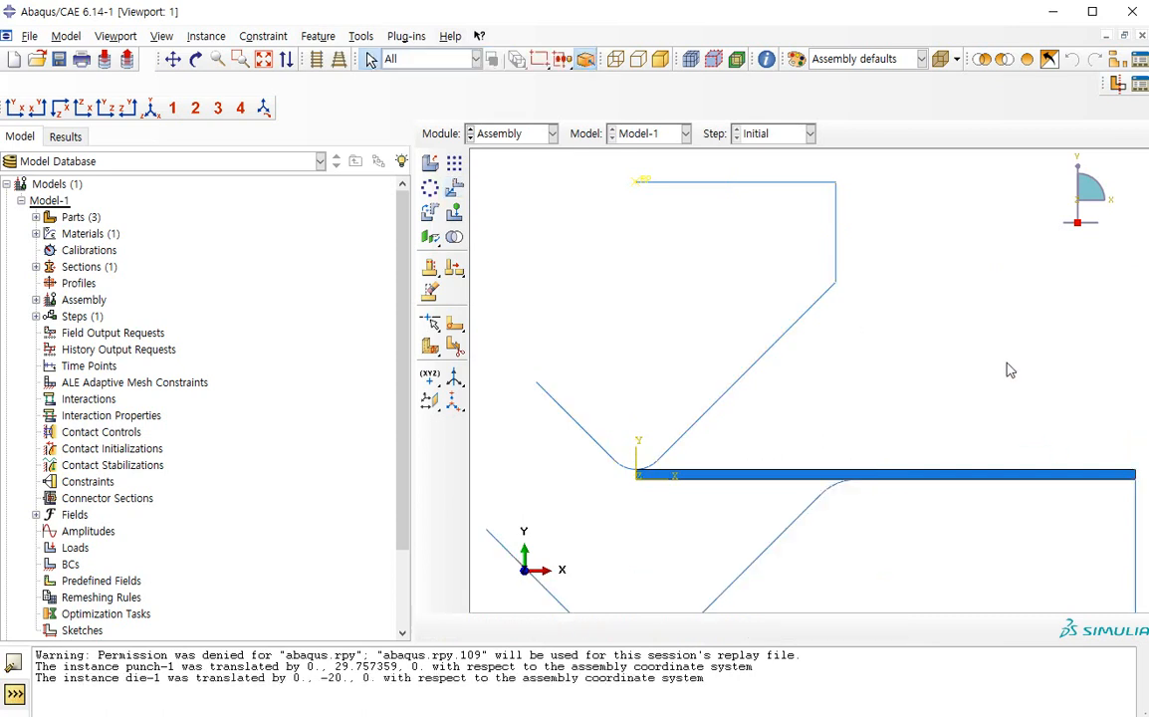
scroll(930, 378, down, 3)
scroll(920, 386, down, 1)
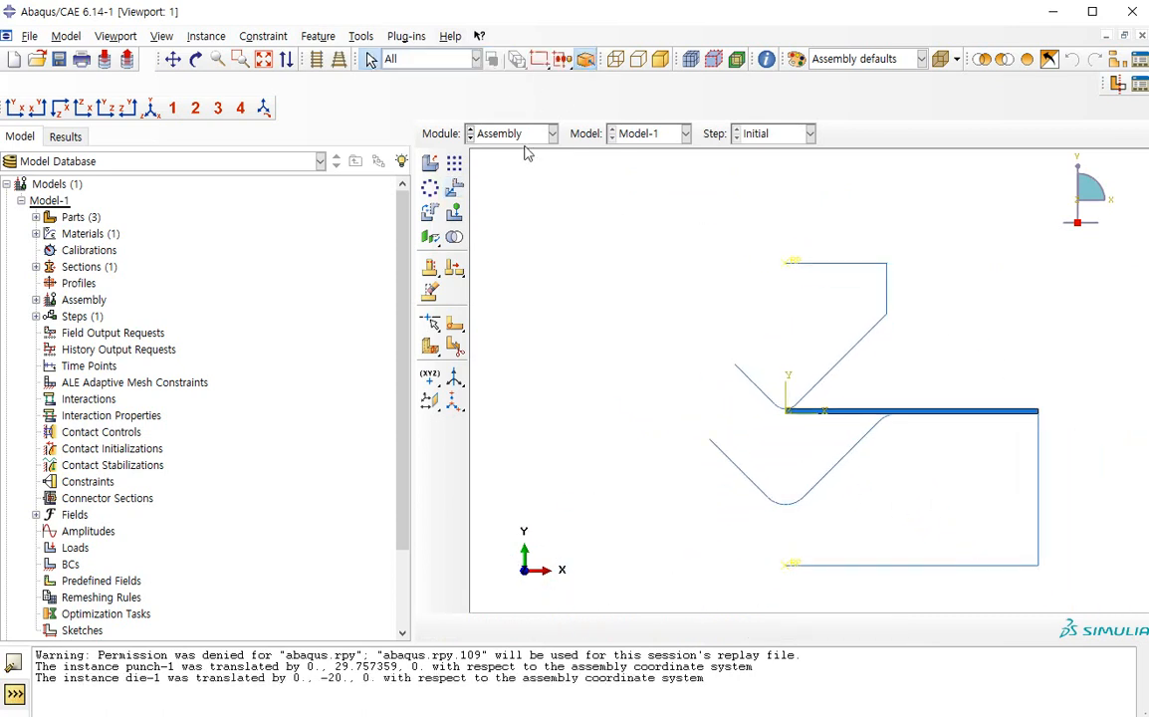
Measure the distance from the sheet's lower-left corner to the lowest point of the die groove
click(480, 130)
click(616, 257)
click(361, 36)
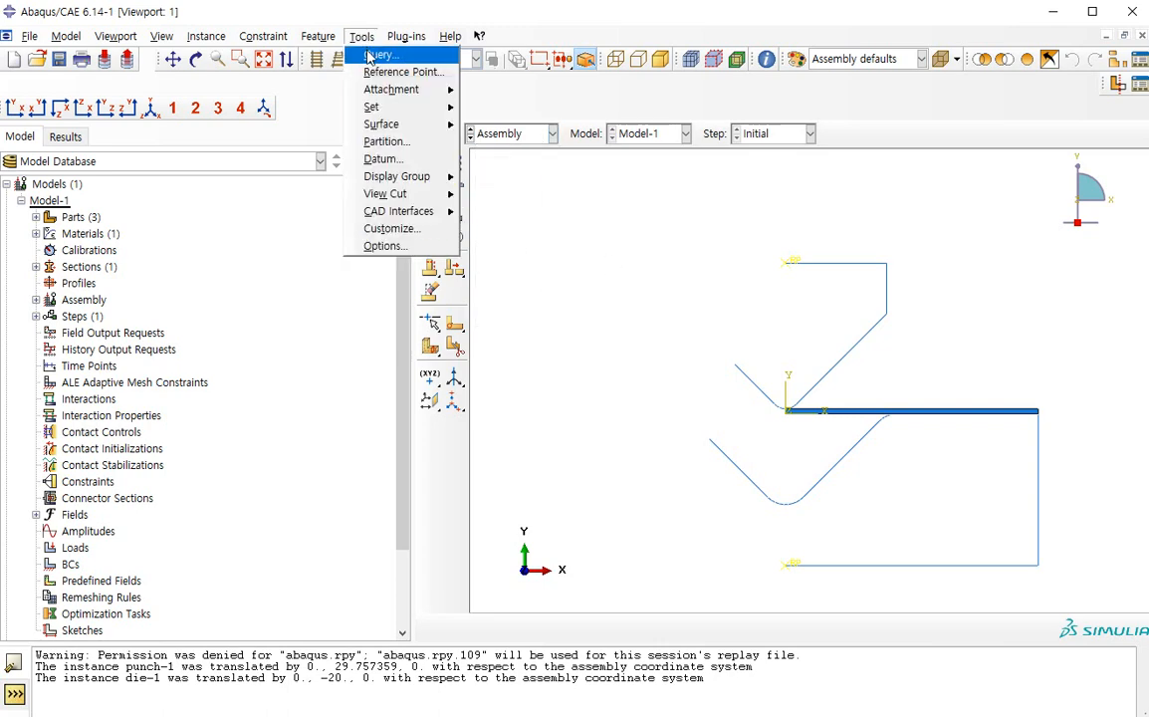
click(371, 51)
drag(34, 221, 293, 264)
click(251, 324)
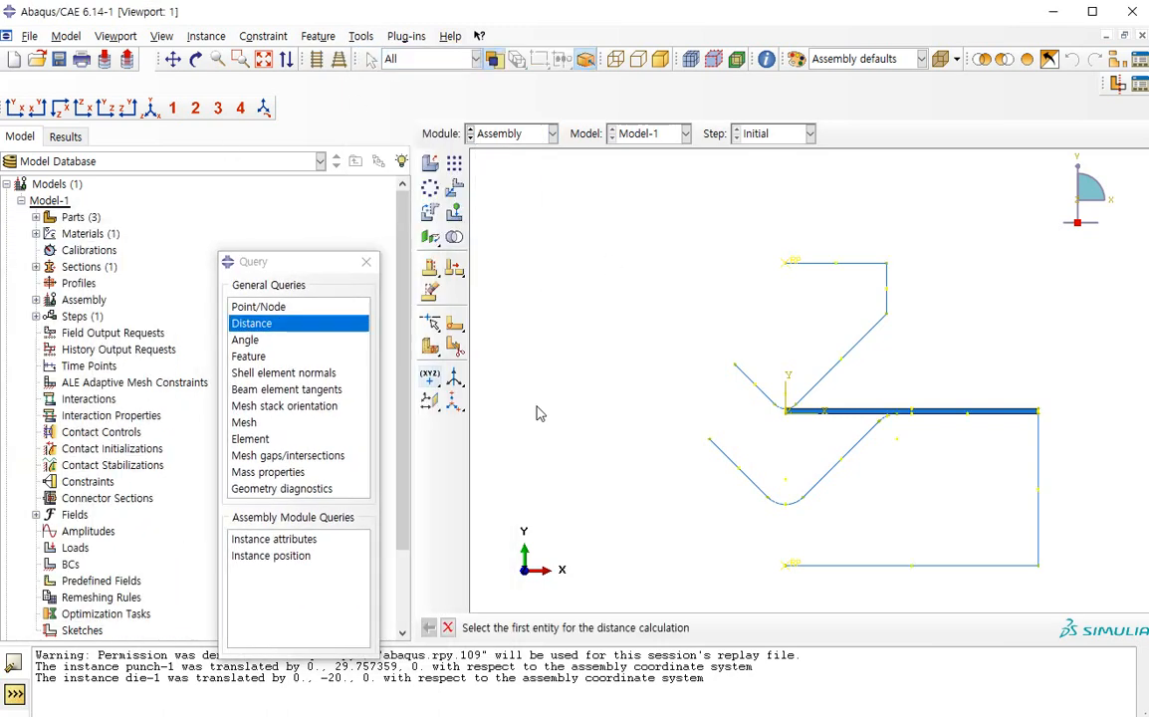
click(788, 422)
click(787, 508)
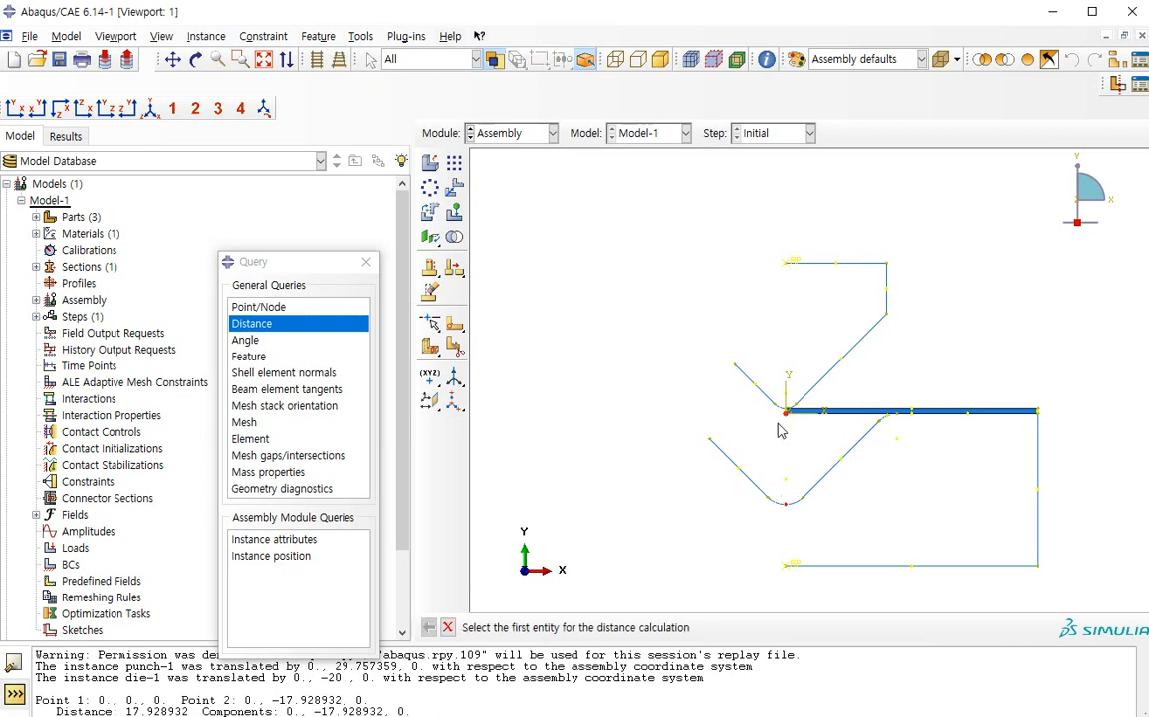
click(366, 262)
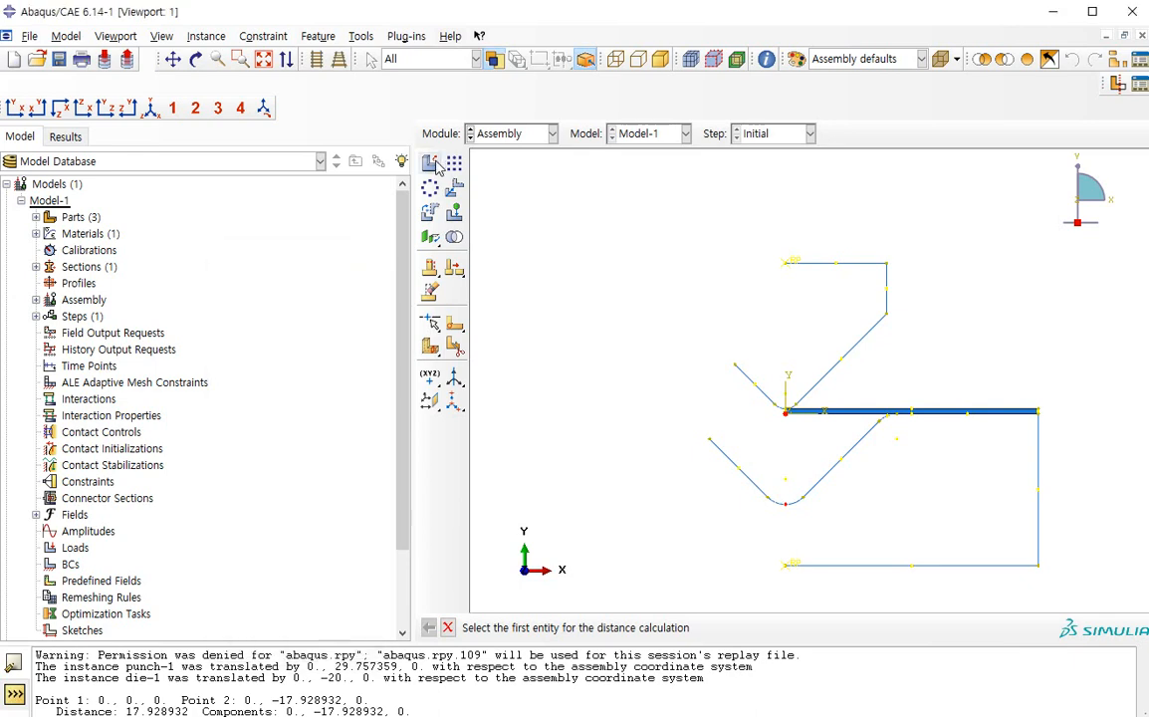
click(430, 162)
click(378, 258)
click(454, 187)
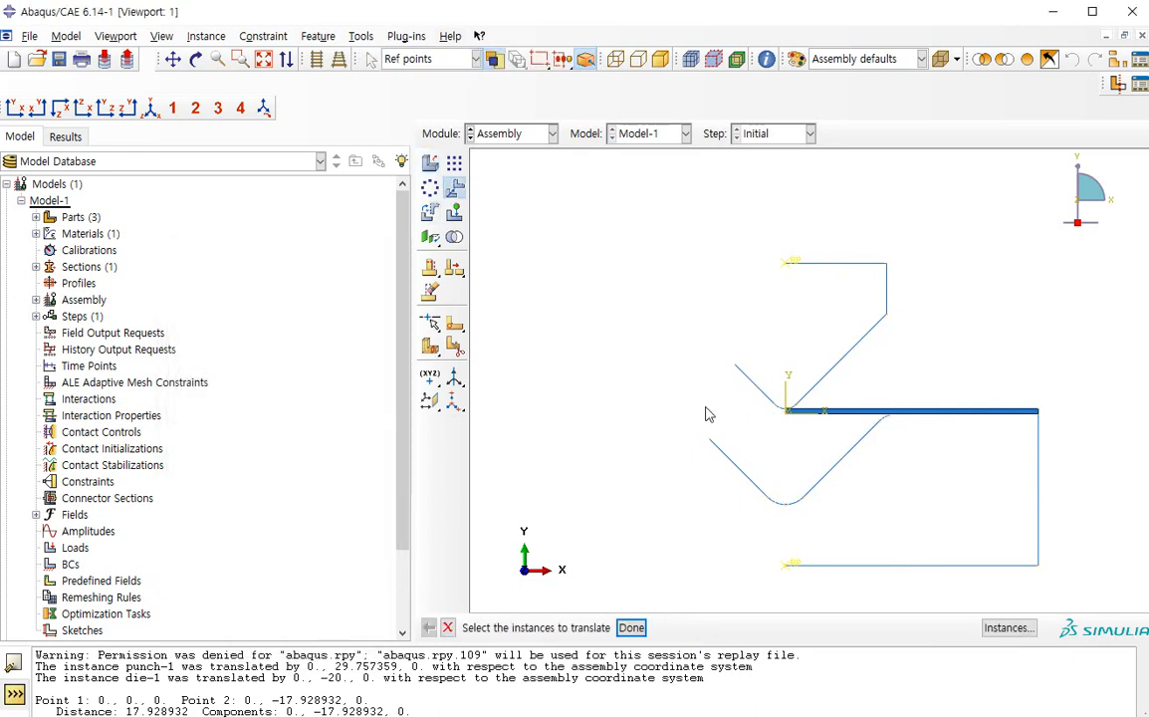
click(429, 212)
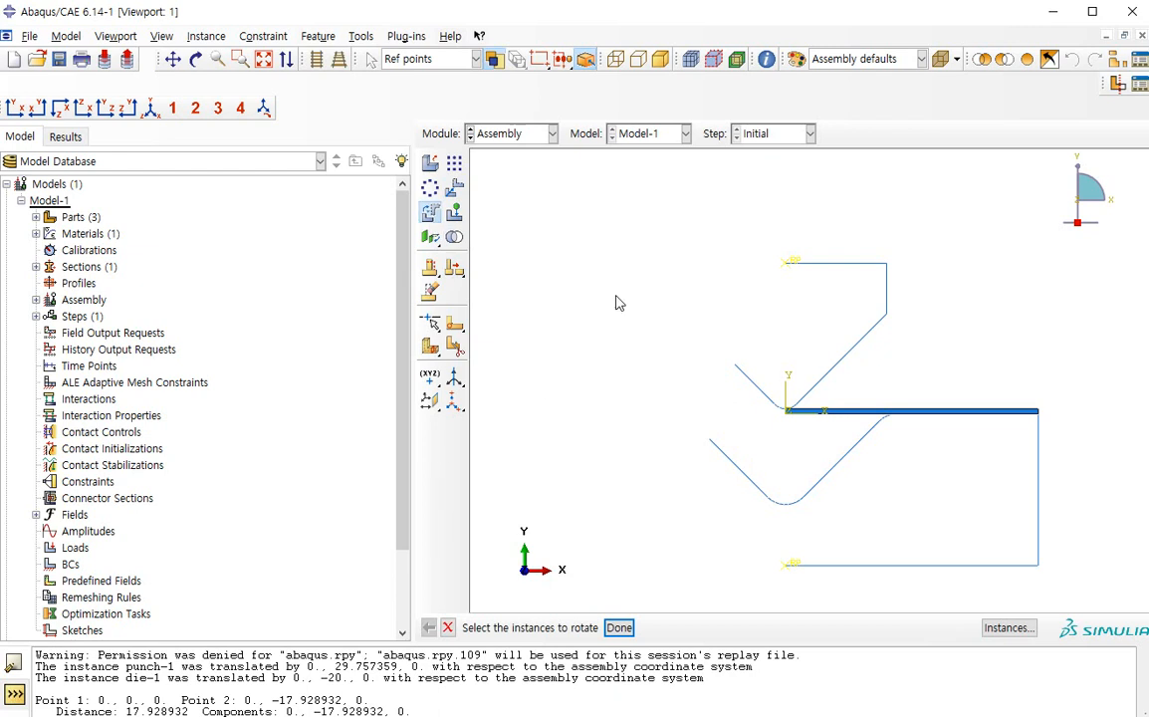
click(429, 291)
key(Escape)
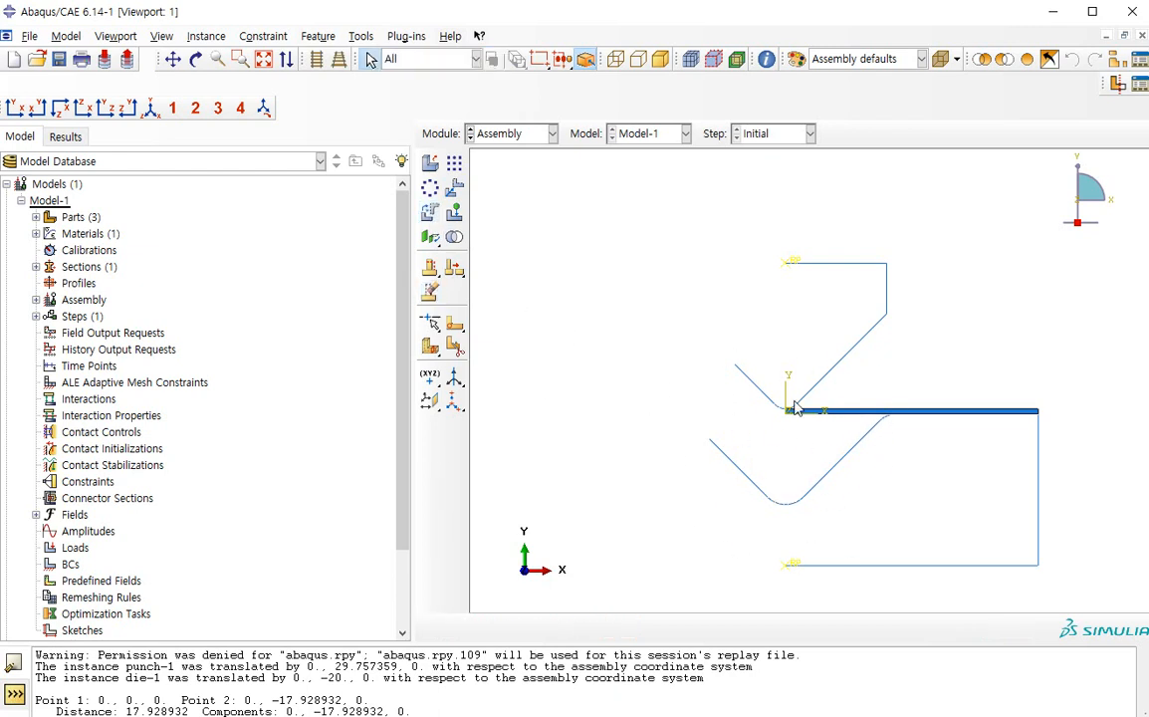
In the Step module, create a Static, General step after the Initial step
click(511, 133)
click(485, 202)
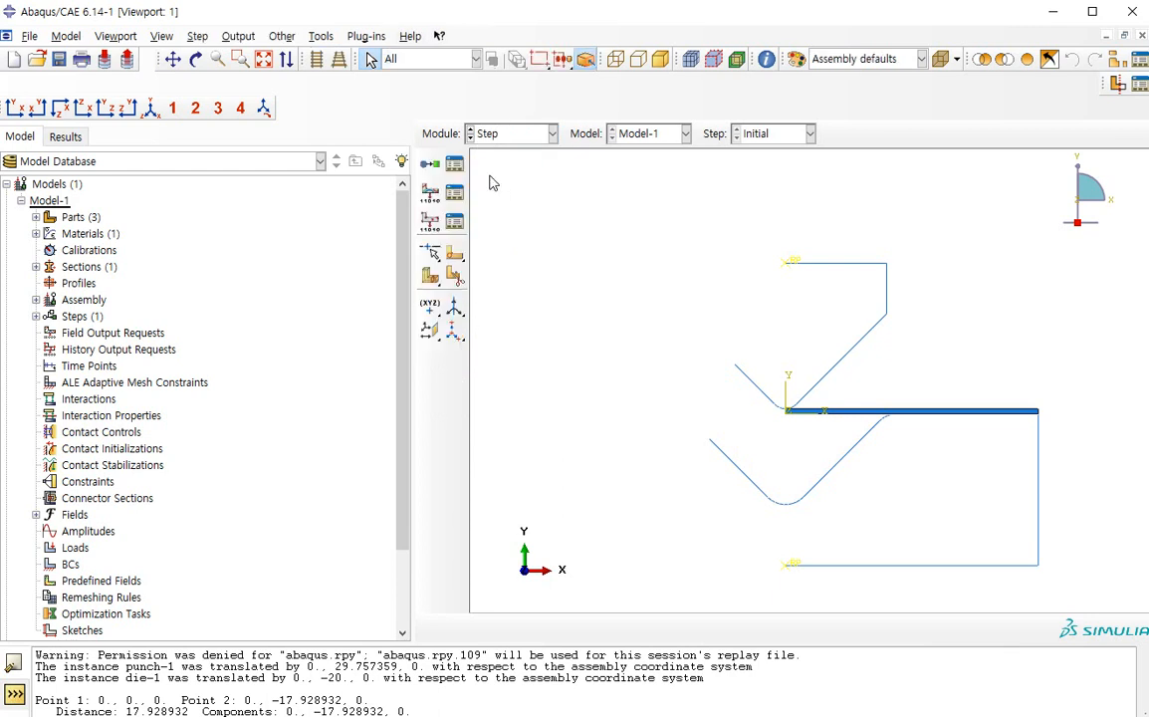
click(454, 164)
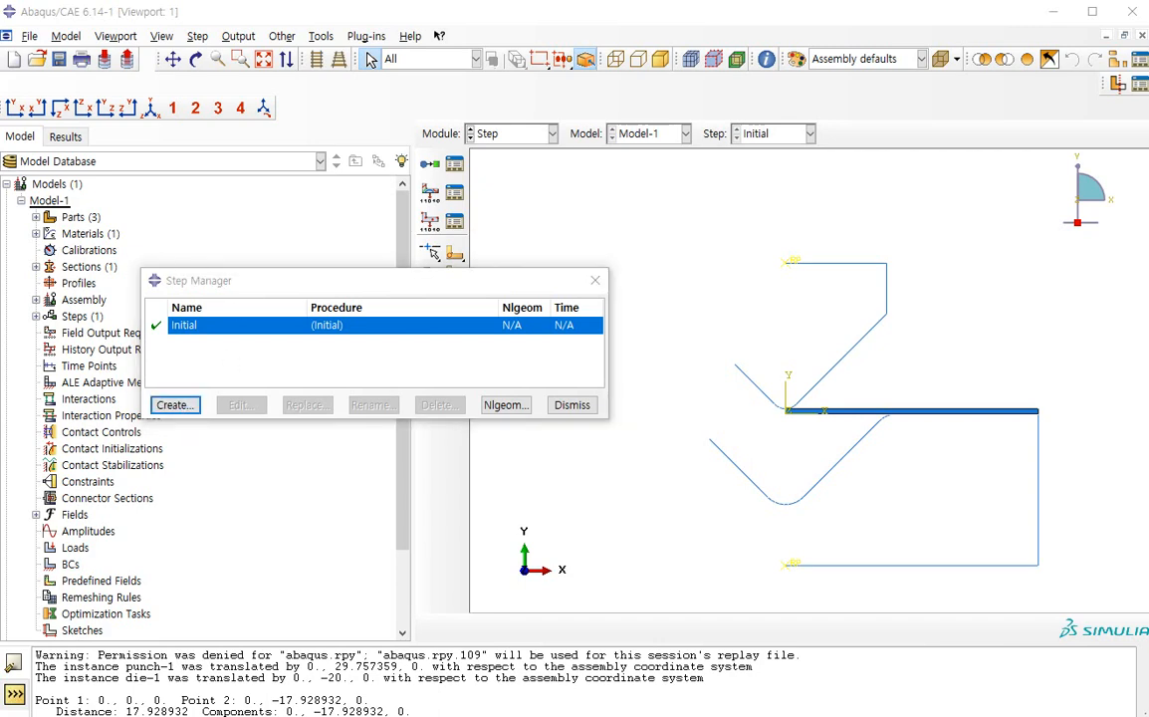
click(178, 405)
scroll(431, 563, up, 2)
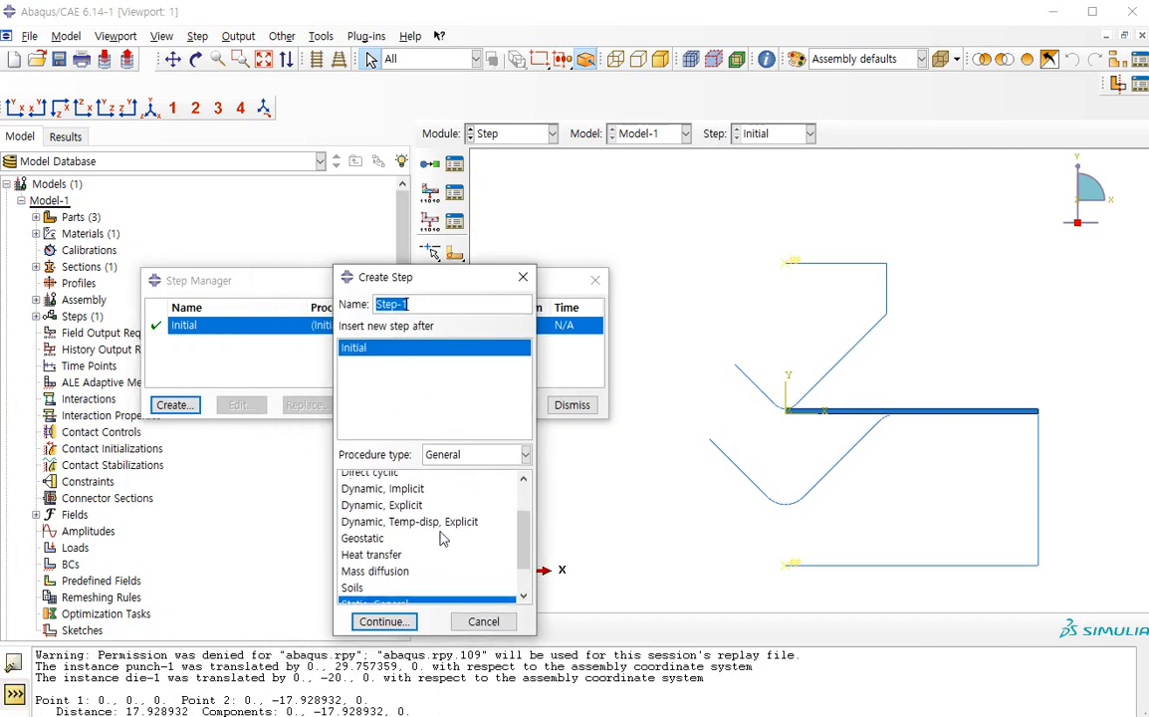
scroll(428, 568, down, 3)
scroll(465, 565, up, 4)
scroll(453, 572, down, 2)
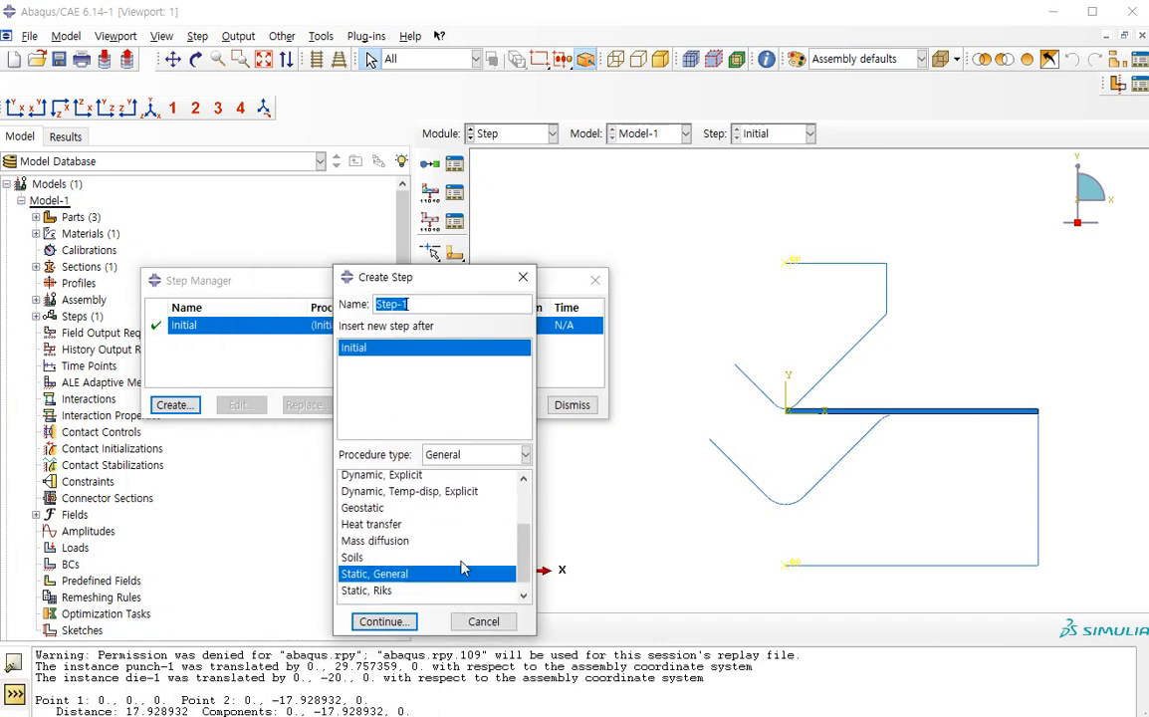
scroll(438, 575, up, 1)
scroll(418, 567, down, 2)
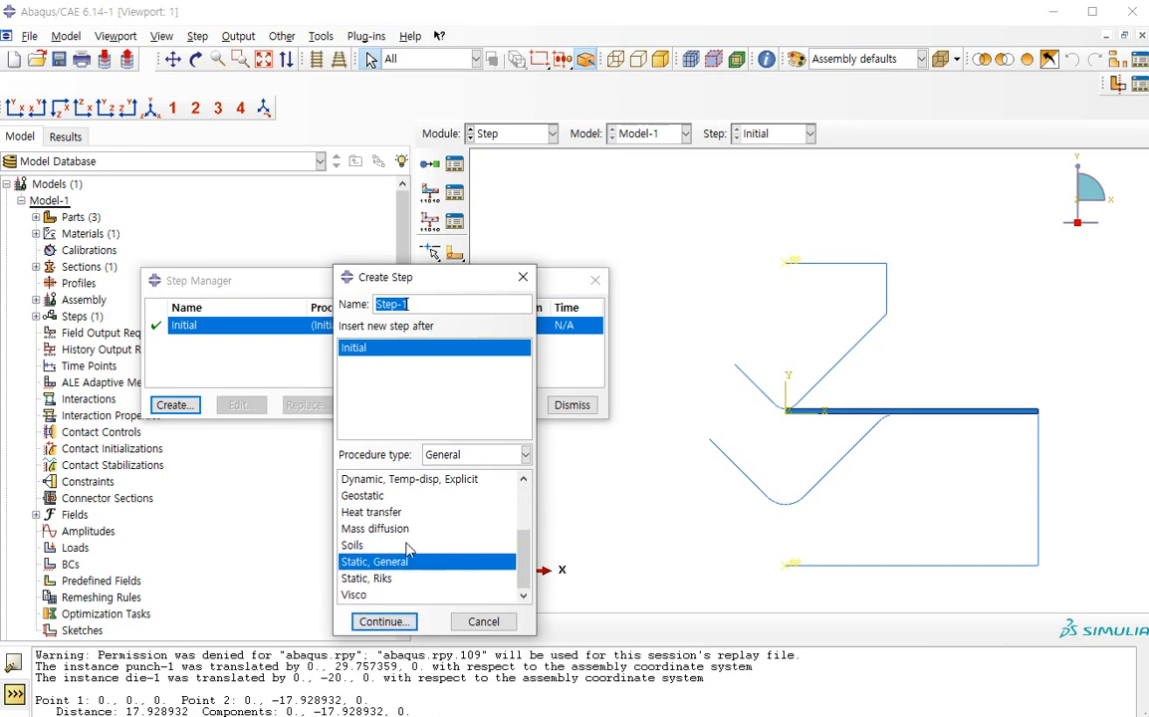
click(384, 621)
drag(22, 88, 487, 177)
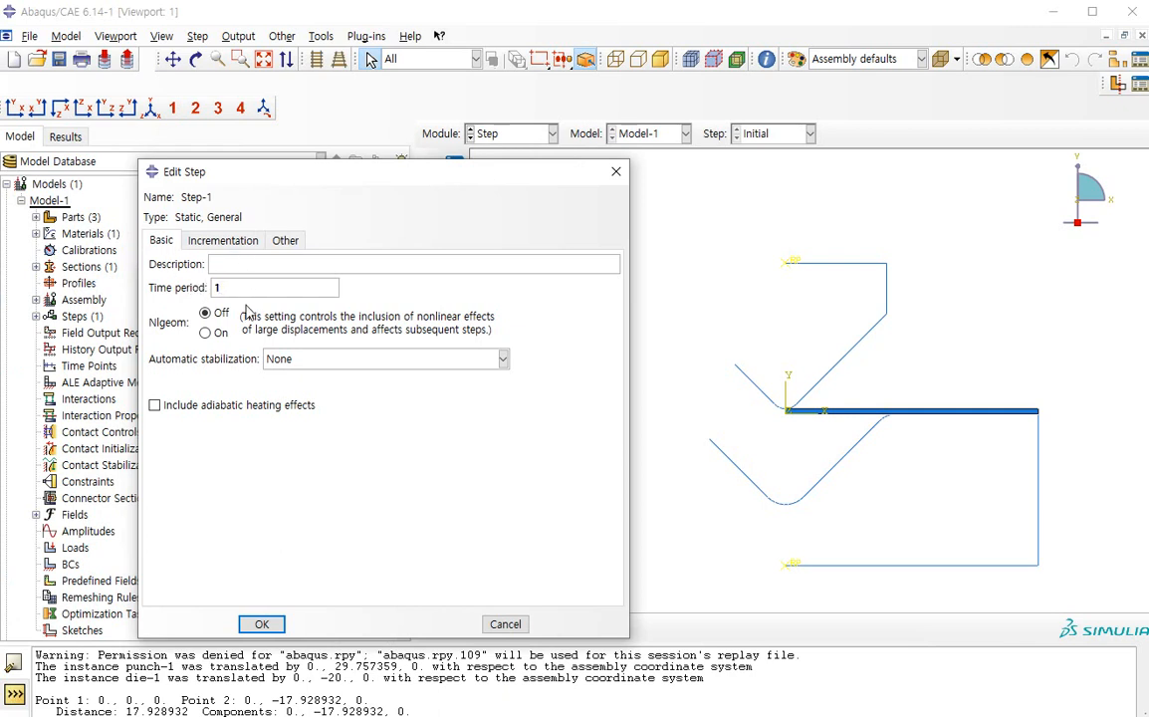
Turn Nlgeom on for the static step and set its time period to 16, without automatic stabilization
click(218, 330)
drag(237, 284, 187, 283)
click(348, 358)
click(314, 334)
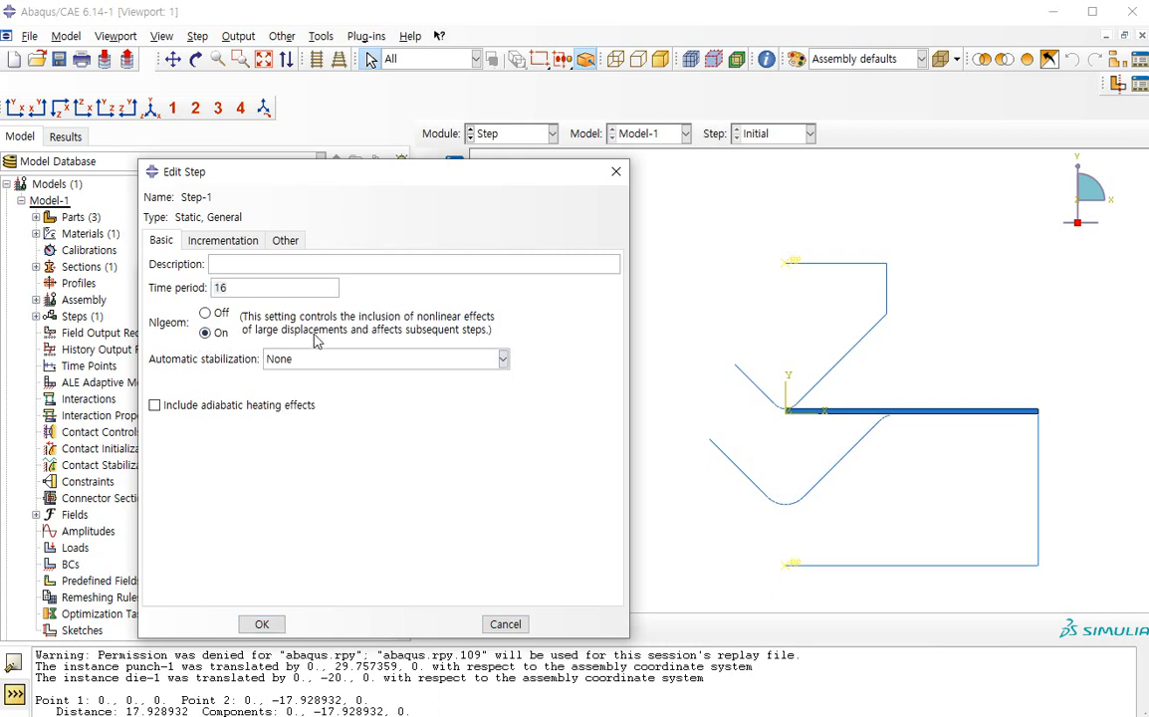
click(363, 359)
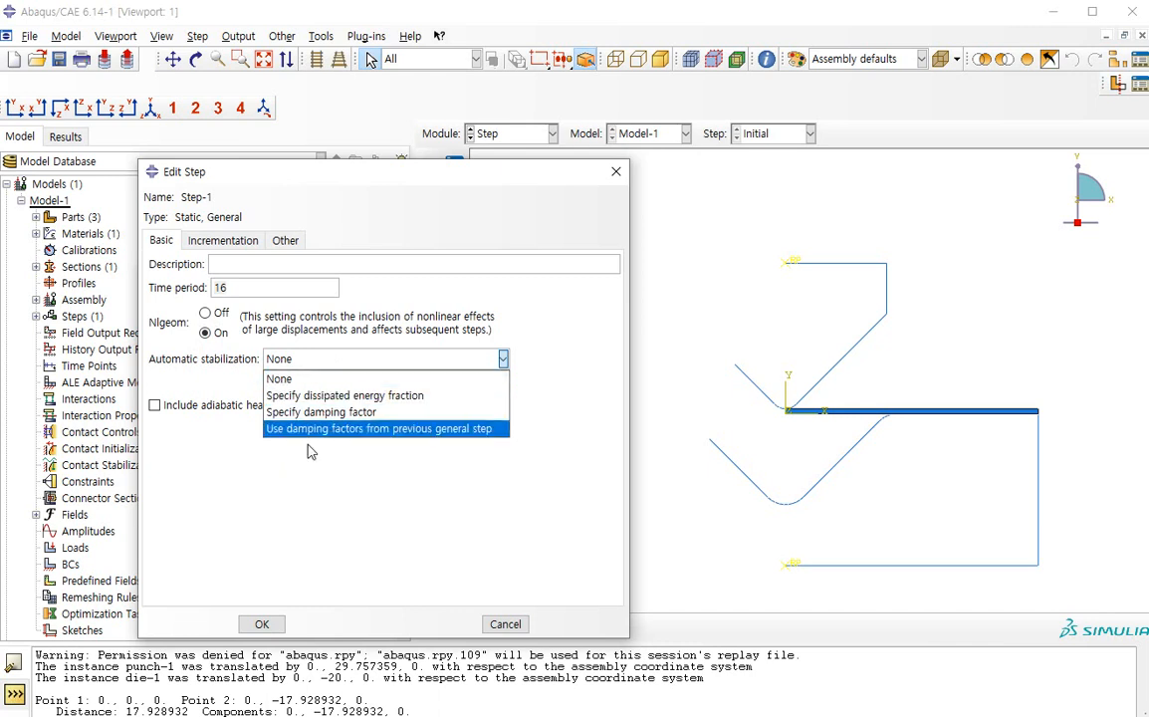
click(396, 326)
Set the step's maximum number of increments to 1000000, initial increment size to 1e-5 and minimum to 1e-15
click(221, 240)
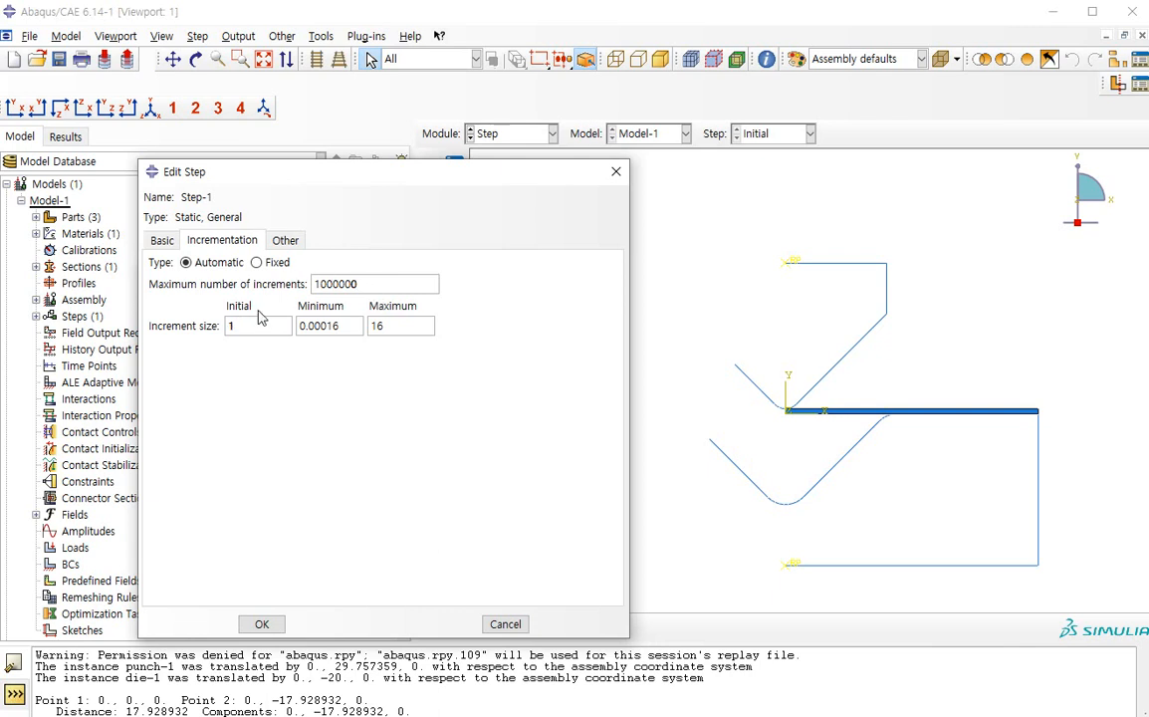
text(e-5)
key(Tab)
text(1)
click(261, 624)
click(573, 405)
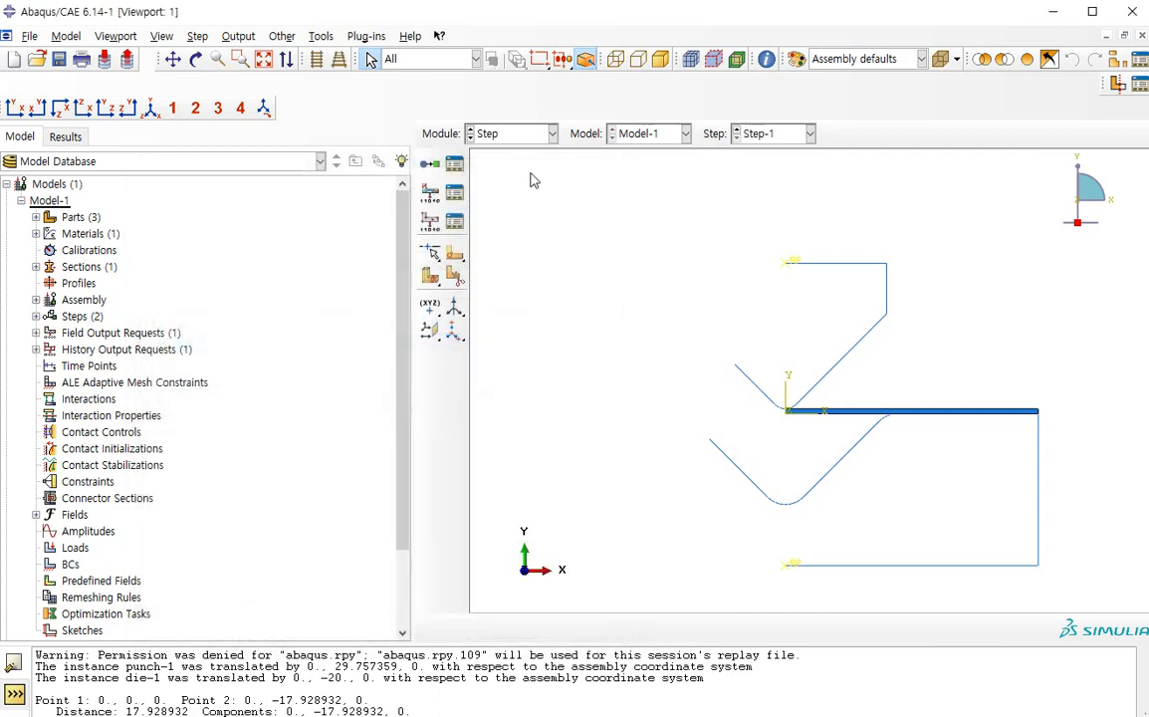
Create a second Static, General step named SPB after Step-1
click(453, 162)
click(163, 411)
text(SPB)
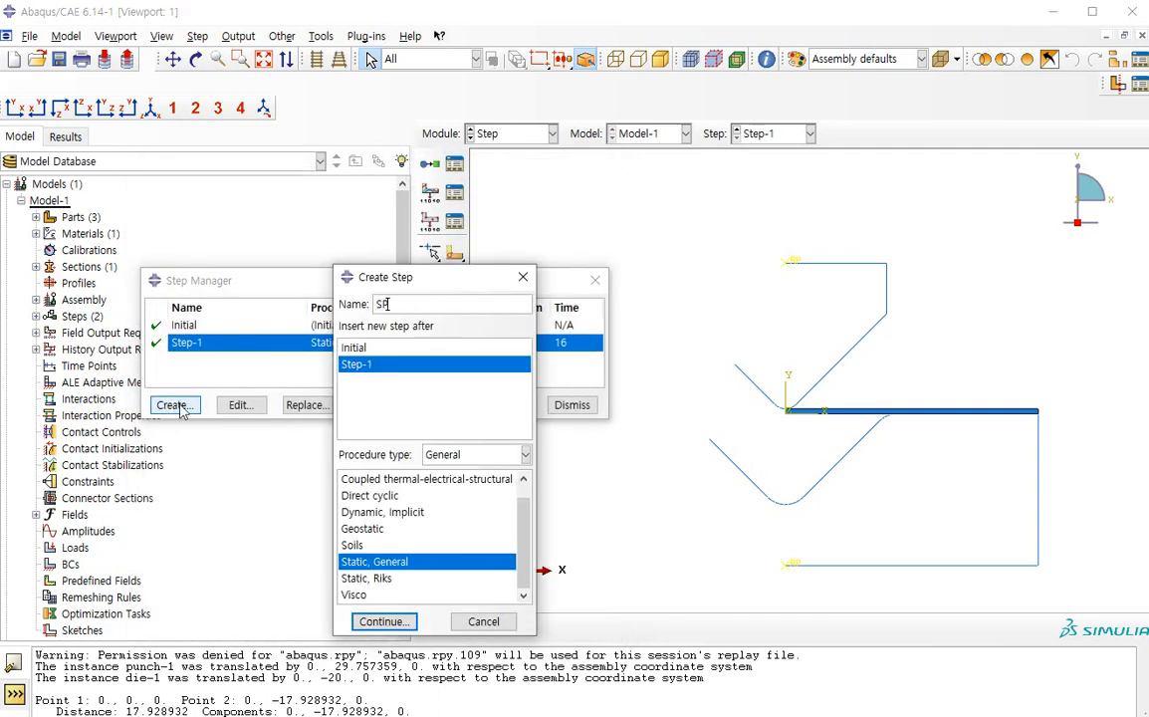
click(402, 621)
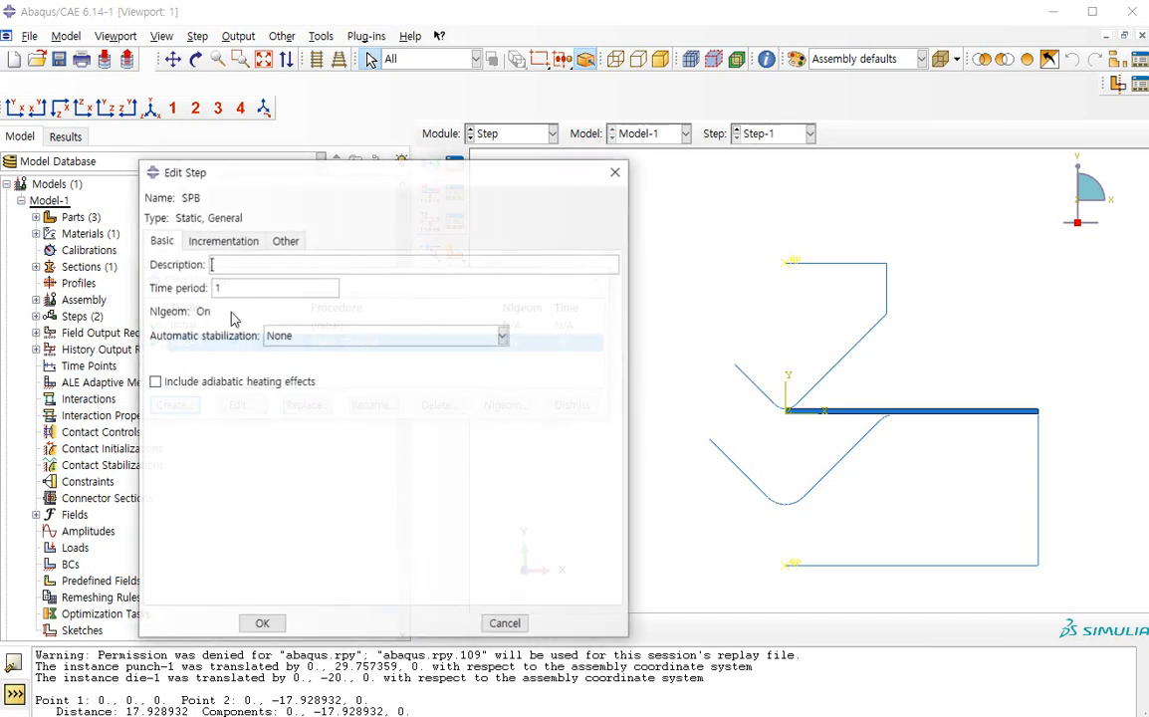
Set SPB's maximum number of increments to 100000, initial increment size to 1e-5 and minimum to 1e-15
click(223, 242)
click(351, 283)
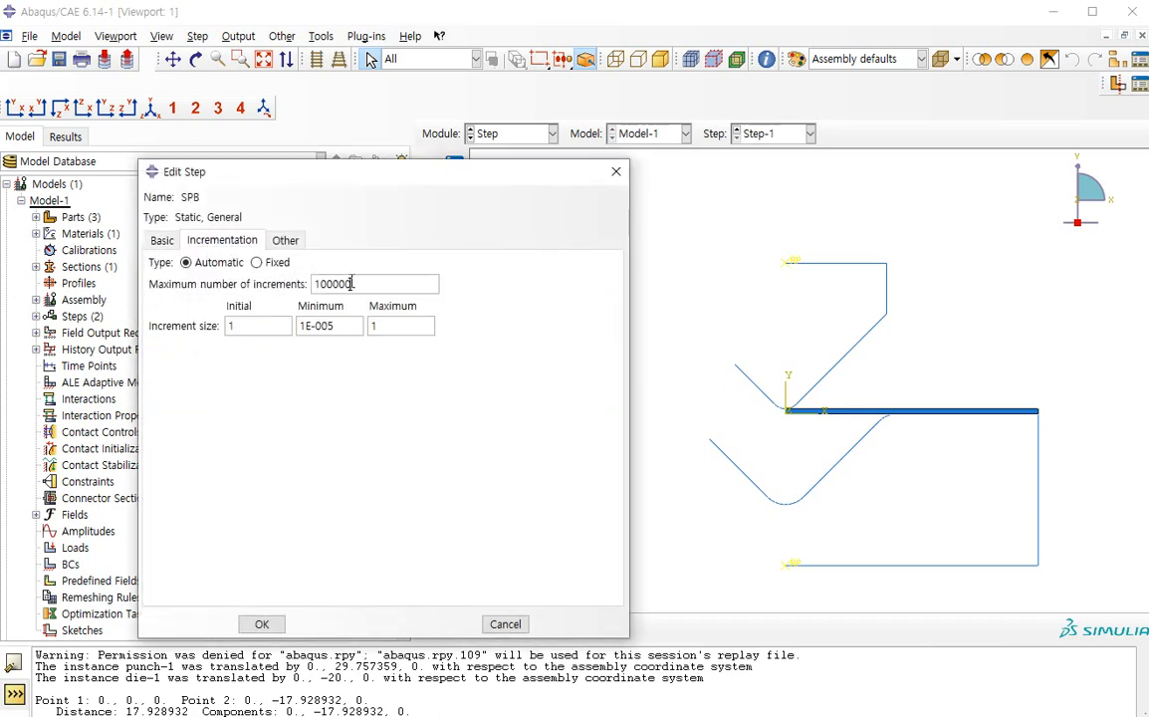
text(1e-5)
key(Tab)
text(e-15)
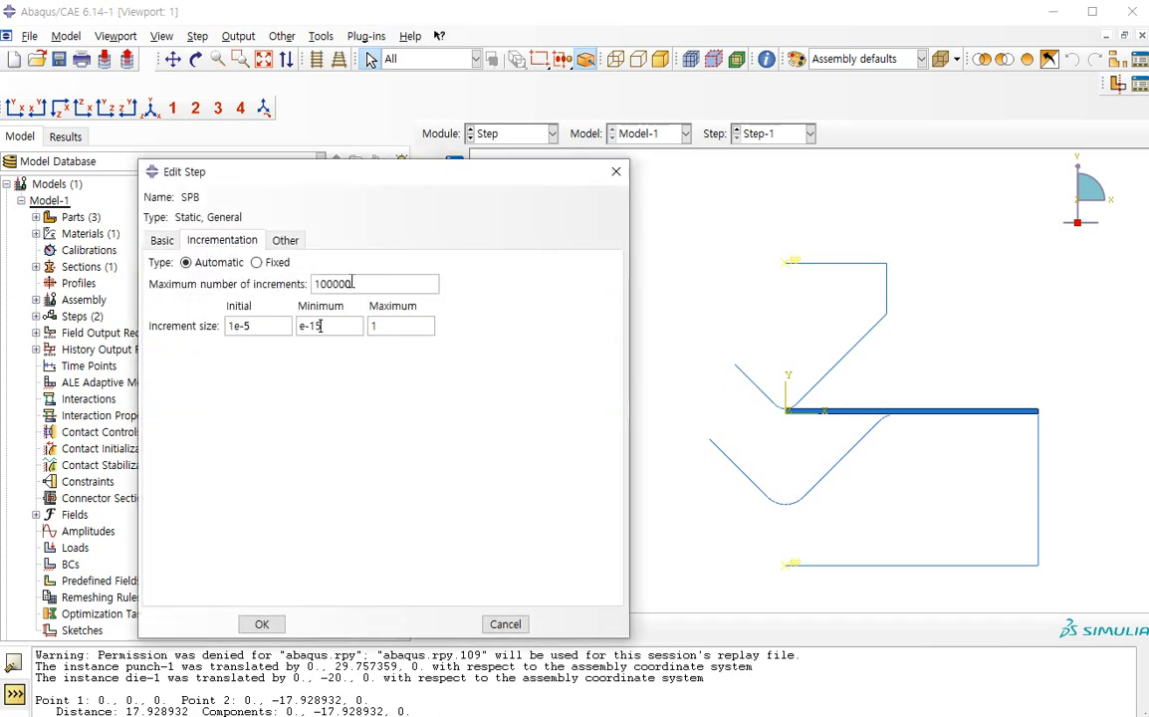
click(261, 623)
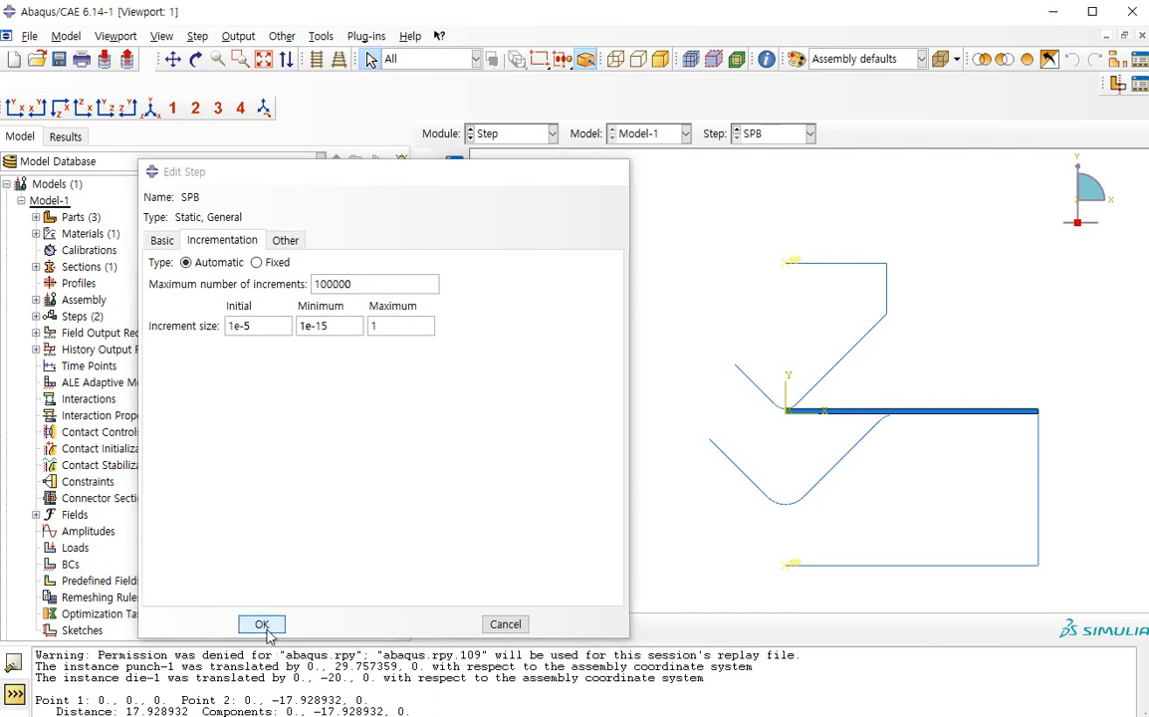
click(520, 364)
In the Interaction module, create an interaction property of type Contact
click(542, 133)
click(503, 219)
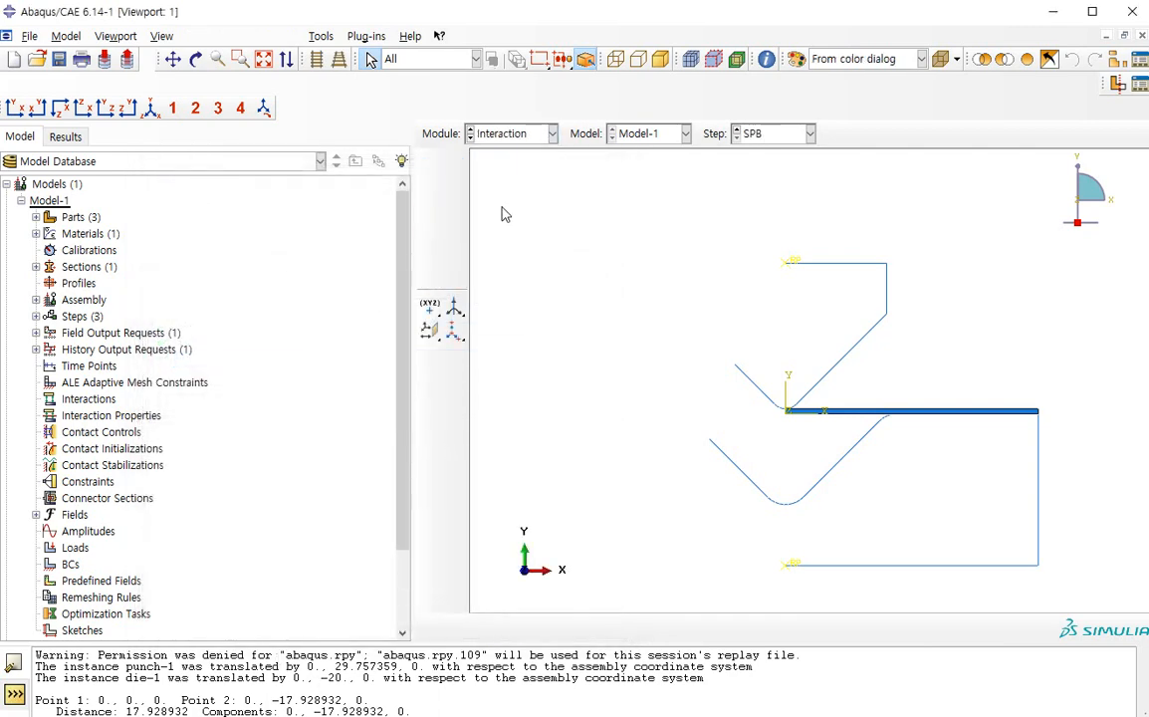
click(455, 195)
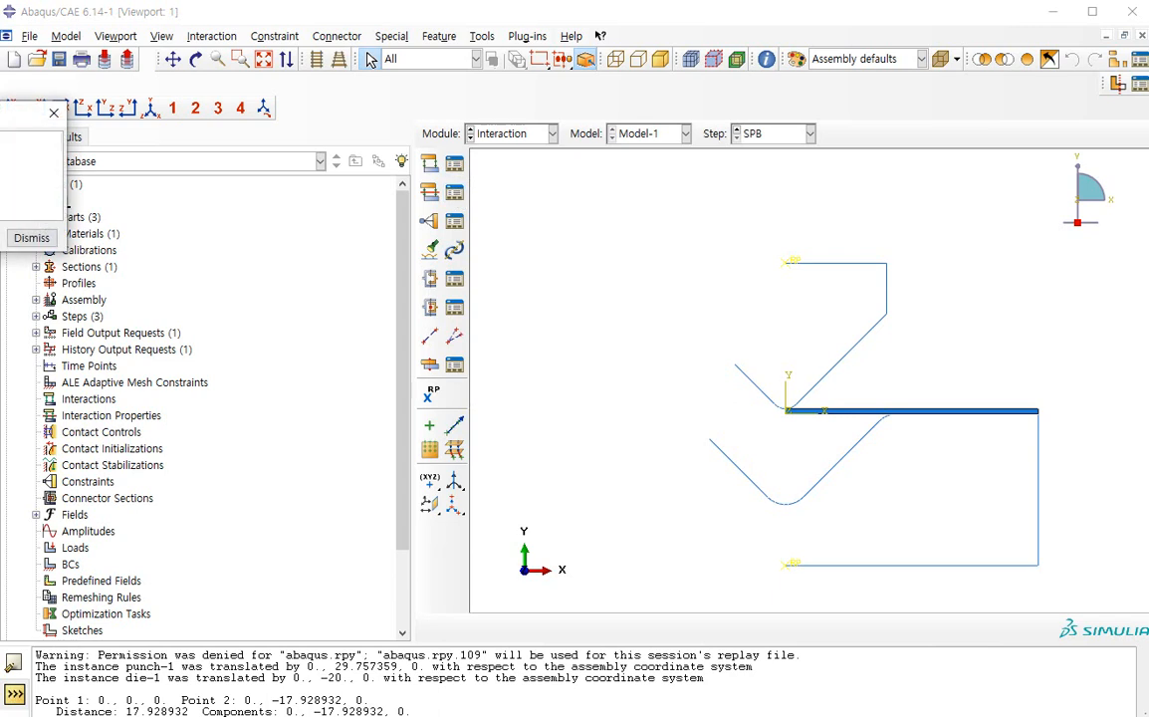
drag(0, 113, 282, 286)
click(491, 286)
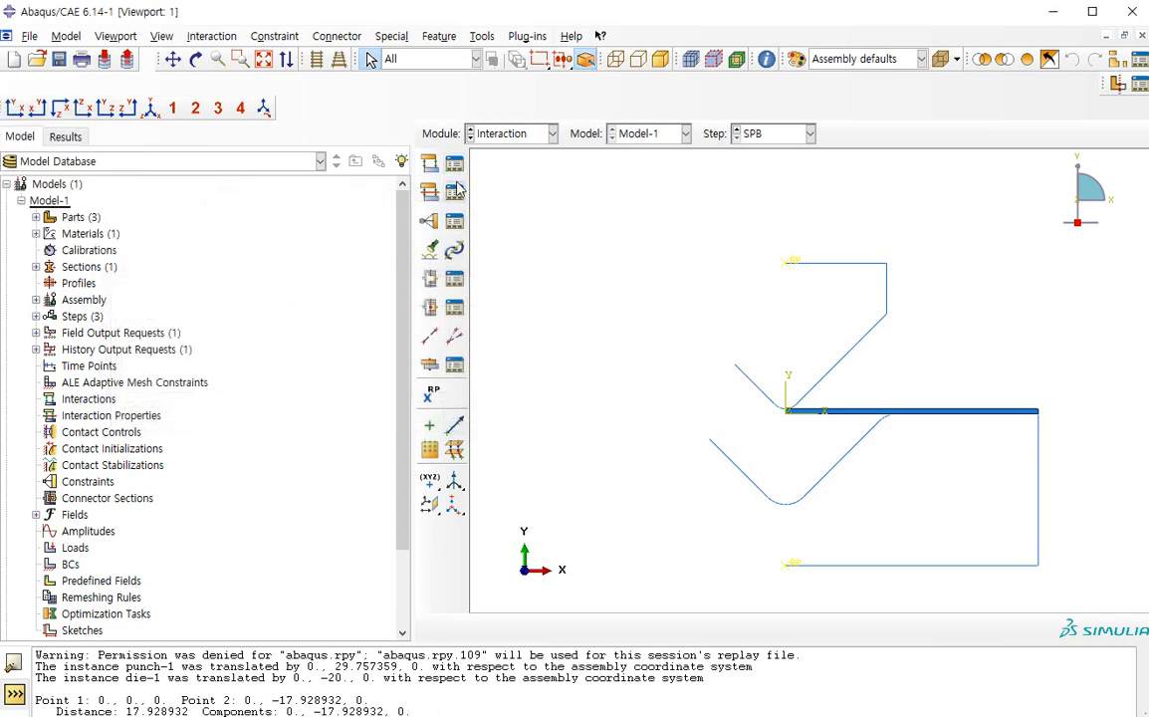
click(455, 193)
click(144, 411)
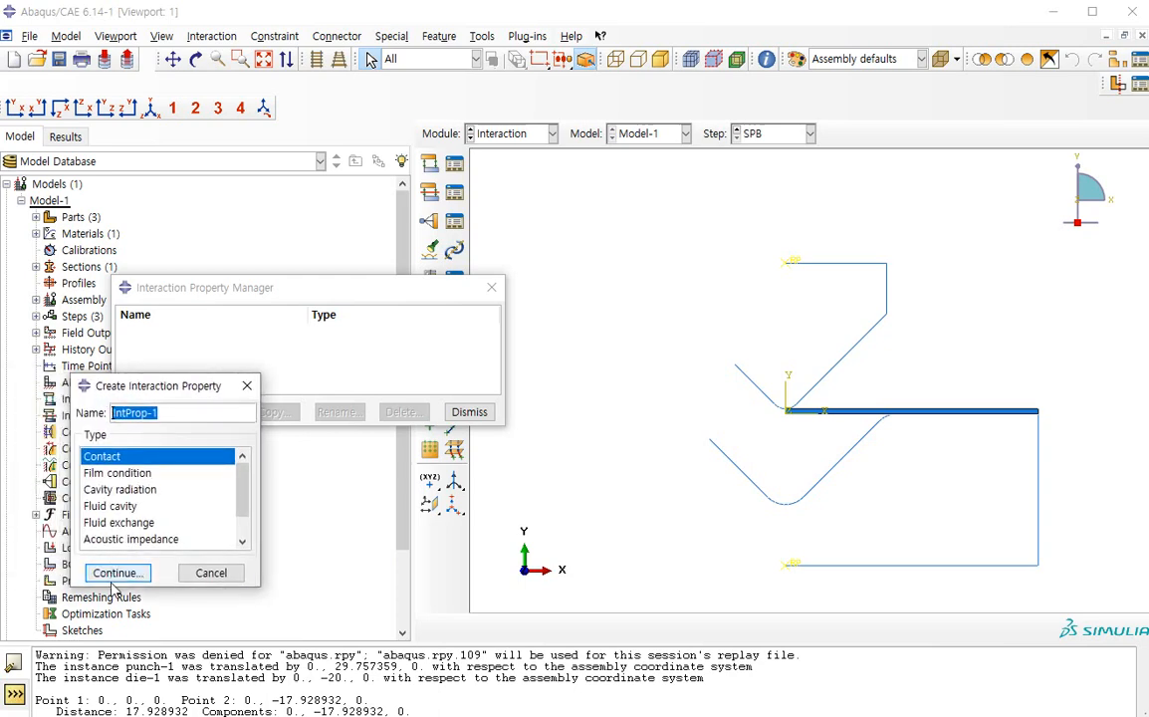
click(117, 575)
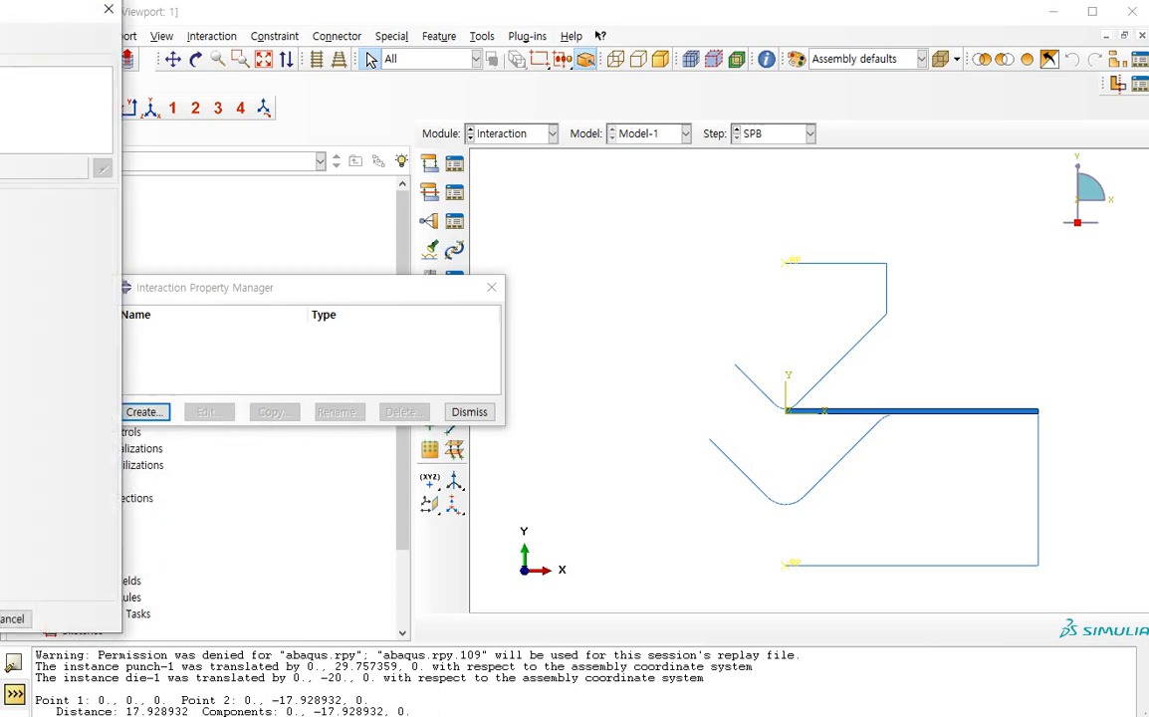
Add tangential behavior and normal behavior with "Hard" contact to the contact property
click(207, 247)
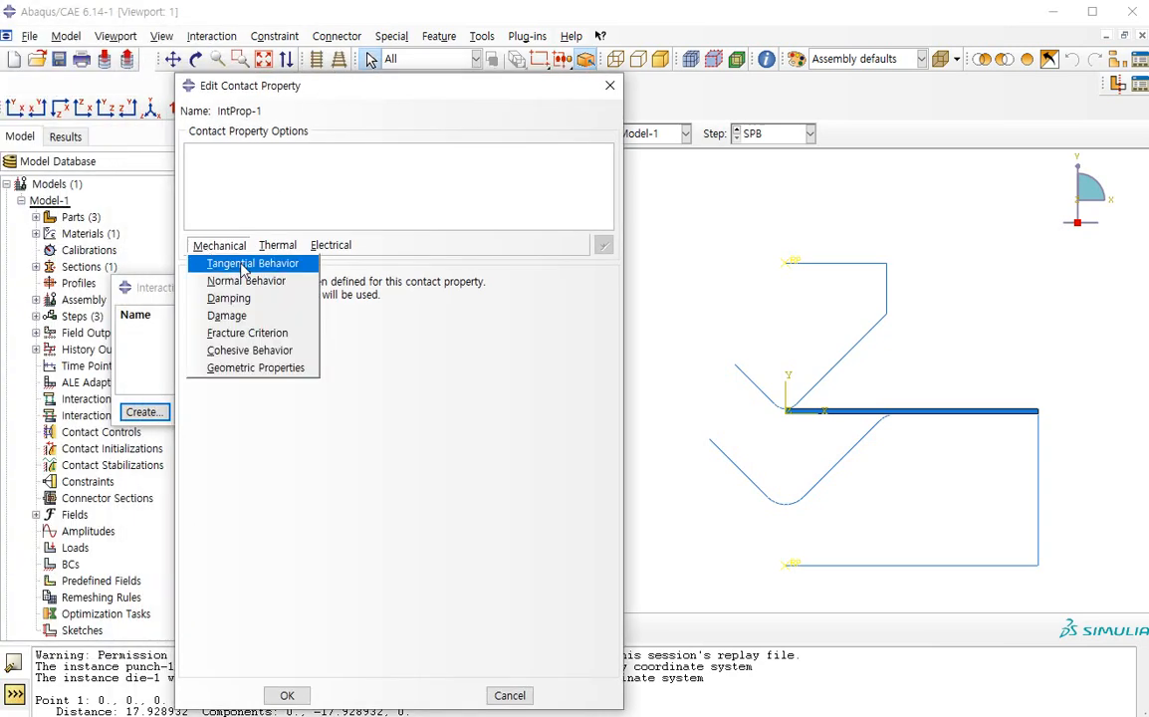
click(244, 264)
click(218, 245)
click(245, 281)
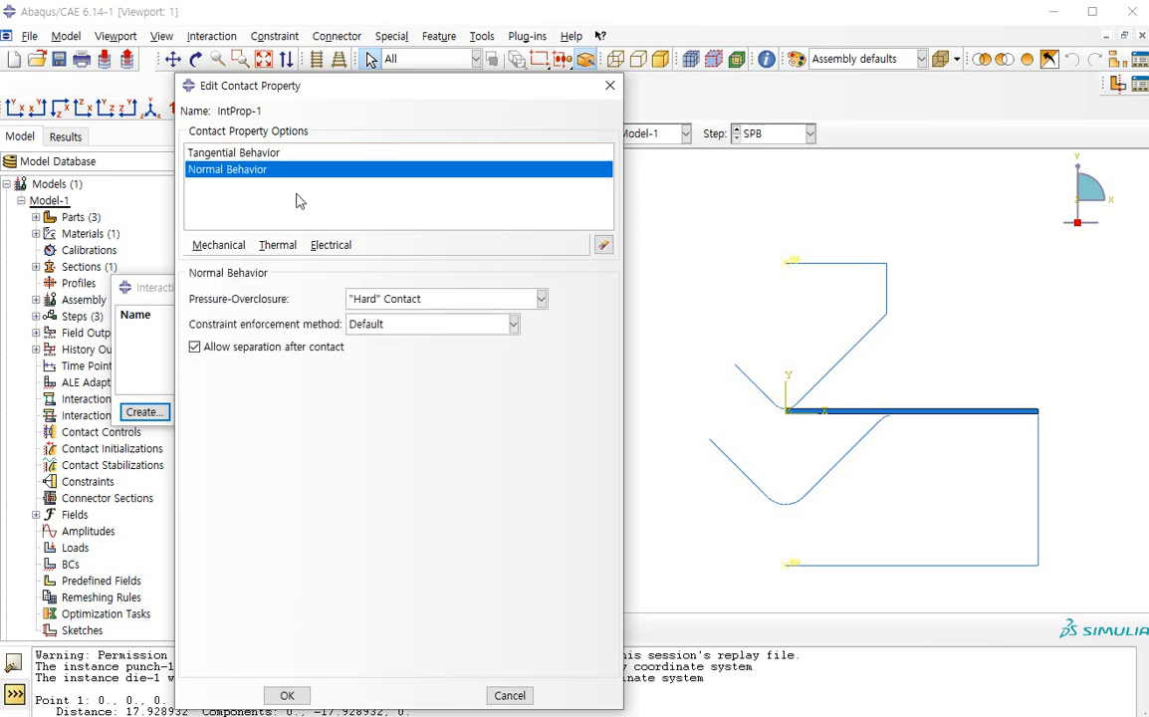
Set the tangential behavior to the Penalty friction formulation with a friction coefficient of 0.1
click(251, 156)
click(329, 299)
click(328, 336)
click(254, 479)
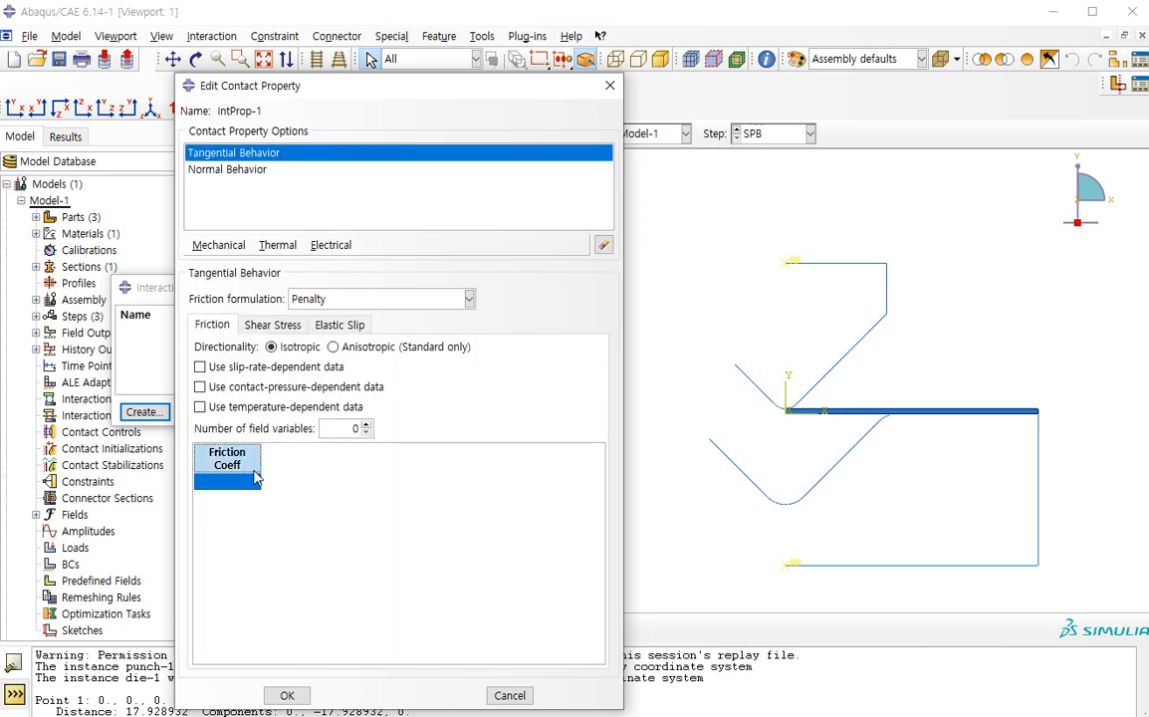
click(254, 479)
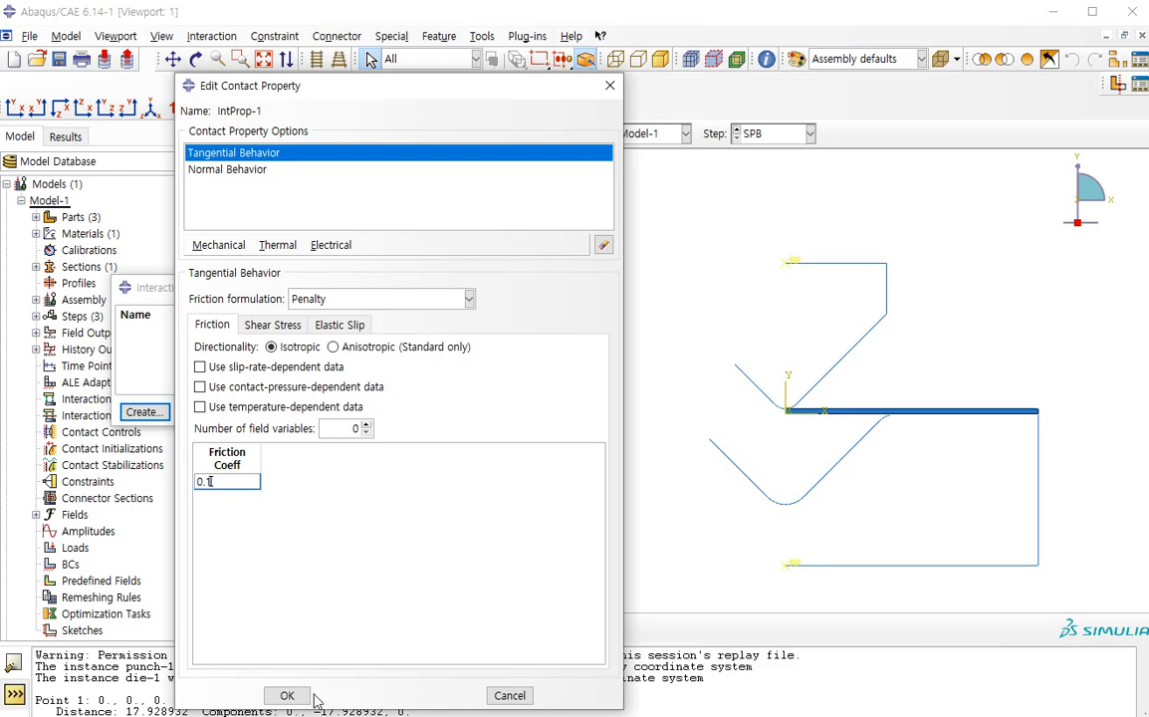
click(287, 695)
click(466, 409)
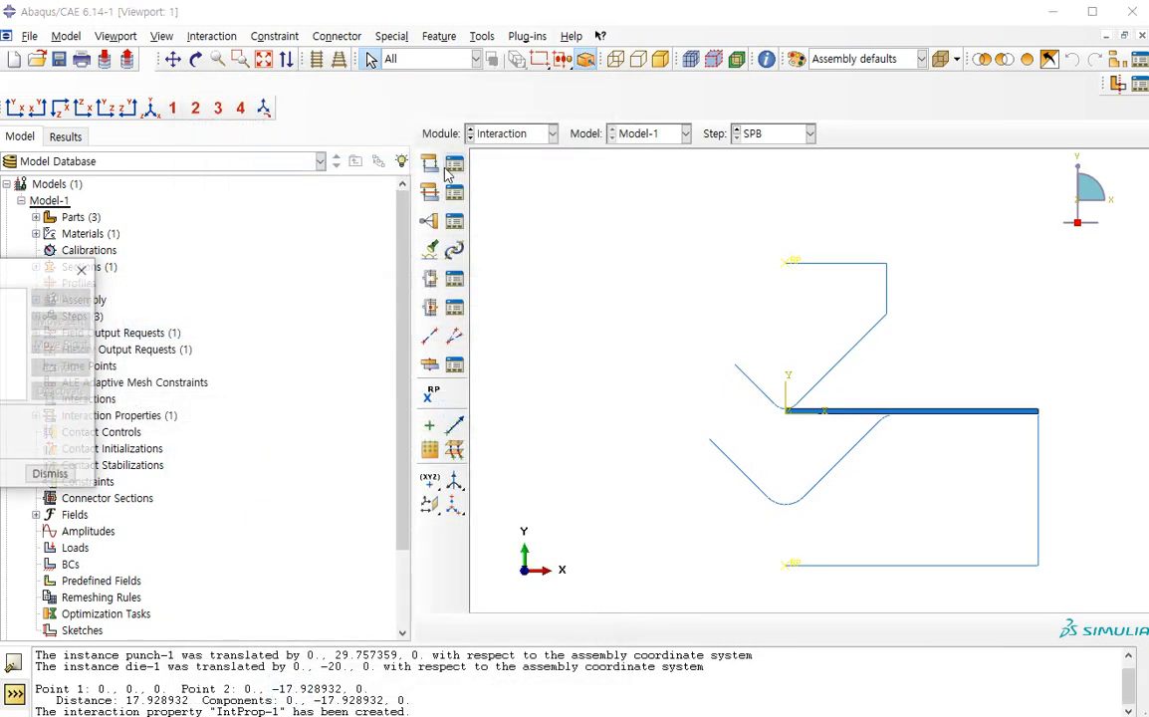
Create a Surface-to-surface contact (Standard) interaction in the Initial step
click(454, 165)
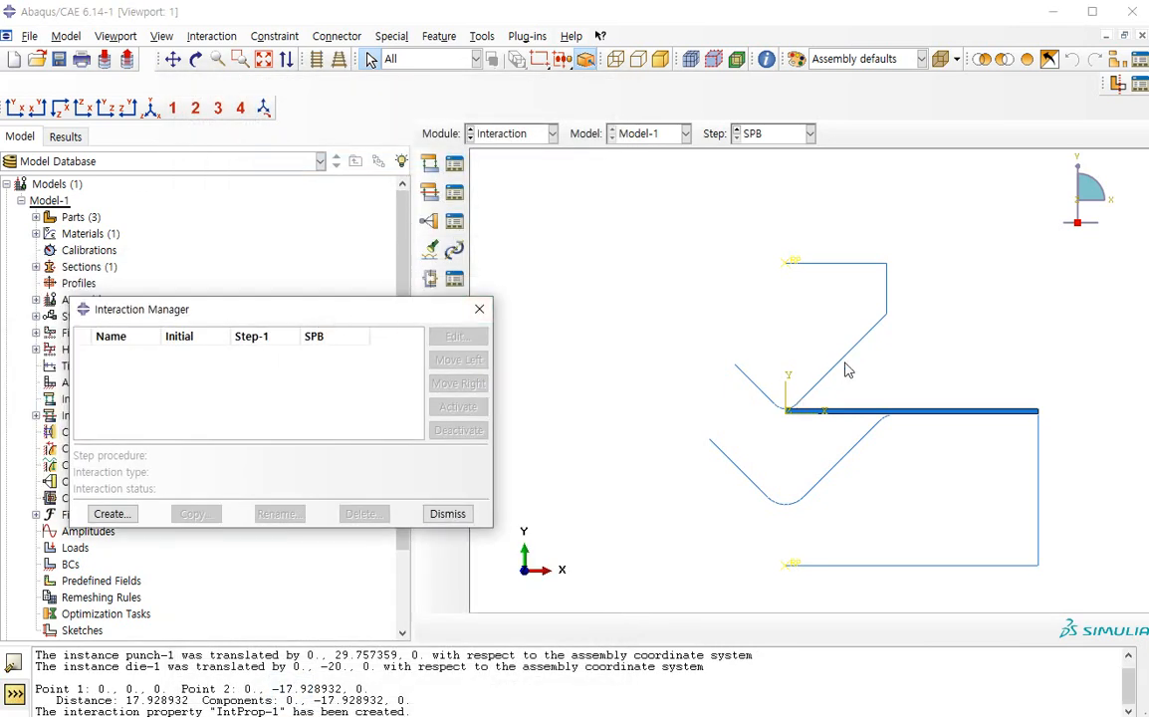
click(112, 514)
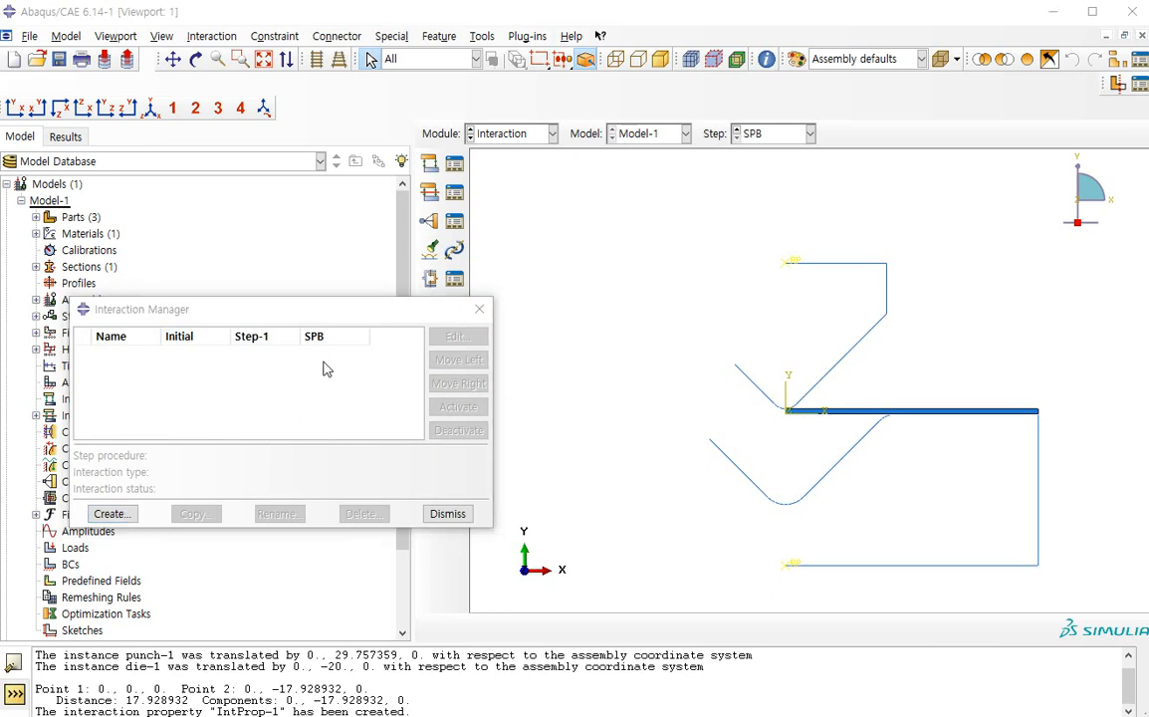
click(112, 513)
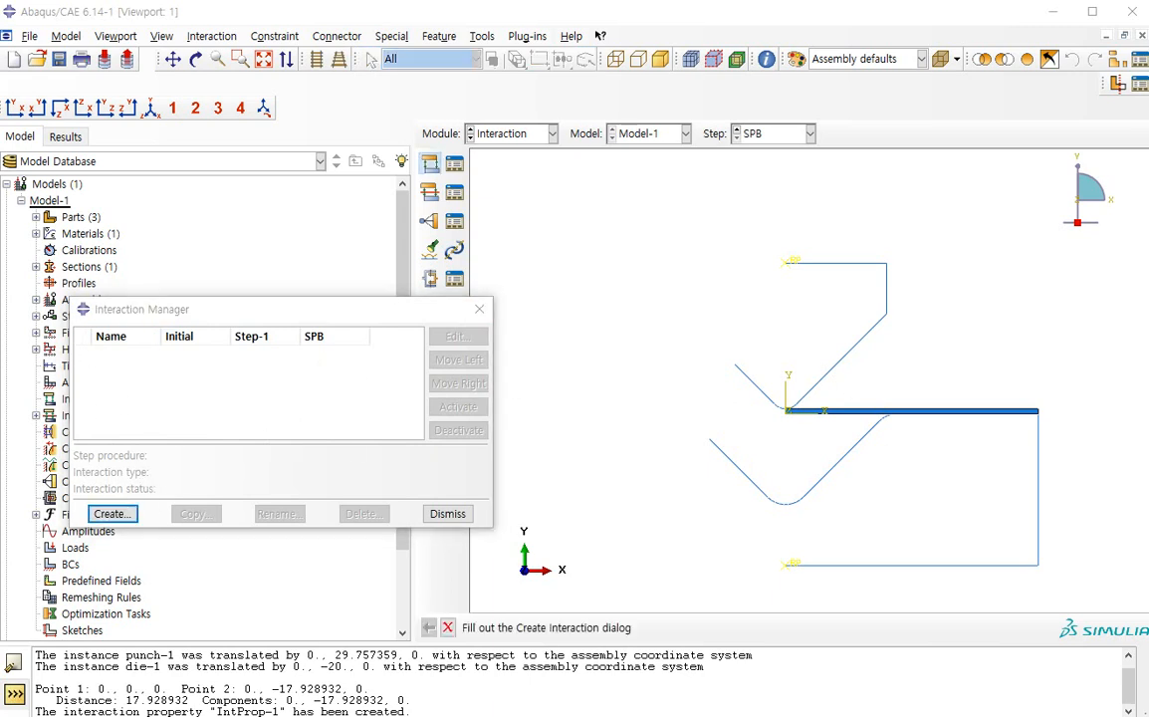
click(238, 311)
click(219, 326)
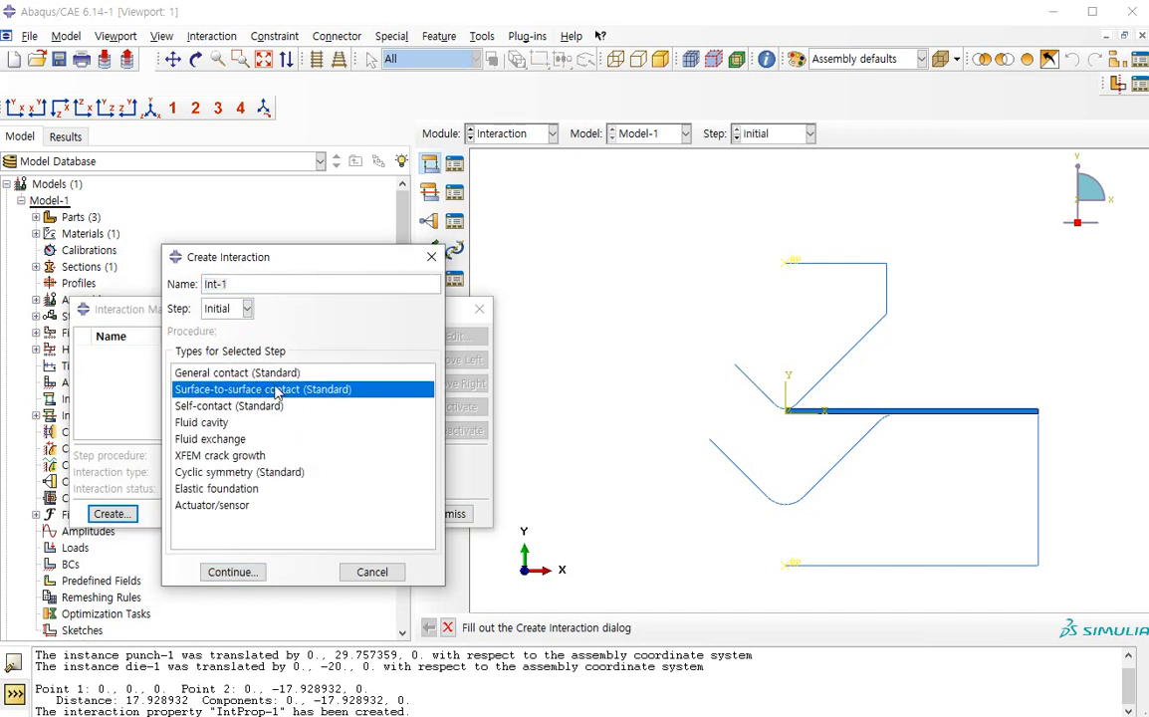
click(246, 573)
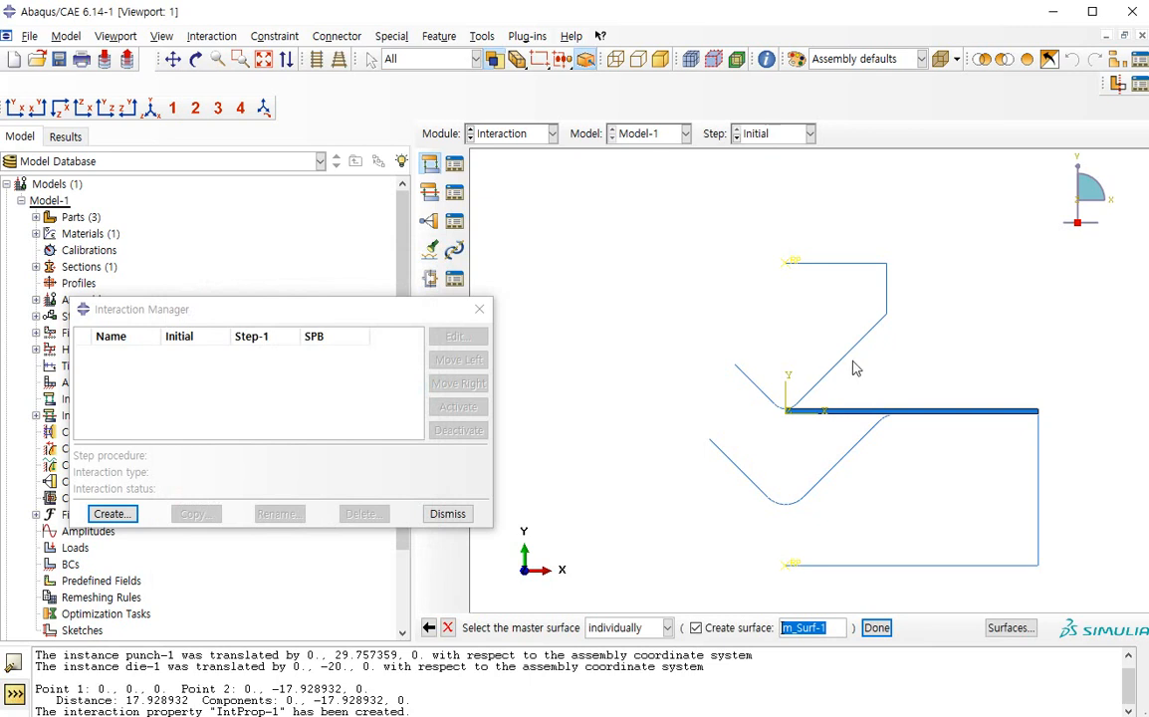
Pick the whole punch profile as the master surface on its magenta side, without creating a named surface
click(707, 633)
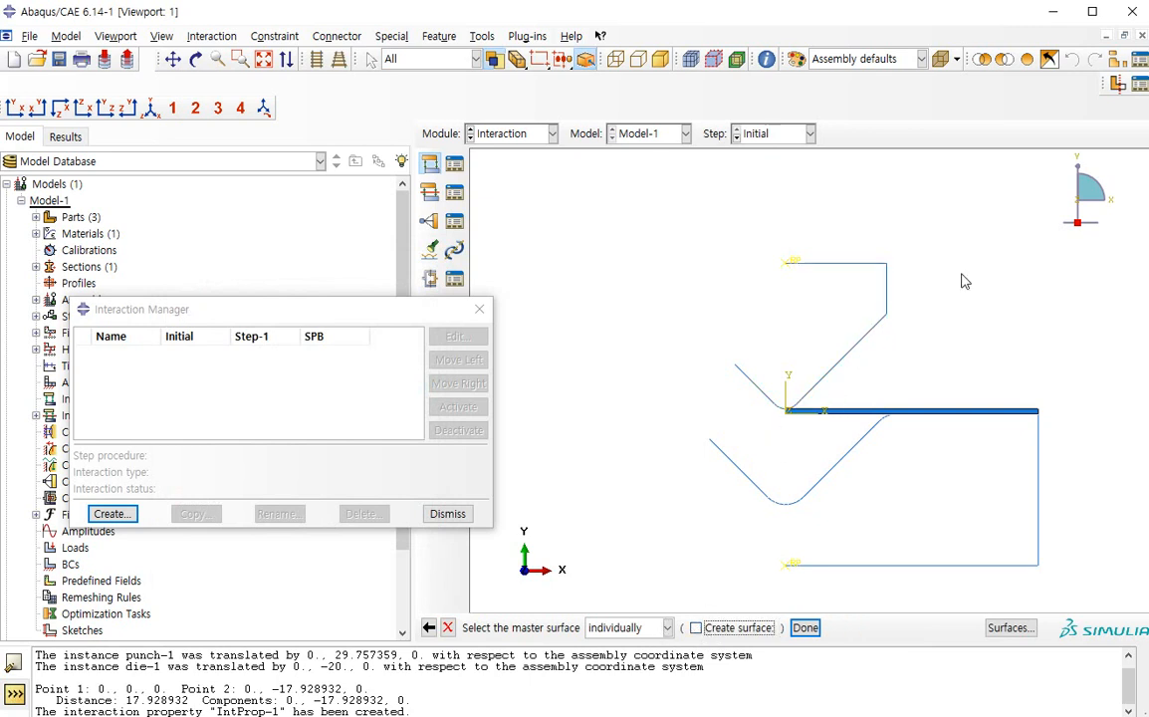
click(856, 353)
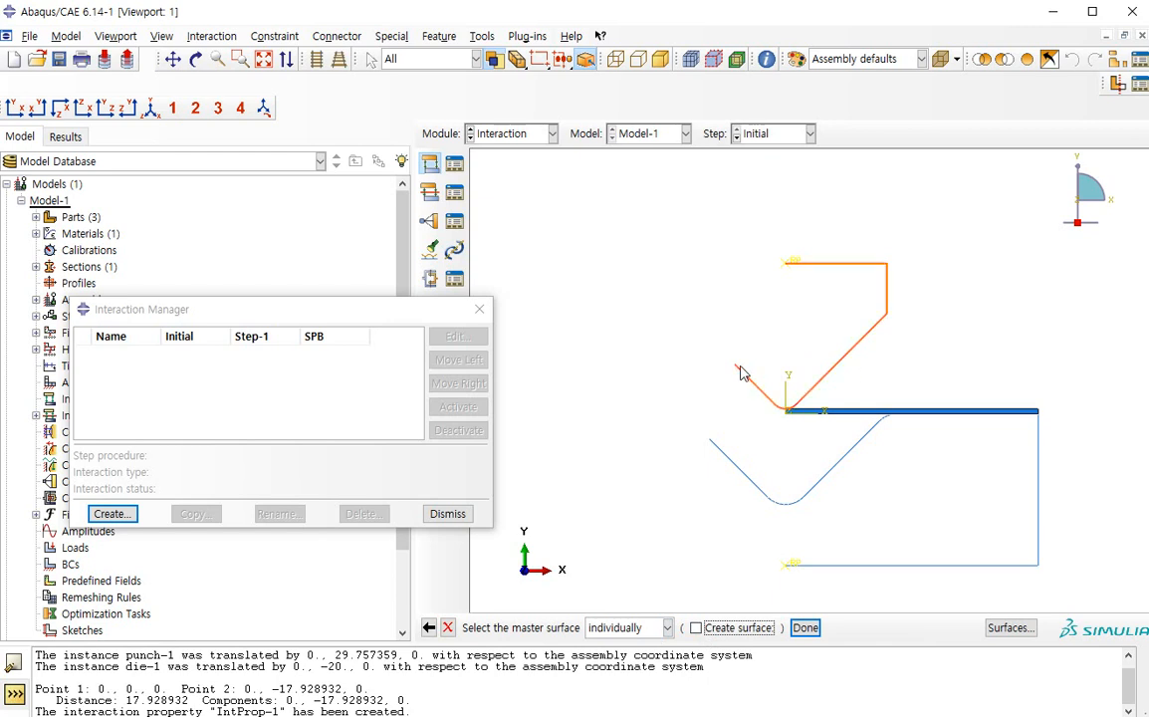
middle_click(739, 323)
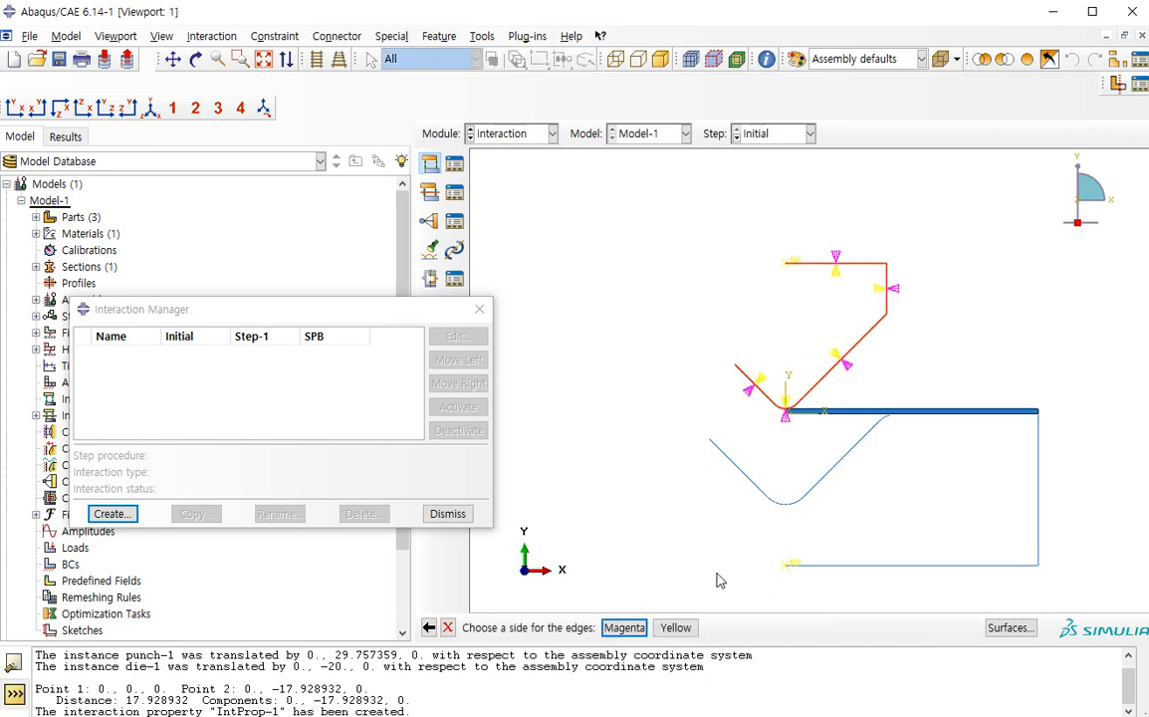
scroll(865, 531, up, 1)
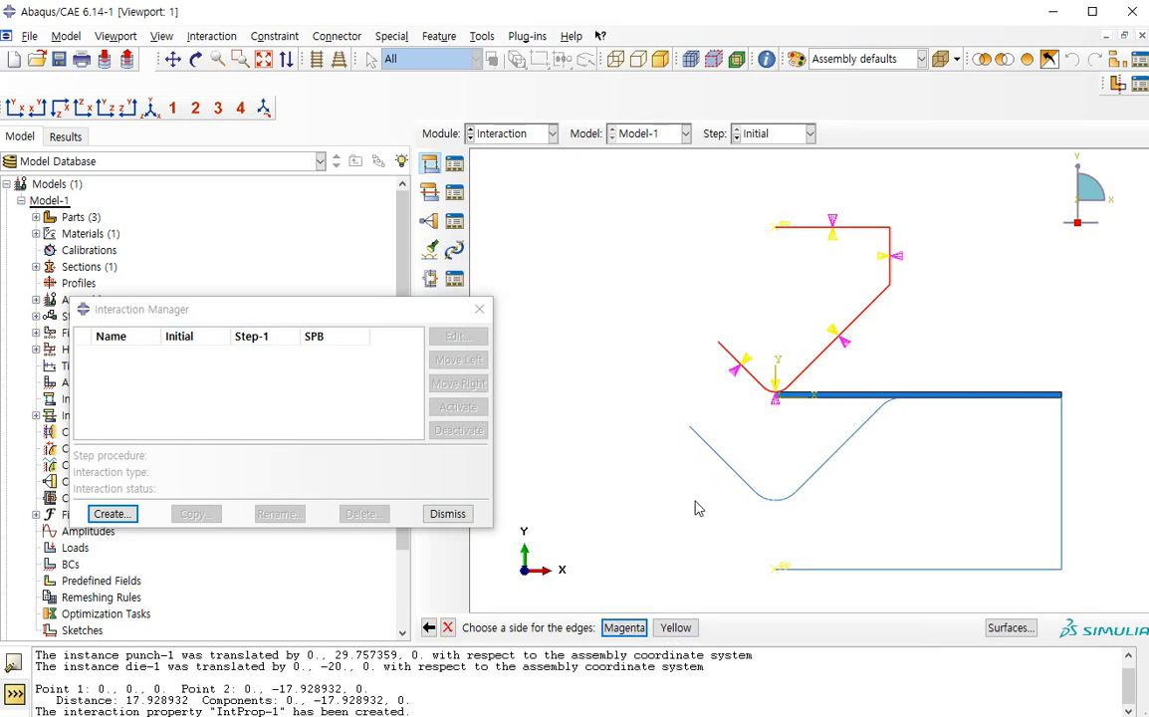
click(624, 627)
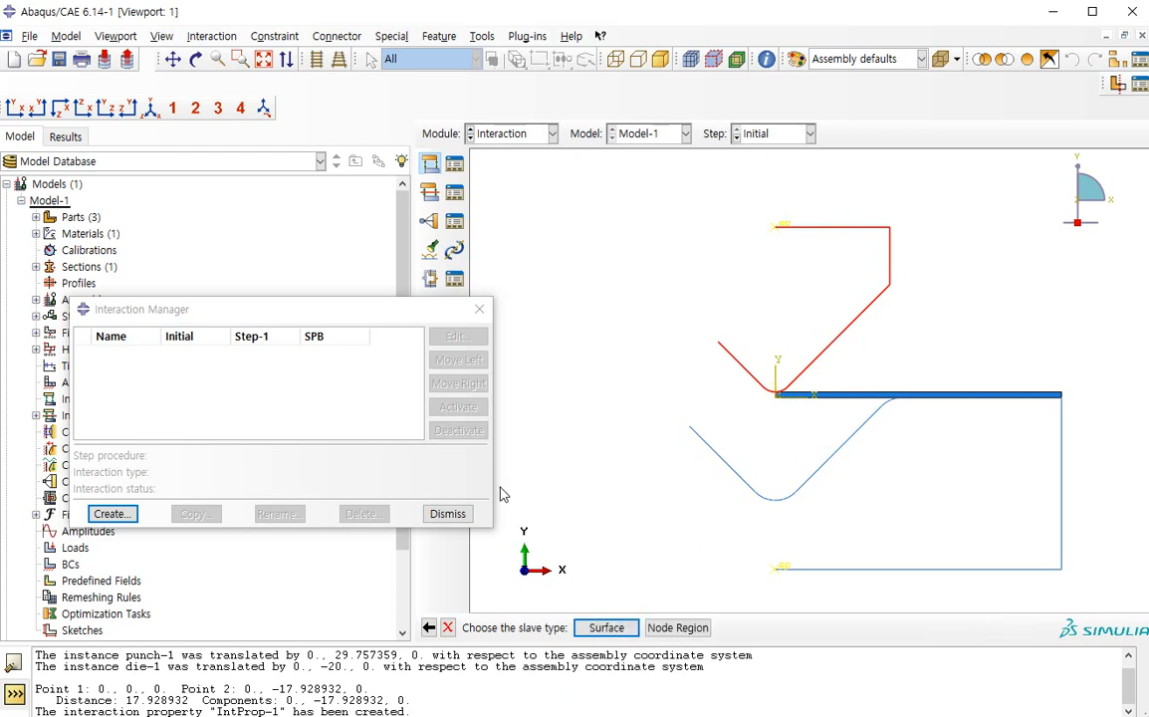
Assign the sheet's upper edge as the slave surface and complete the punch-sheet contact interaction
click(606, 626)
scroll(846, 396, up, 2)
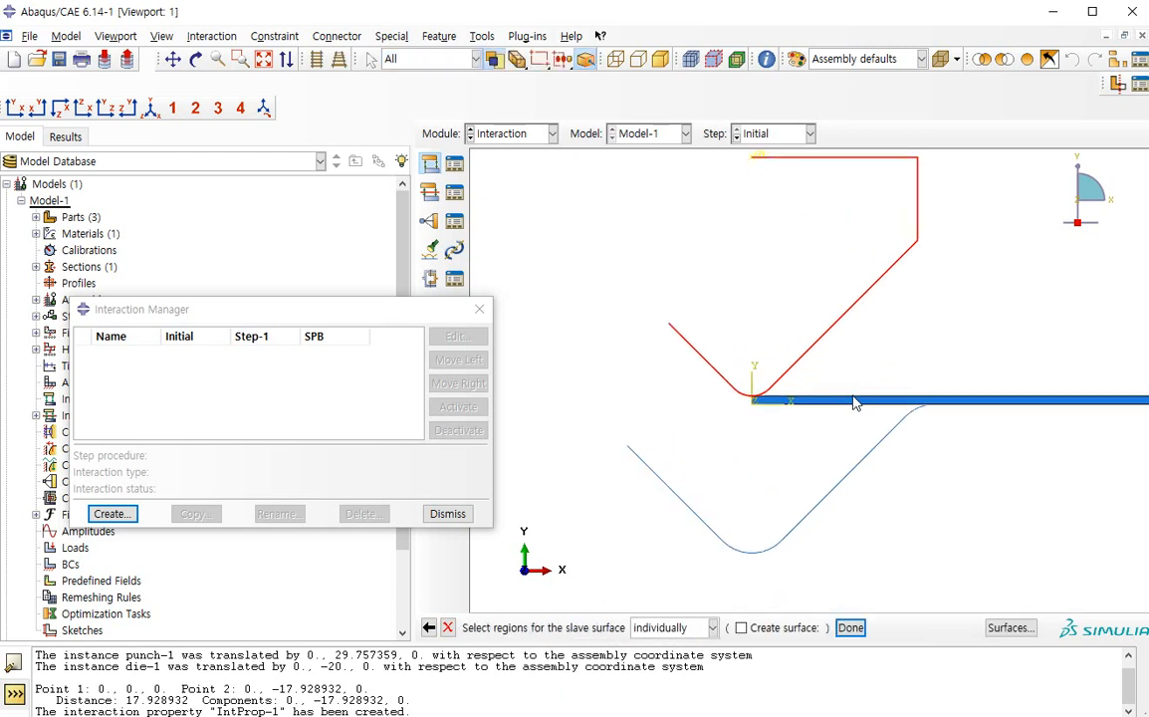
scroll(751, 451, down, 3)
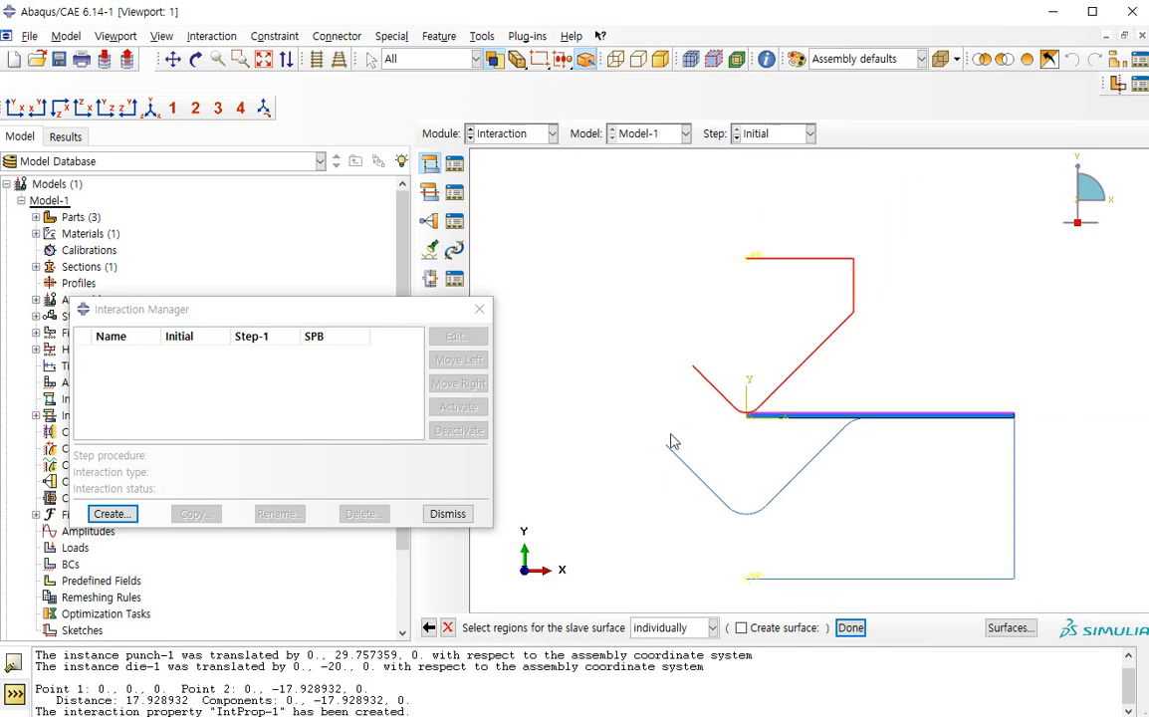
middle_click(670, 435)
click(0, 635)
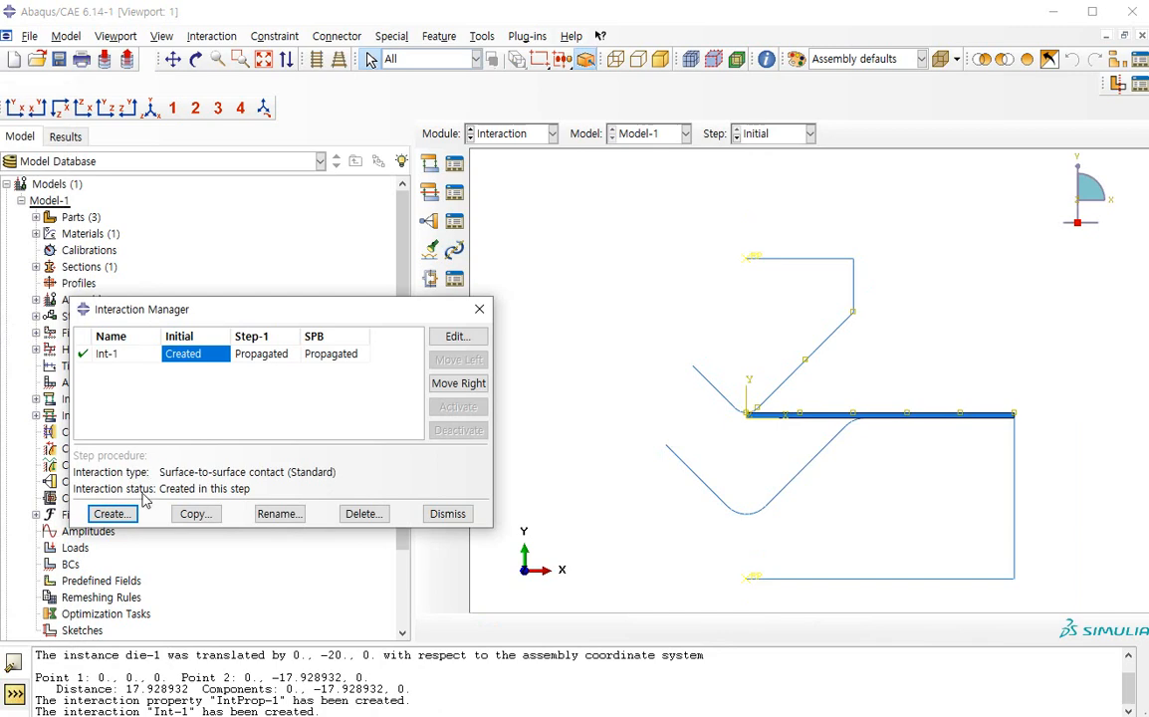
Create a second contact interaction in the Initial step with the magenta side of the die profile as master surface
click(110, 513)
click(230, 575)
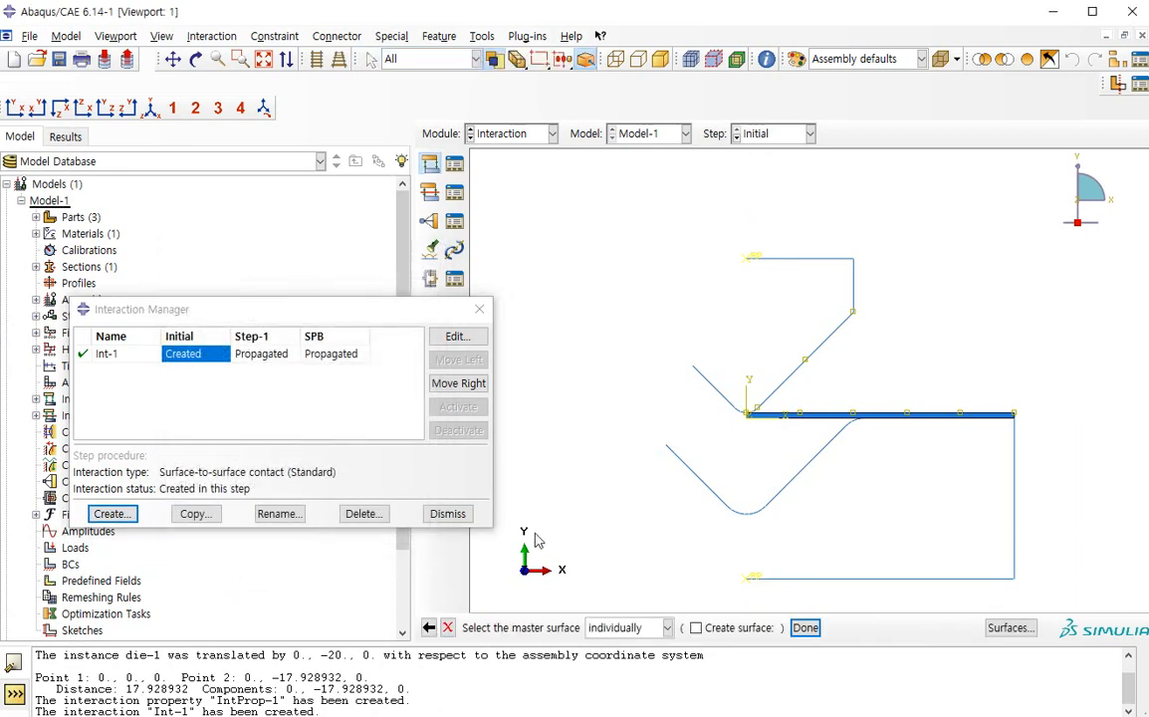
click(659, 461)
middle_click(598, 477)
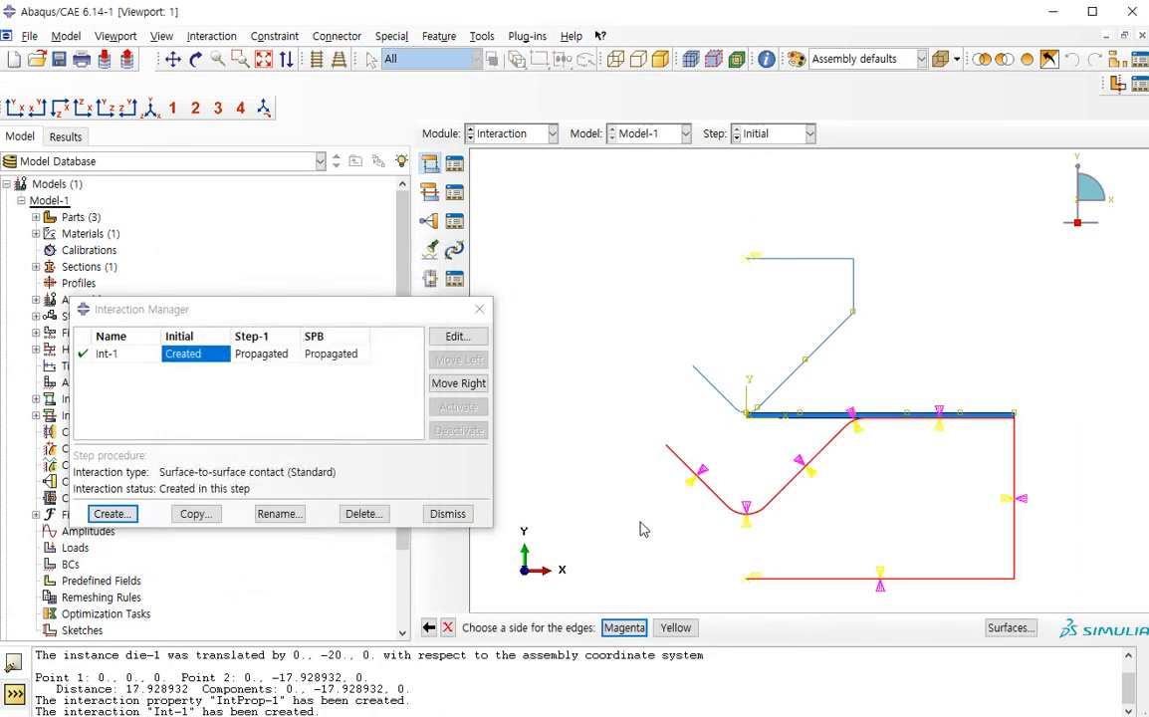
click(607, 627)
Assign the sheet's lower edge as the slave surface, complete the die-sheet contact interaction and close the Interaction Manager
click(621, 630)
click(801, 418)
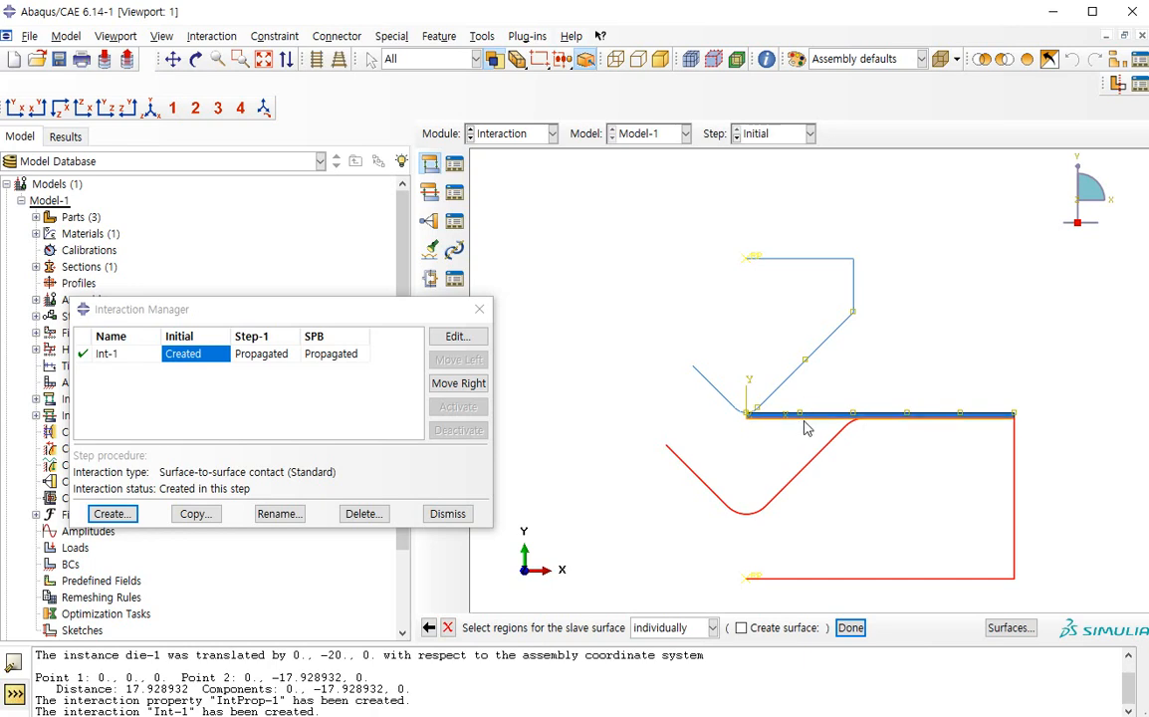
middle_click(777, 433)
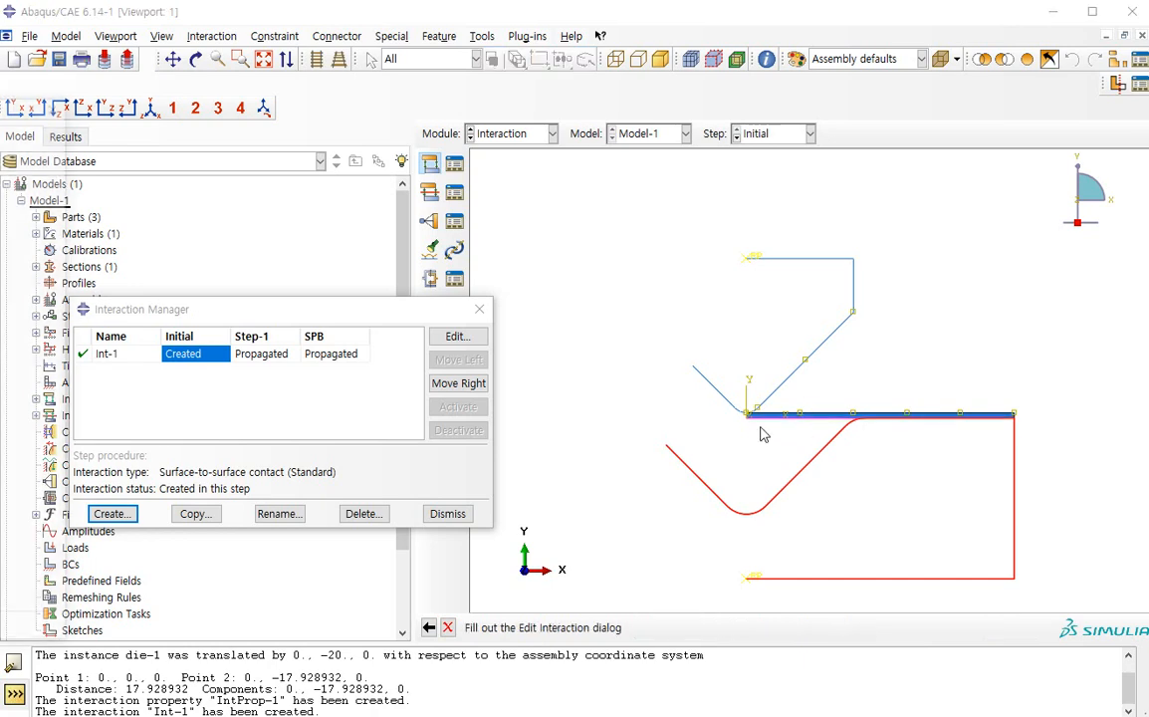
click(447, 512)
In the Load module, create a Symmetry/Antisymmetry/Encastre boundary condition in the Initial step on the sheet's short edge at the origin
click(518, 133)
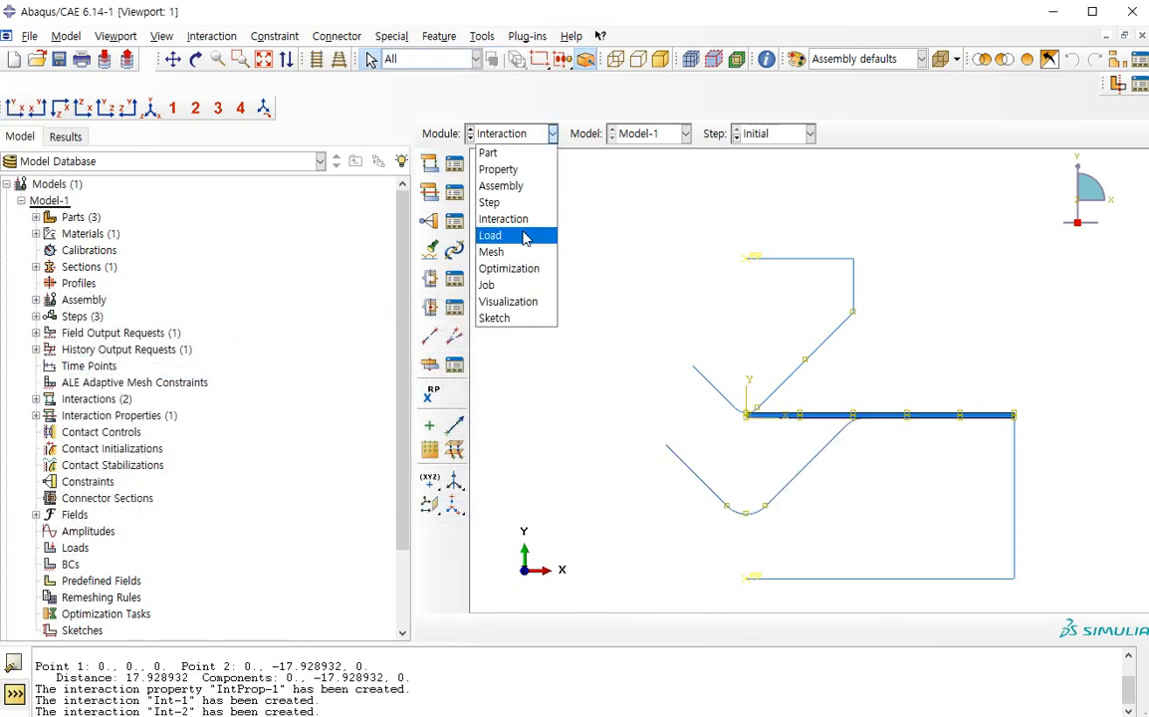
click(486, 235)
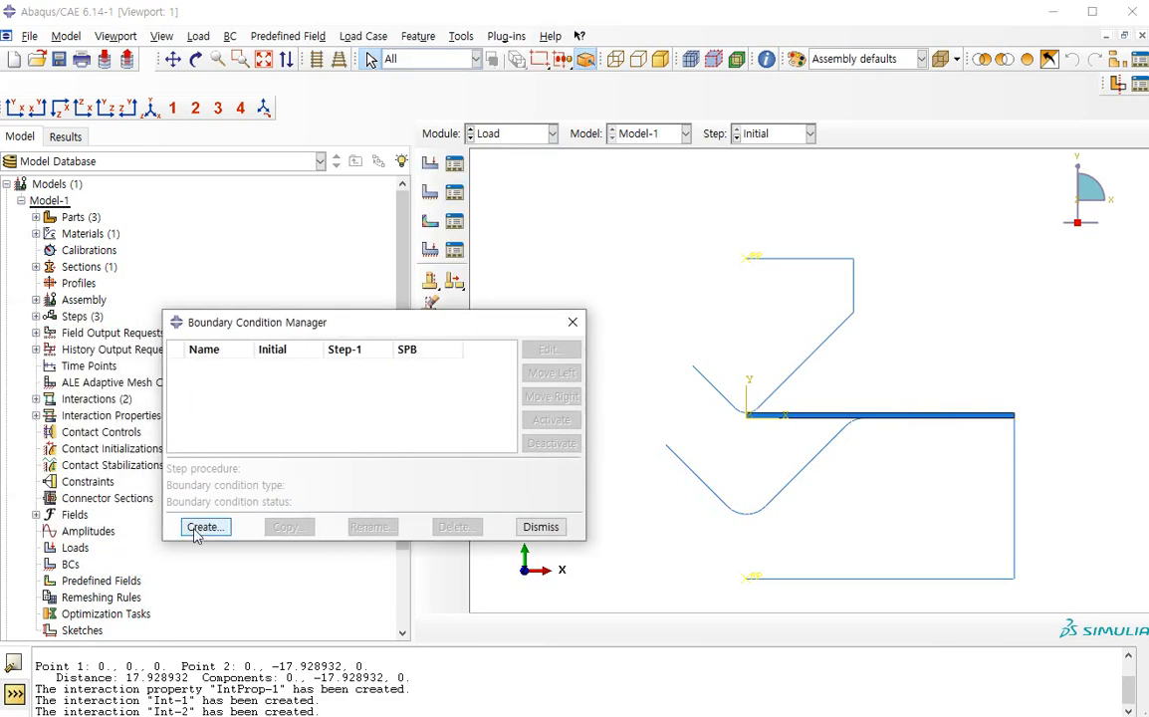
click(199, 528)
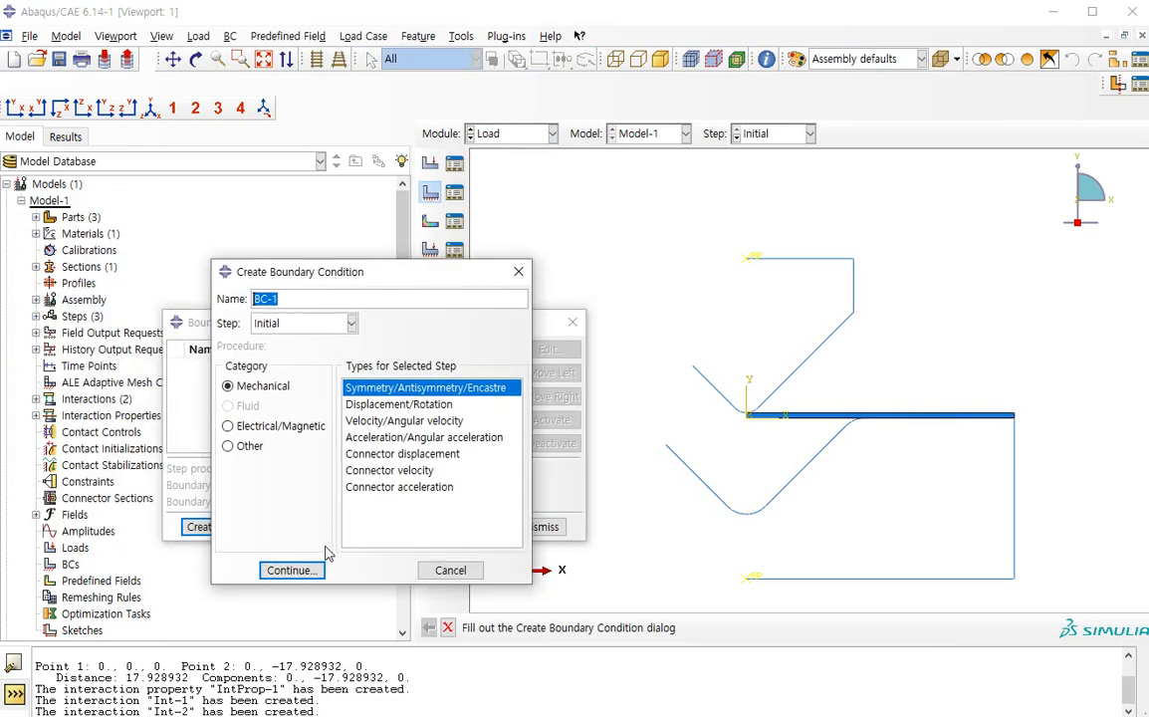
click(289, 508)
scroll(737, 463, down, 4)
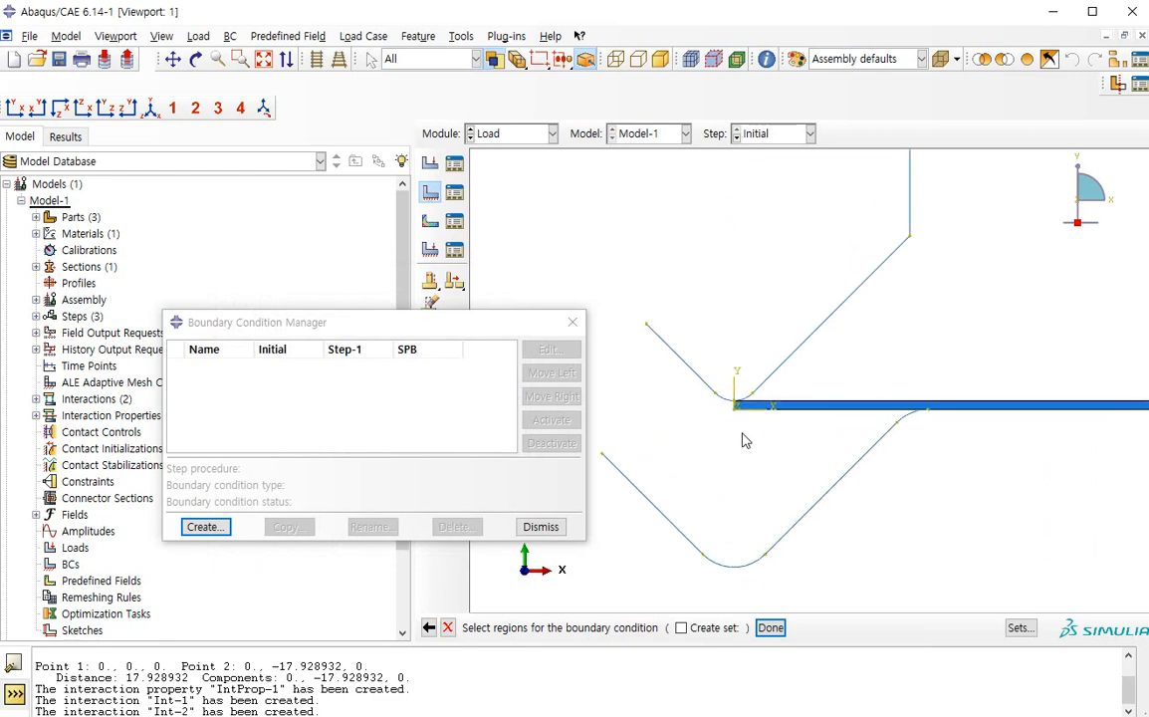
click(738, 403)
middle_click(697, 460)
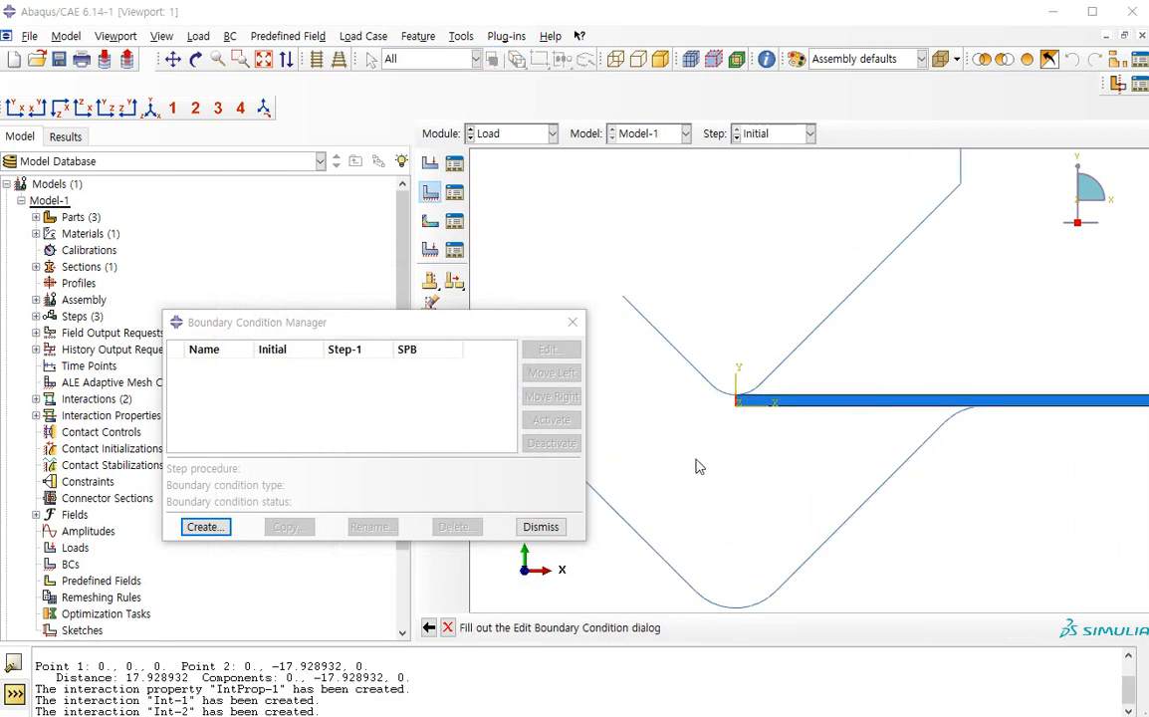
key(Return)
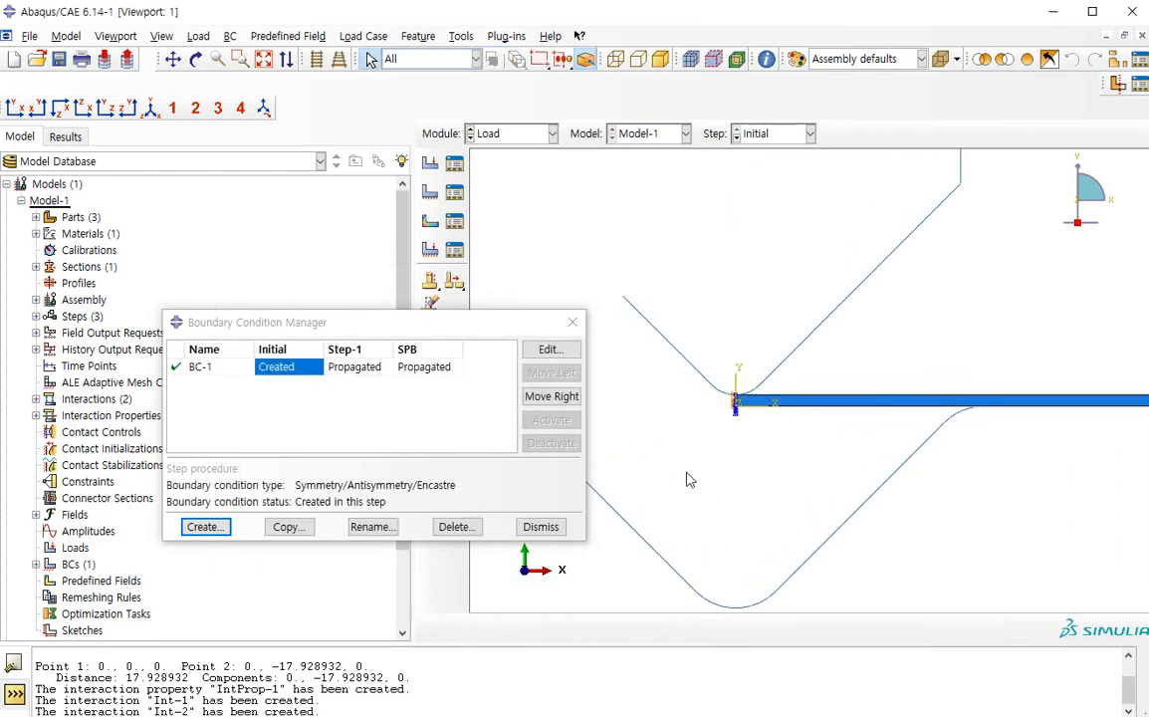
Create a Displacement/Rotation boundary condition in the Initial step on the die's reference point
click(199, 527)
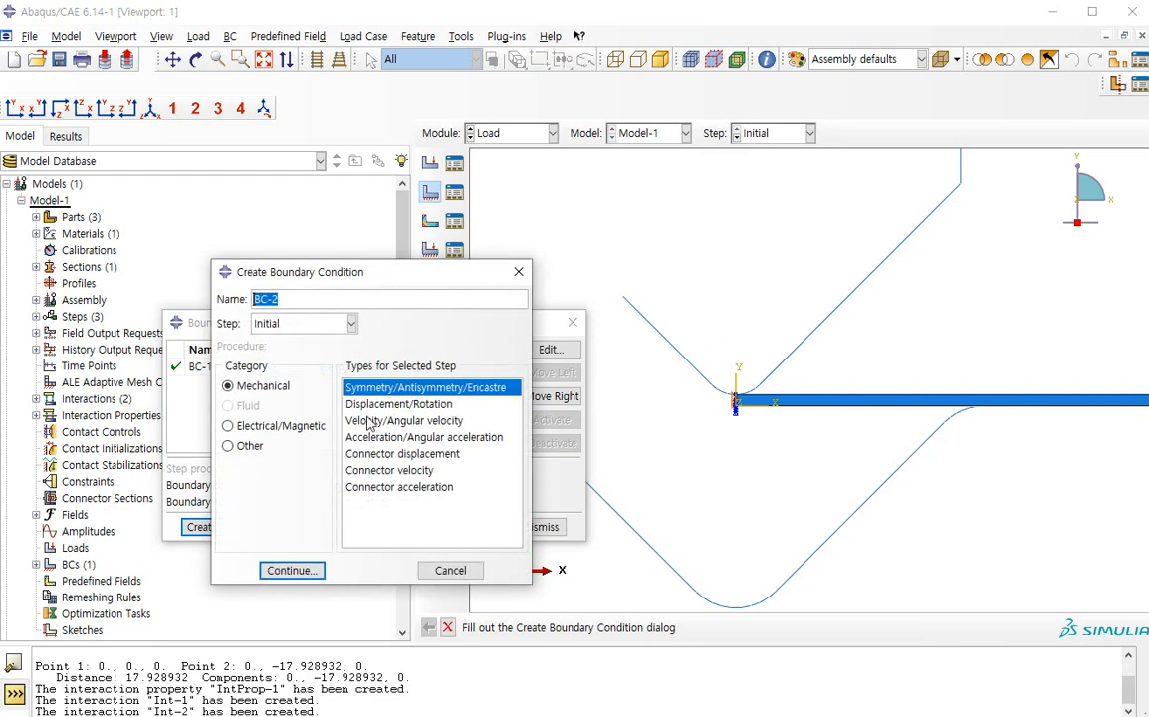
click(378, 406)
click(289, 570)
scroll(811, 364, down, 4)
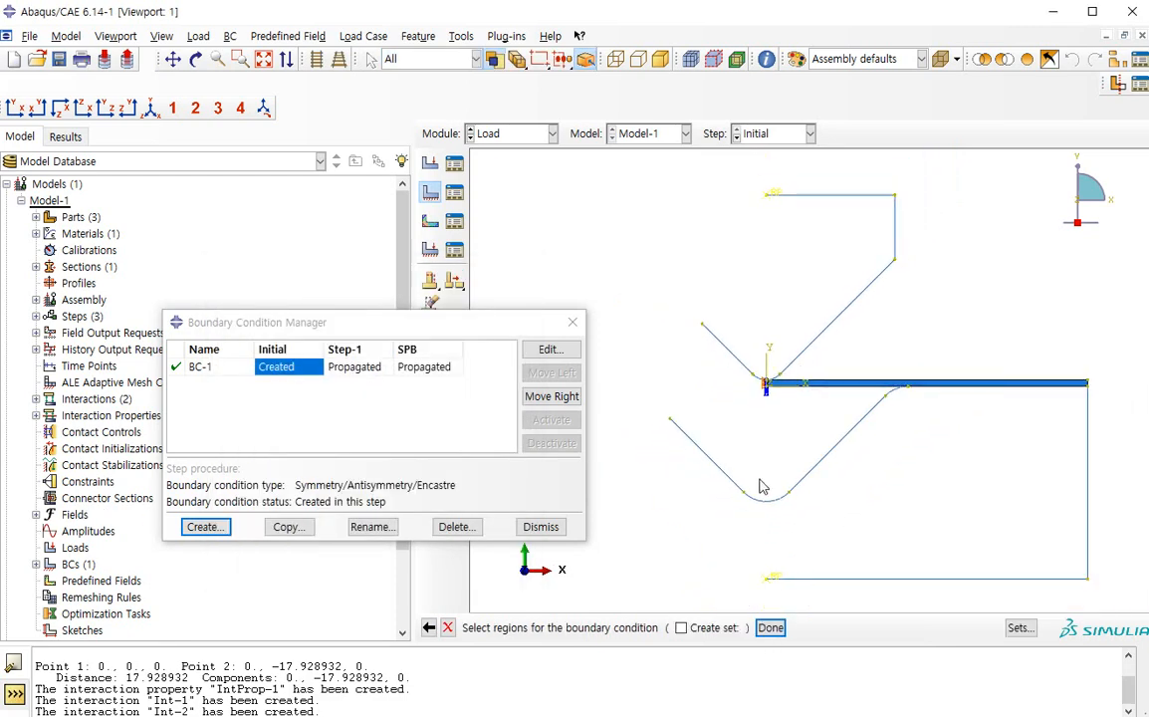
click(772, 574)
middle_click(846, 540)
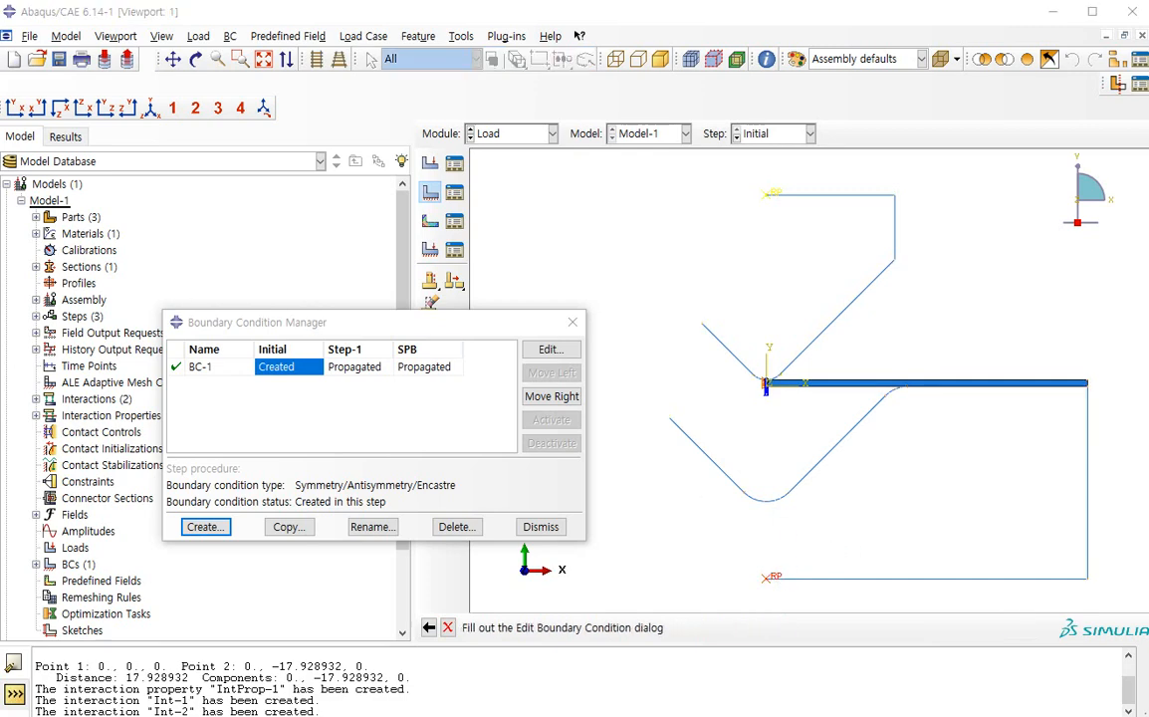
Constrain U1, U2 and UR3 in the die's boundary condition
click(354, 395)
click(354, 415)
click(366, 436)
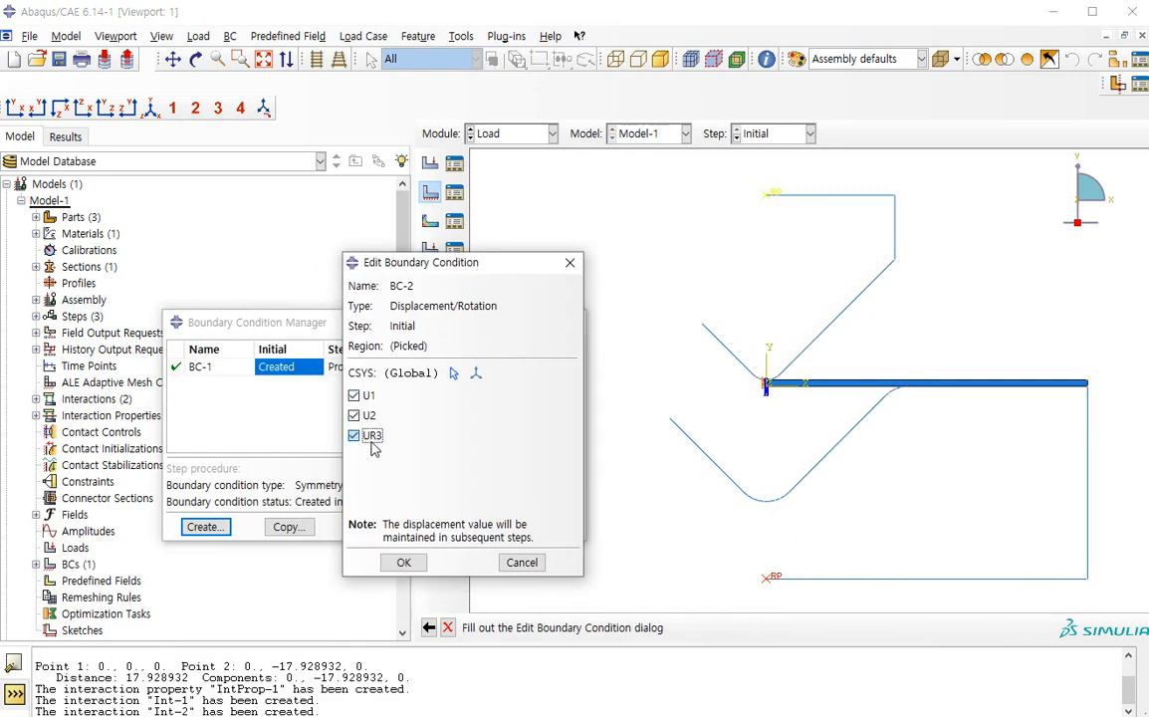
click(403, 562)
Review the die boundary condition in the SPB step and both boundary conditions in Step-1
double_click(428, 388)
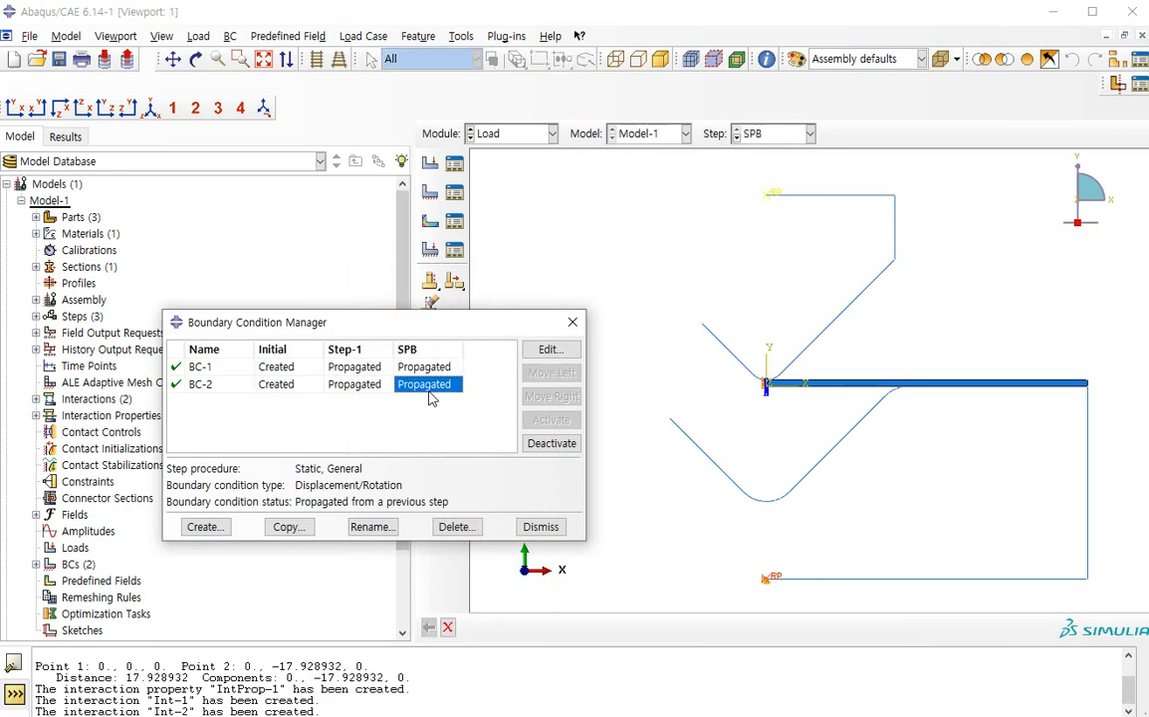
click(529, 601)
double_click(353, 367)
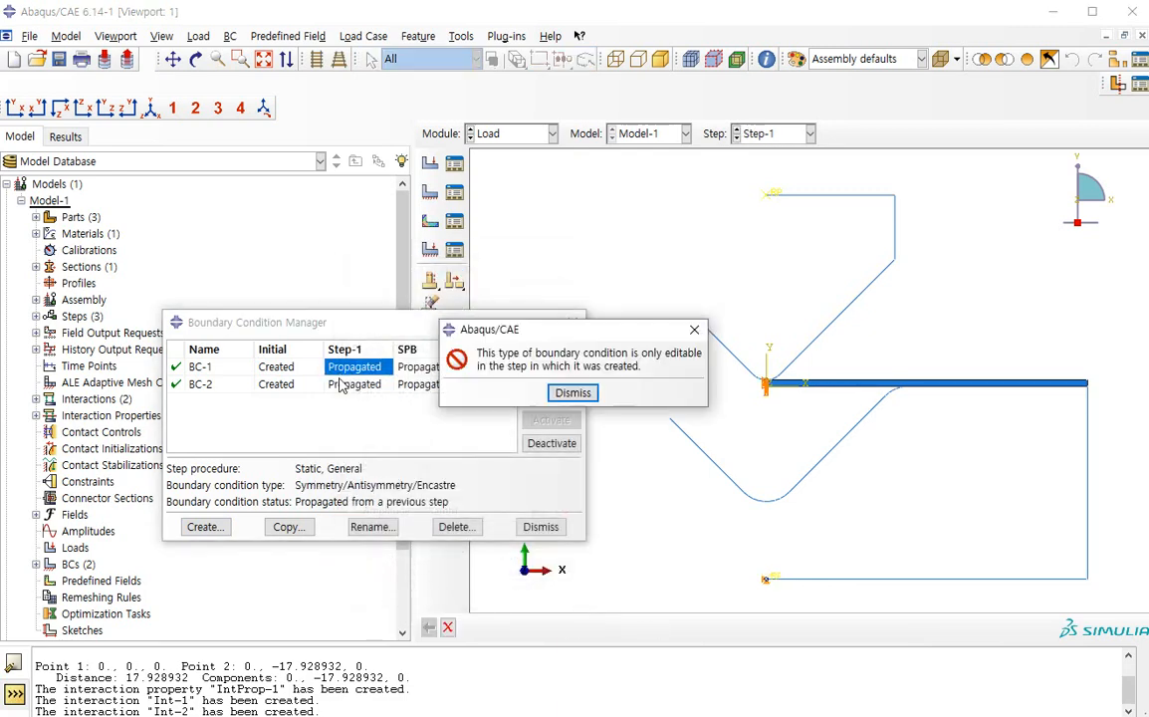
click(569, 391)
double_click(354, 384)
click(529, 576)
Create a Displacement/Rotation boundary condition in Step-1 on the punch's reference point with U1 0, U2 -16 and UR3 0
click(205, 527)
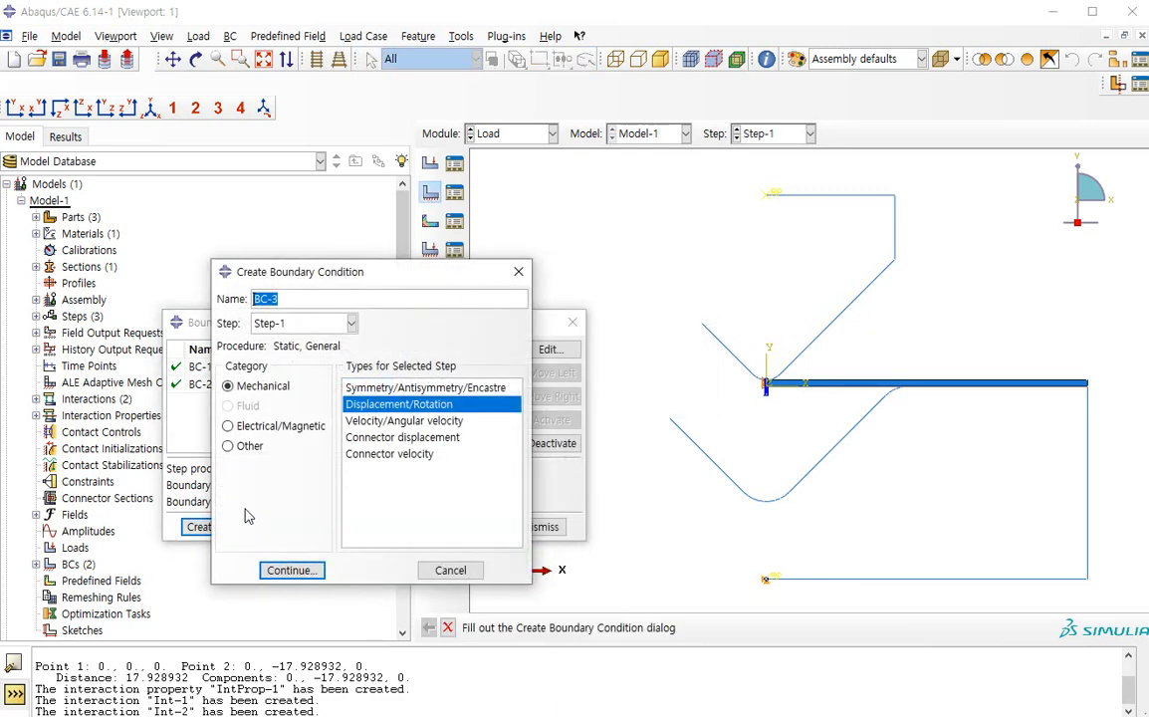
click(289, 569)
click(769, 193)
middle_click(766, 249)
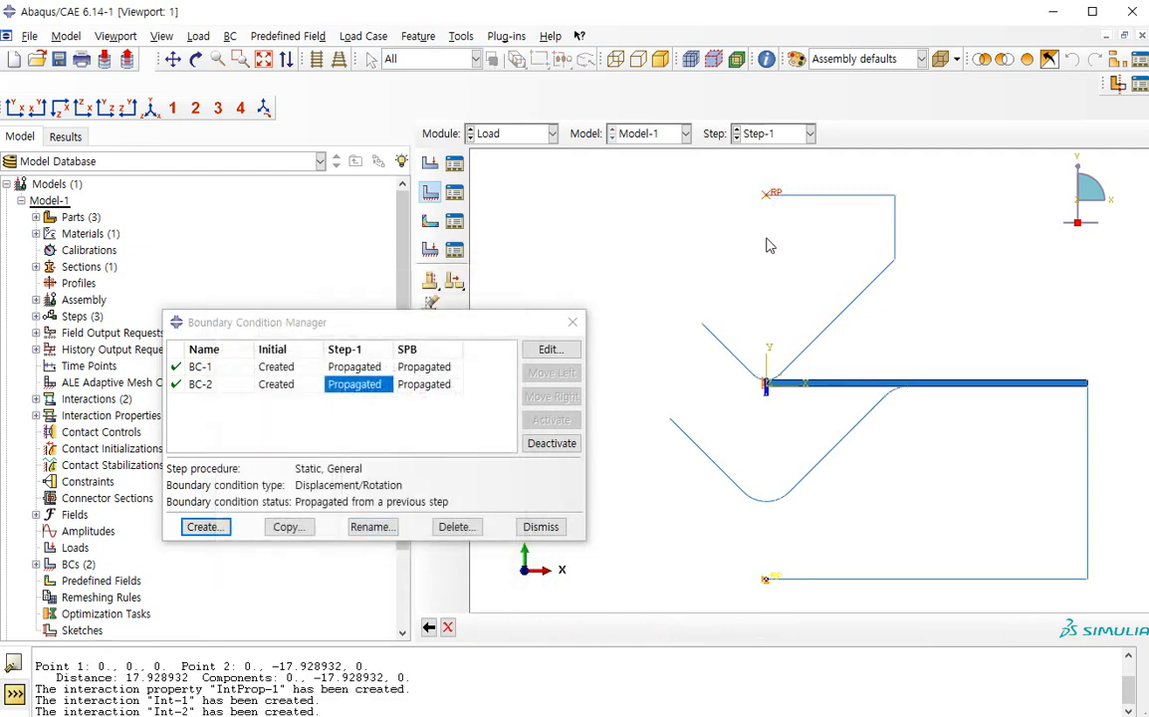
click(370, 442)
click(370, 465)
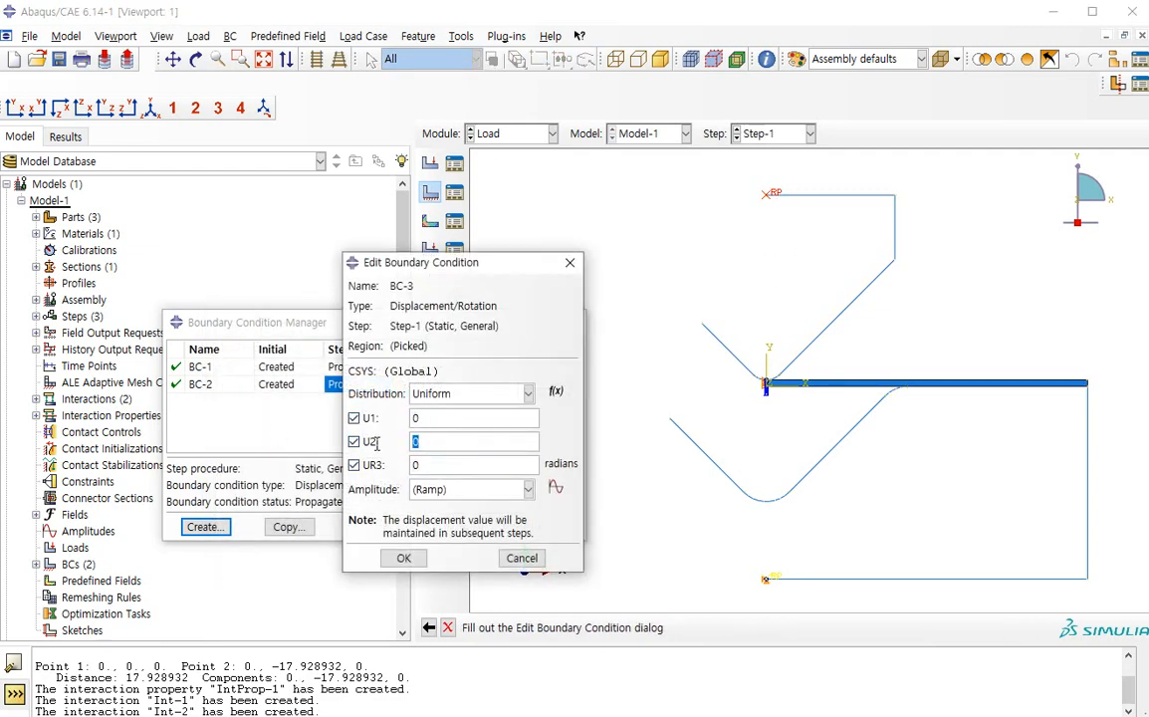
click(403, 557)
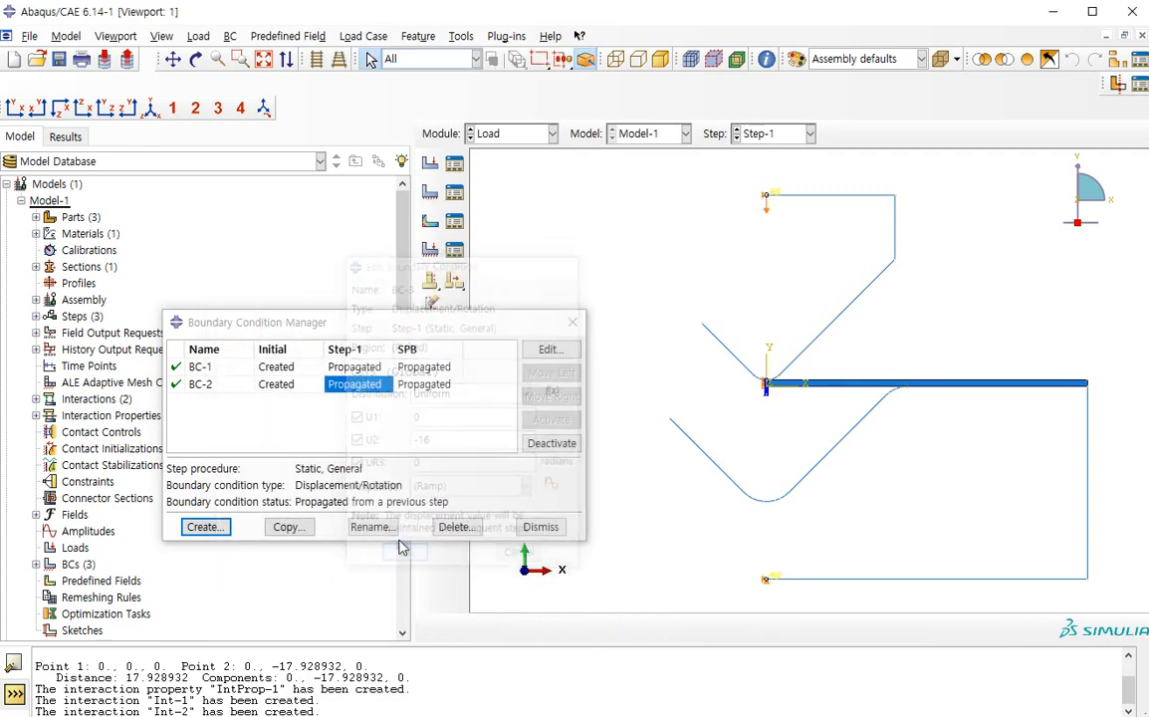
Set U2 of the punch's boundary condition to 0 in the SPB step and close the Boundary Condition Manager
double_click(371, 401)
click(522, 564)
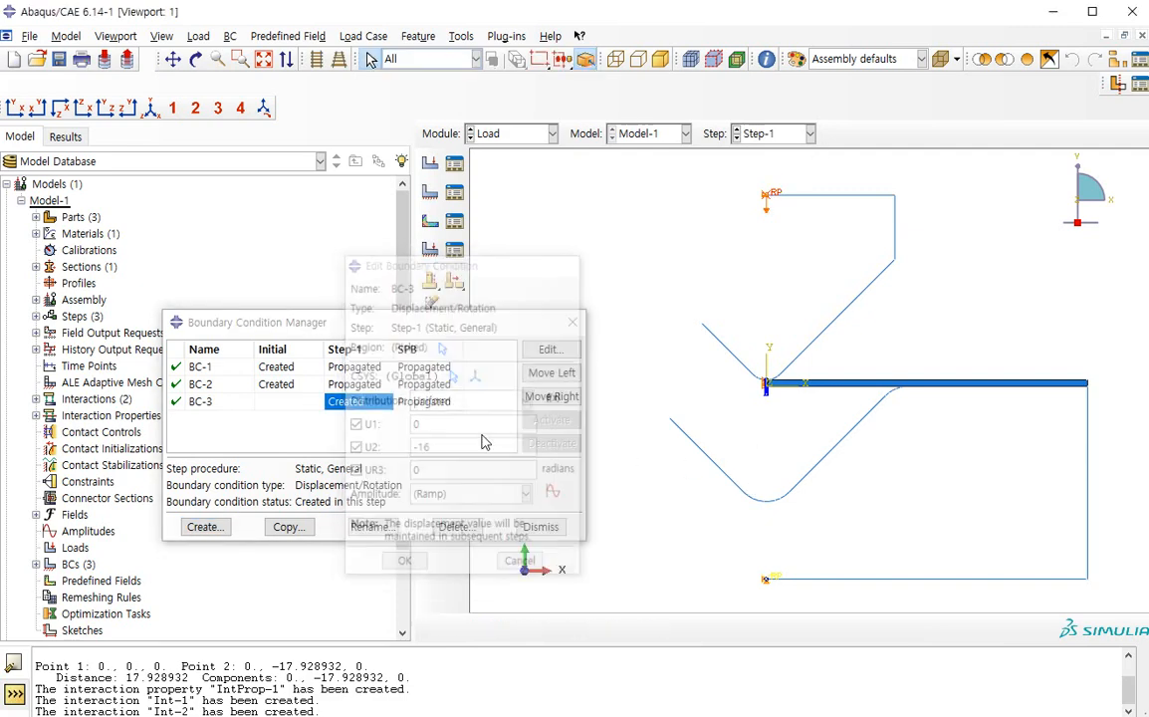
double_click(431, 401)
drag(444, 468, 363, 455)
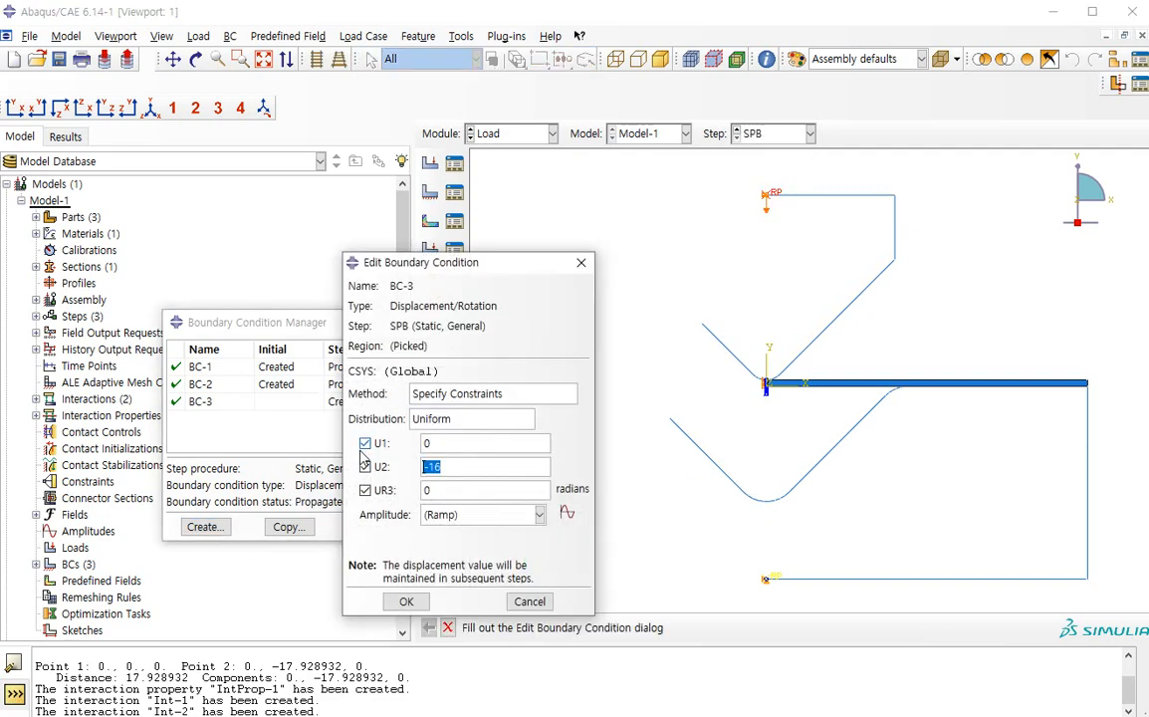
text(0)
click(409, 600)
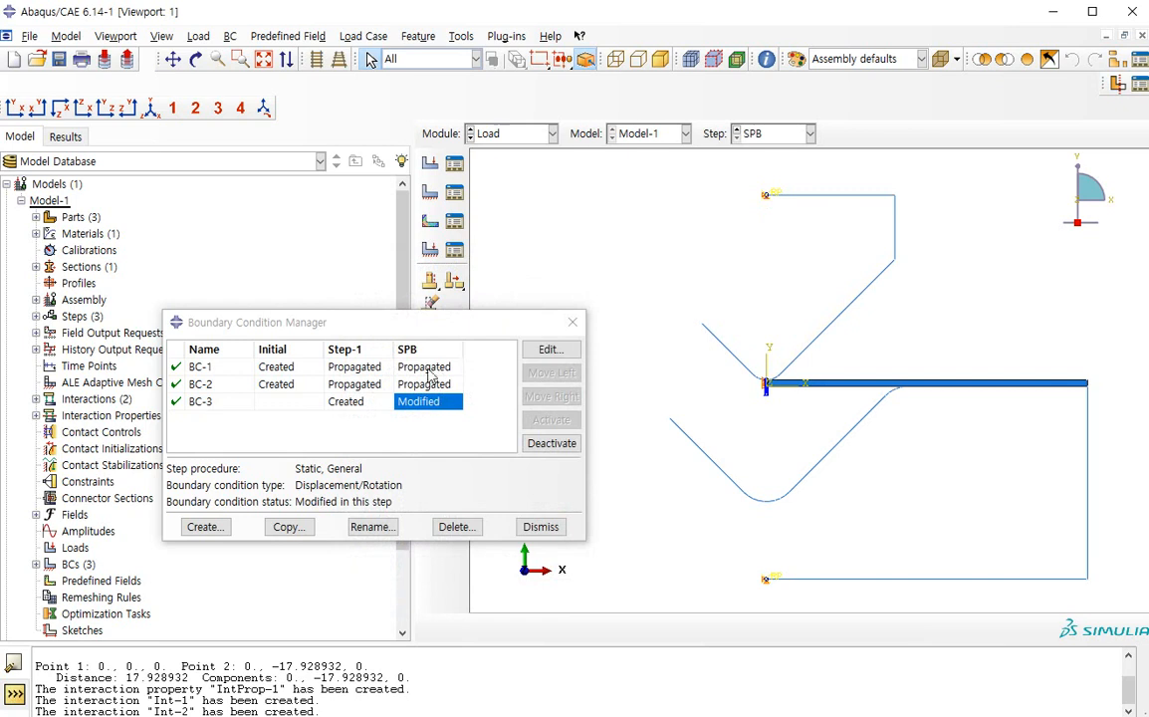
click(540, 526)
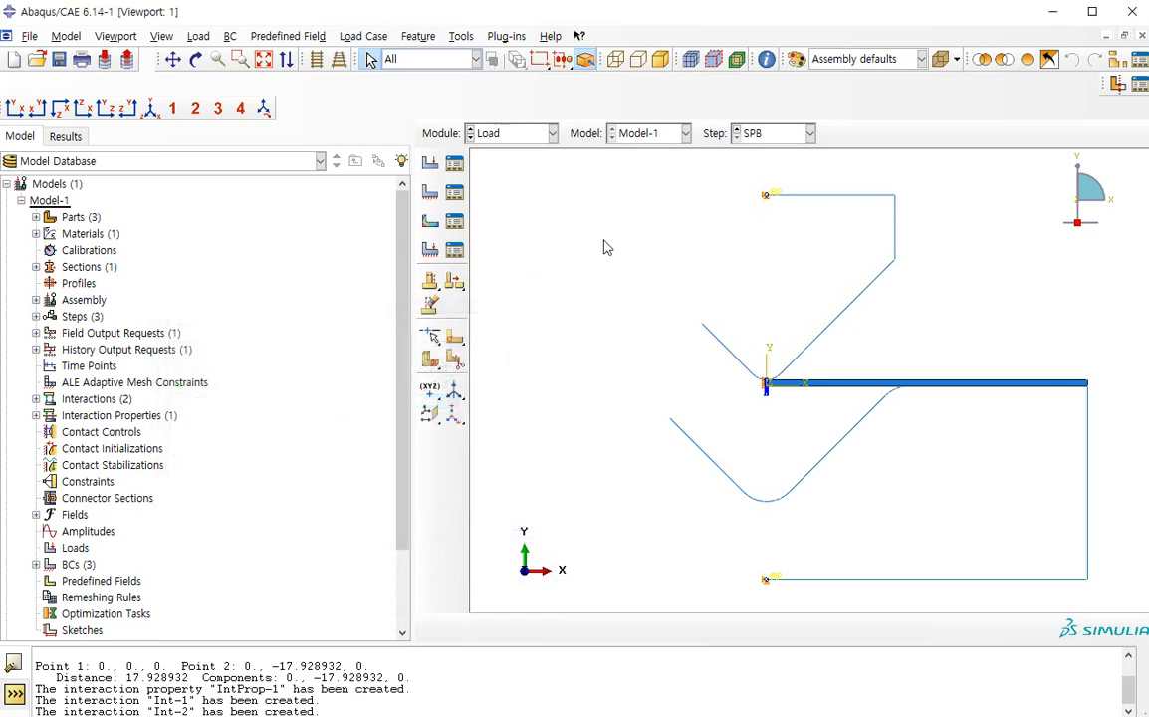
In the Mesh module, set the sheet part's mesh controls to Quad elements with the Structured technique
click(550, 134)
click(493, 250)
click(807, 134)
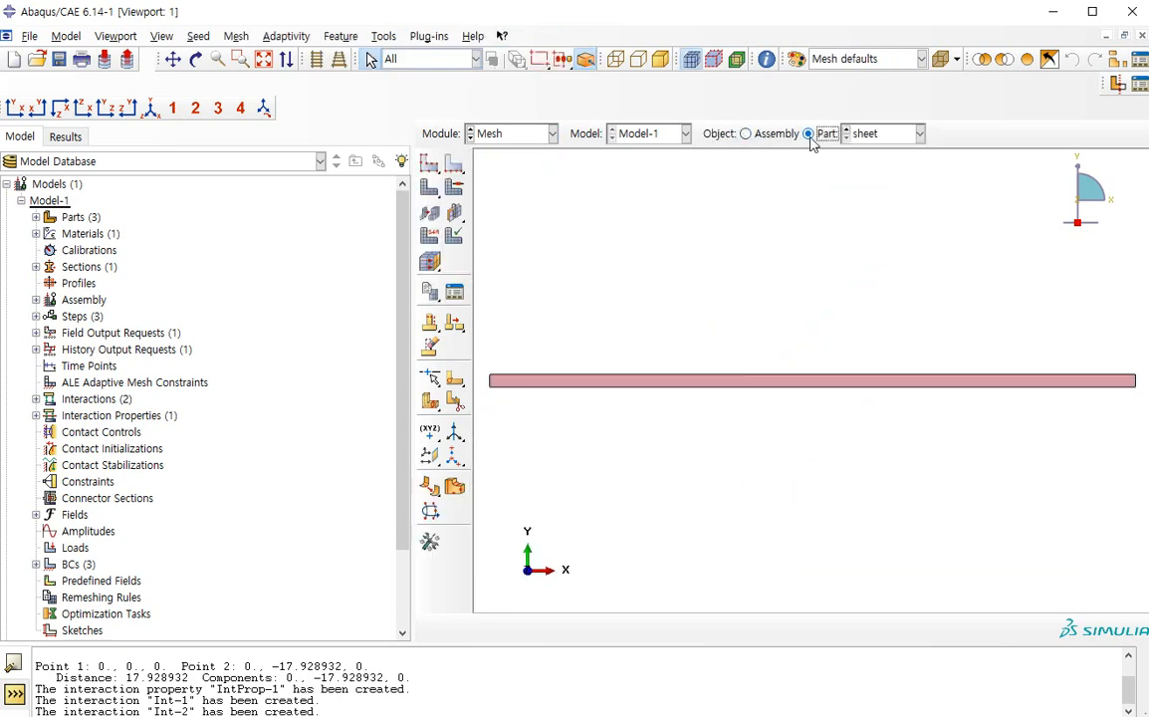
click(454, 189)
click(456, 189)
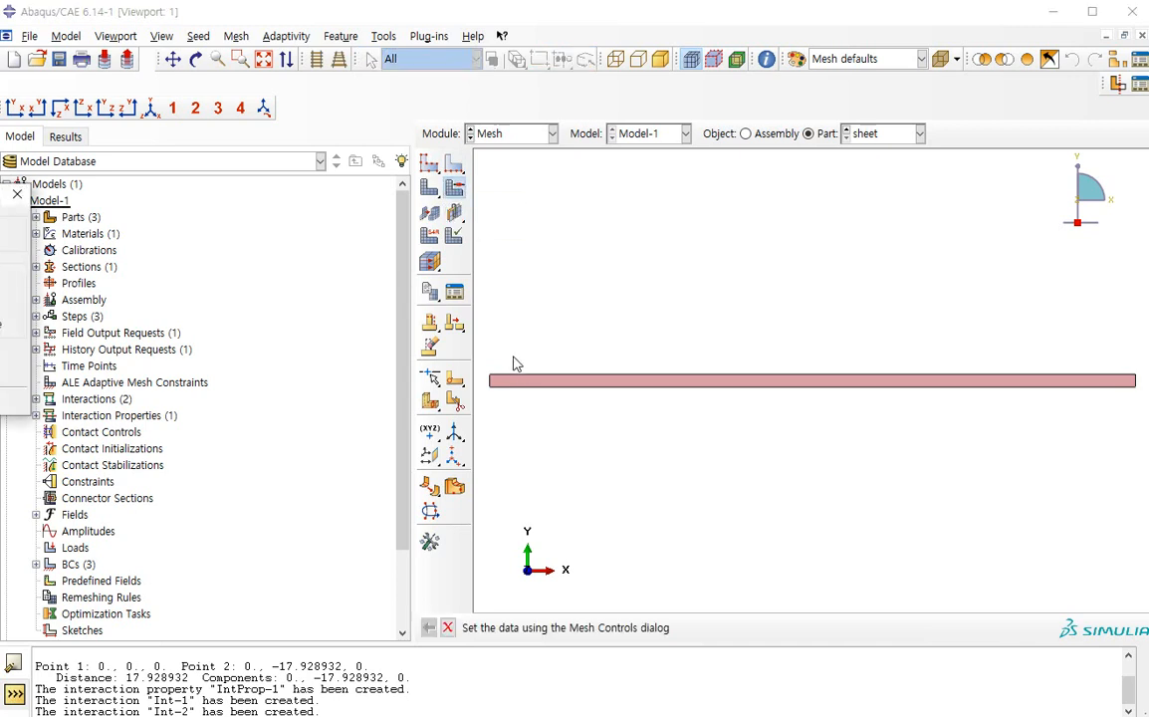
drag(0, 209, 623, 442)
click(417, 474)
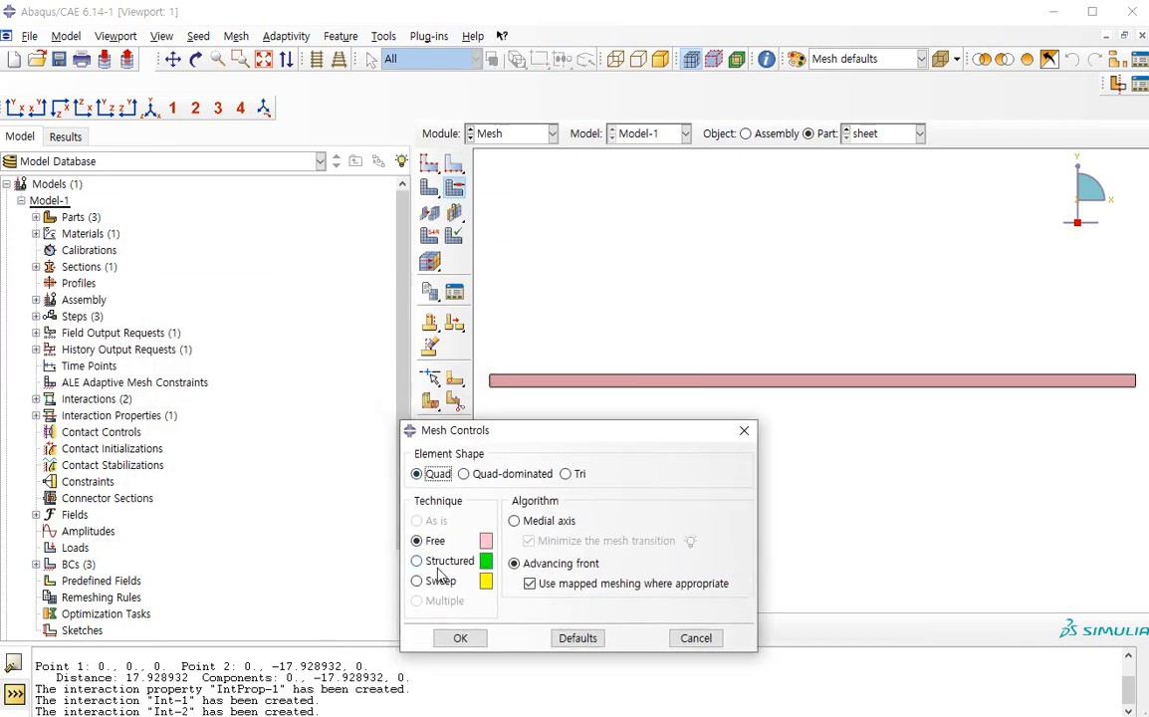
click(423, 560)
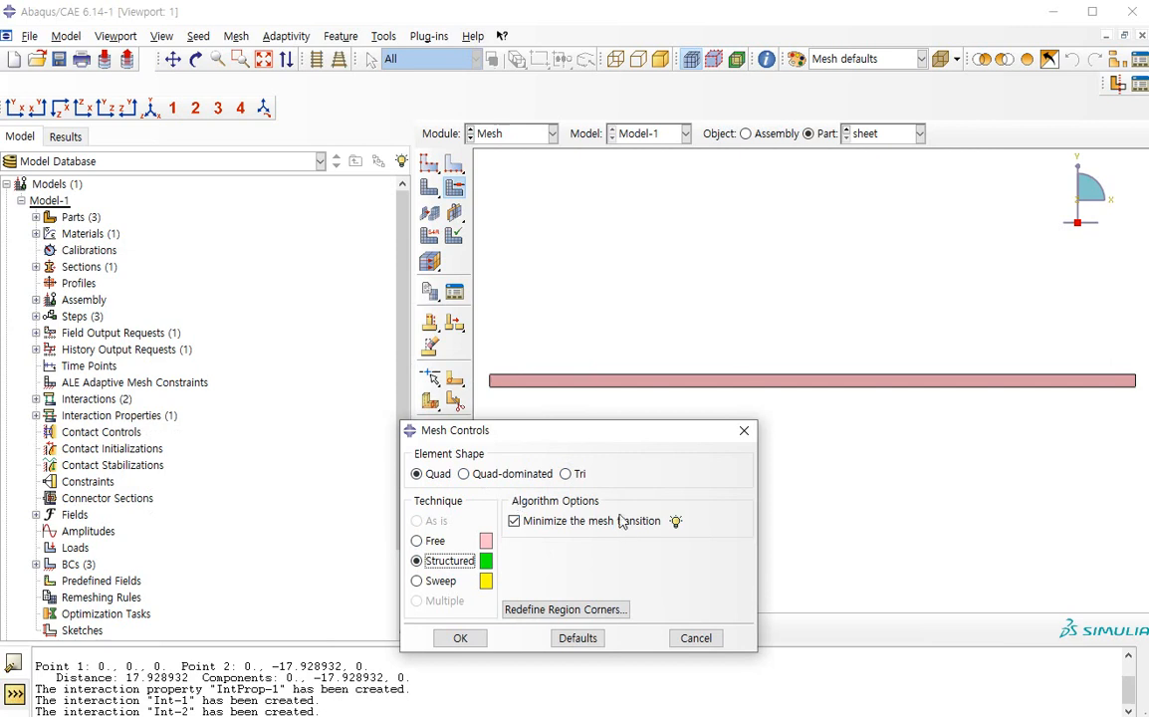
click(459, 638)
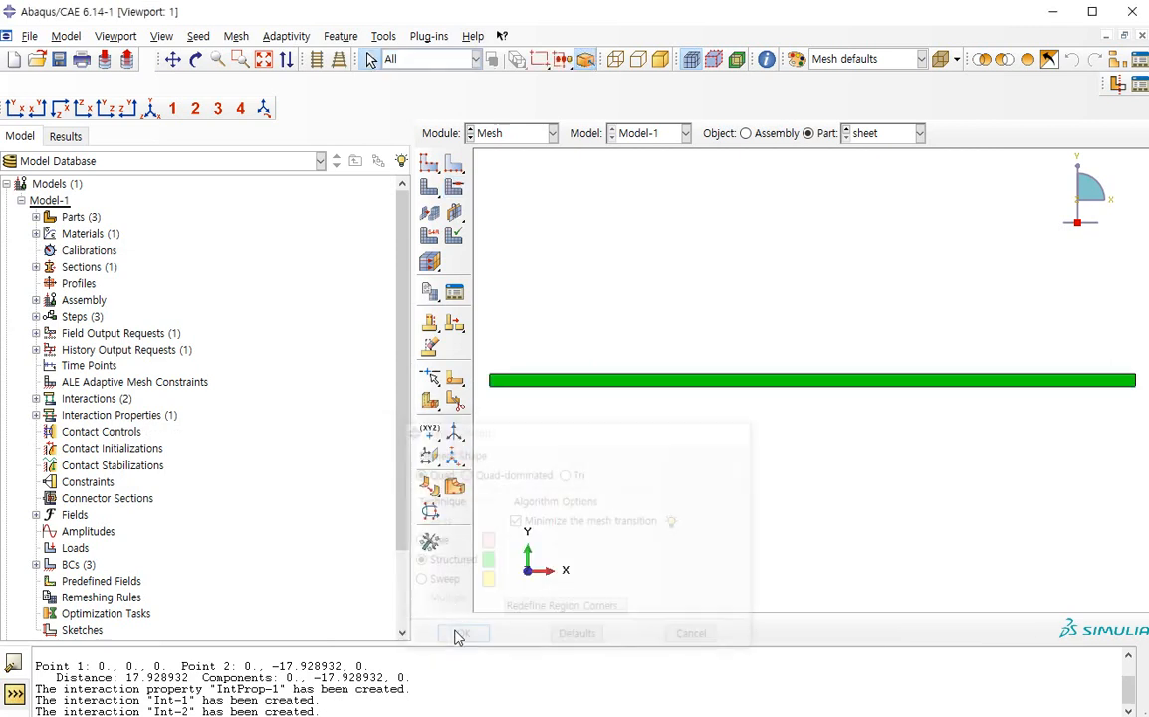
Seed the sheet's two short end edges by number with 6 elements and no bias
click(454, 167)
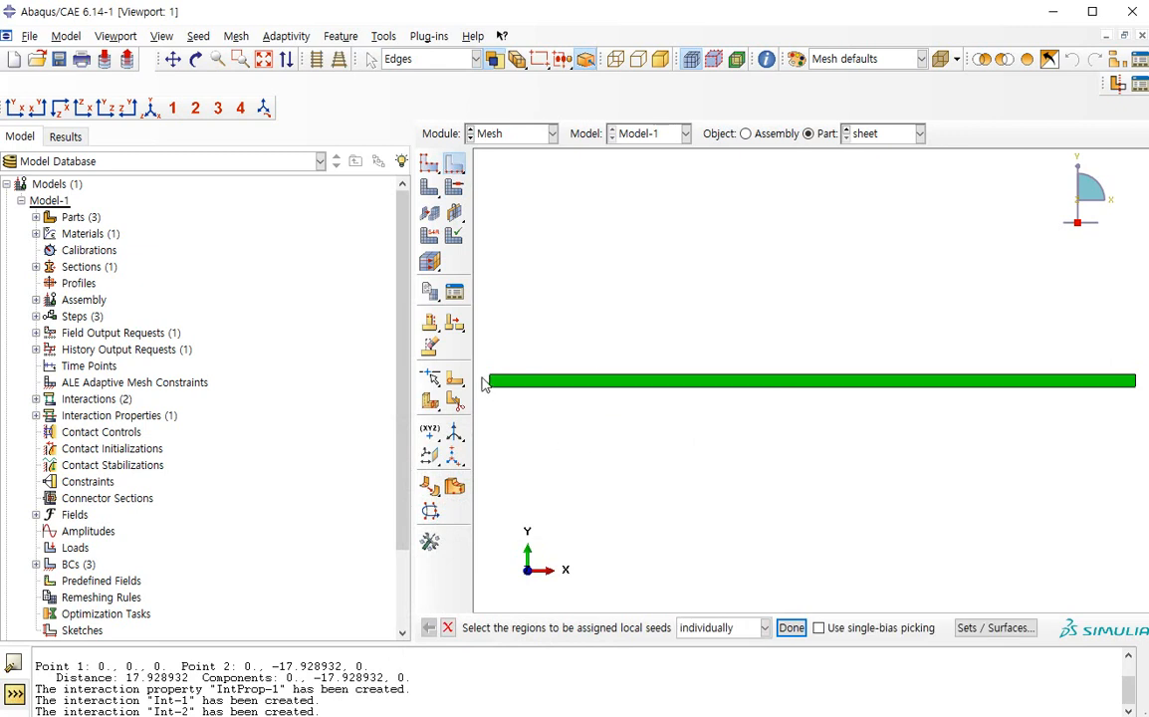
drag(1147, 381, 652, 315)
drag(480, 379, 1143, 381)
middle_click(944, 305)
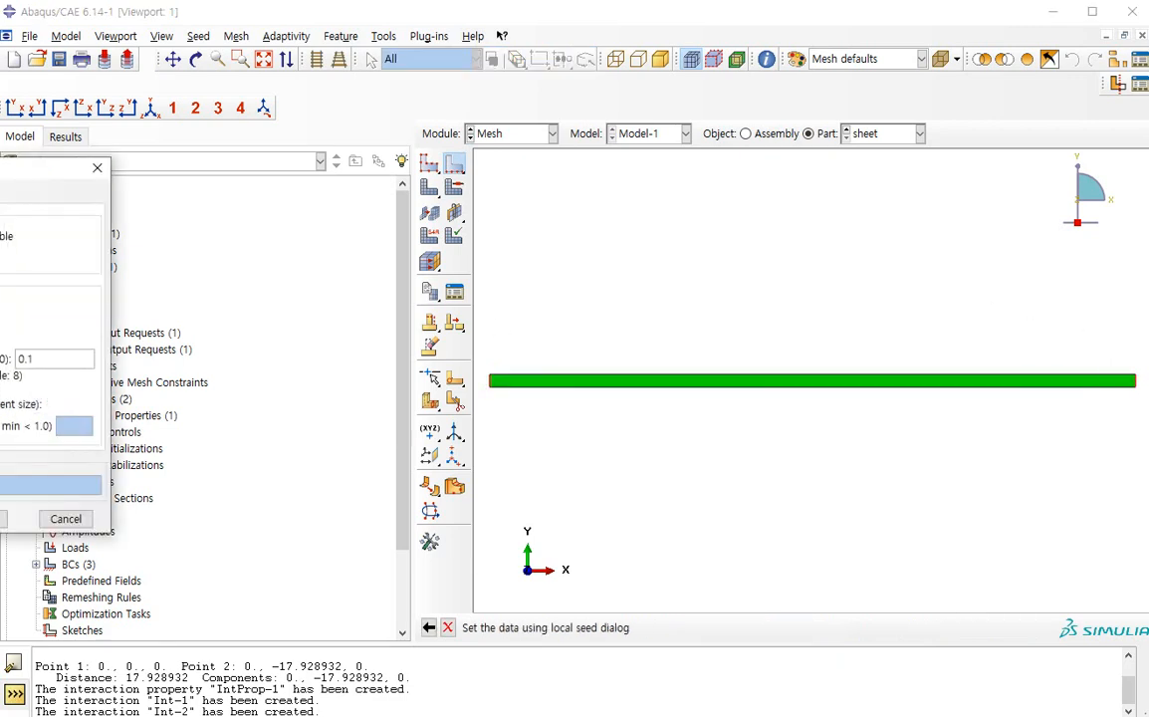
click(115, 290)
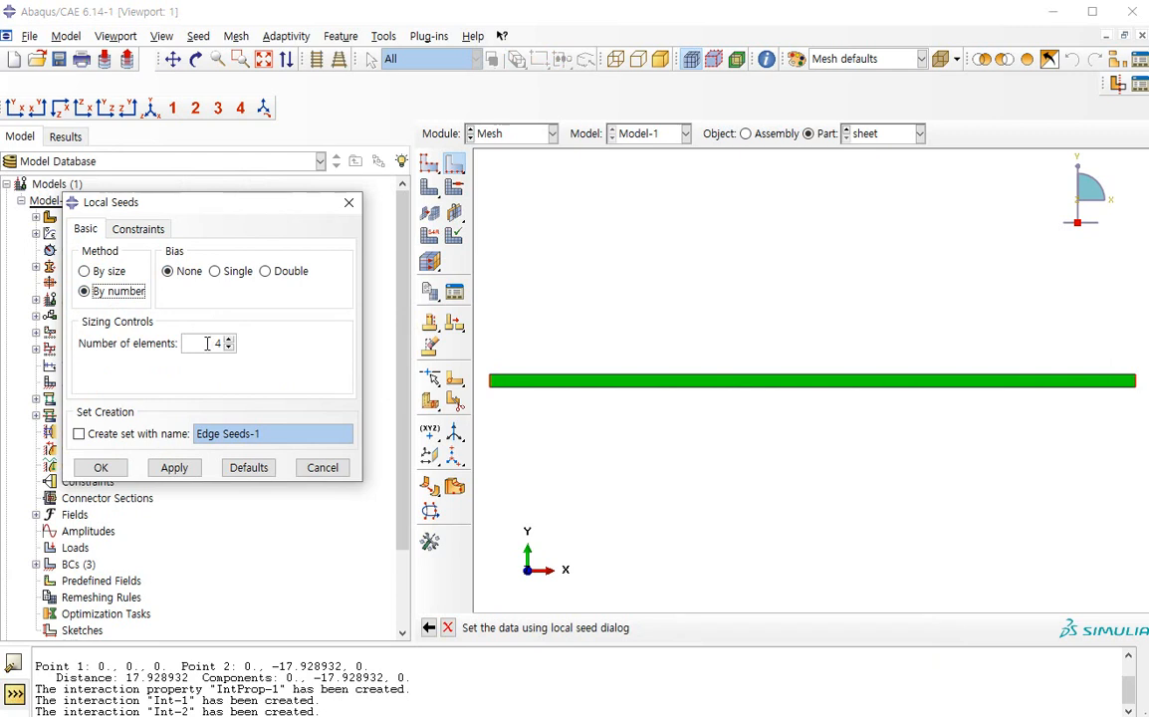
drag(207, 343, 237, 343)
text(6)
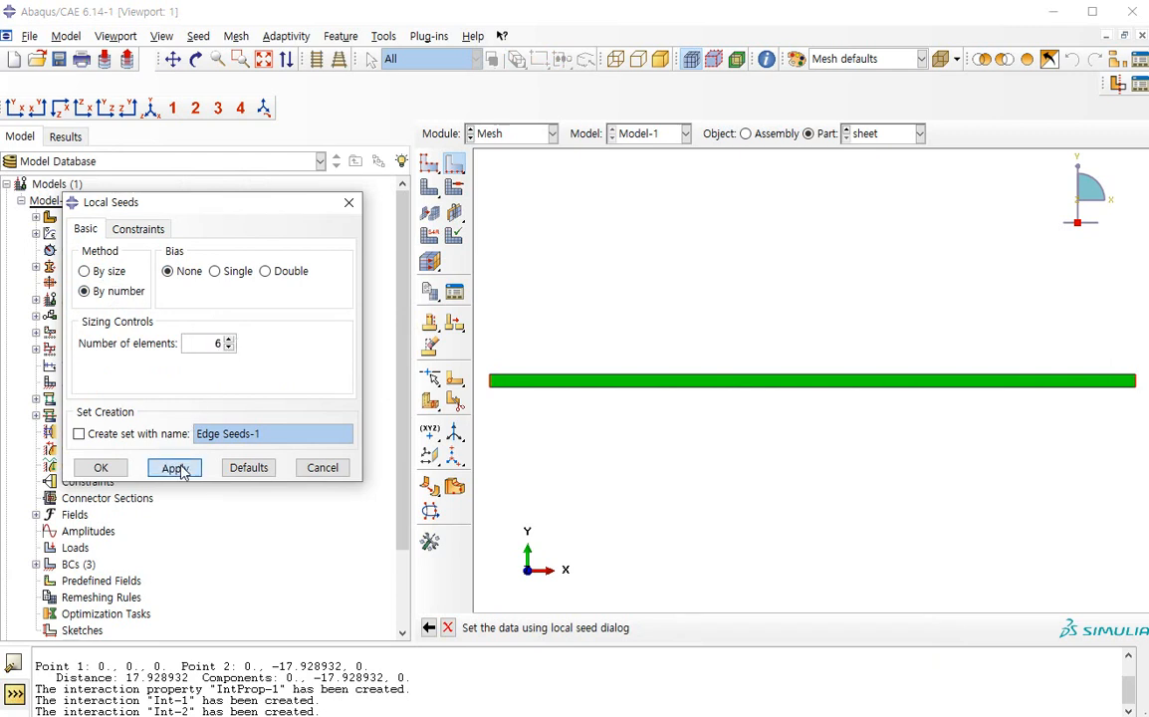
click(176, 466)
click(103, 467)
click(425, 168)
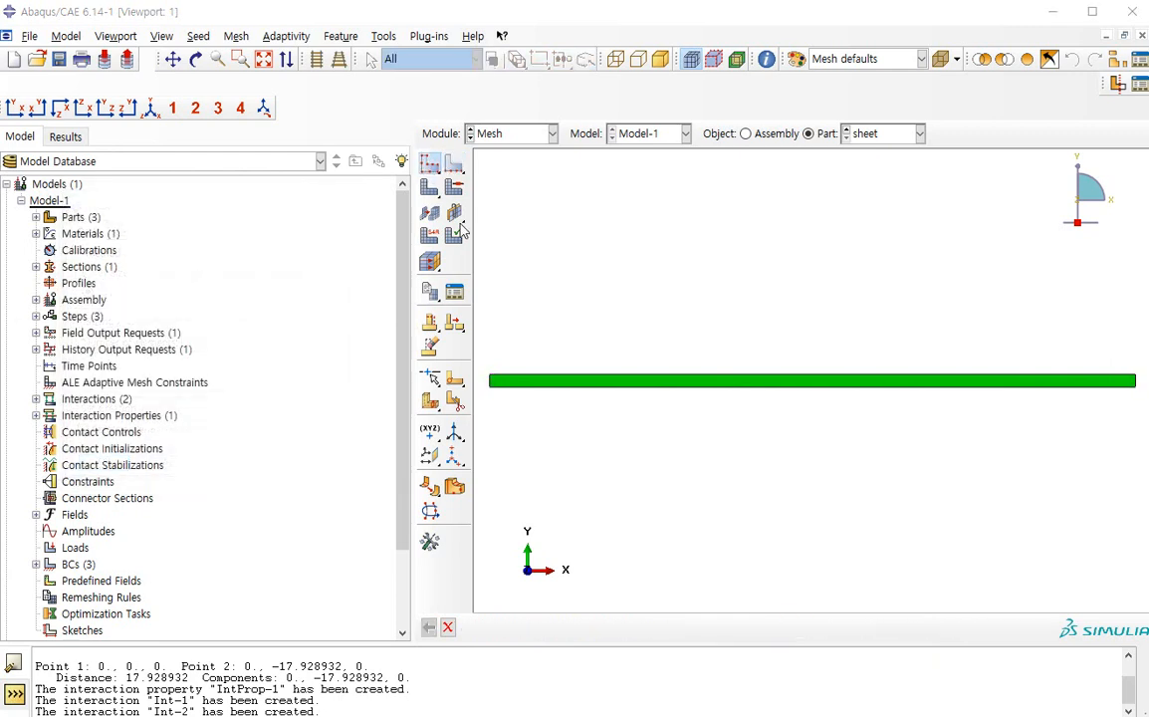
key(Escape)
key(Escape)
click(457, 167)
key(Escape)
drag(756, 290, 810, 586)
click(431, 165)
key(Escape)
Seed the sheet's two long edges by number with a single bias of ratio 5
click(457, 167)
drag(712, 271, 752, 502)
middle_click(752, 502)
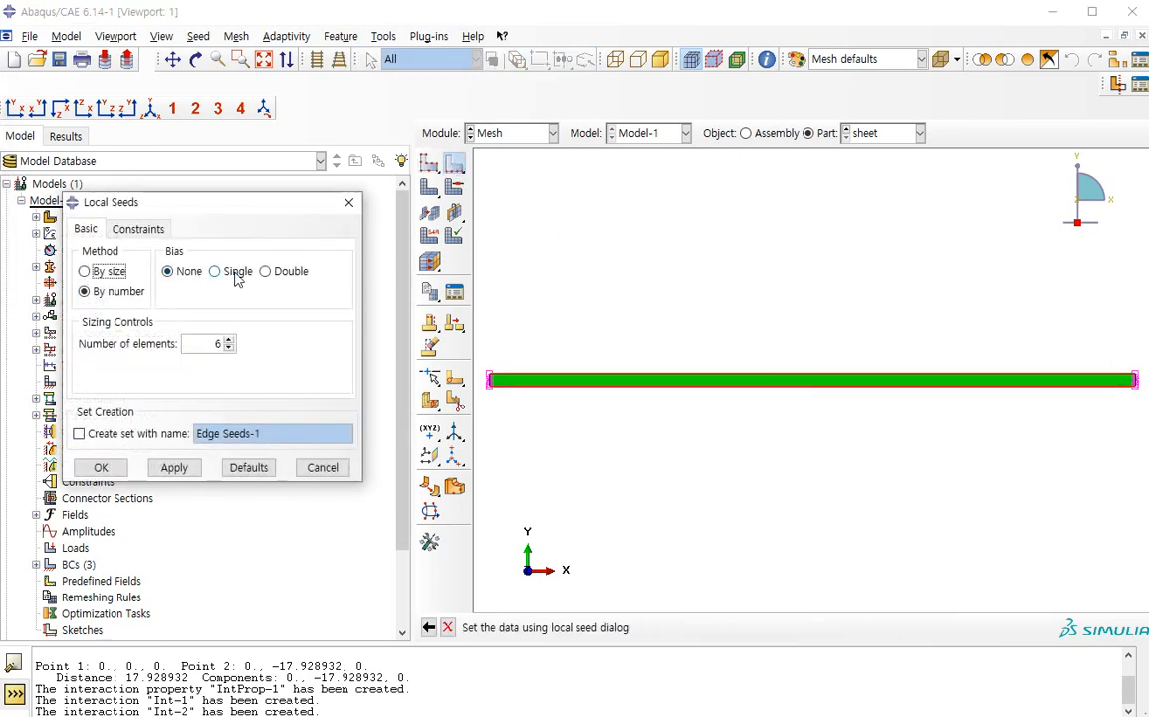
drag(209, 199, 292, 281)
click(277, 342)
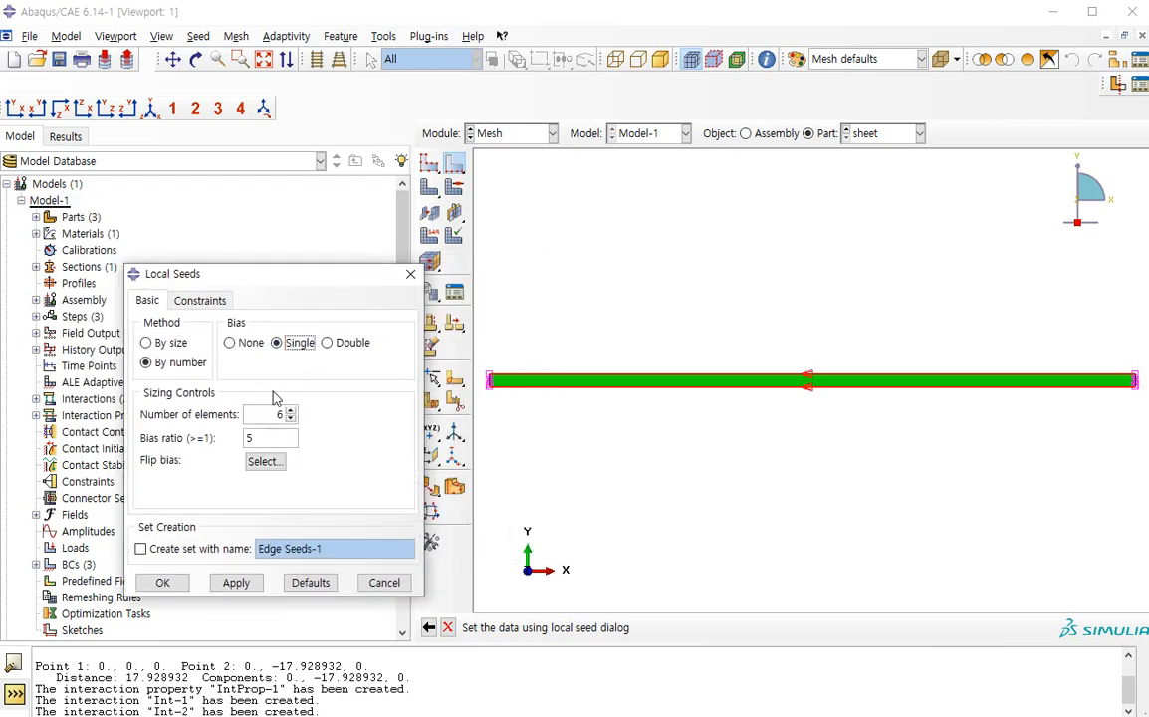
click(236, 582)
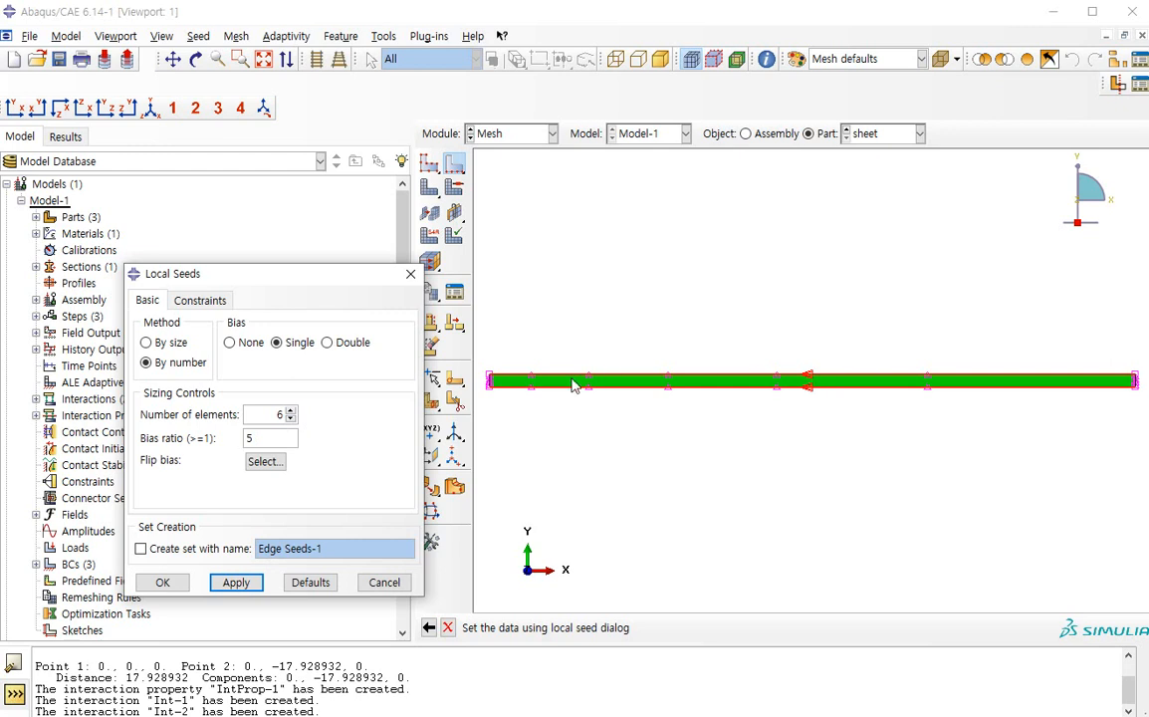
Set the long edges' seed to 50 elements and mesh the sheet part
double_click(279, 414)
text(30)
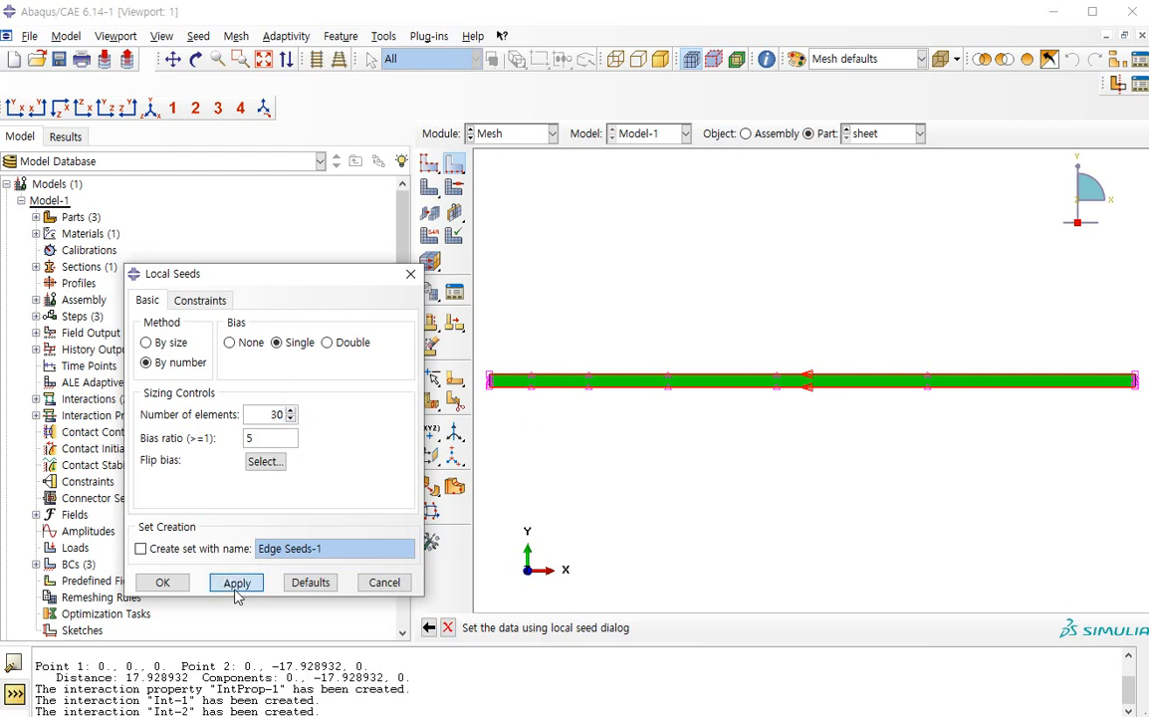
click(236, 582)
double_click(277, 414)
text(50)
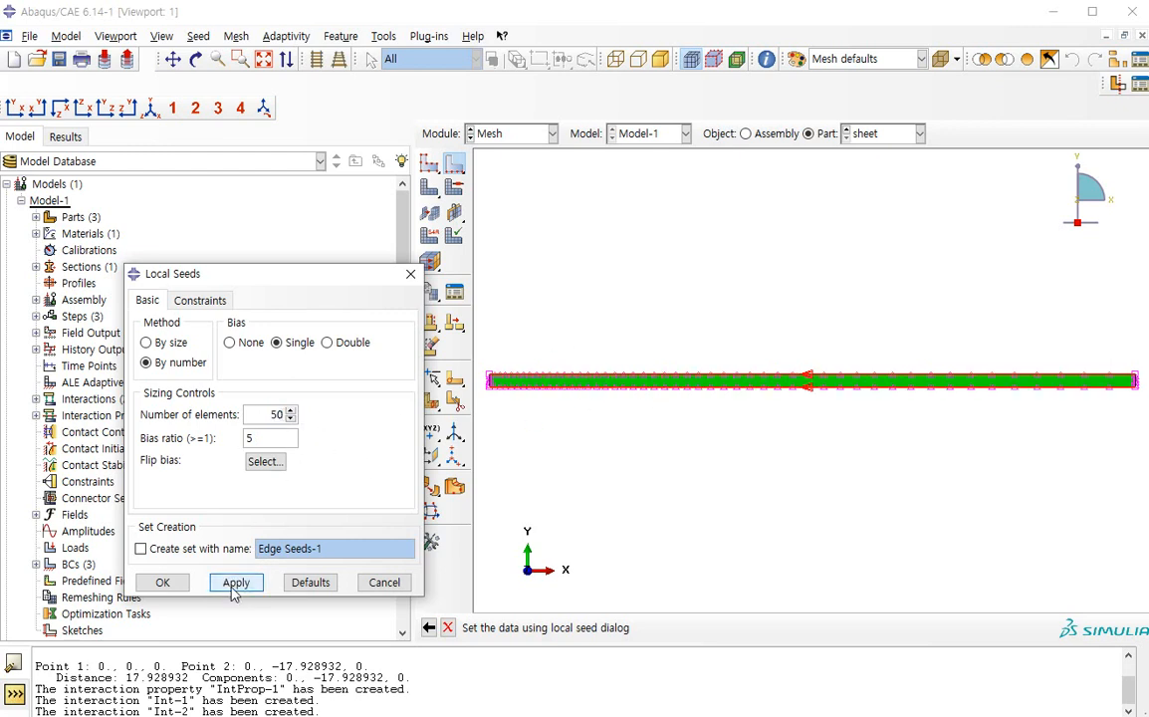
click(236, 582)
click(162, 582)
click(432, 192)
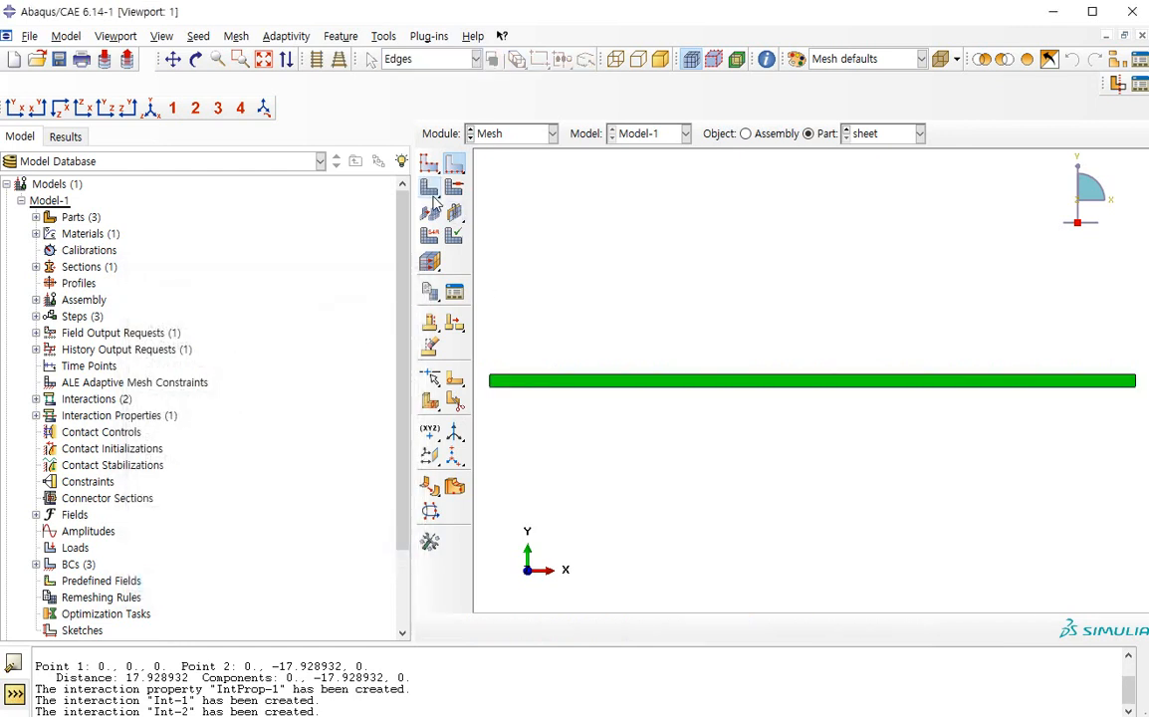
middle_click(571, 384)
Assign the Standard linear Plane Strain element type with reduced integration (CPE4R) to the sheet
click(430, 235)
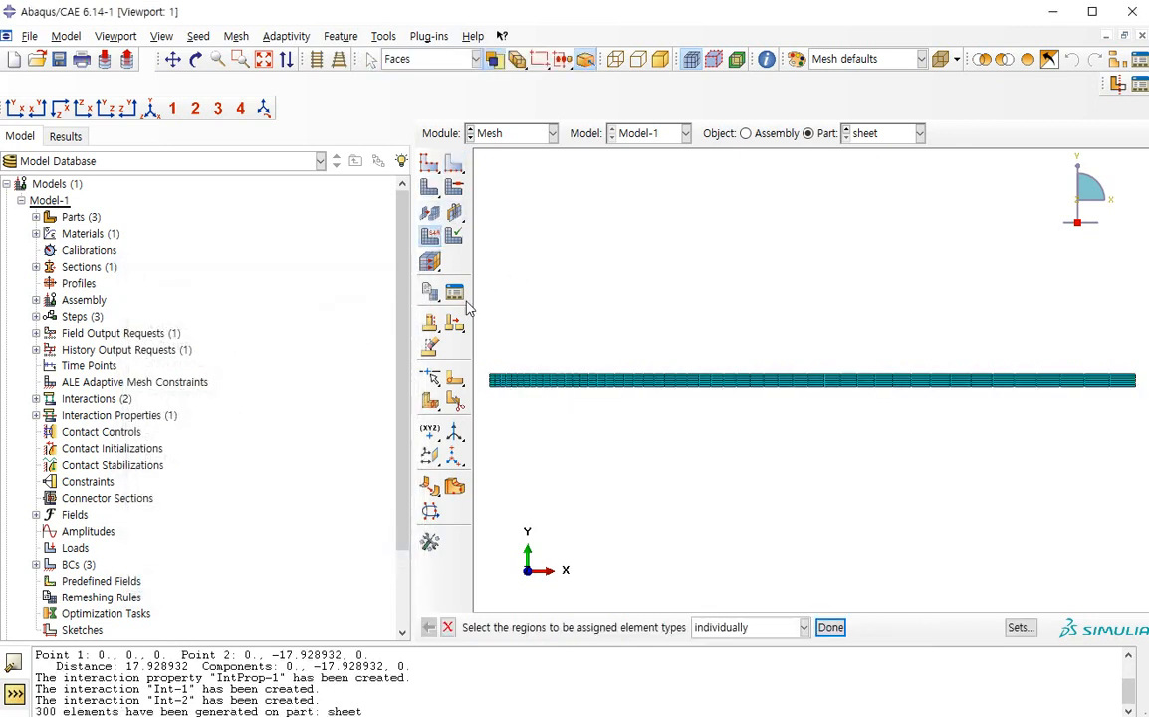
middle_click(639, 345)
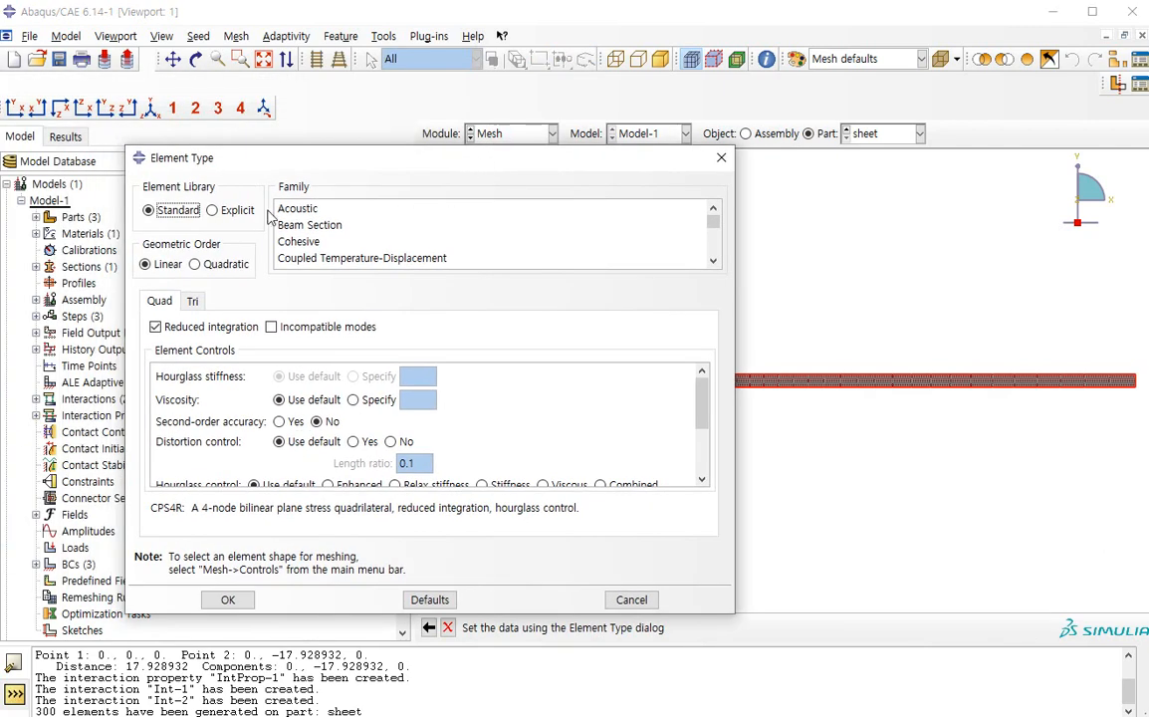
scroll(299, 229, down, 4)
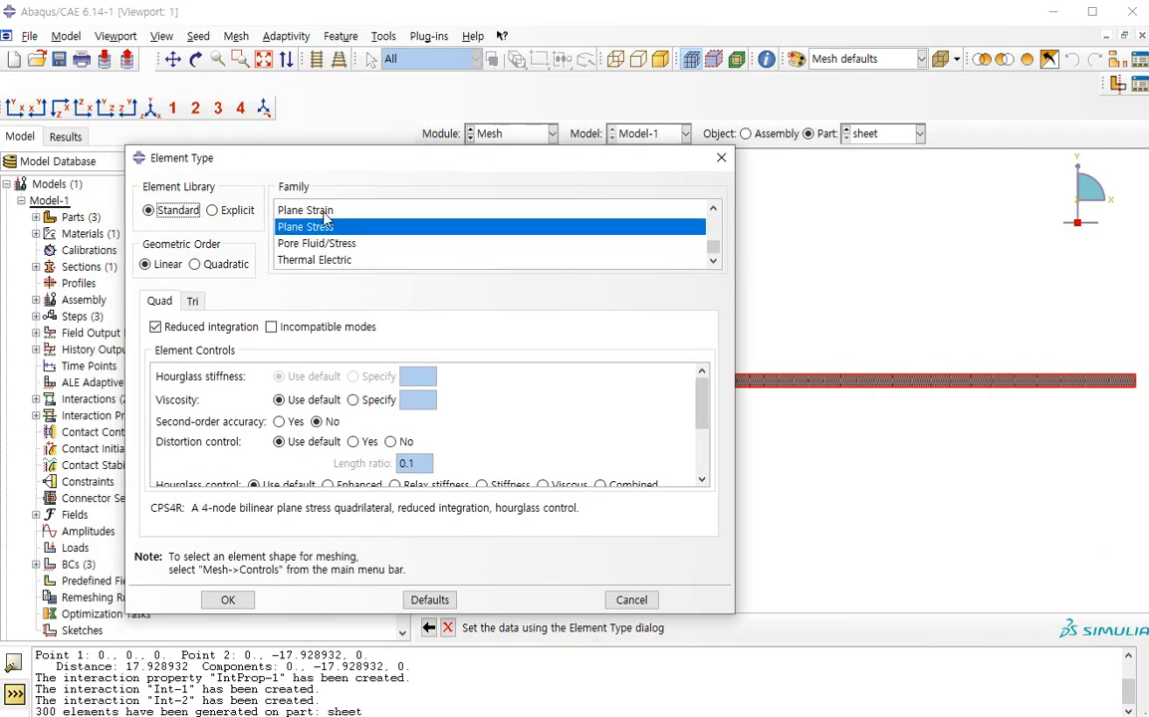
click(323, 211)
click(329, 226)
click(332, 211)
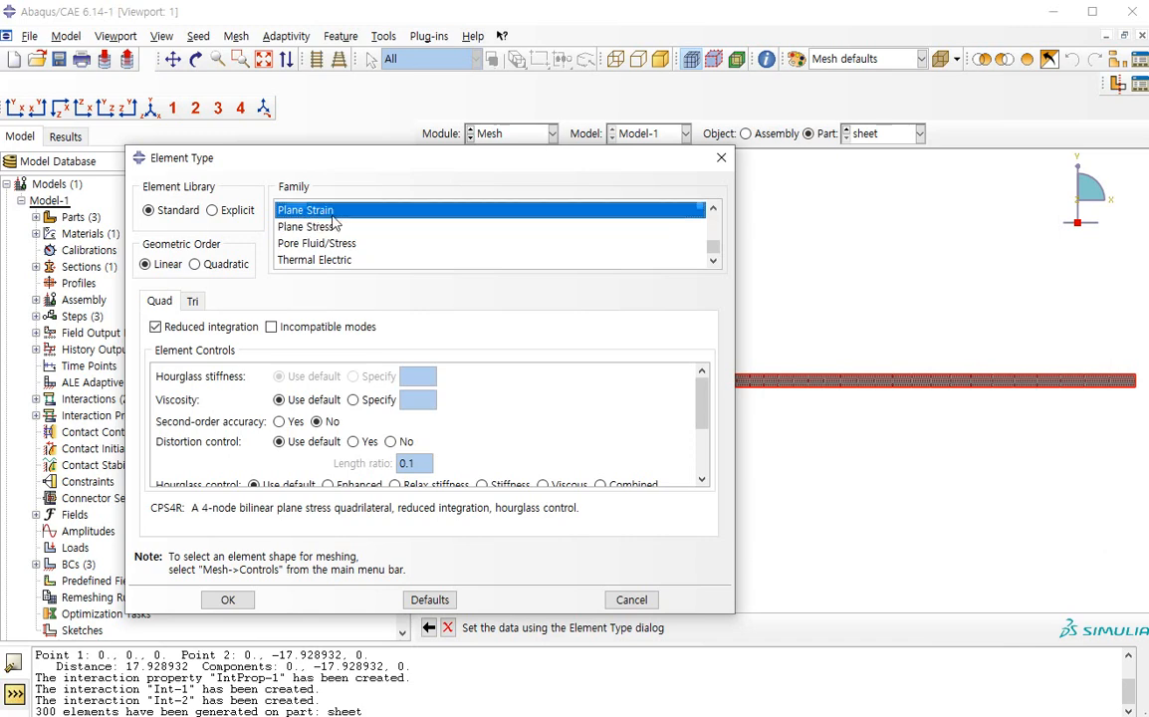
click(334, 226)
click(303, 210)
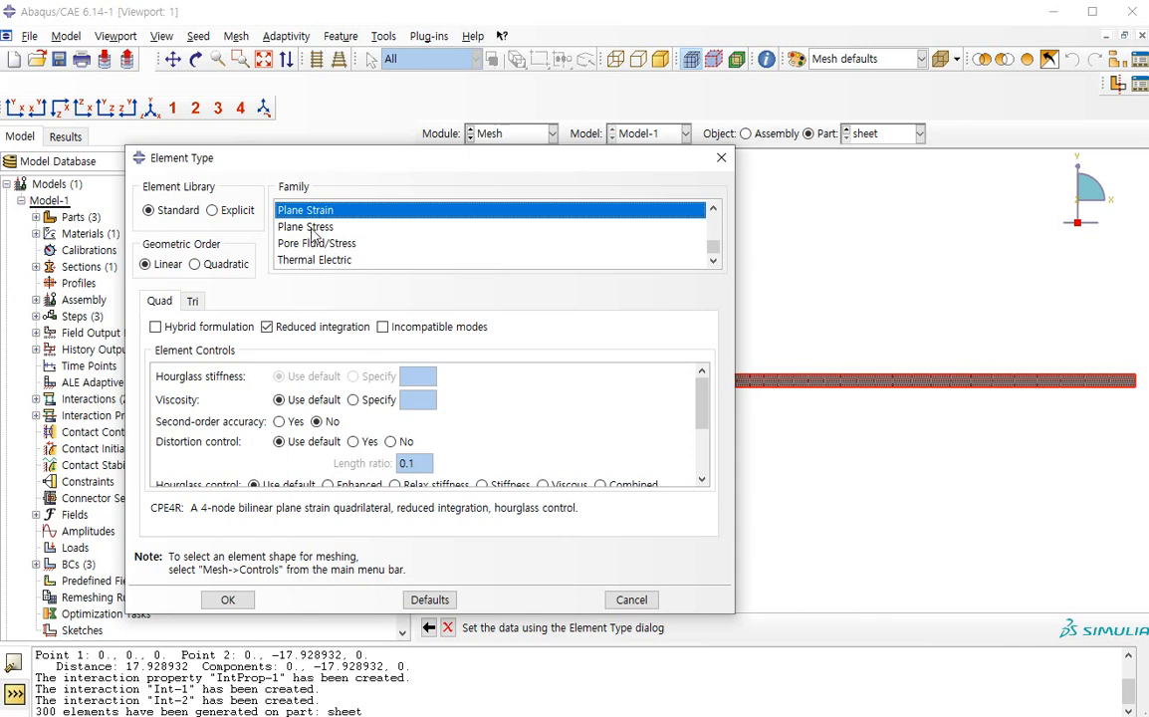
click(227, 599)
Check the element type code assigned to the sheet and close the Element Type dialog
click(433, 237)
click(432, 242)
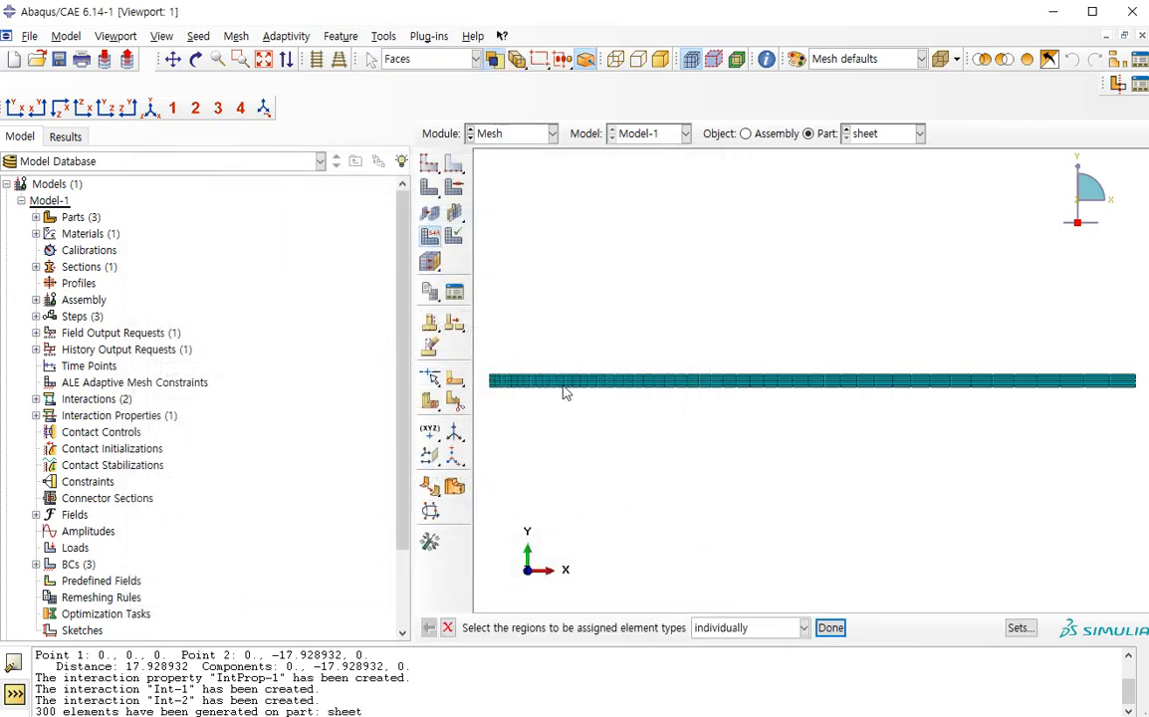
click(565, 384)
middle_click(559, 422)
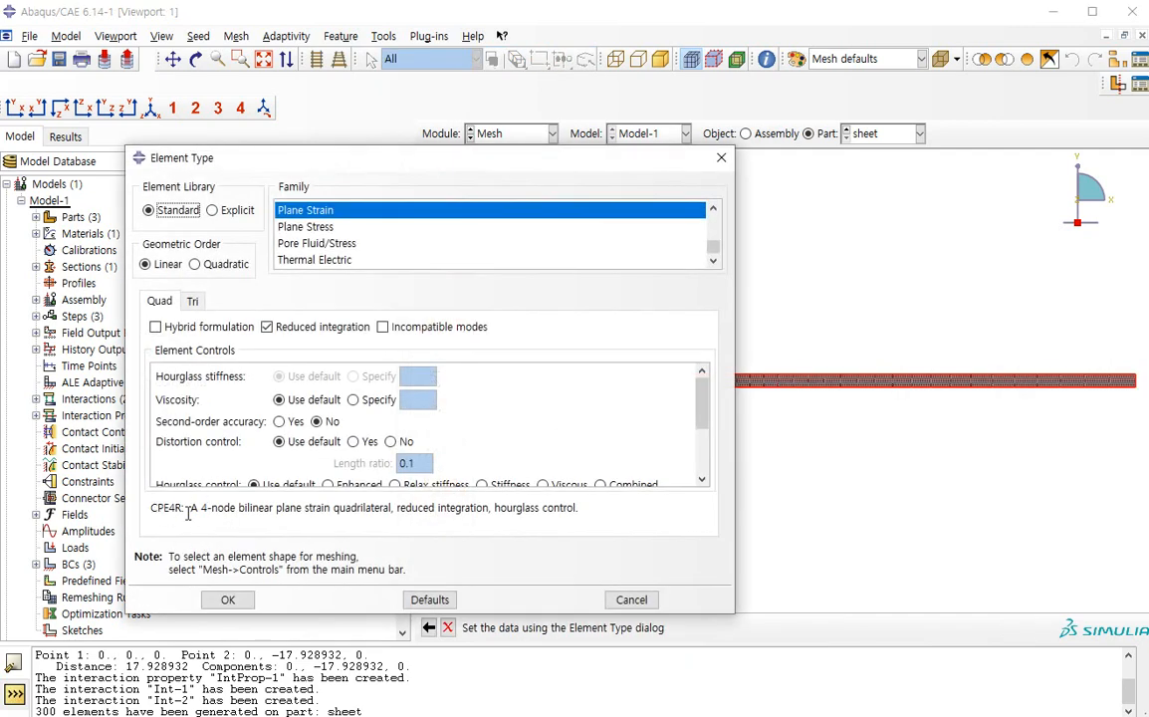
drag(151, 508, 181, 509)
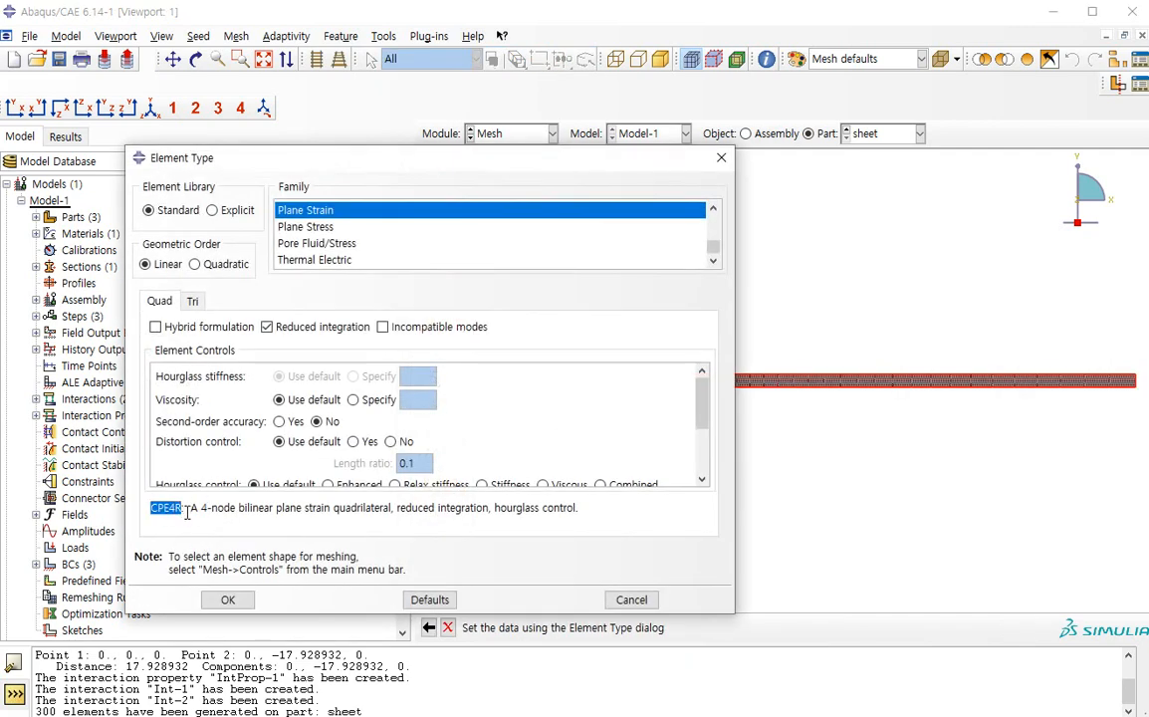
click(225, 600)
Switch to the Job module and close the Job Manager
click(483, 133)
click(458, 262)
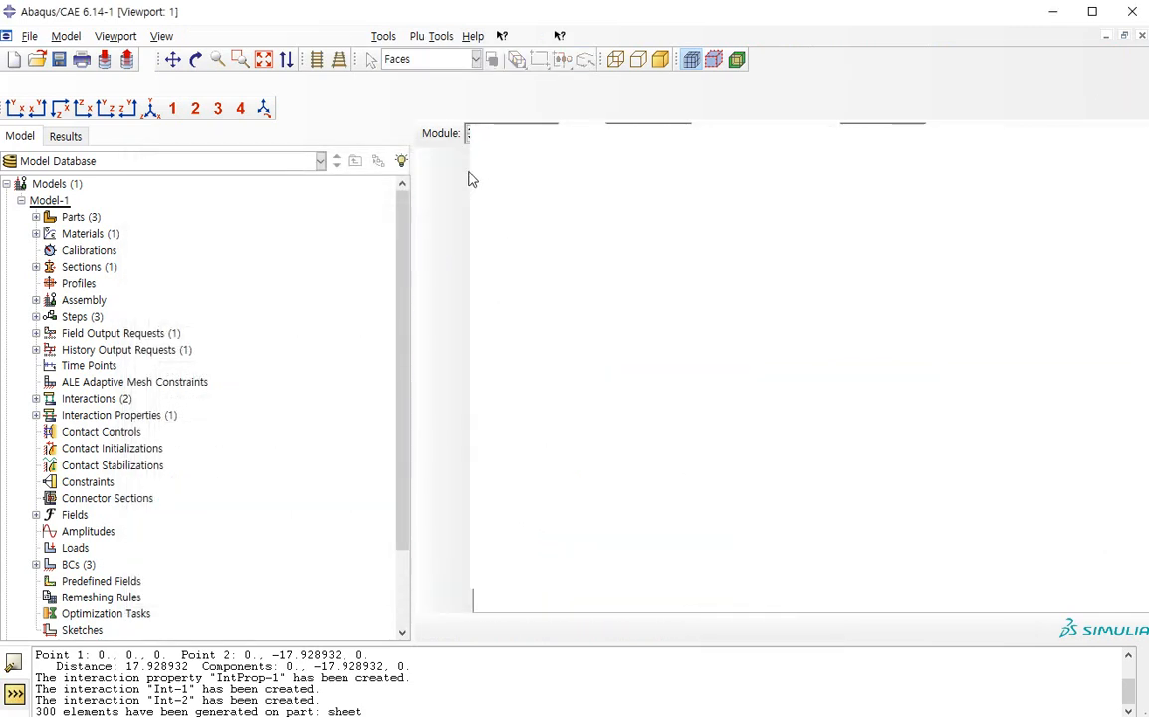
click(457, 141)
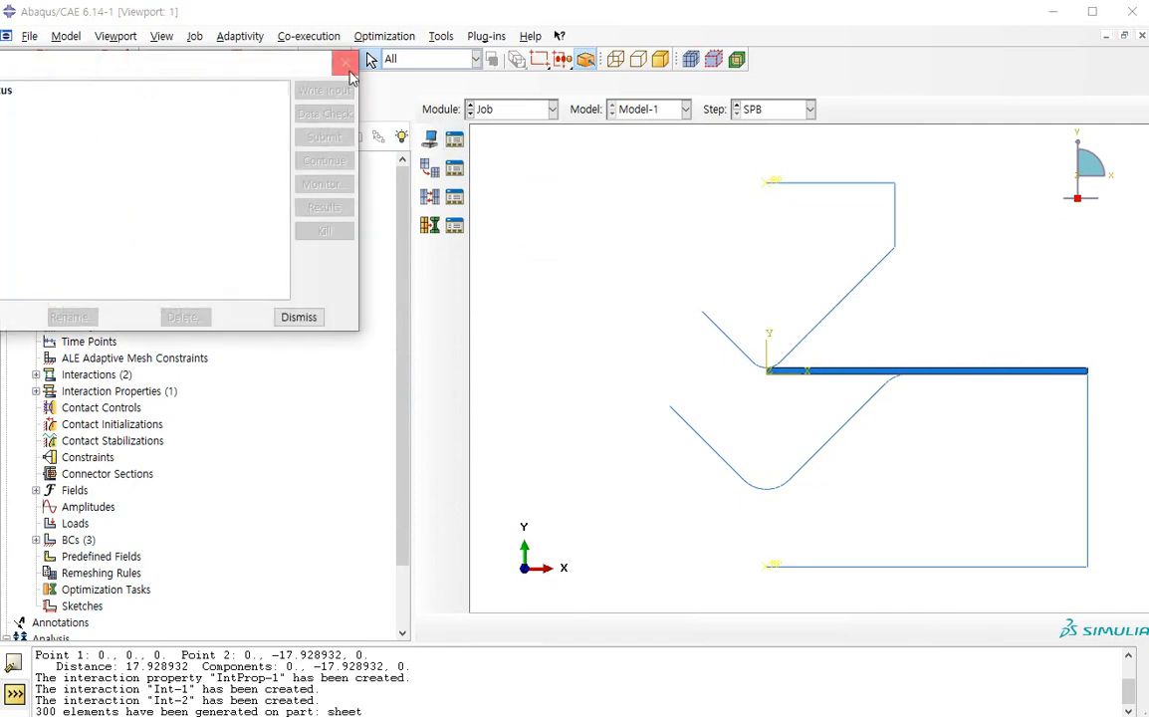
click(348, 72)
While saving the model database under a new name, create the folder 20200228_example in D:\Analysis
click(30, 36)
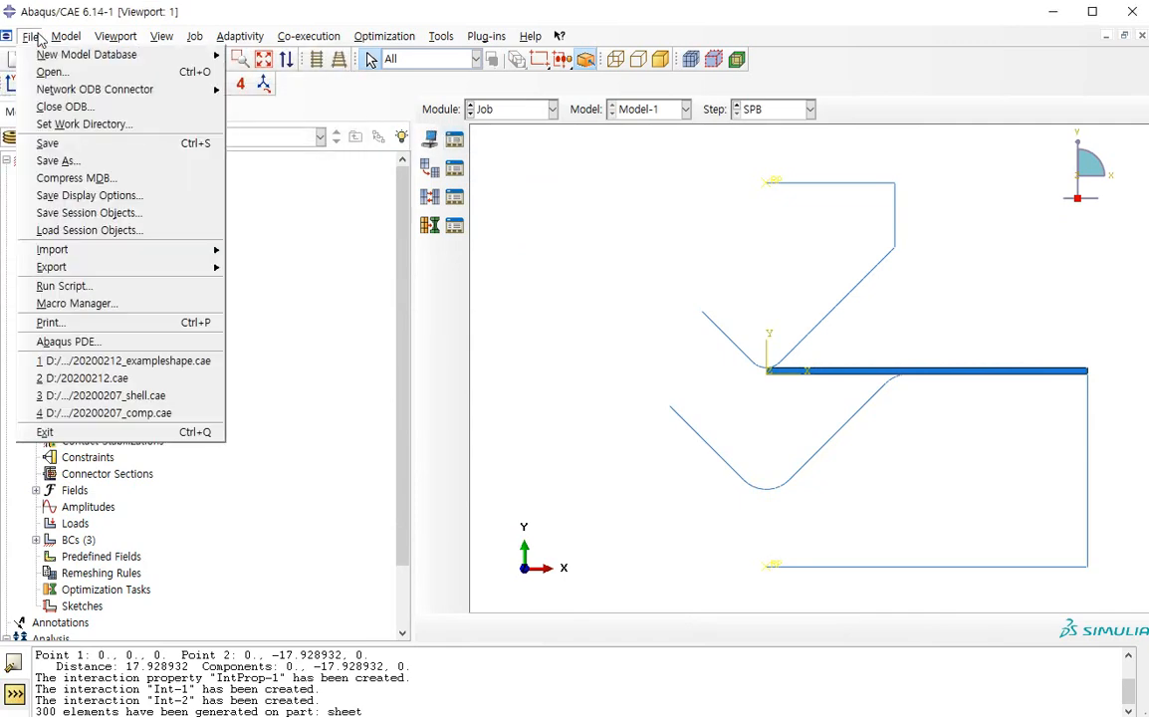
click(85, 157)
click(393, 257)
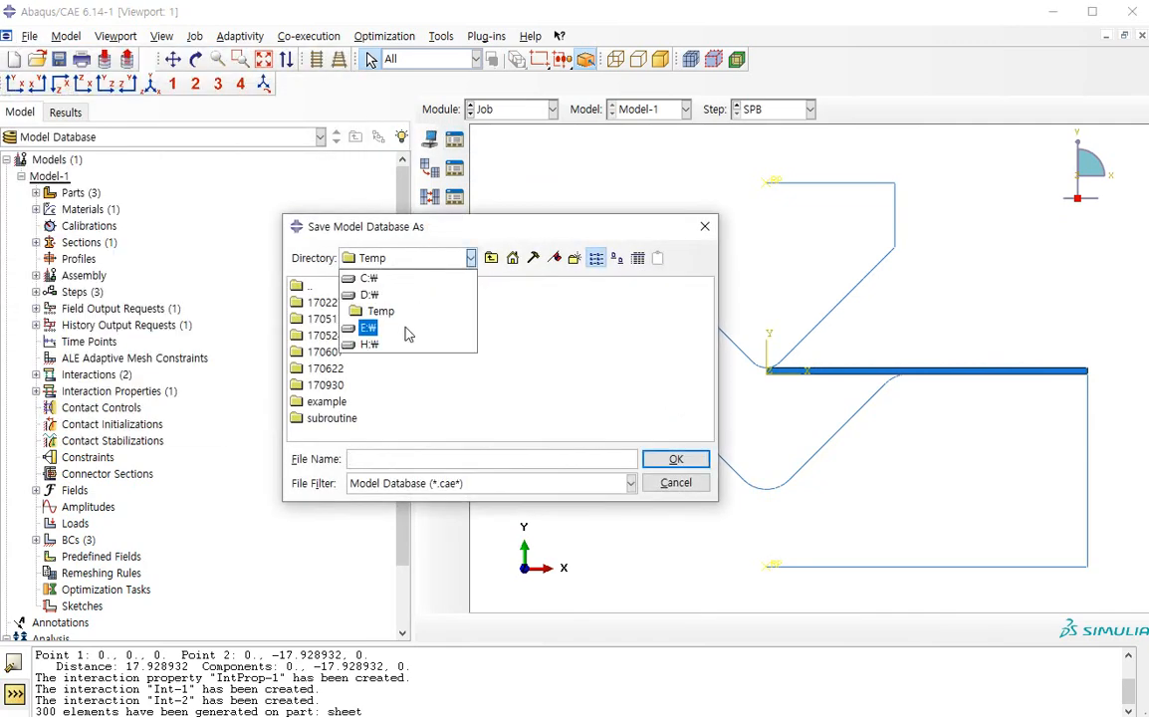
click(387, 300)
double_click(320, 351)
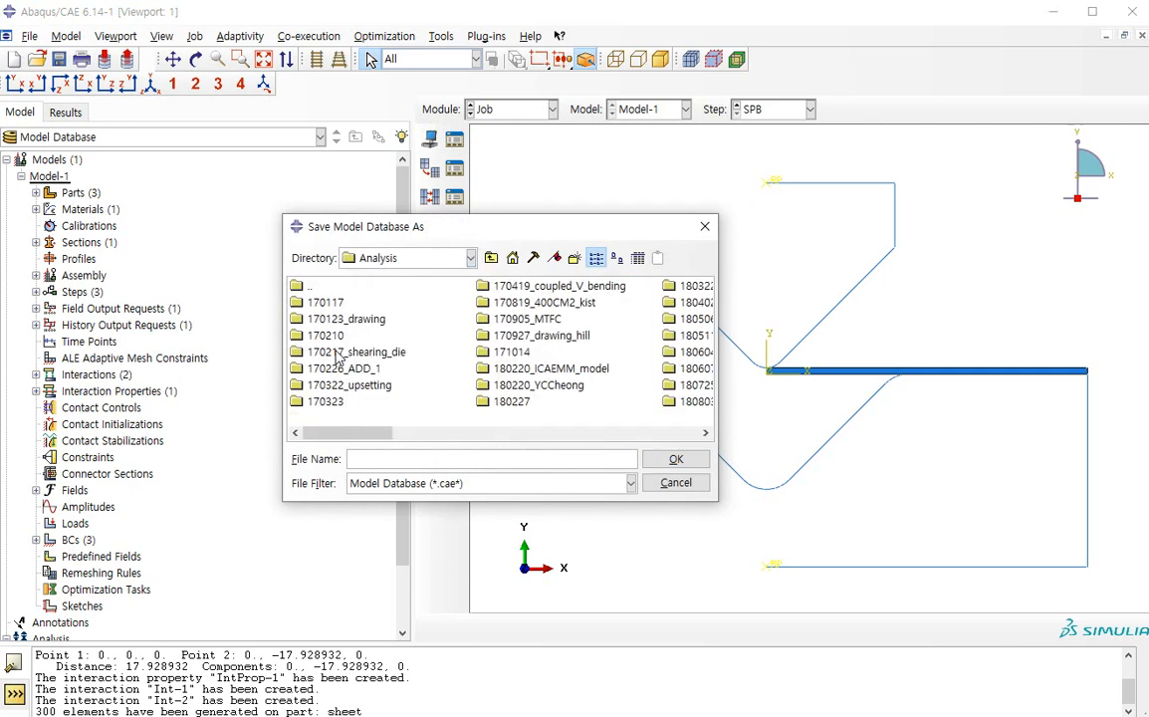
click(574, 259)
text(20200228_exa)
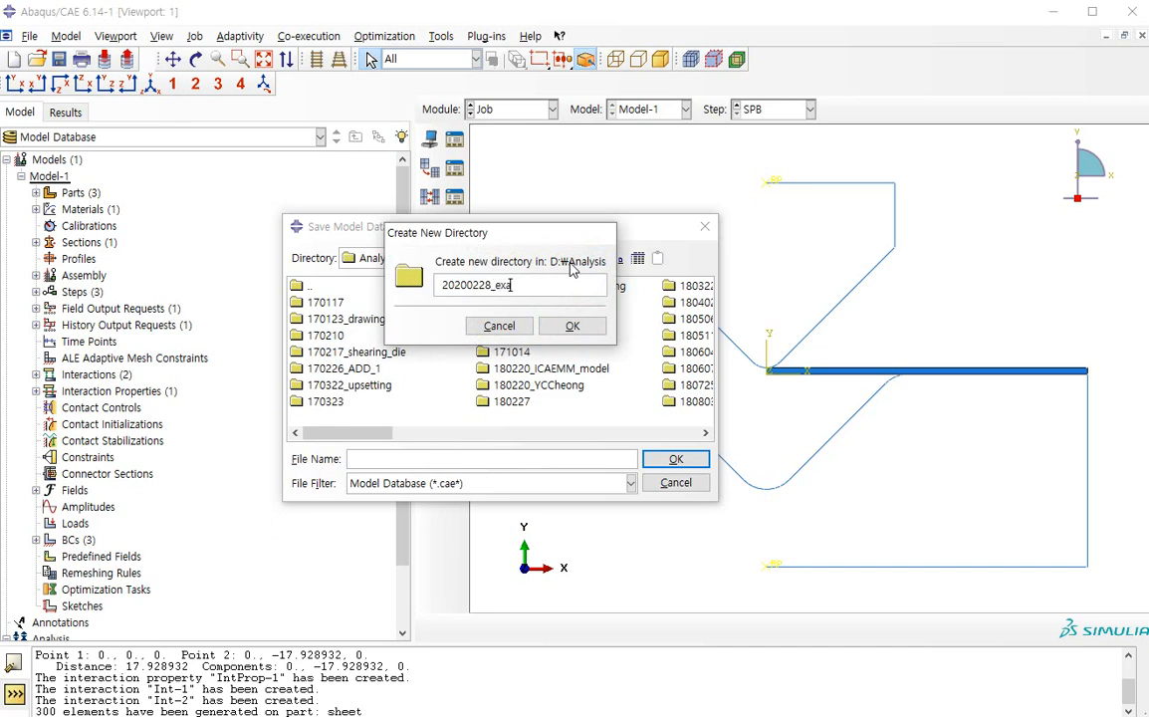
text(mple)
key(Return)
Save the model database as 20200228_v_bending in the 20200228_example folder
drag(329, 434, 547, 440)
double_click(508, 334)
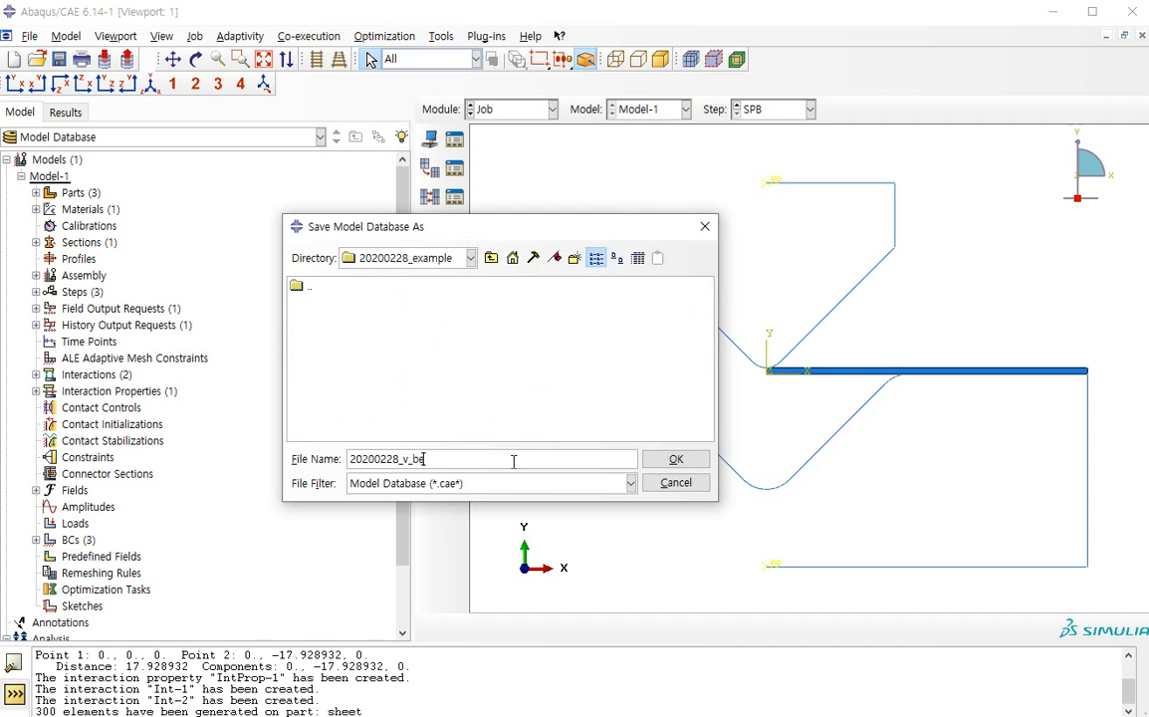
text(g)
key(Return)
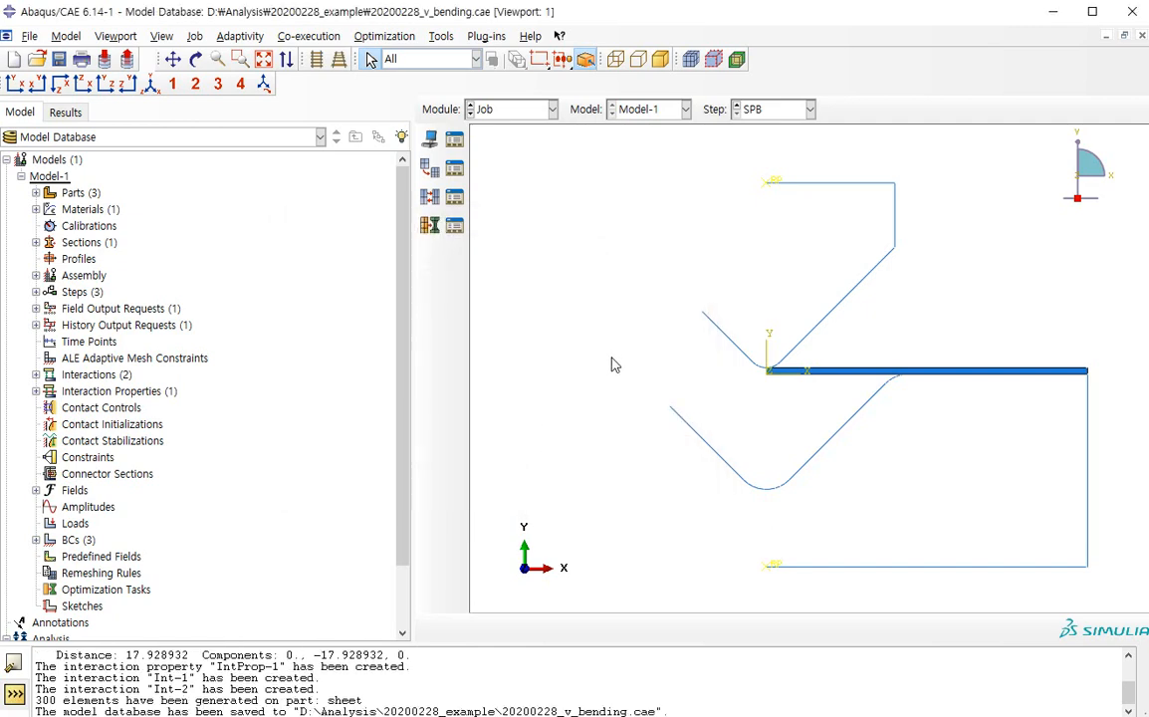
click(454, 139)
drag(240, 78, 626, 258)
click(737, 269)
click(519, 111)
click(408, 124)
Create a full-analysis job named 20200228_v_bending for Model-1, keeping the default job settings
click(454, 140)
click(132, 517)
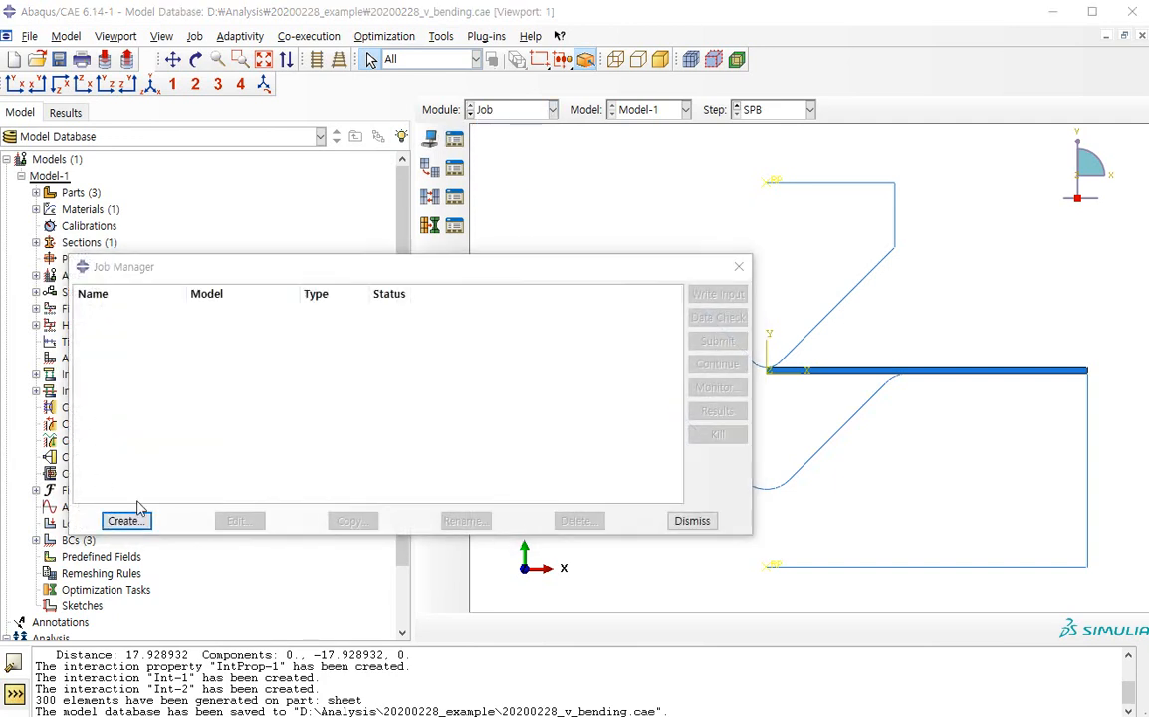
text(2)
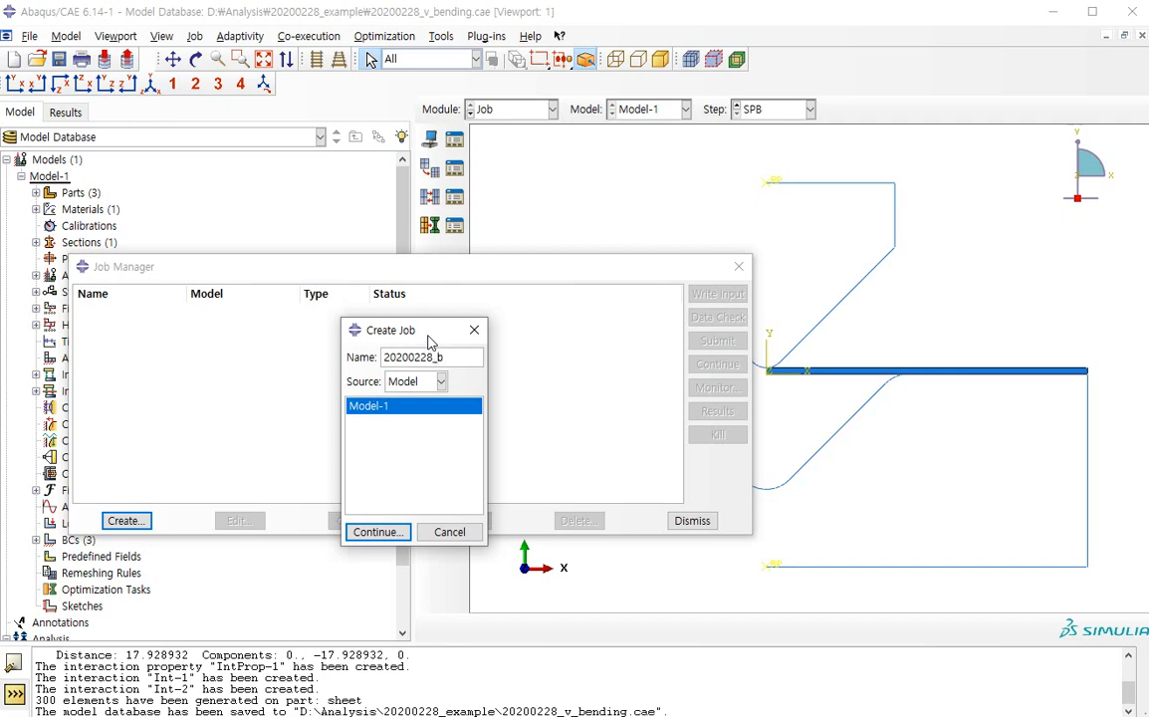
text(0200228_v_bending)
key(Return)
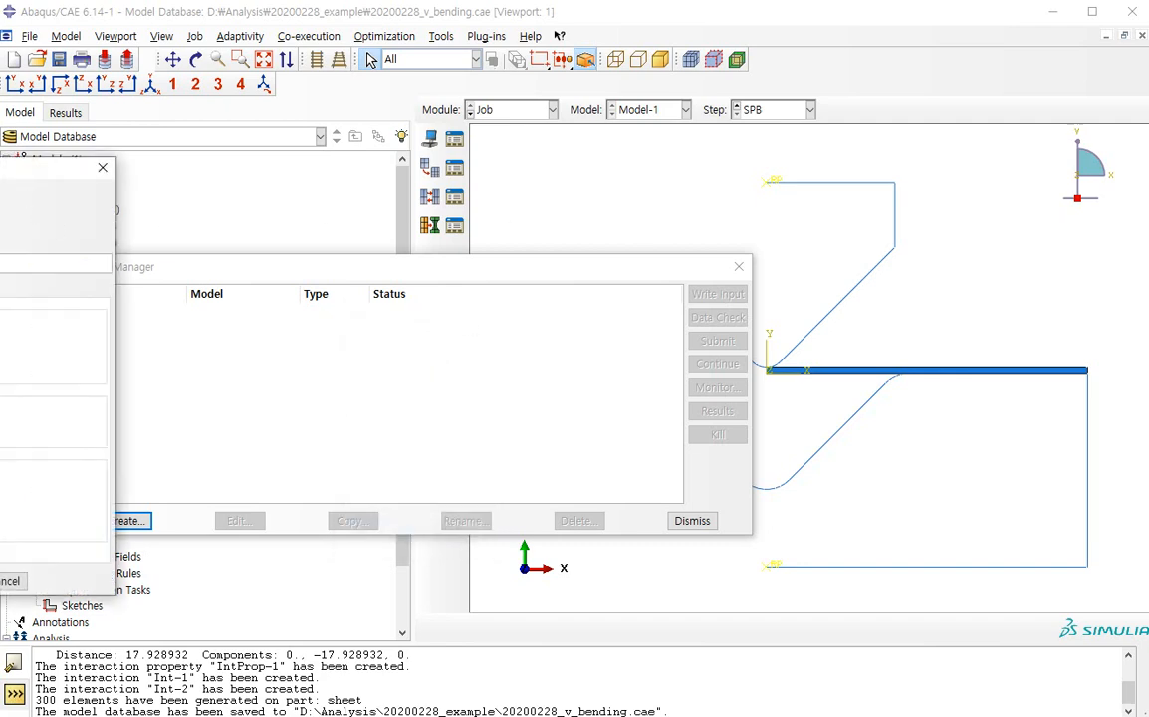
click(246, 606)
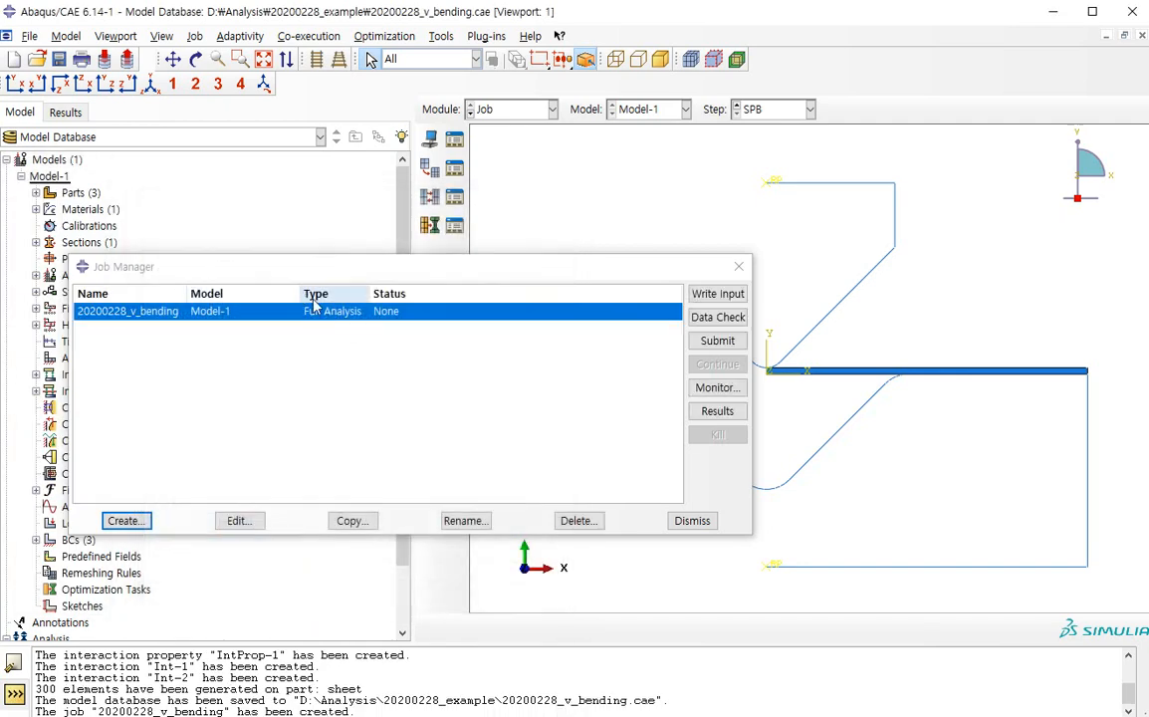
Submit the 20200228_v_bending job and check its increment progress in the job monitor
click(716, 340)
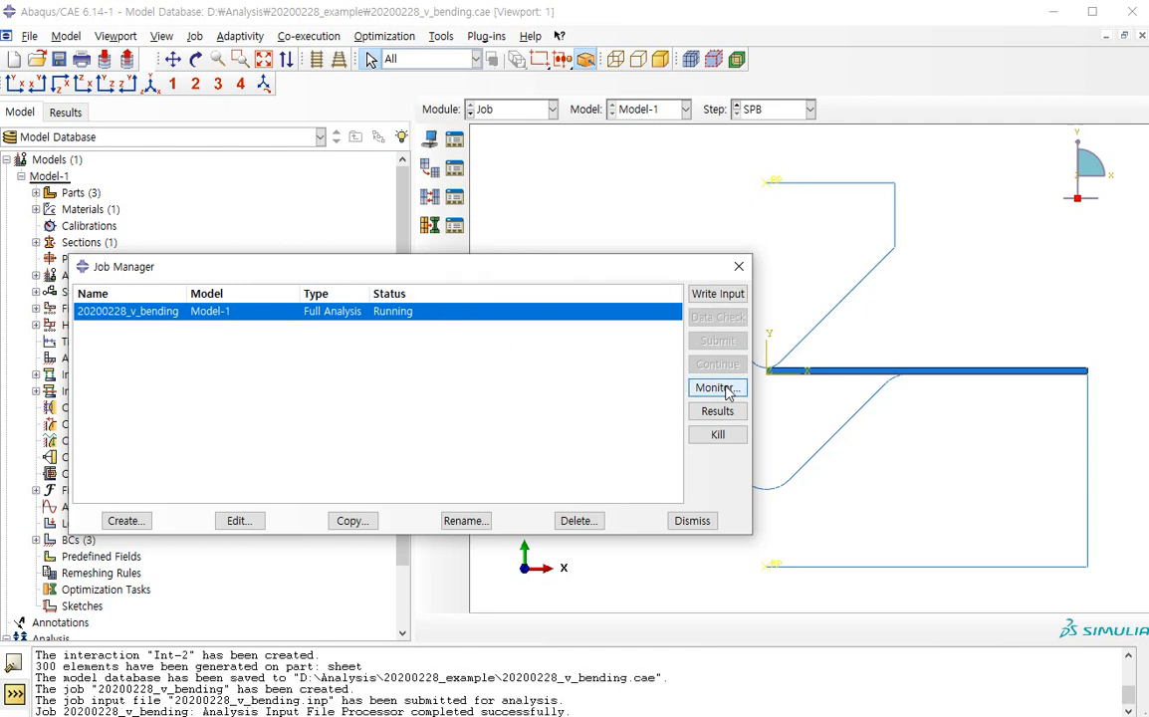
drag(279, 711, 573, 710)
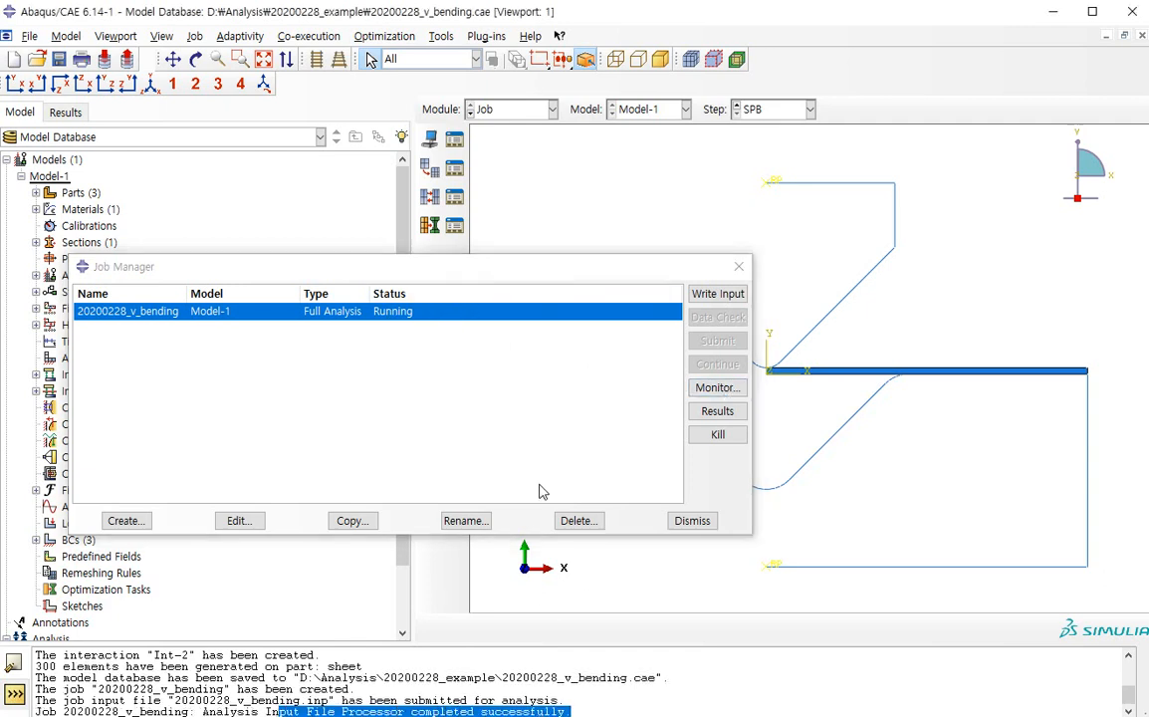
click(717, 387)
drag(33, 167, 472, 286)
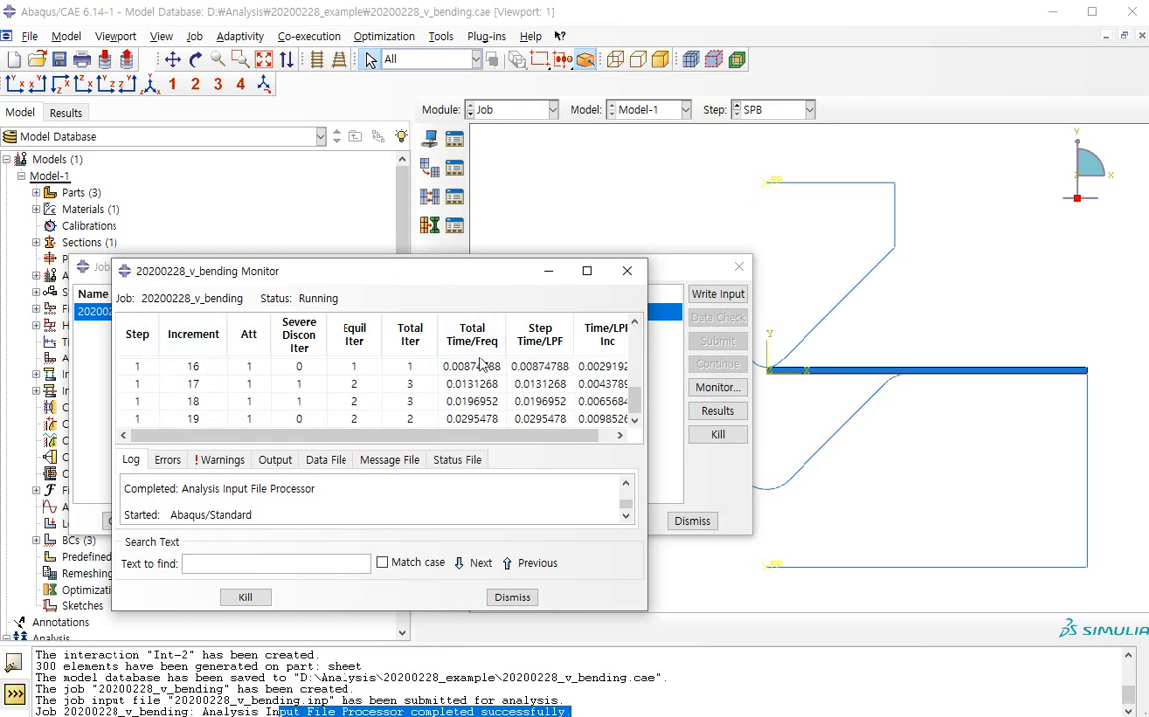
click(514, 598)
Open the results of the 20200228_v_bending job and plot Mises stress contours on the deformed sheet
click(717, 410)
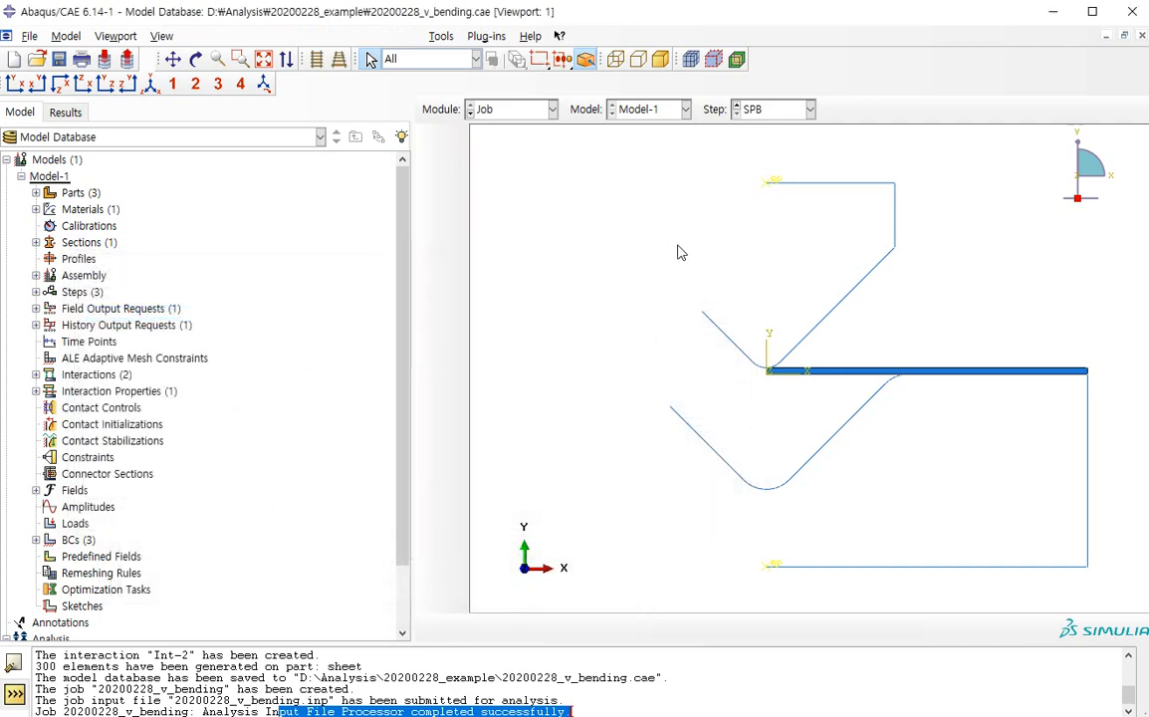
click(429, 245)
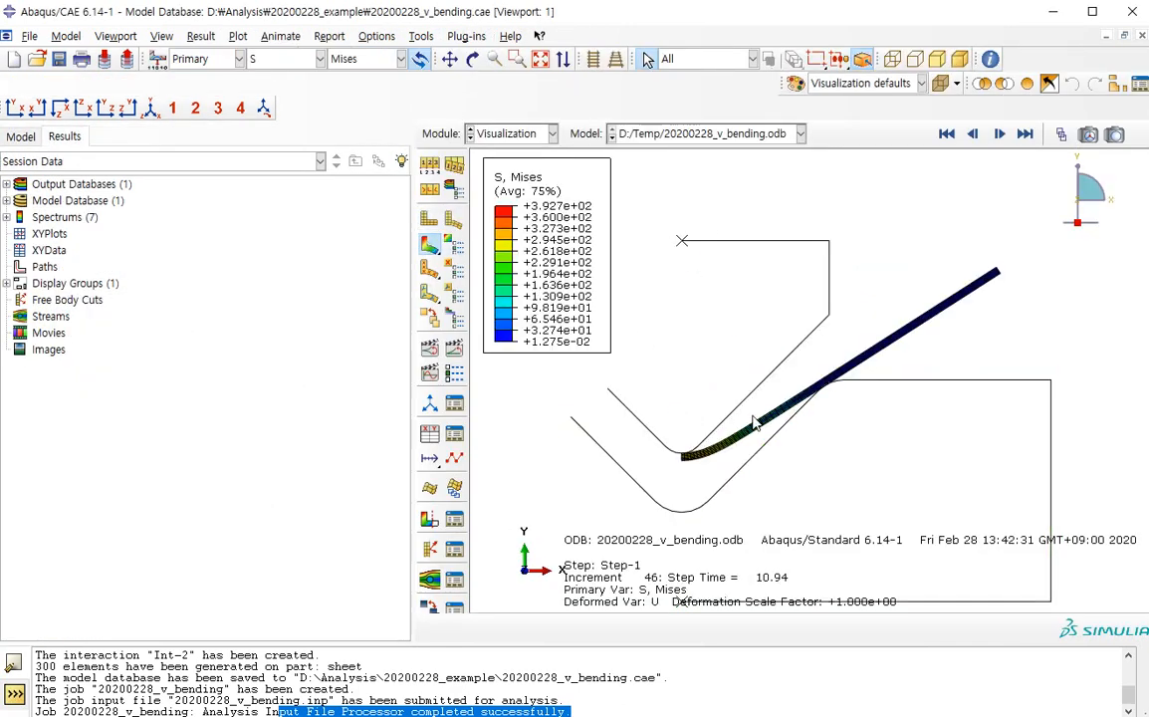
scroll(645, 453, up, 4)
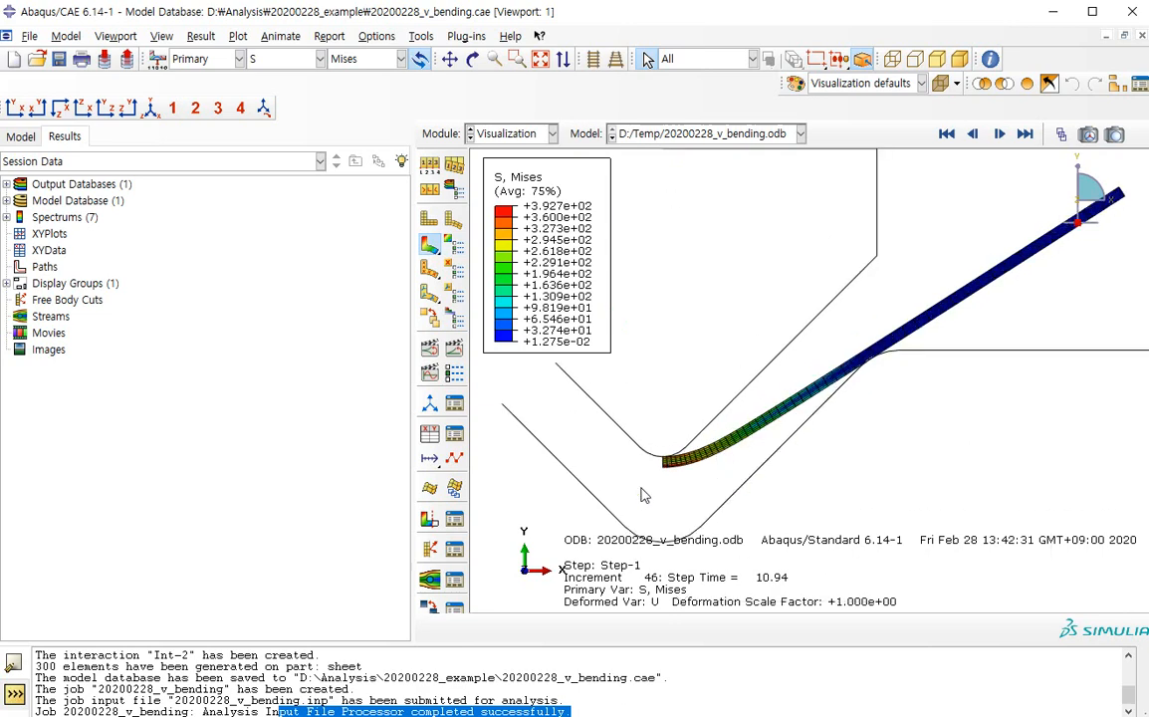
Go to the last available frame of Step-1 and examine the Mises stress where the sheet bends under the punch
click(1025, 134)
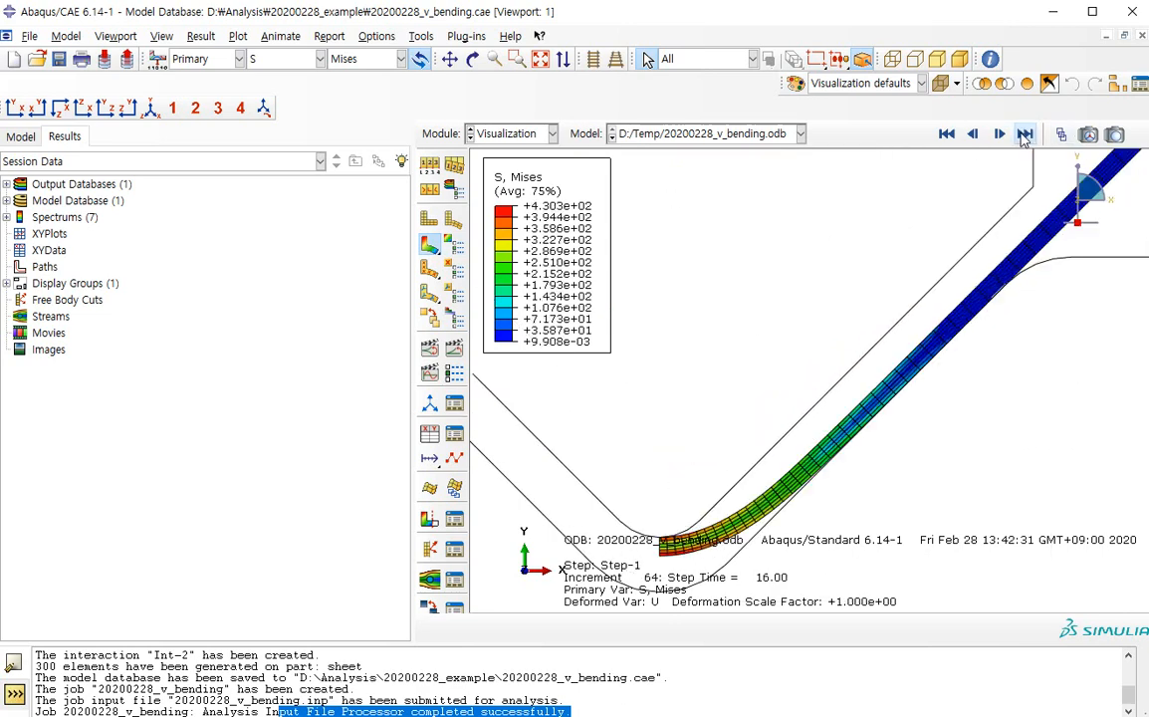
scroll(737, 450, down, 1)
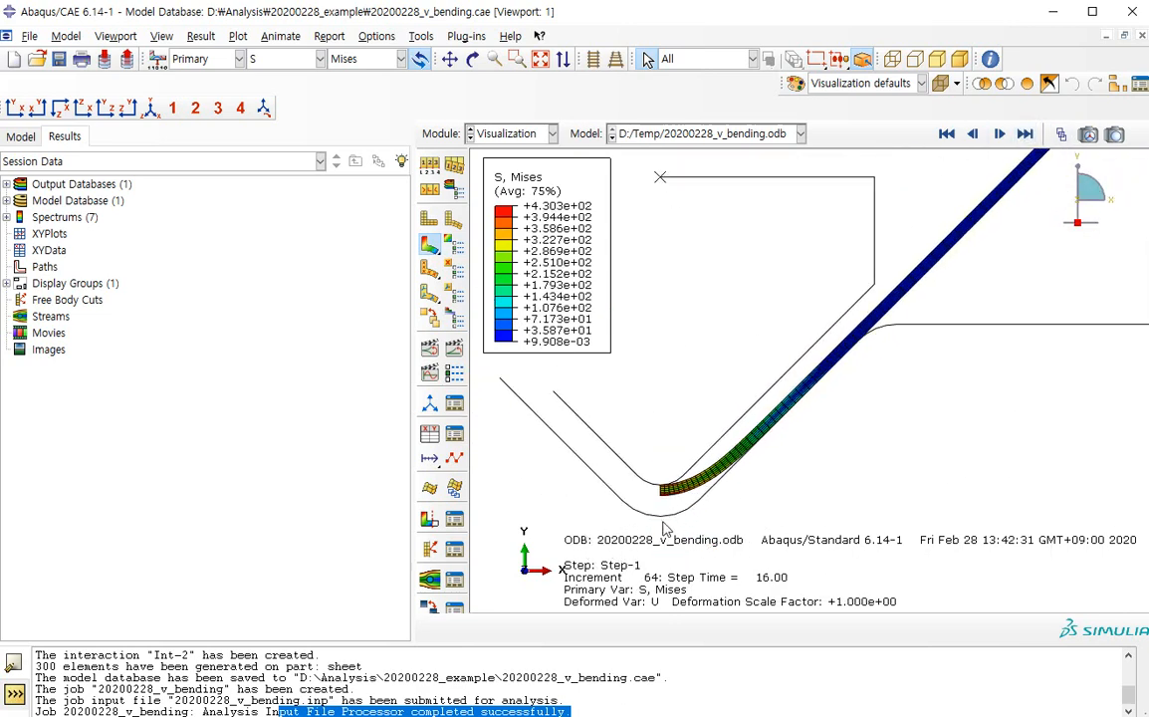
scroll(664, 530, up, 2)
scroll(665, 456, up, 2)
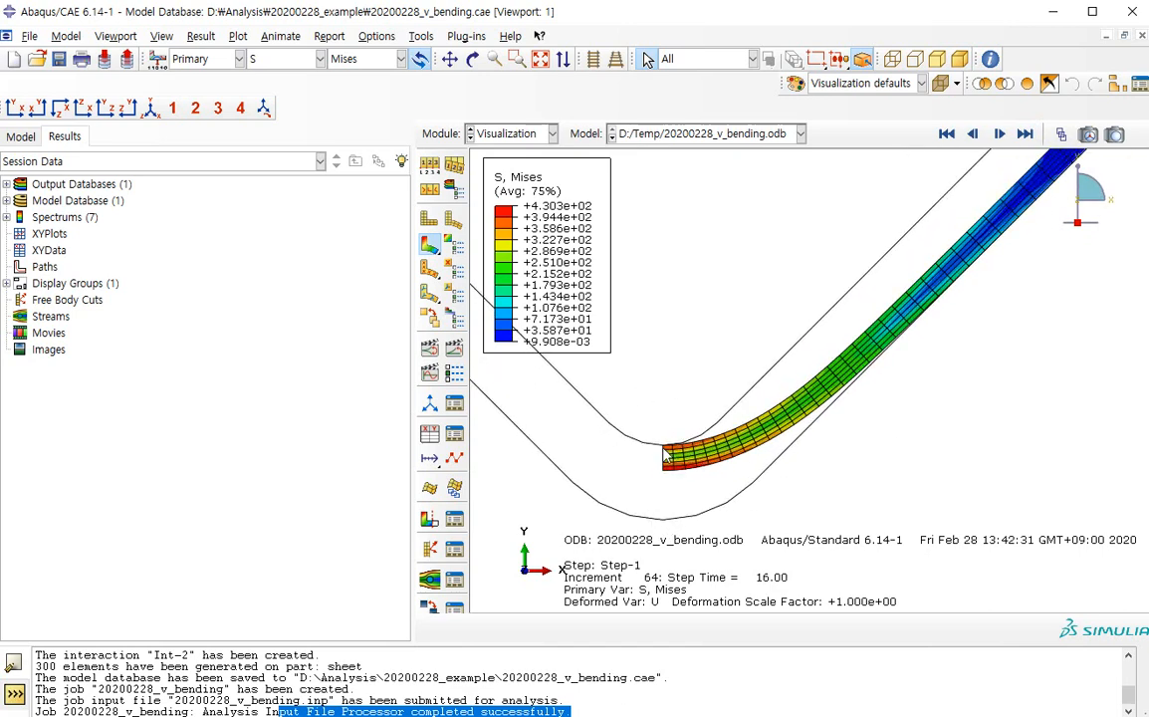
scroll(602, 450, down, 2)
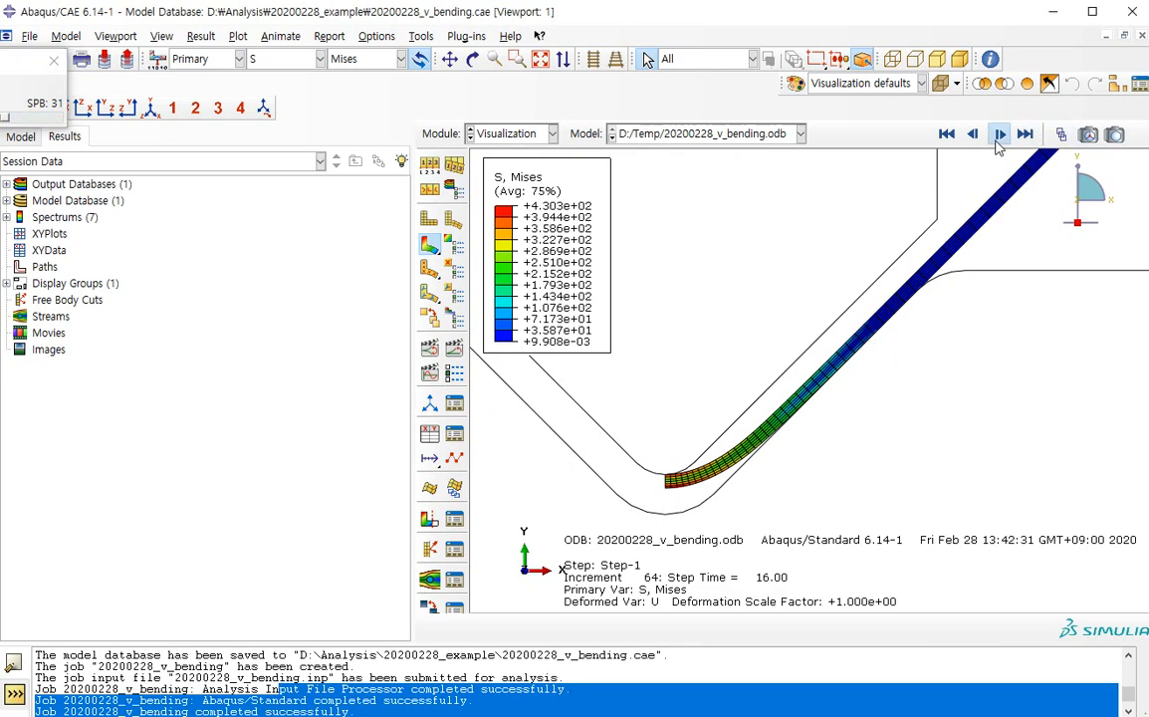
Advance the results to the SPB step and use the Frame Selector to show its final frame, 31
click(999, 138)
click(32, 97)
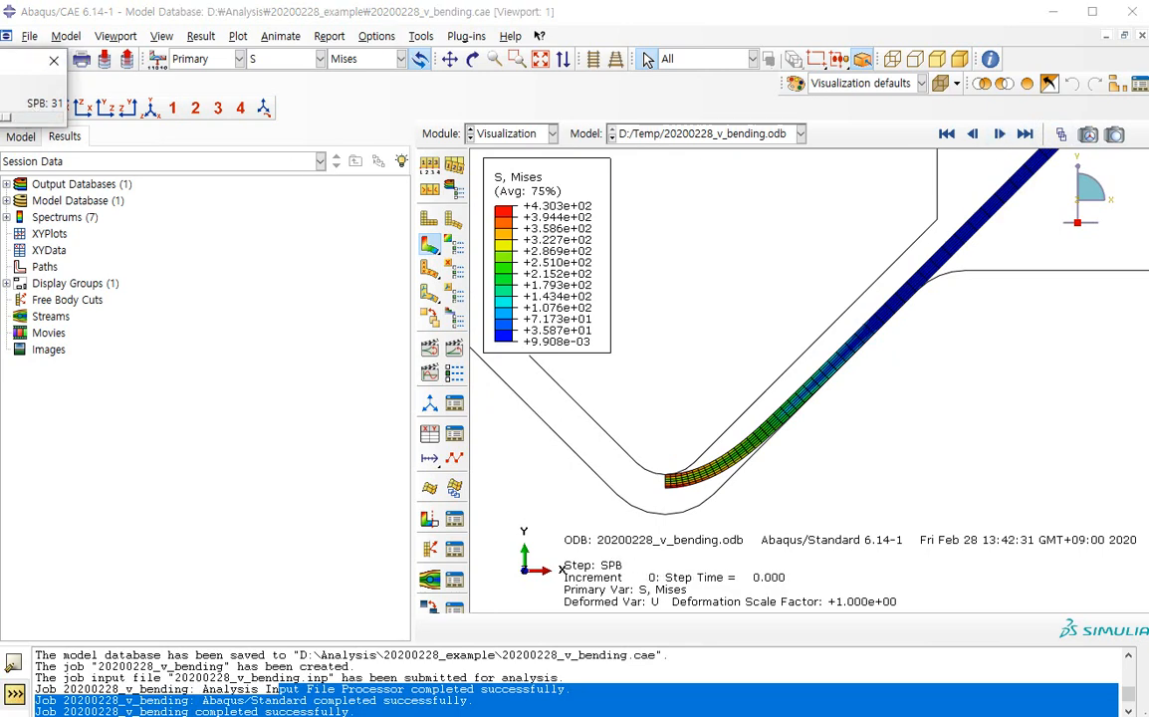
drag(2, 61, 259, 146)
drag(257, 203, 311, 221)
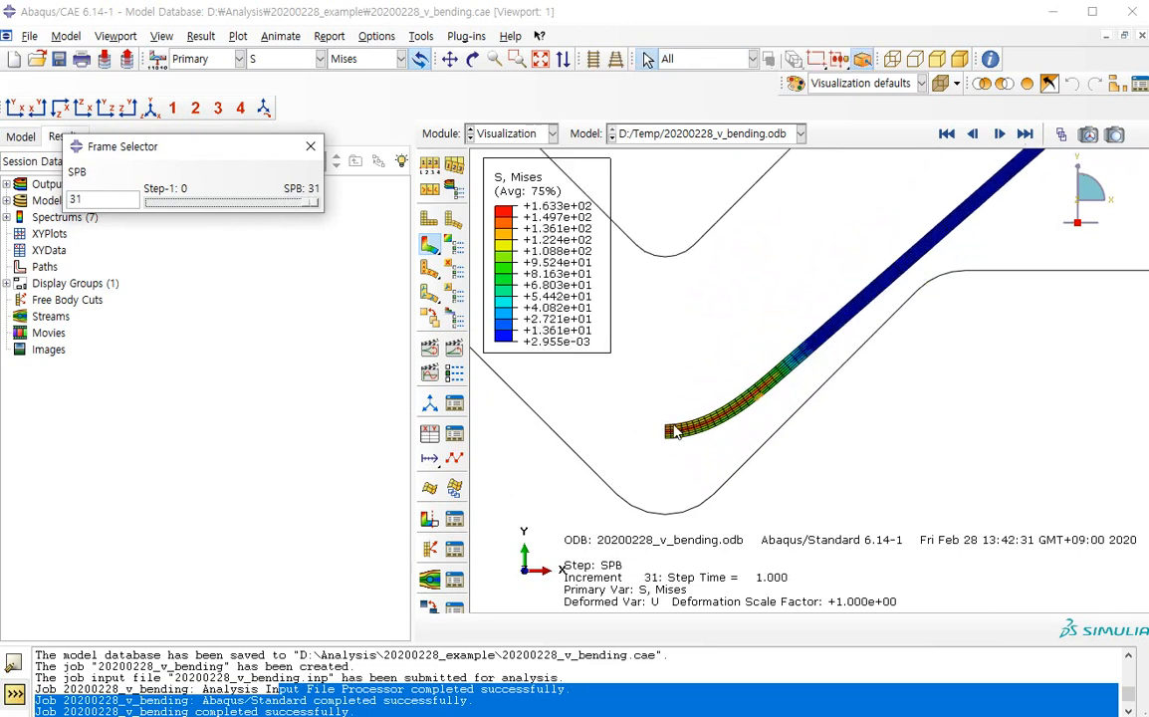
Change the contour plot to the S11 stress component and return to frame 0 of the SPB step
scroll(697, 430, down, 3)
click(339, 59)
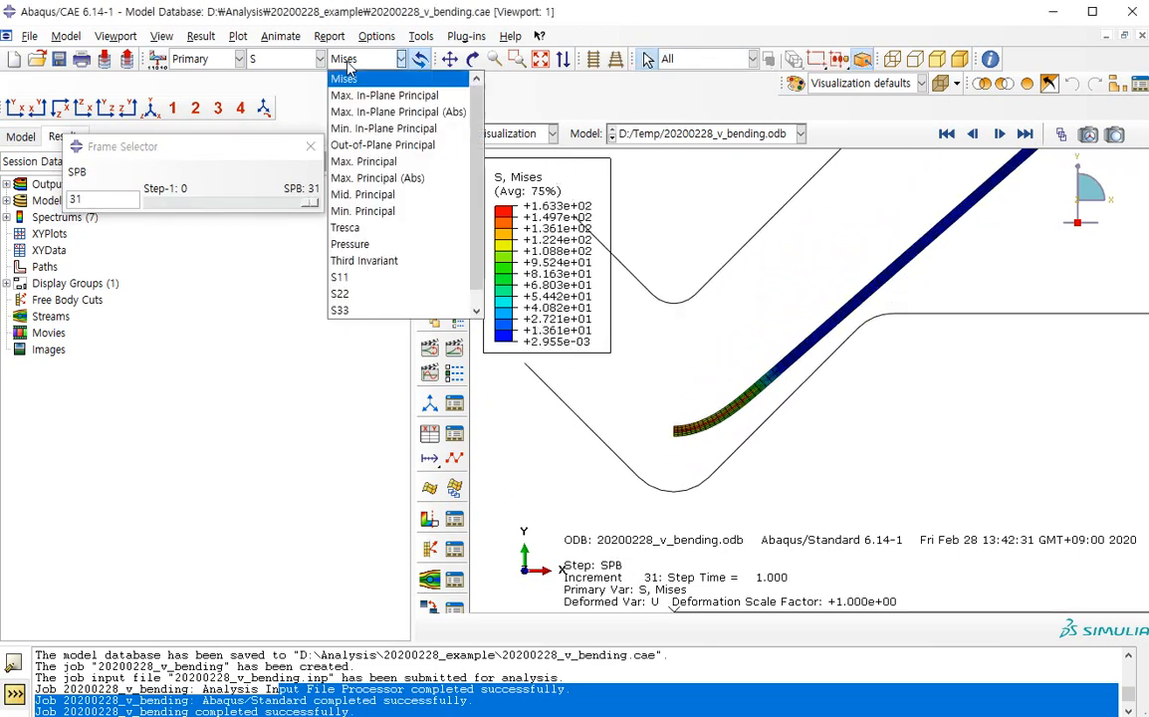
click(348, 279)
scroll(653, 428, up, 5)
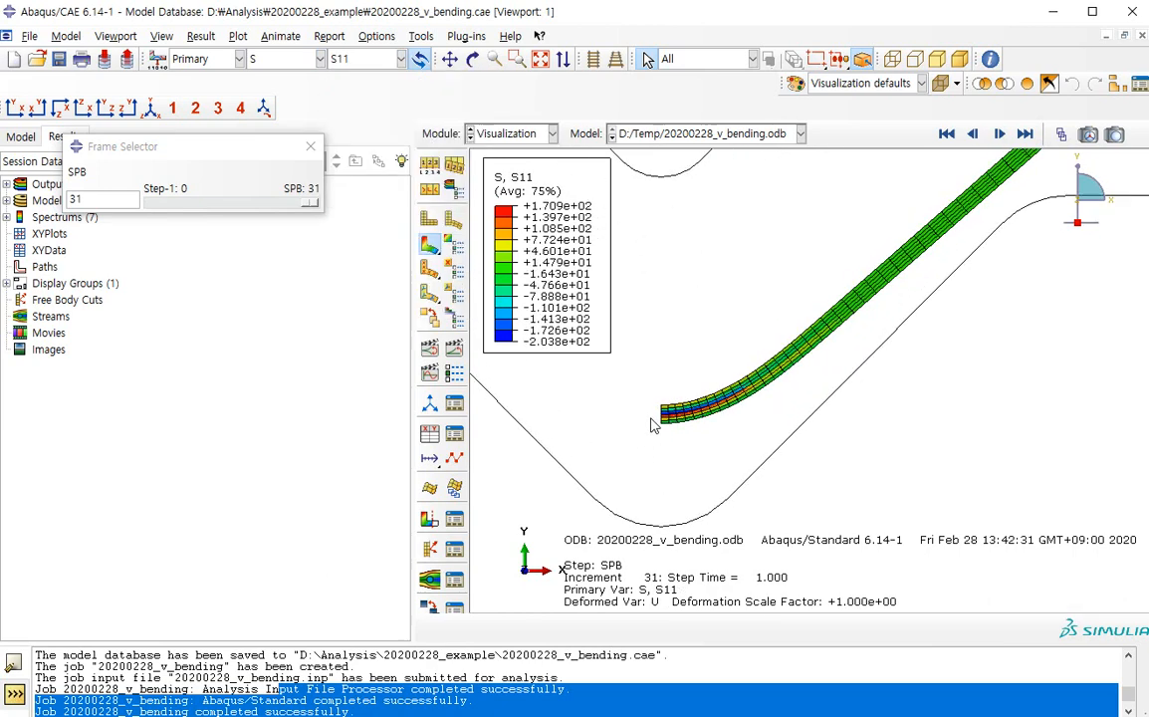
click(973, 135)
click(949, 136)
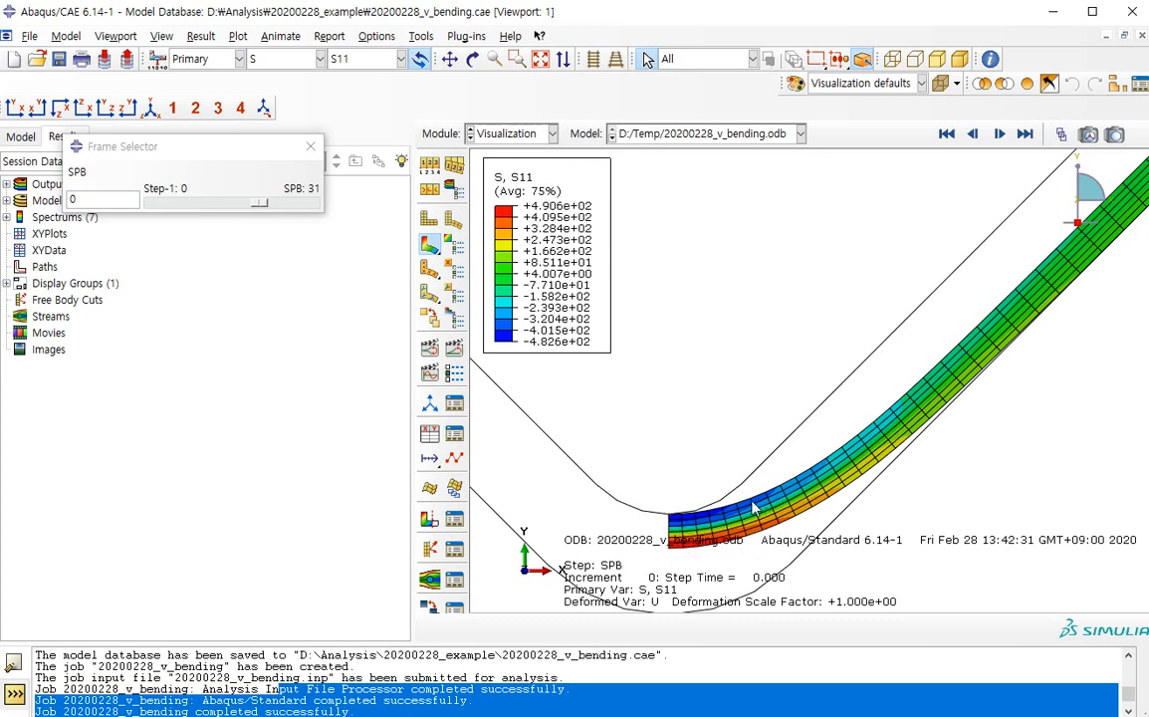
Show frame 31 of the SPB step and examine the S11 stress distribution through the sheet thickness at the bend after springback
drag(264, 206, 315, 209)
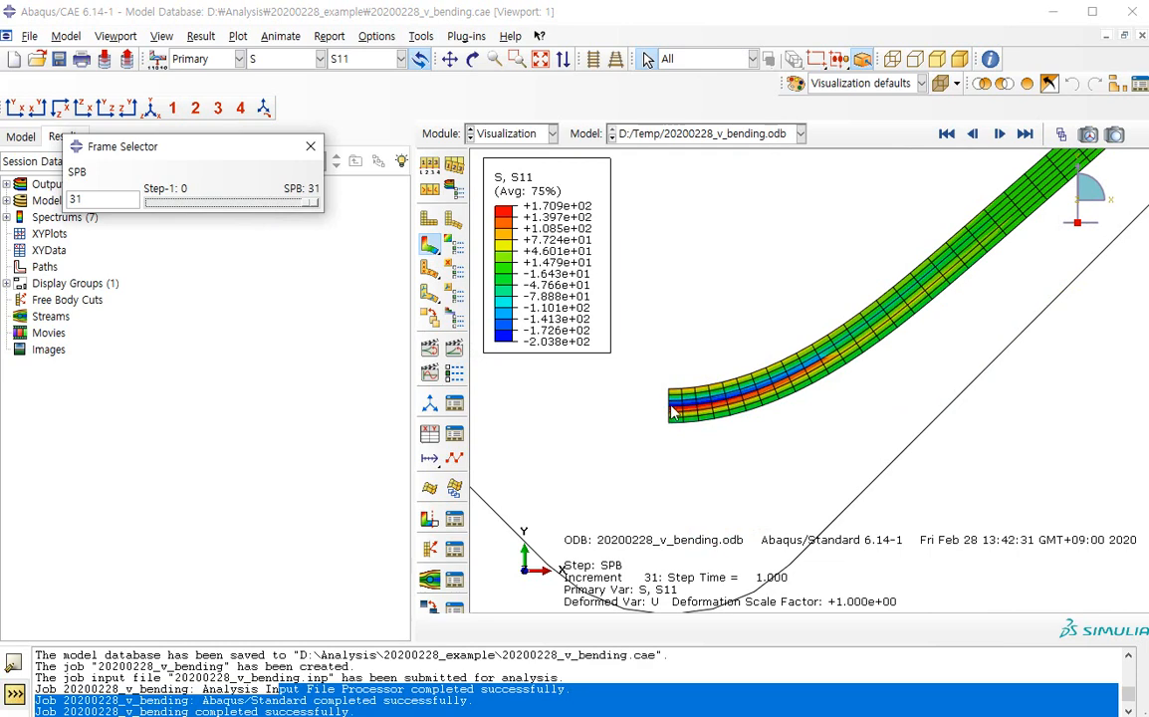
scroll(670, 418, down, 5)
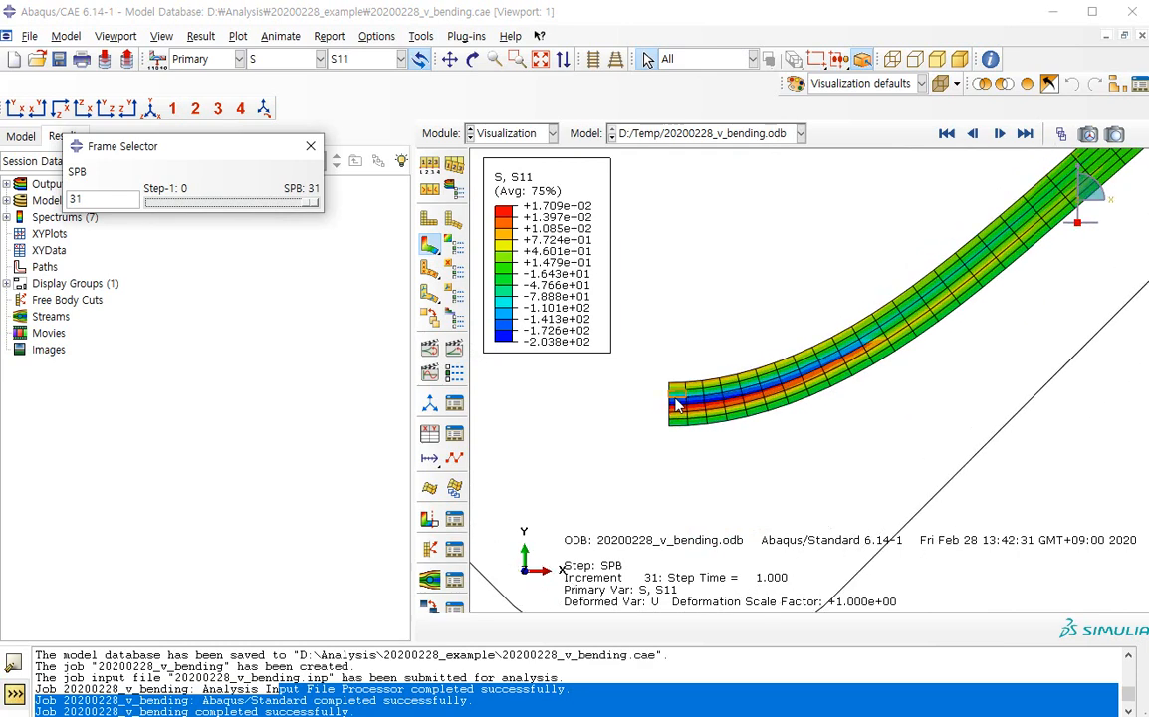
scroll(670, 411, down, 2)
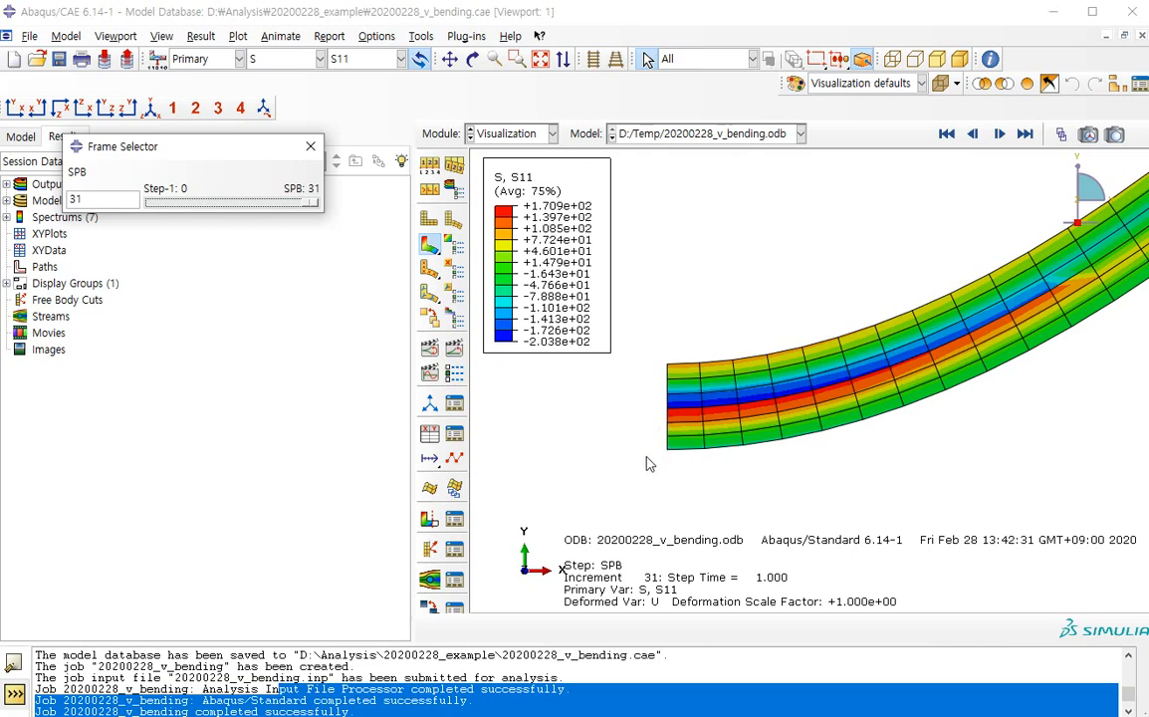
scroll(644, 470, down, 5)
scroll(643, 470, down, 8)
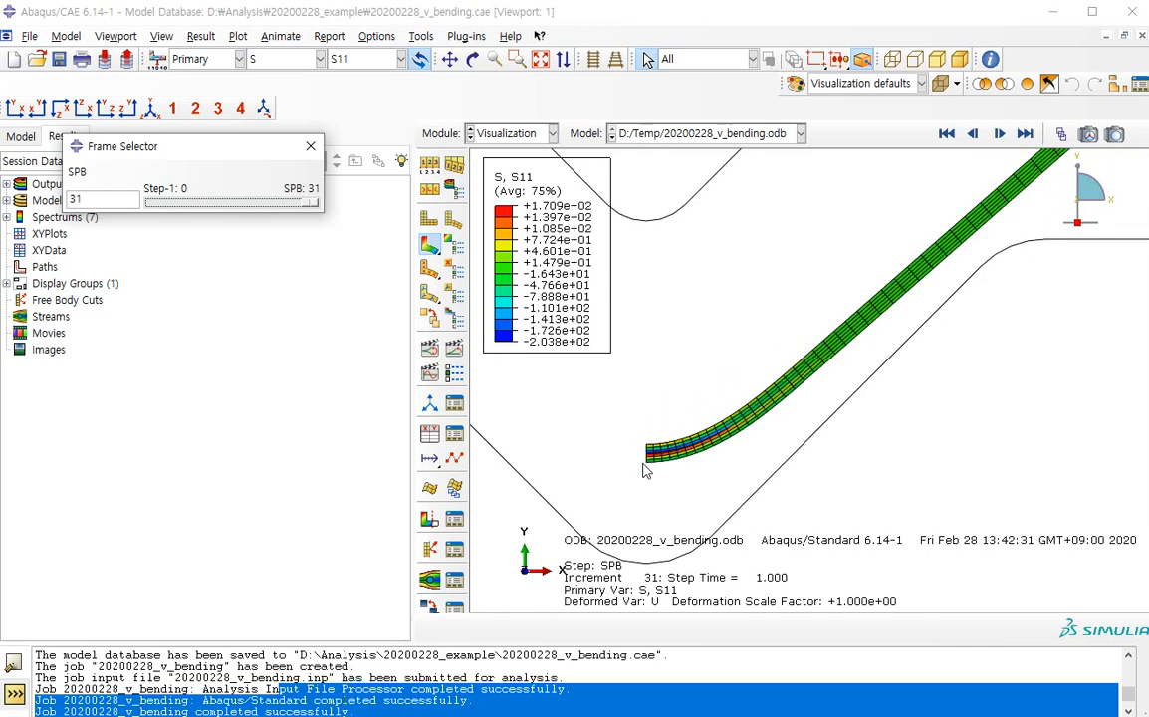
scroll(644, 470, up, 6)
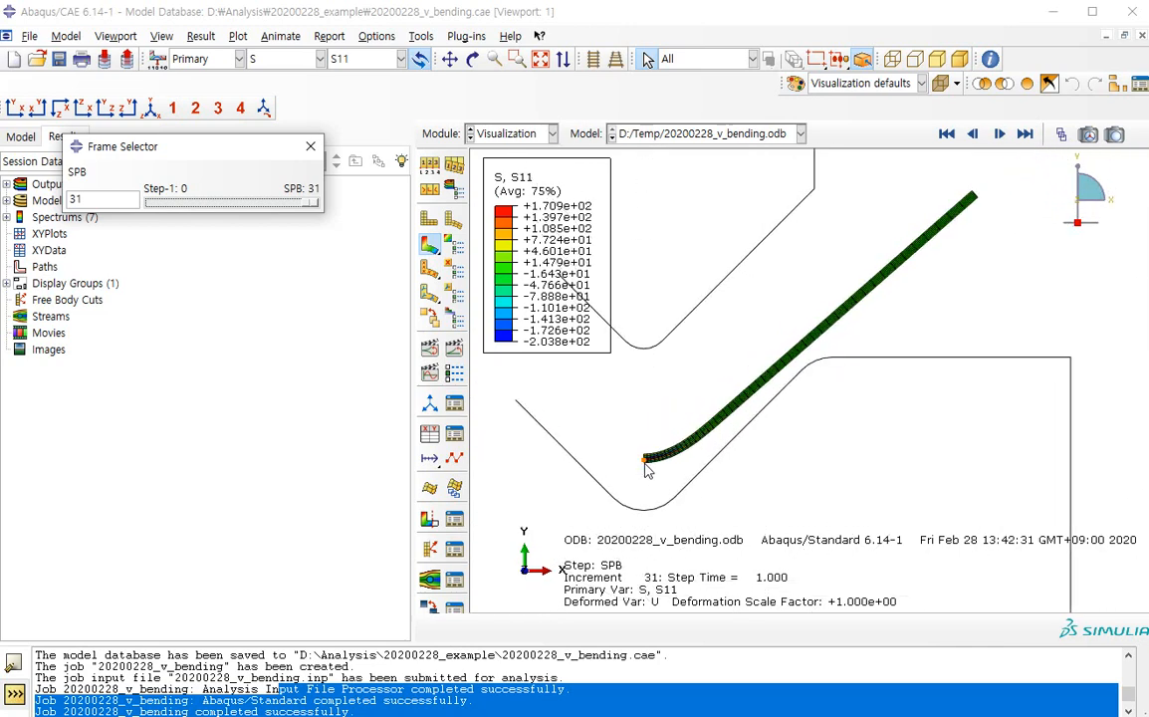